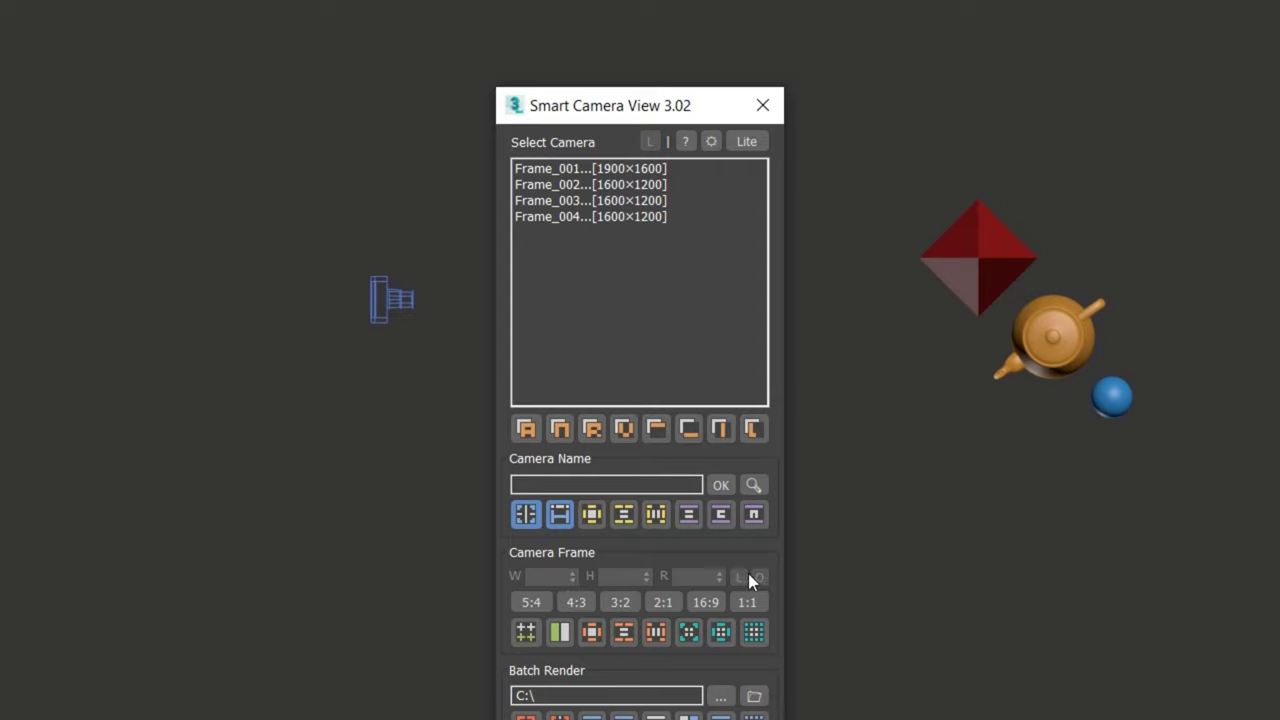
Set the Frame_001 camera's frame size to 1200 wide by 1200 high
left_click(838, 590)
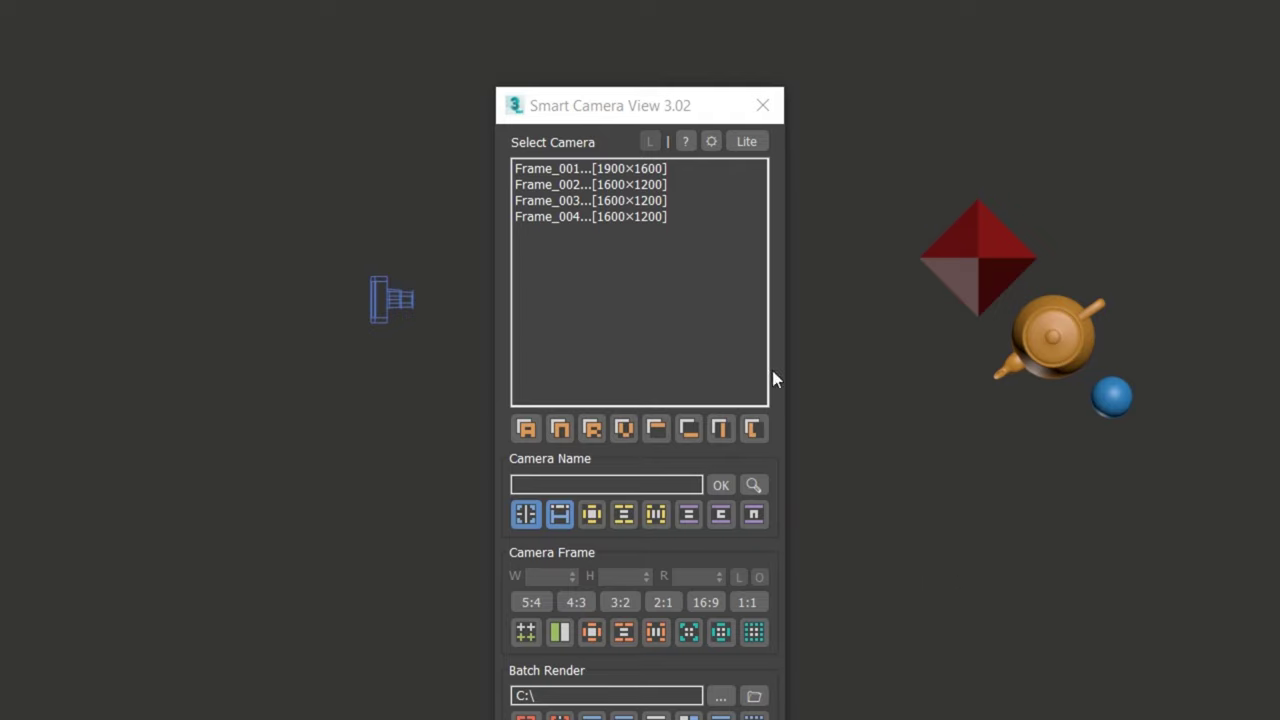
left_click(627, 169)
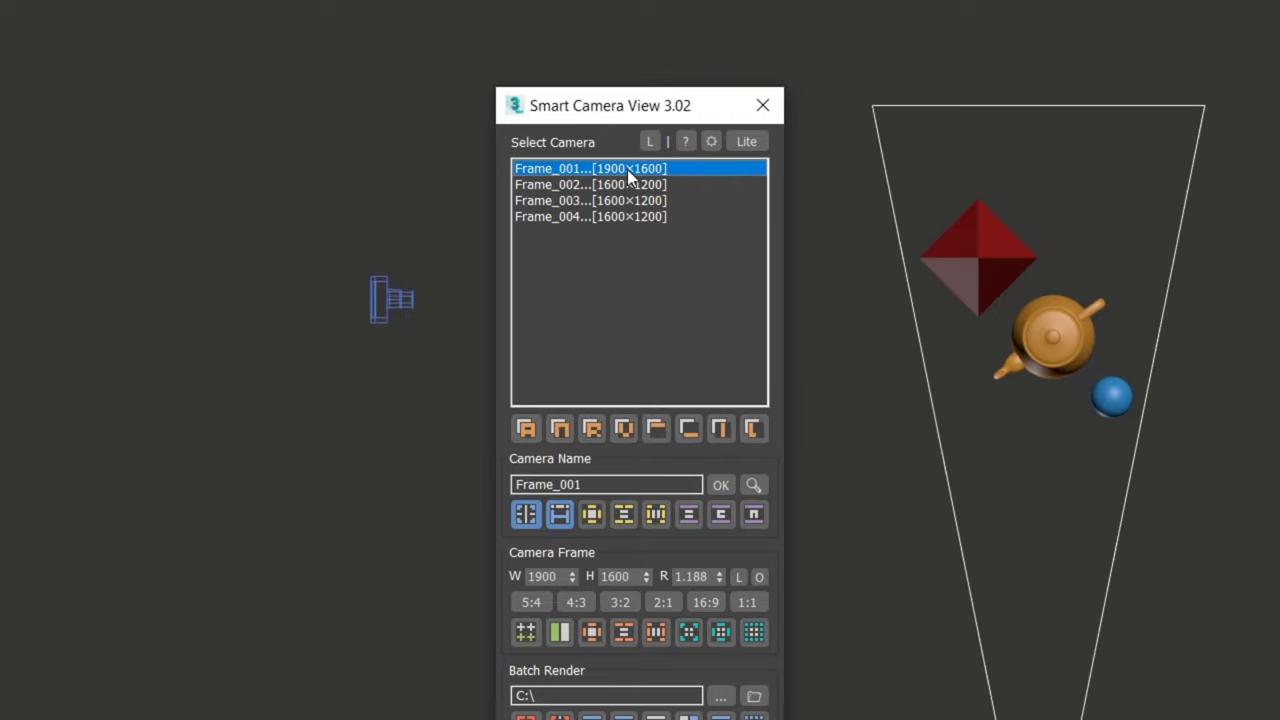
double_click(547, 580)
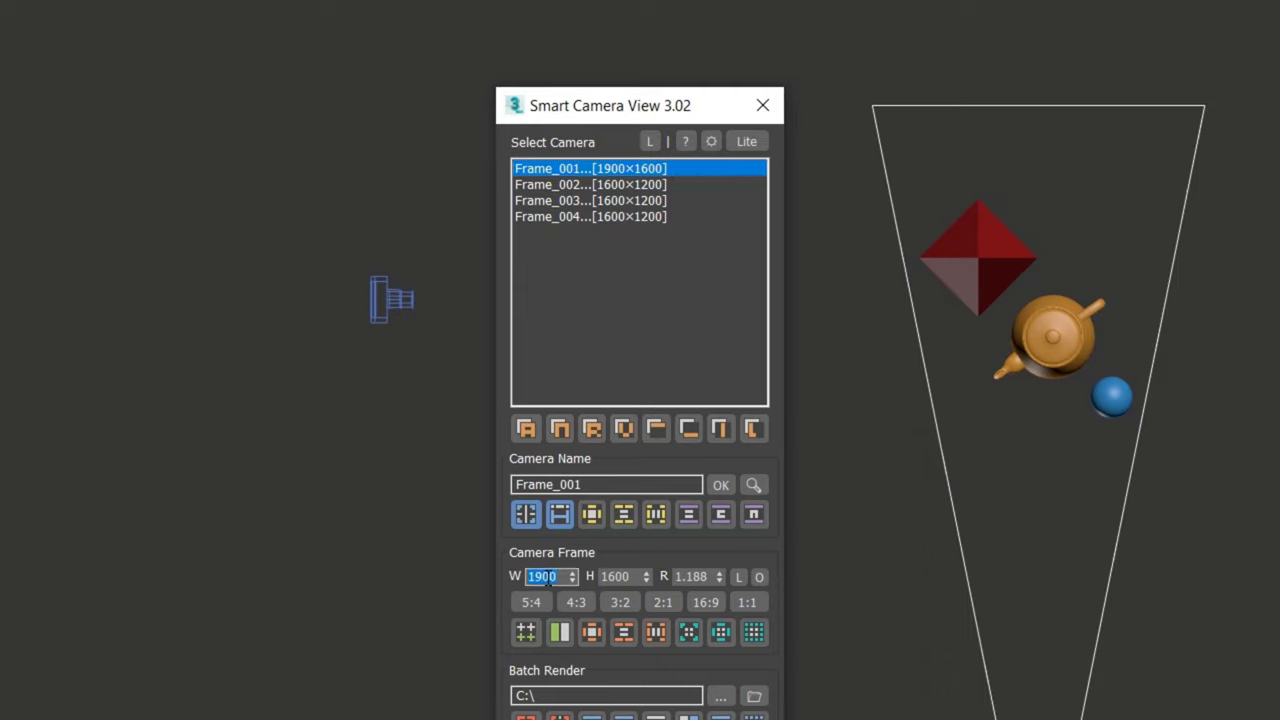
type("1200")
key("Tab")
type("1200")
key("Return")
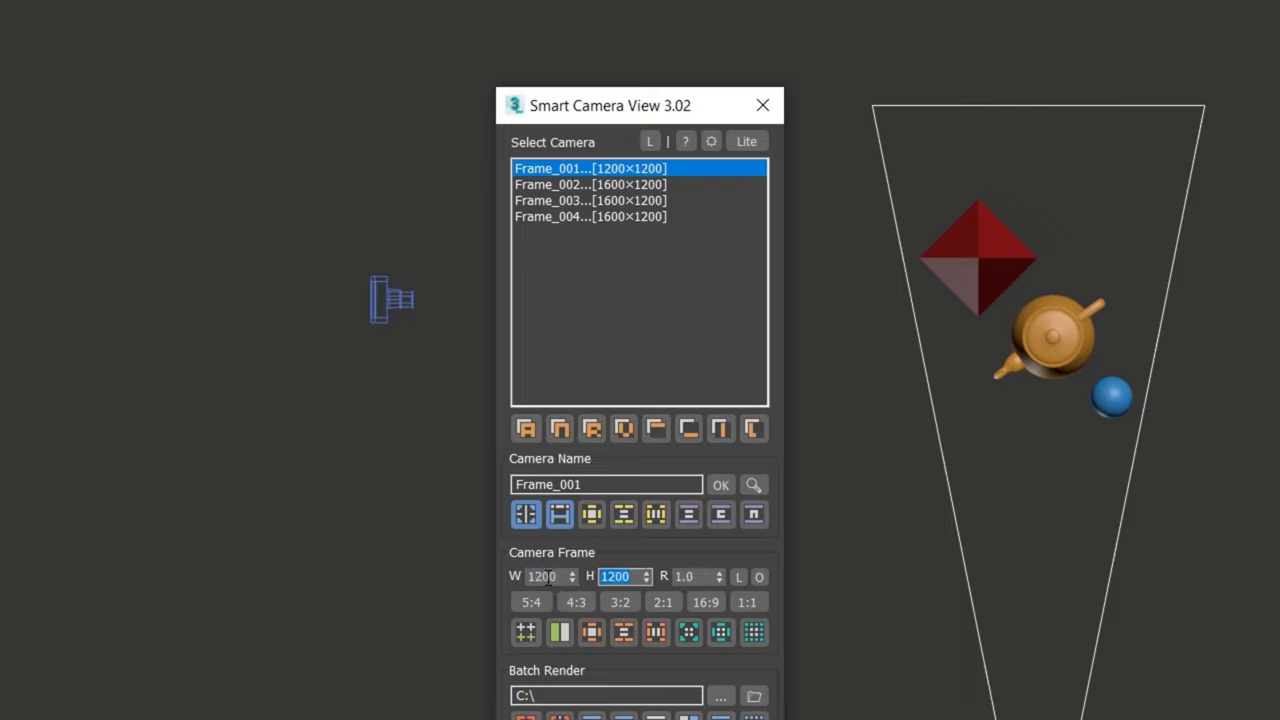
Open the width of Frame_002 for editing, and set the Frame_003 camera's frame size to 1400 × 1000
left_click(590, 182)
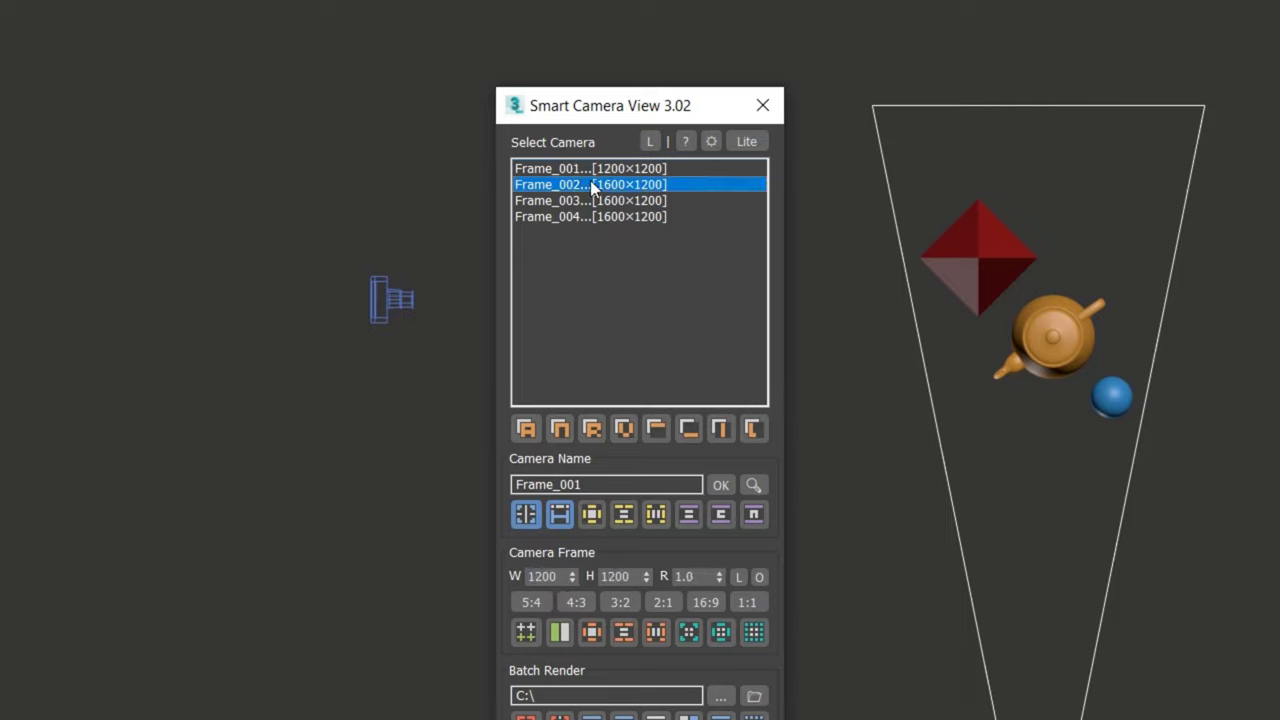
double_click(541, 576)
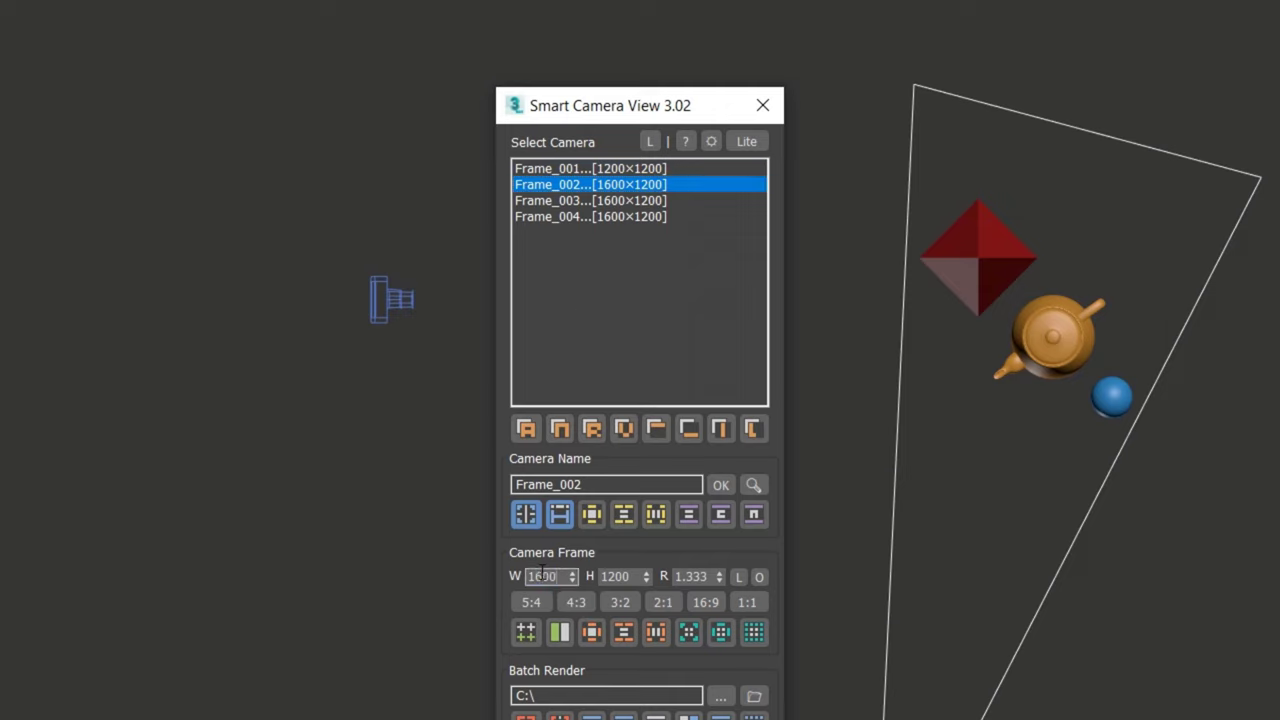
left_click(645, 207)
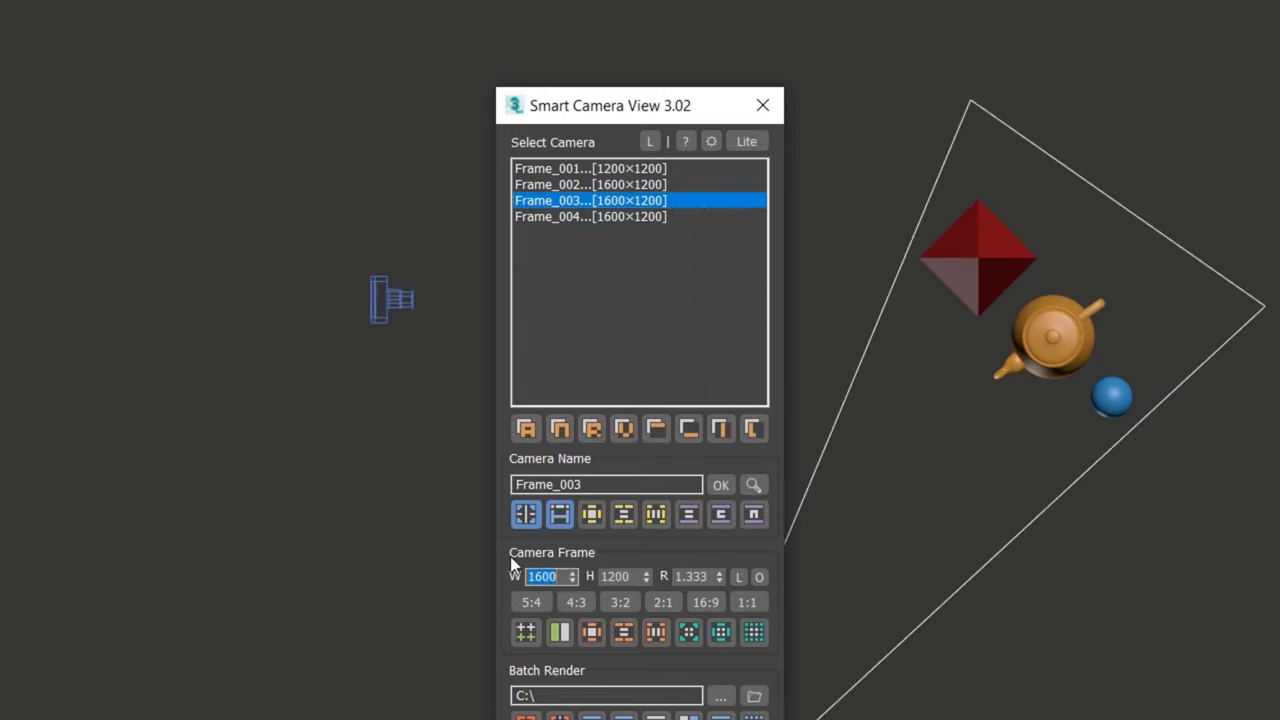
type("1400")
key("Tab")
type("1000")
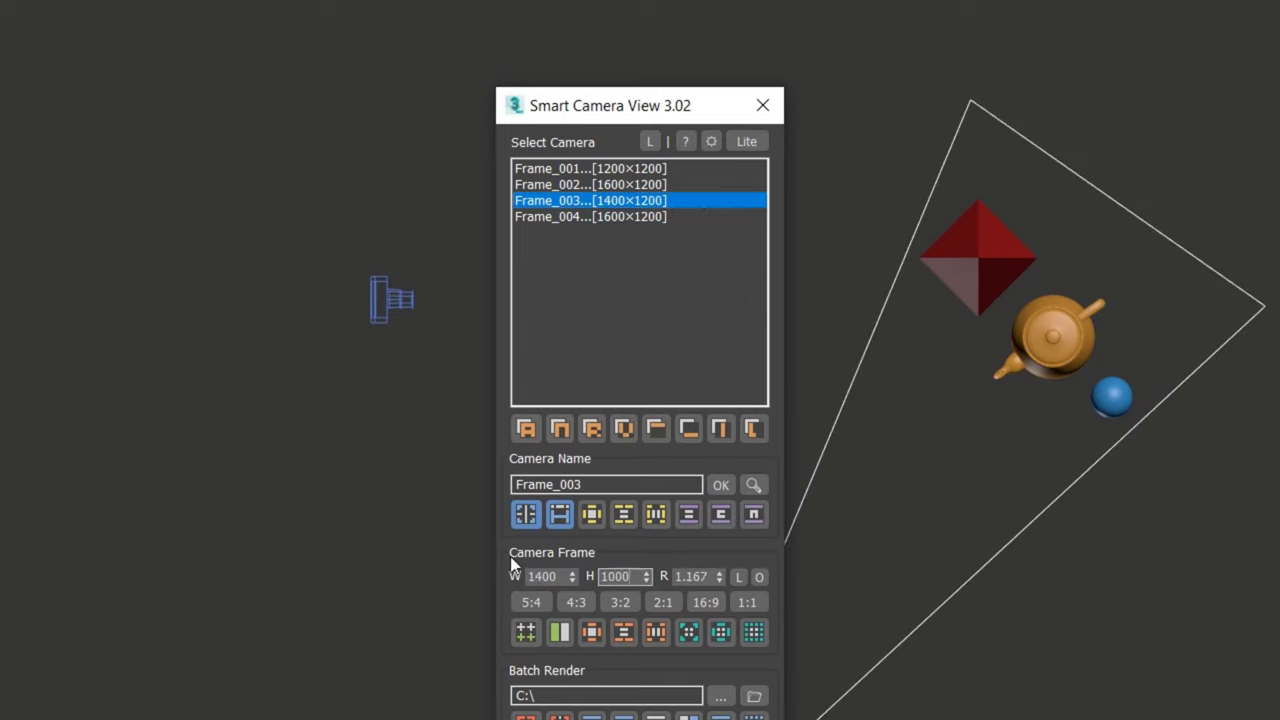
key("Return")
Set the Frame_004 camera's frame size to 1200 wide by 1600 high, and deselect the camera
left_click(651, 215)
double_click(540, 576)
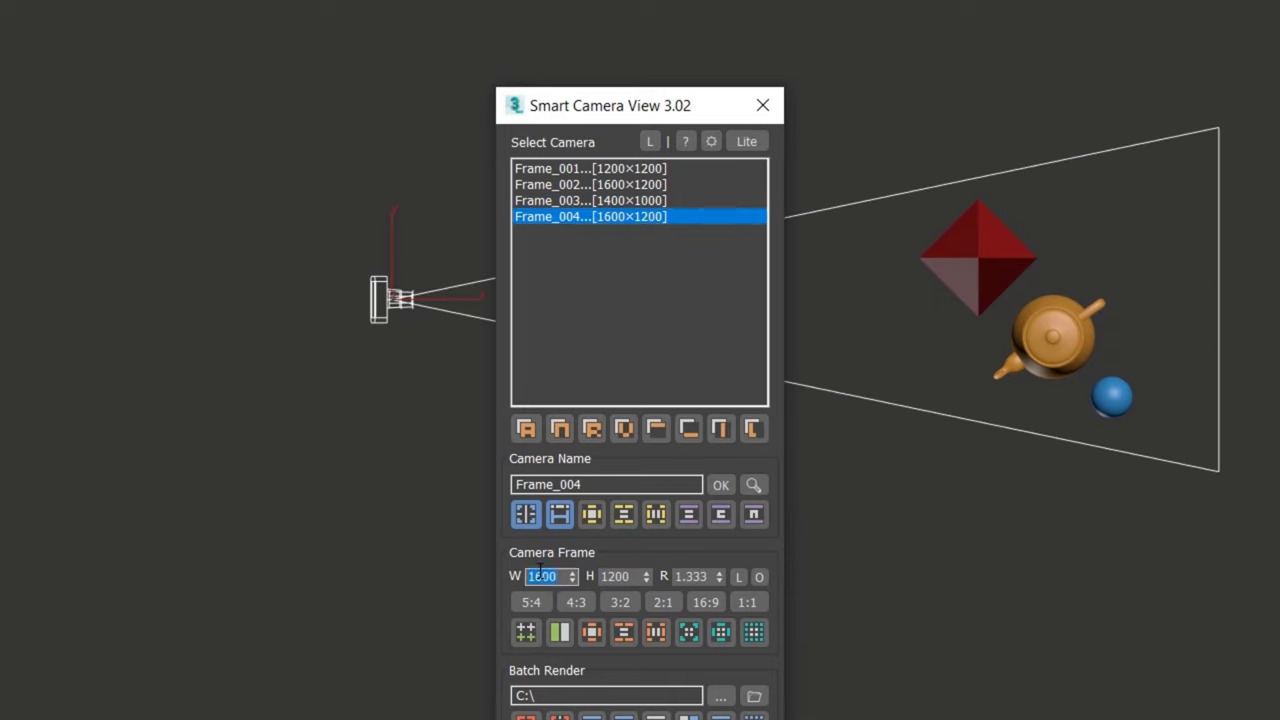
type("1200")
key("Tab")
type("1600")
key("Return")
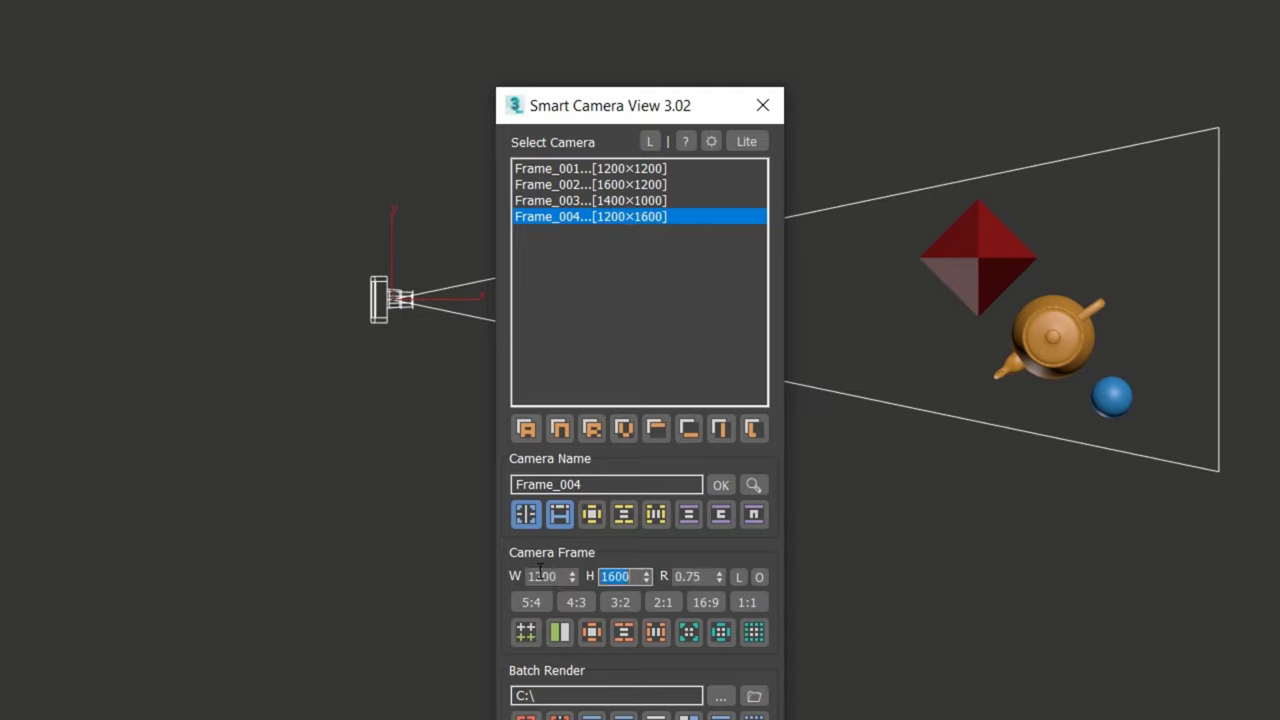
left_click(831, 598)
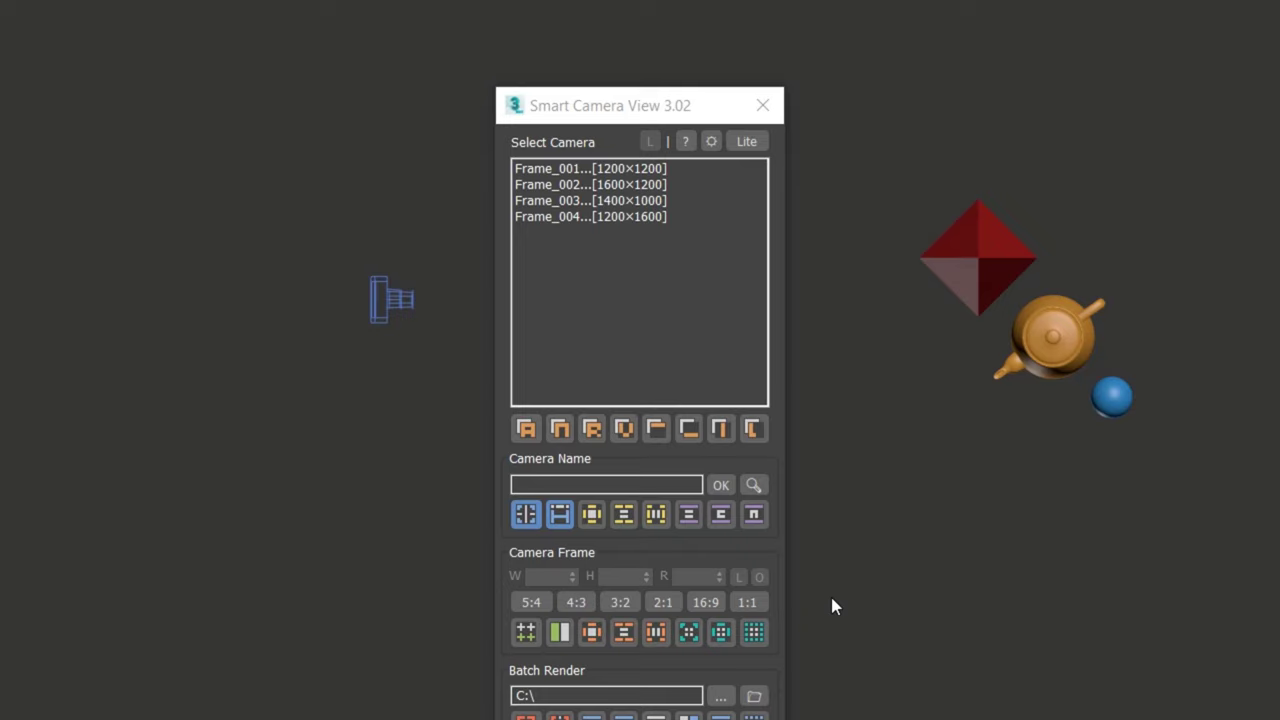
Reduce Frame_001's width to 1160 and its height to 1090, restoring each one to 1200
left_click(601, 170)
left_click_drag(573, 577, 571, 579)
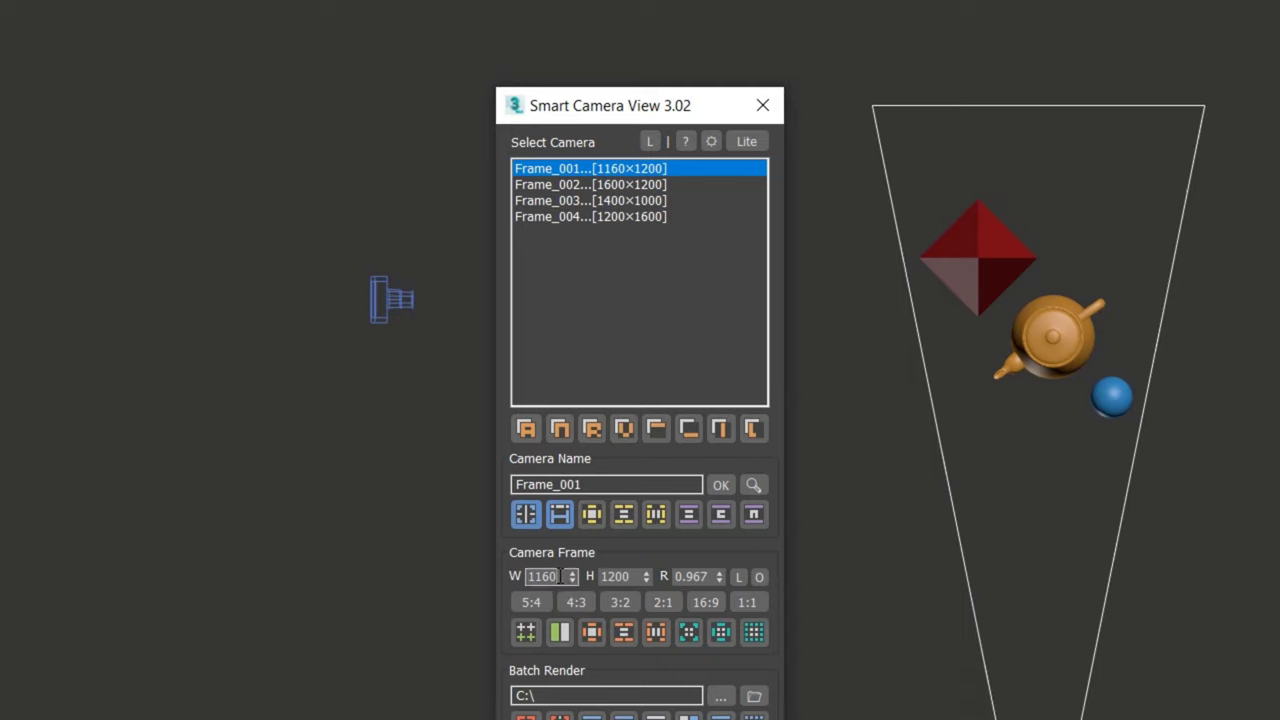
type("1200")
key("Return")
mouse_move(646, 576)
left_mouse_down()
mouse_move(646, 551)
mouse_move(640, 589)
mouse_move(636, 578)
left_mouse_up()
type("1200")
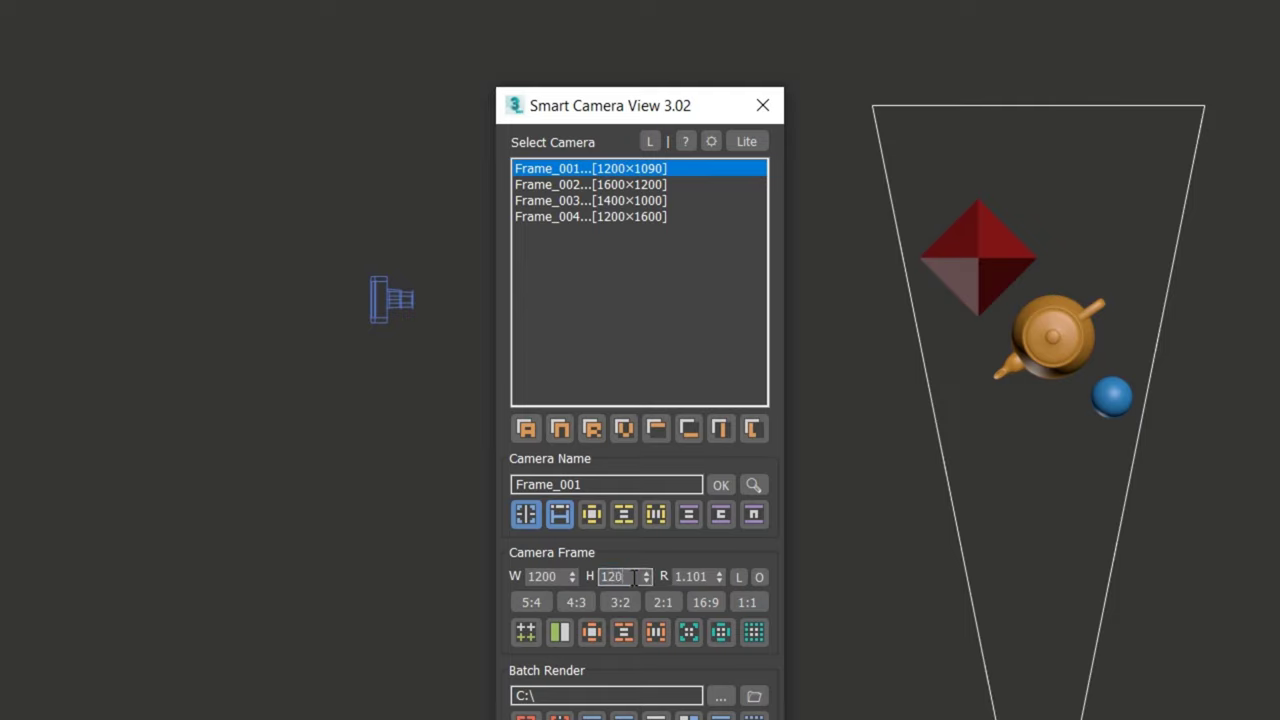
key("Return")
left_click(905, 588)
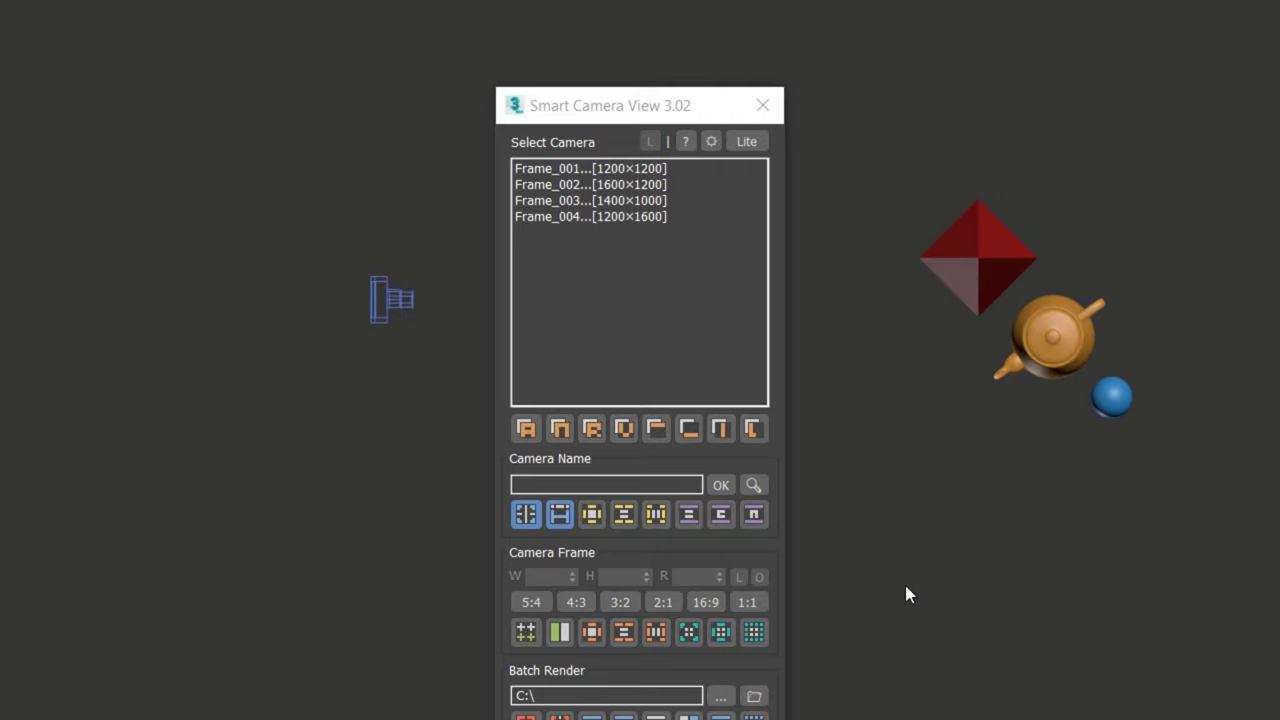
Lock Frame_001's aspect ratio, enlarge the frame to a width of 1470 and return the width to 1200
left_click(614, 168)
left_click(739, 576)
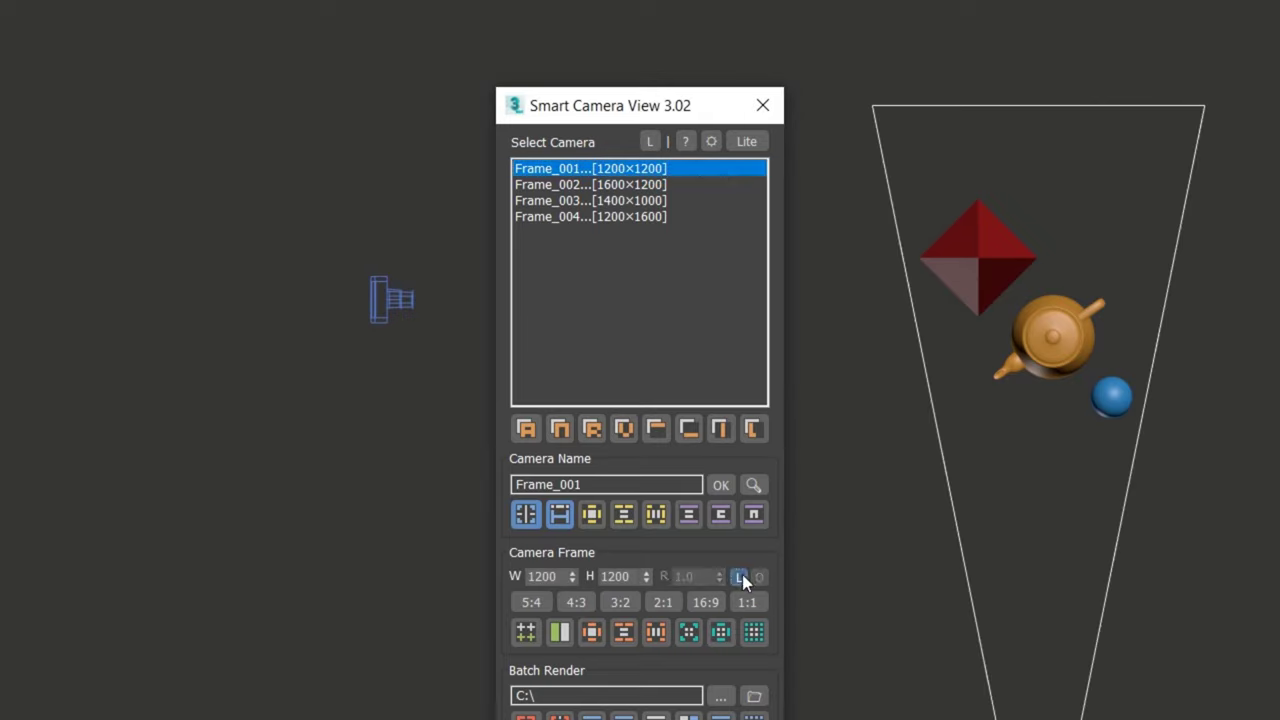
left_click_drag(573, 577, 582, 546)
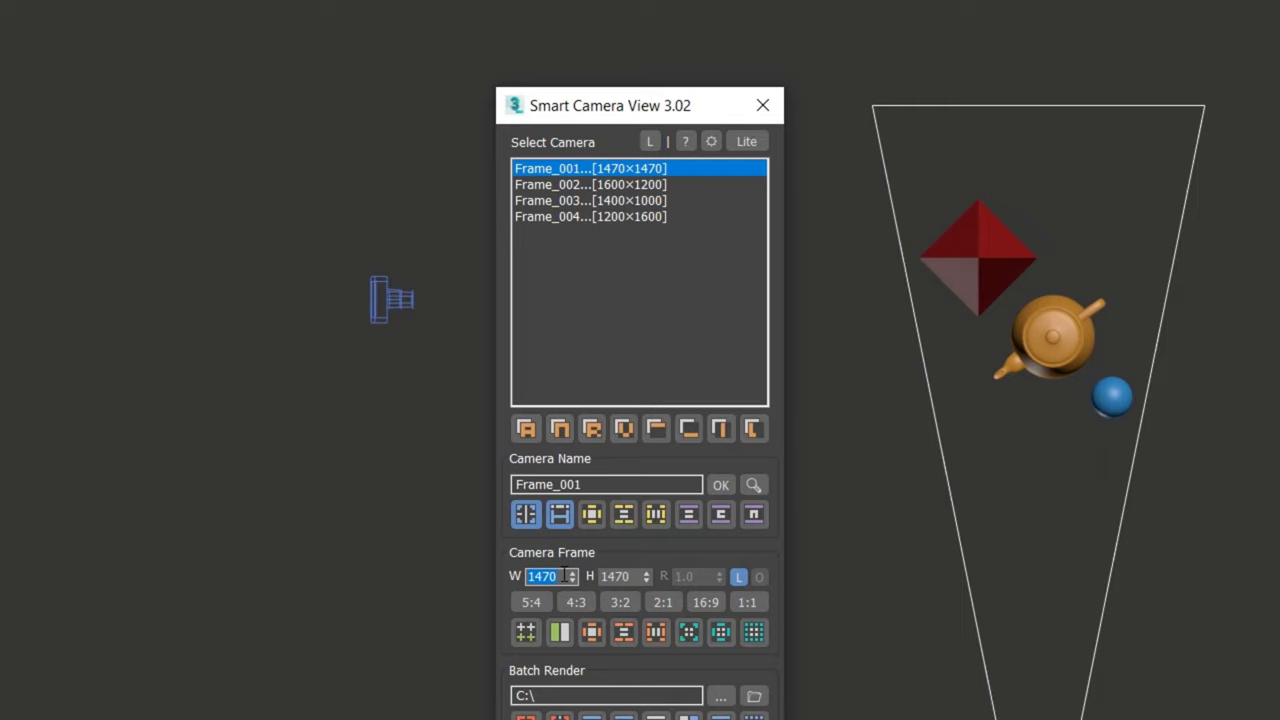
type("1200")
key("Return")
Set the width of all four cameras to 1600 with the aspect ratio locked, and review each camera's frame size
left_click_drag(626, 167, 625, 226)
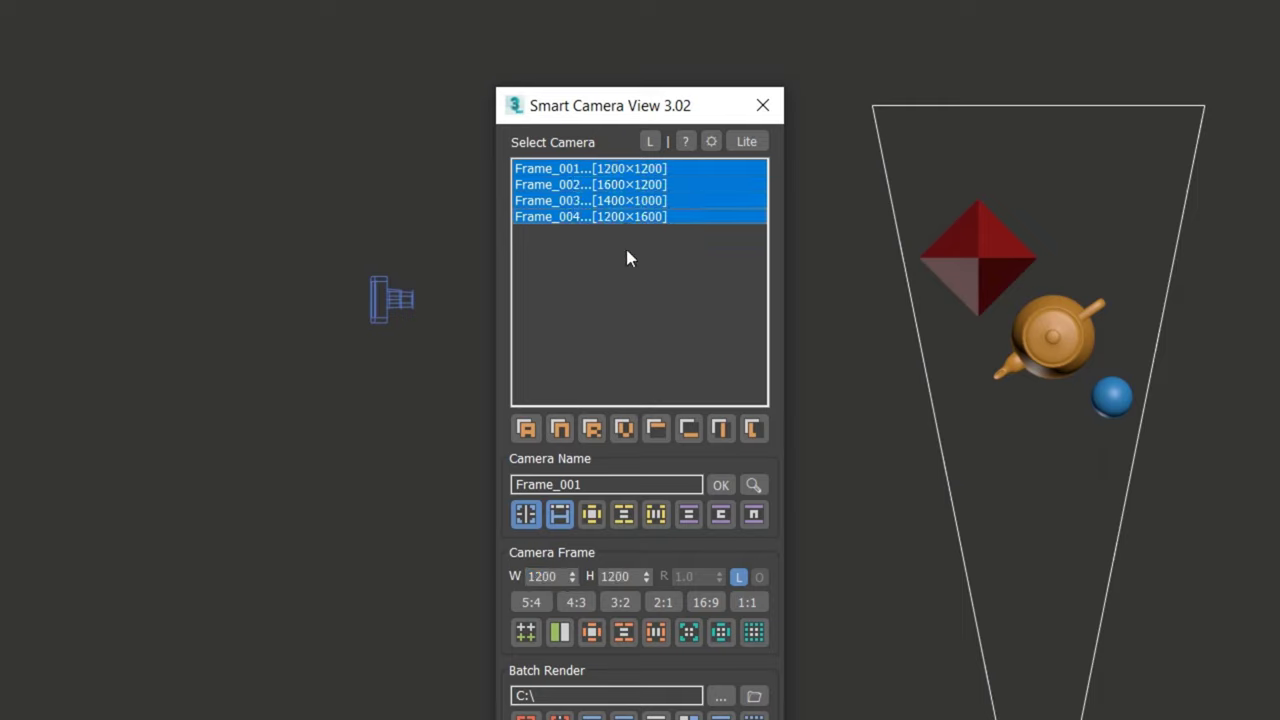
left_click(549, 578)
type("1600")
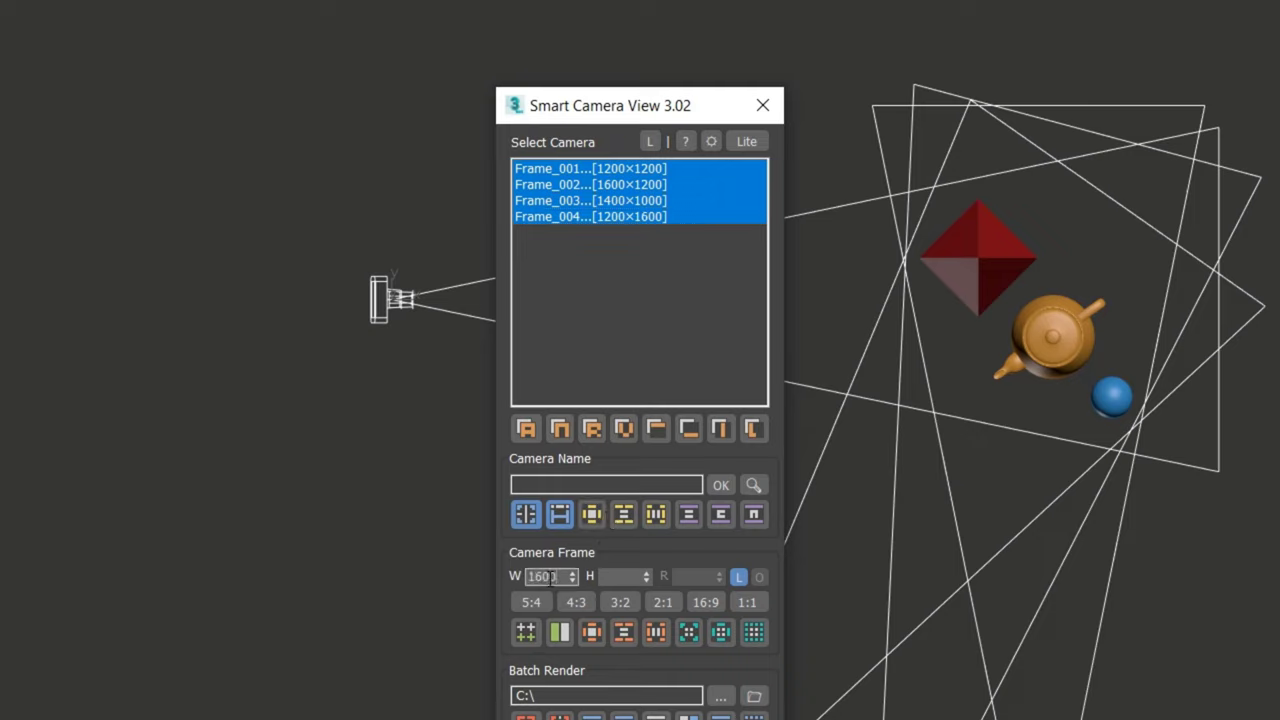
key("Return")
left_click(748, 264)
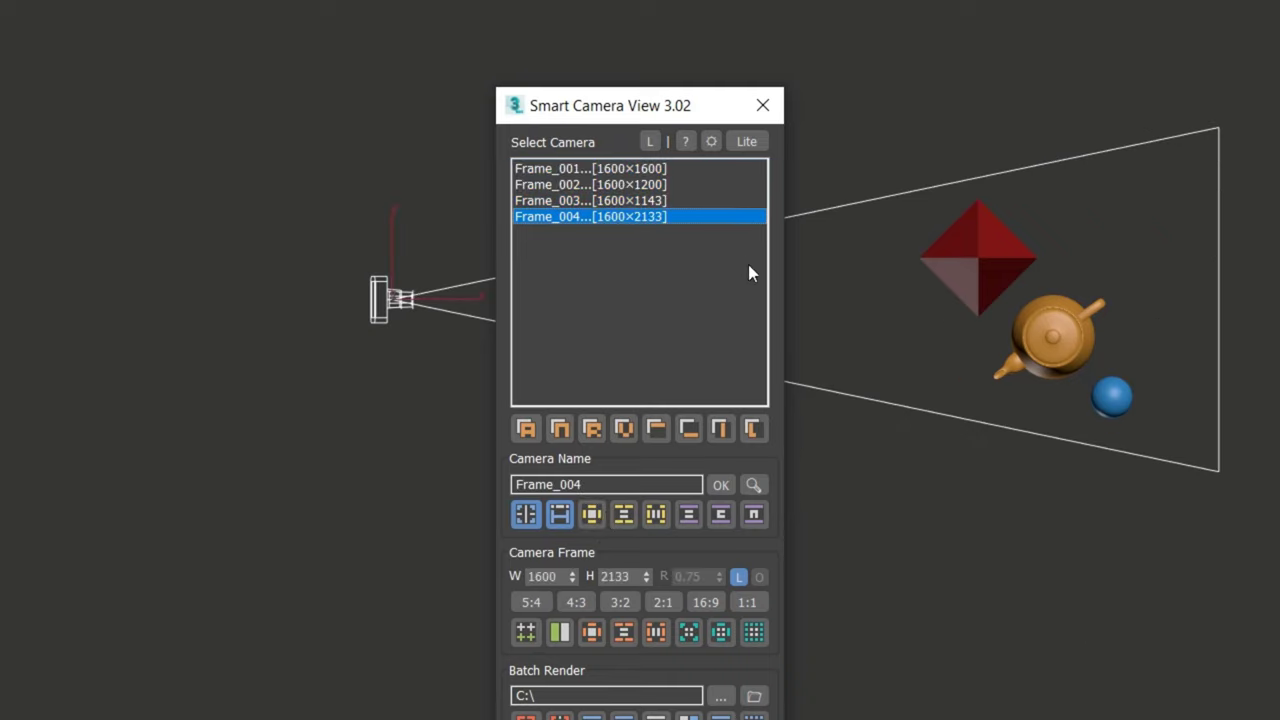
left_click(660, 200)
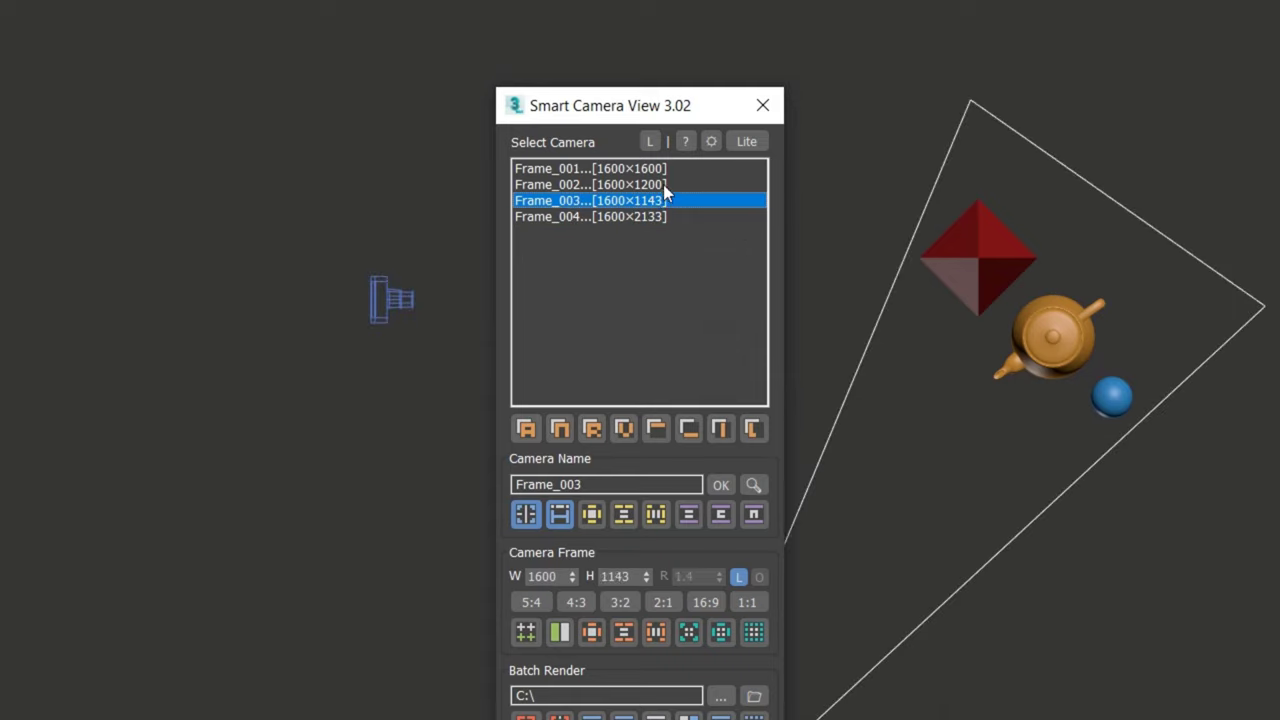
left_click(663, 184)
left_click(670, 168)
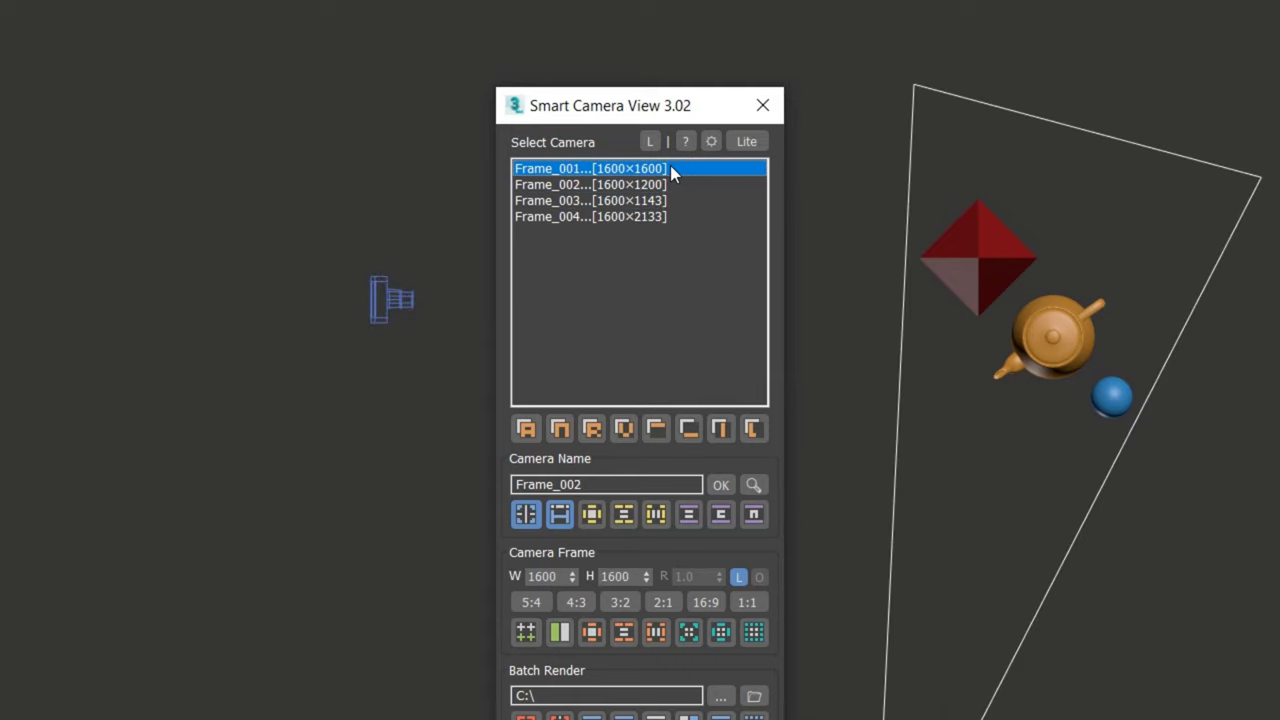
left_click(1000, 487)
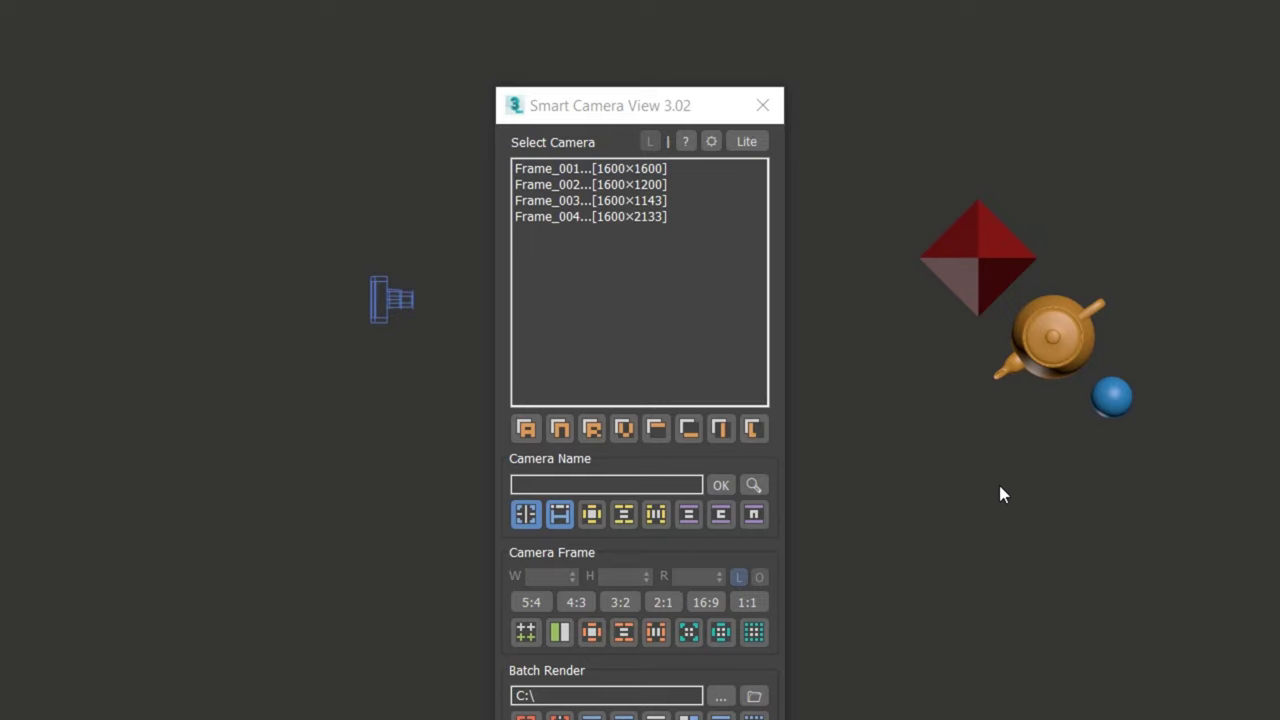
Replace Frame_004's aspect ratio lock with Camera Over Scan, and clear the view through that camera of the script dialog
left_click(658, 166)
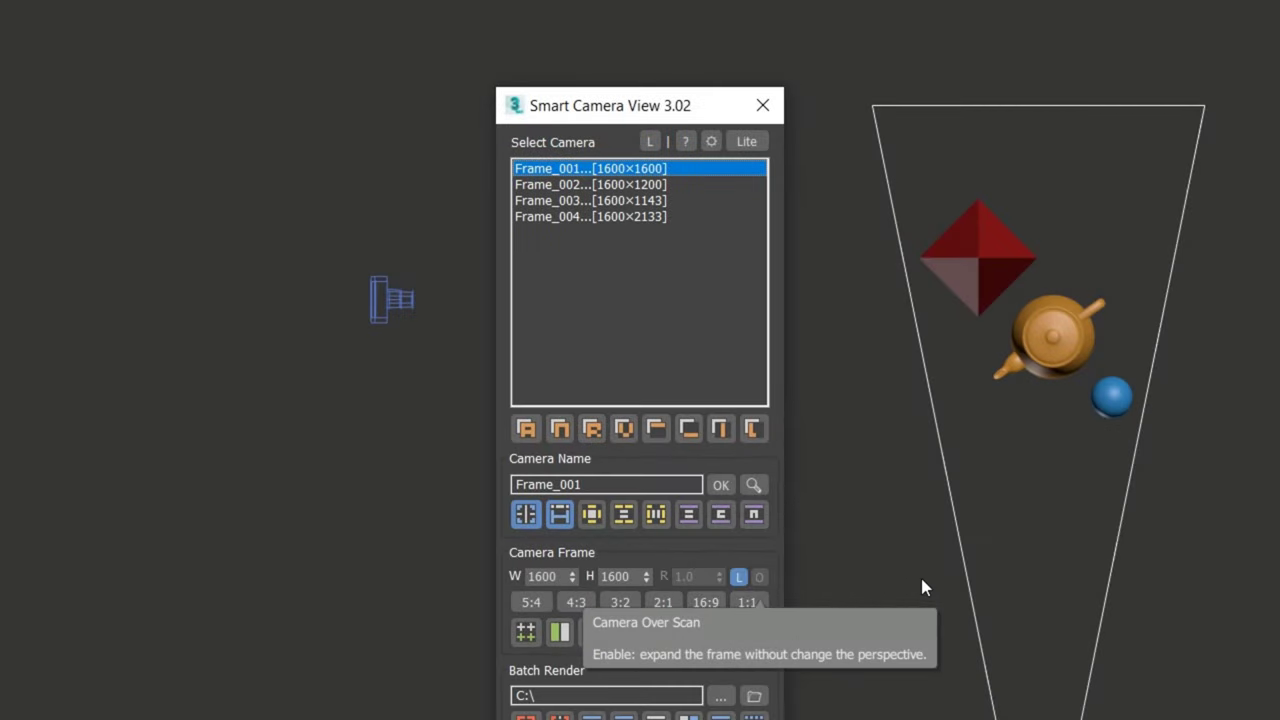
left_click(921, 580)
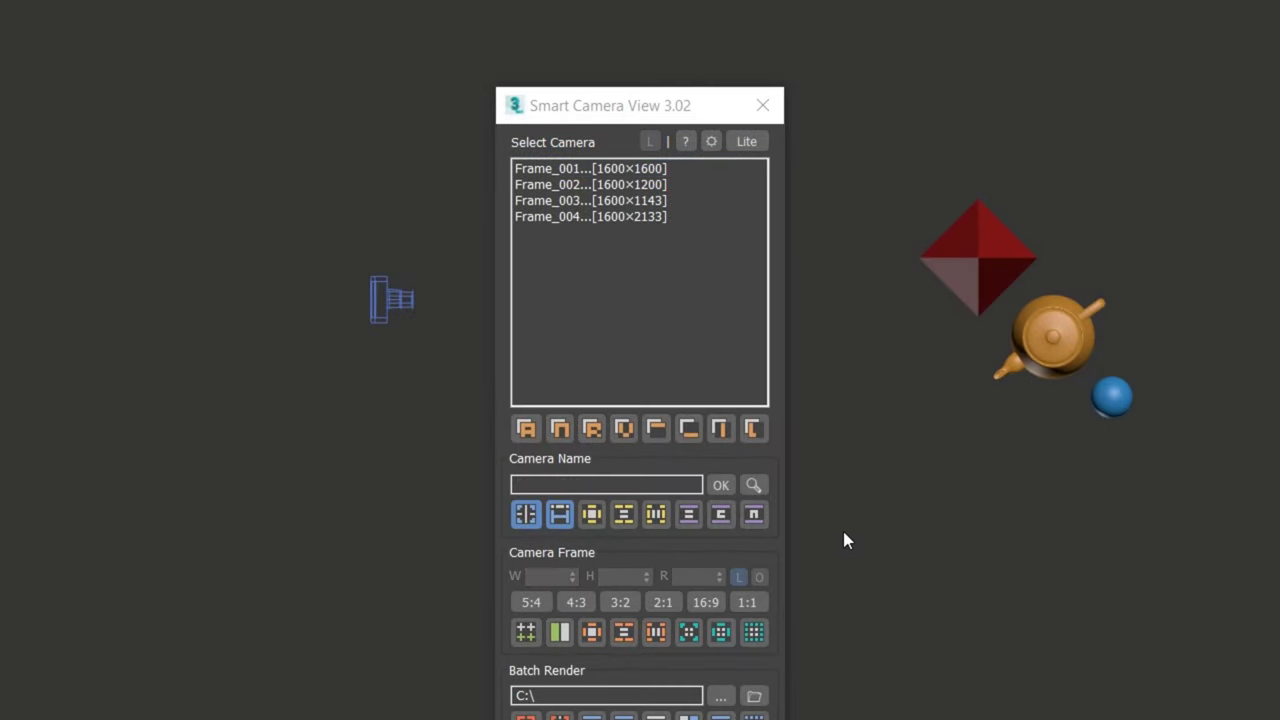
left_click(642, 215)
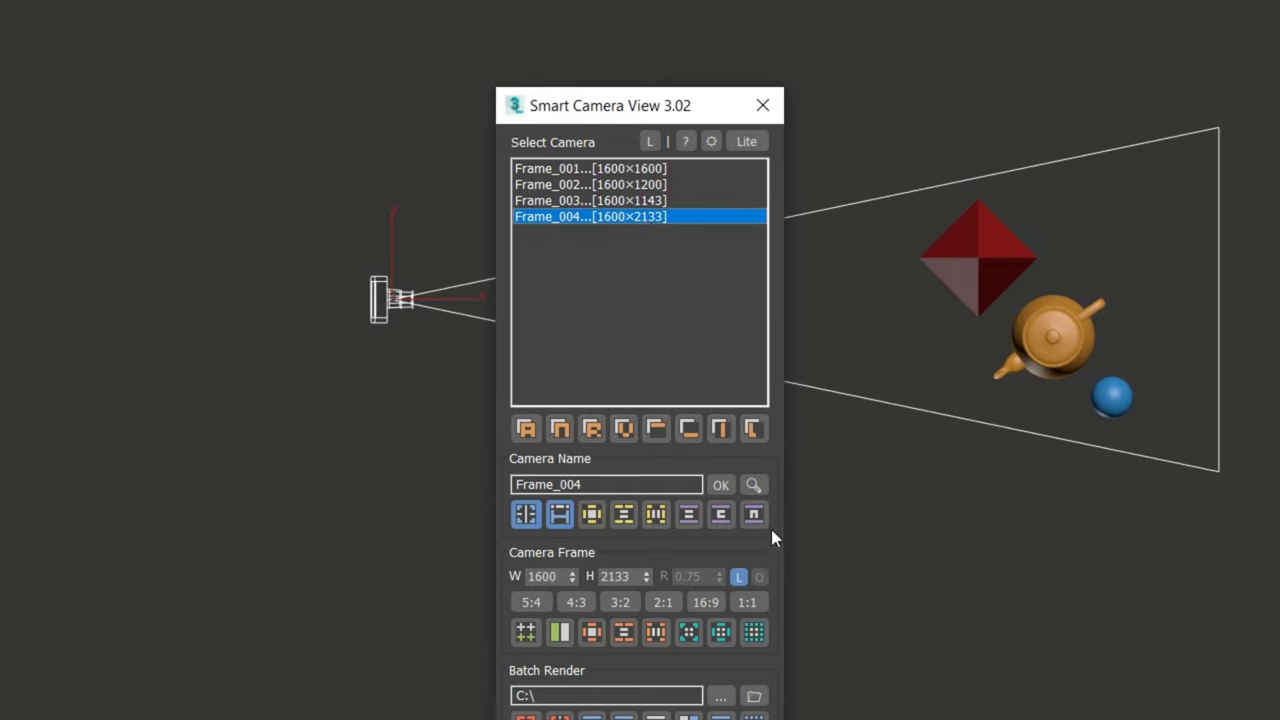
left_click(745, 577)
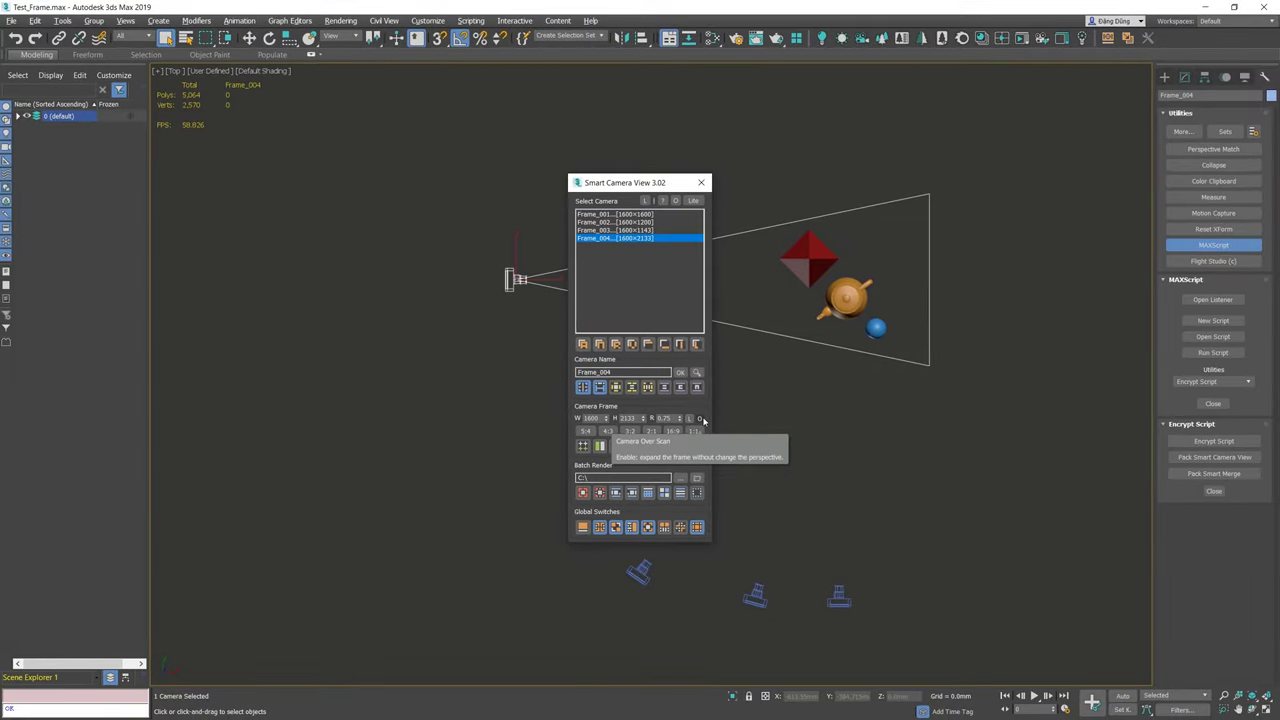
left_click(758, 577)
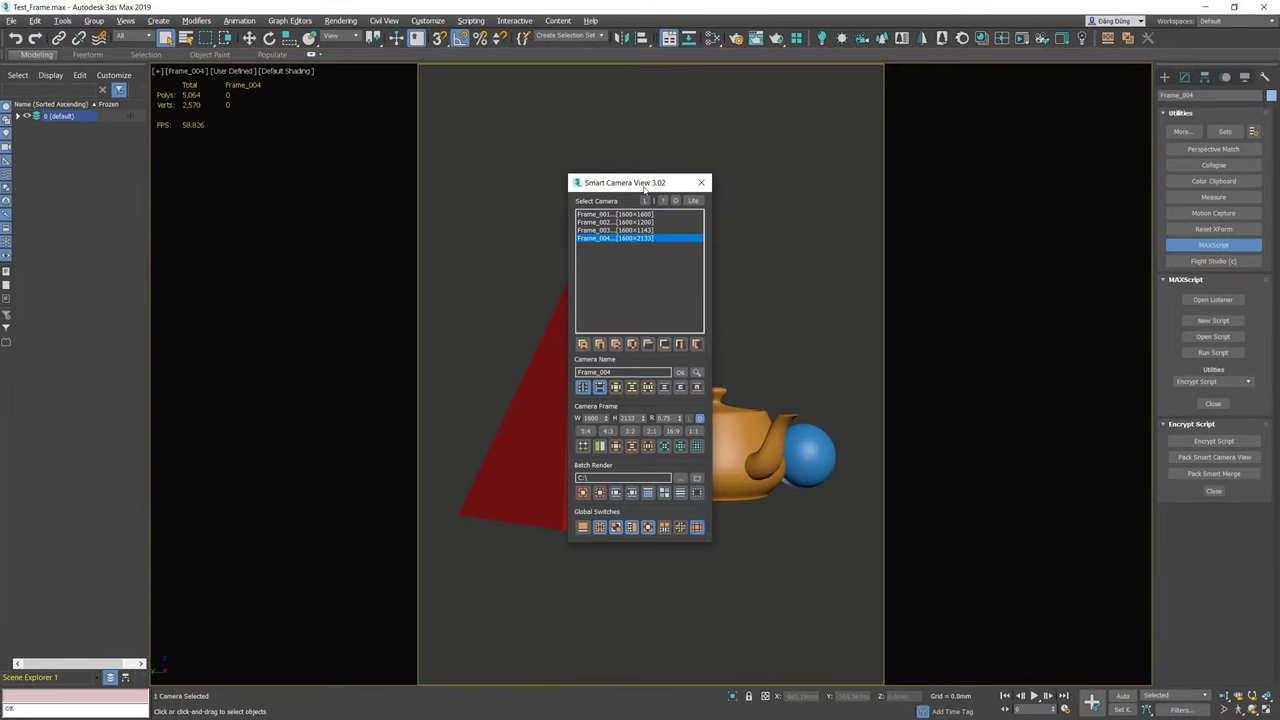
left_click_drag(421, 186, 287, 186)
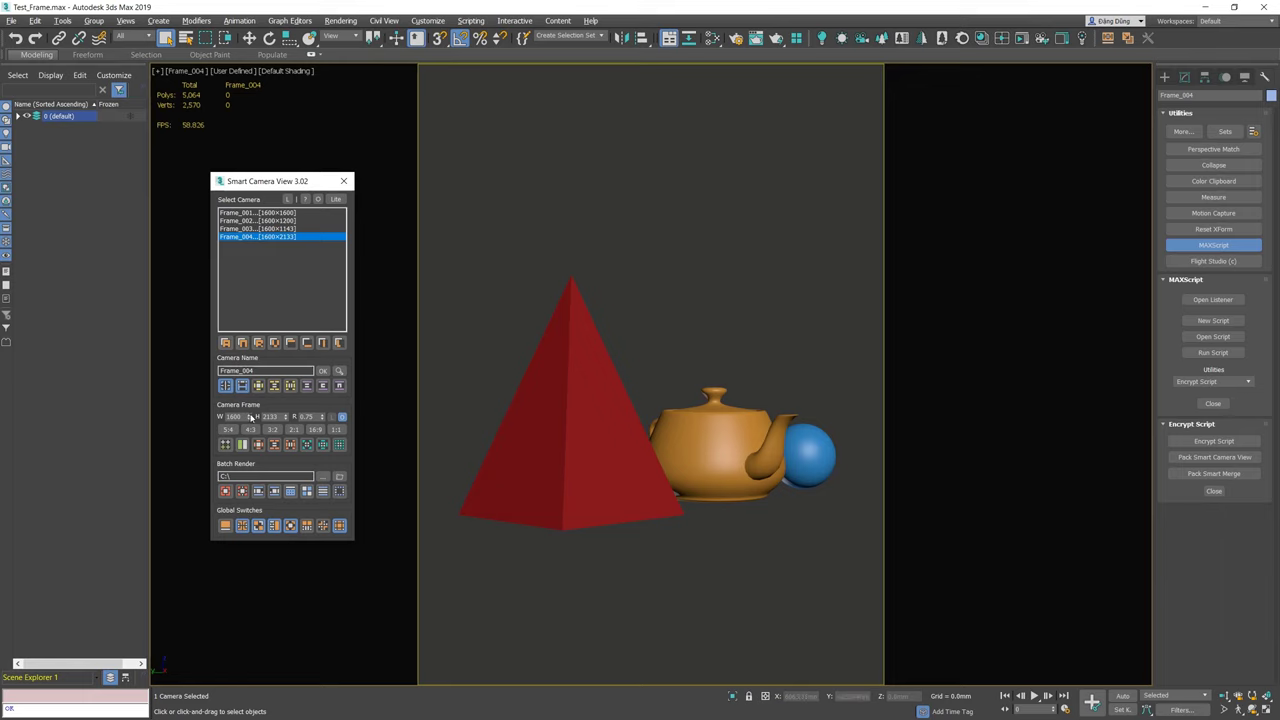
Widen Frame_004 to about 1810 with Camera Over Scan enabled, and return its width to 1600
mouse_move(250, 416)
left_mouse_down()
mouse_move(247, 363)
mouse_move(252, 421)
mouse_move(258, 386)
mouse_move(265, 400)
mouse_move(248, 417)
left_mouse_up()
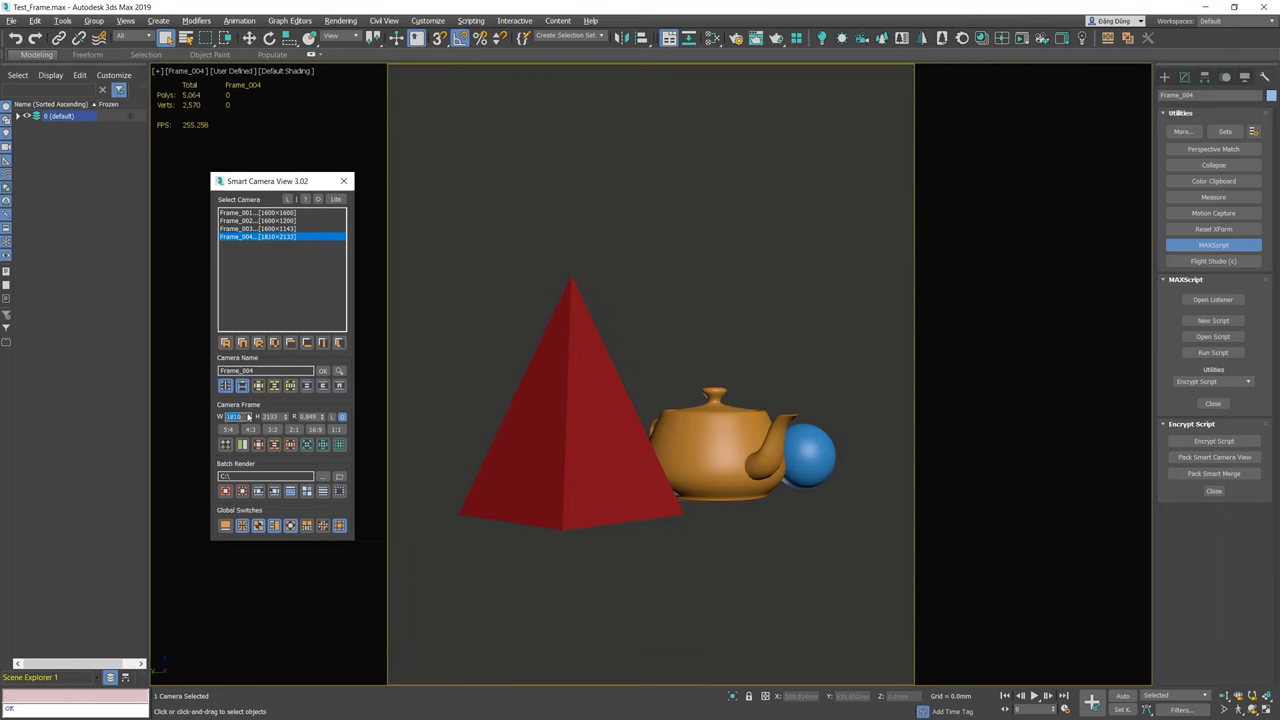
type("1600")
key("Return")
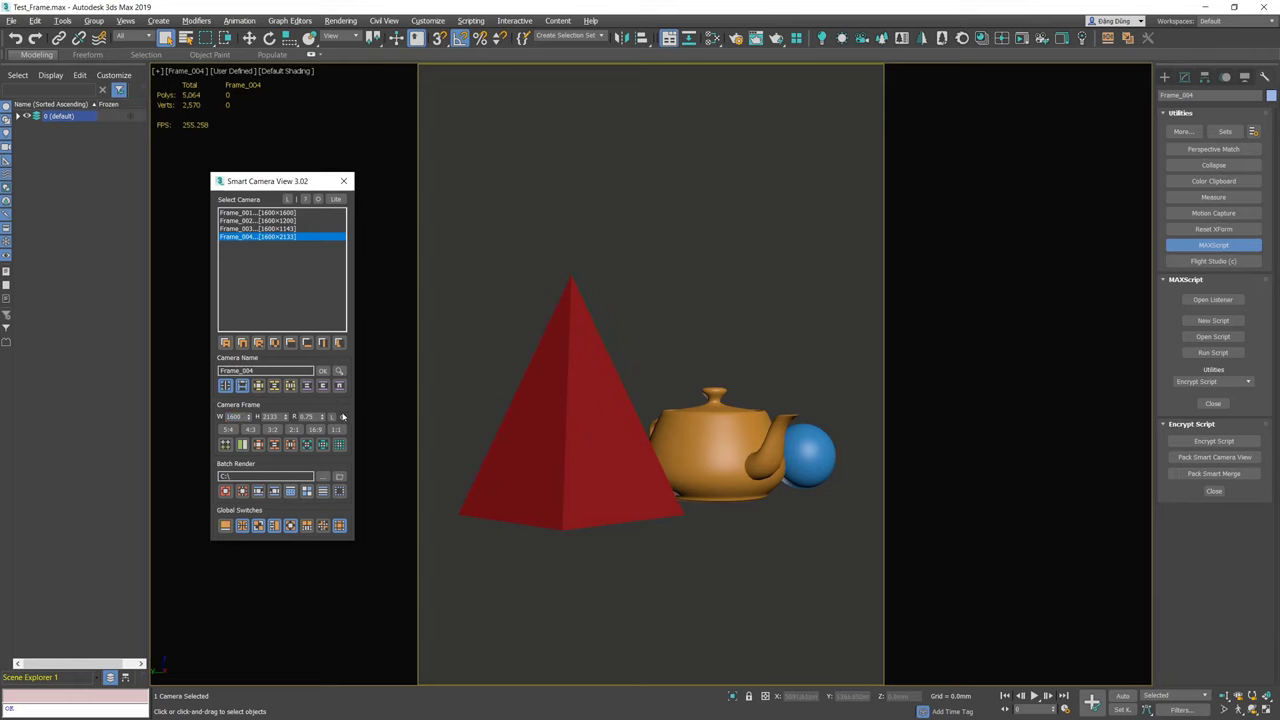
Widen Frame_004 to 1630 without Camera Over Scan, and extend it to 1770 with Over Scan enabled again
mouse_move(248, 417)
left_mouse_down()
mouse_move(249, 399)
mouse_move(253, 412)
left_mouse_up()
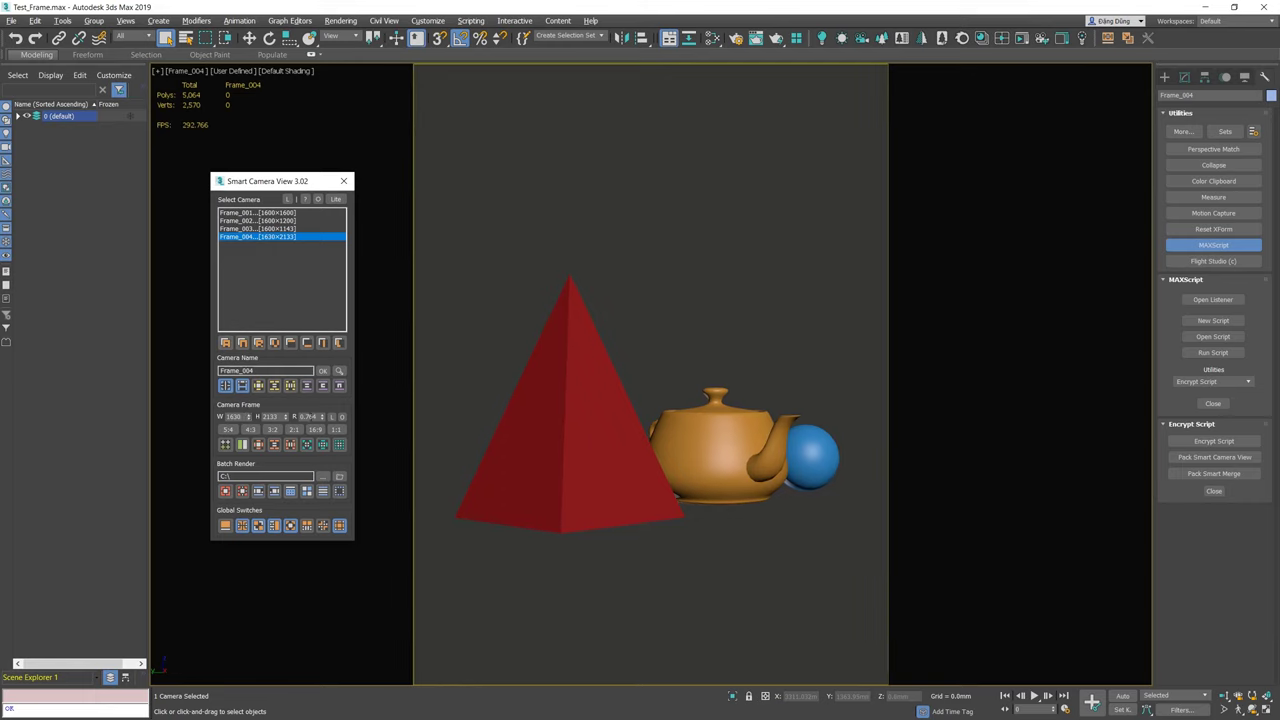
left_click(342, 416)
mouse_move(249, 416)
left_mouse_down()
mouse_move(254, 390)
mouse_move(262, 405)
left_mouse_up()
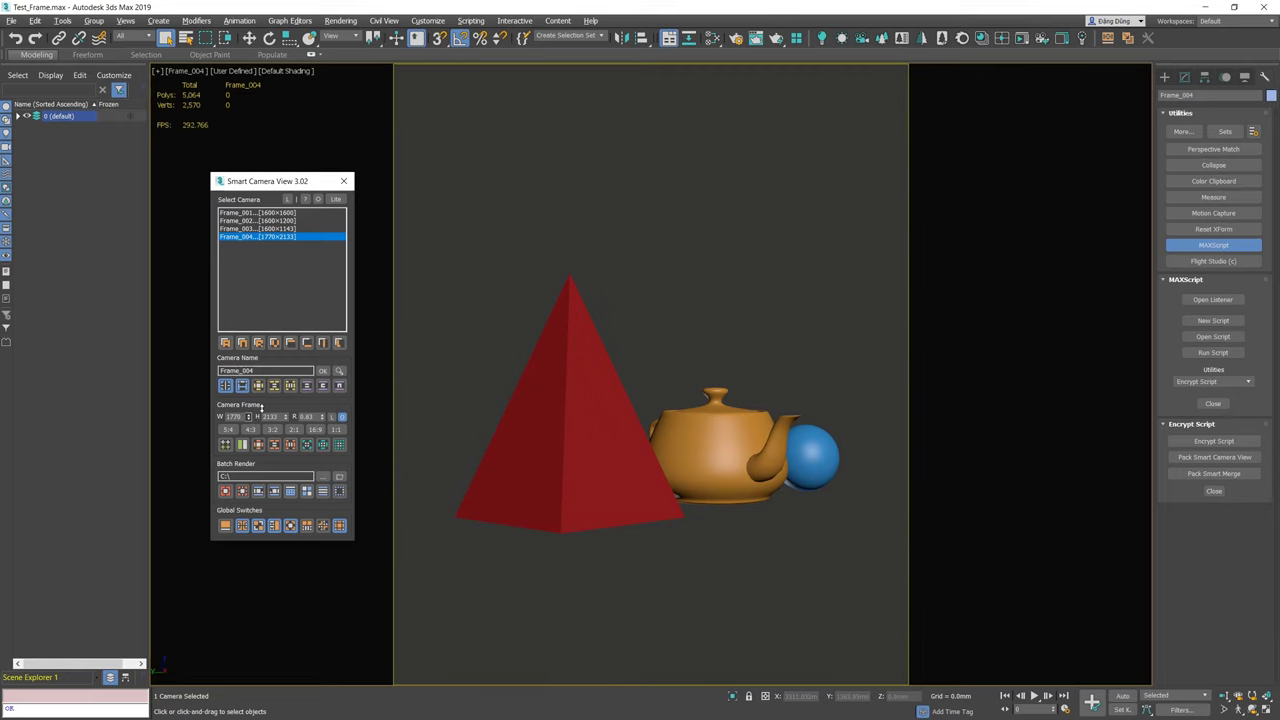
Switch from Frame_004 to the Frame_001 camera and enable Camera Over Scan for it
left_click(470, 390)
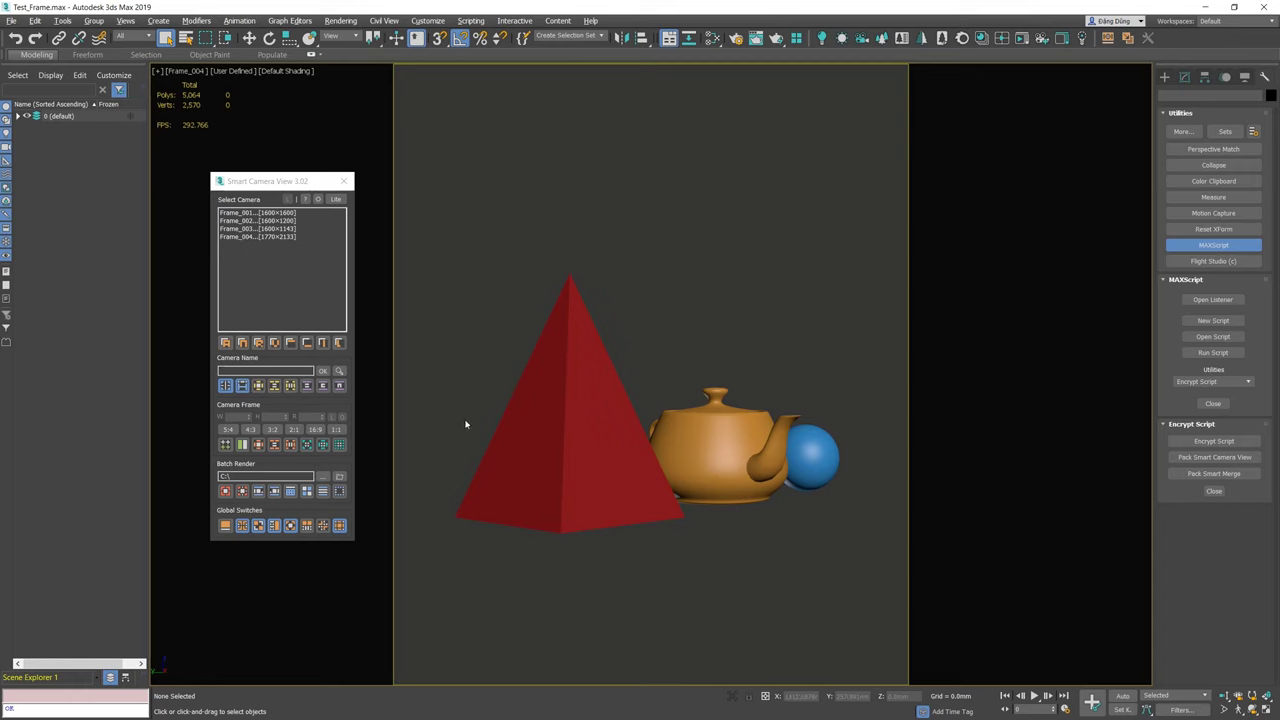
left_click(320, 213)
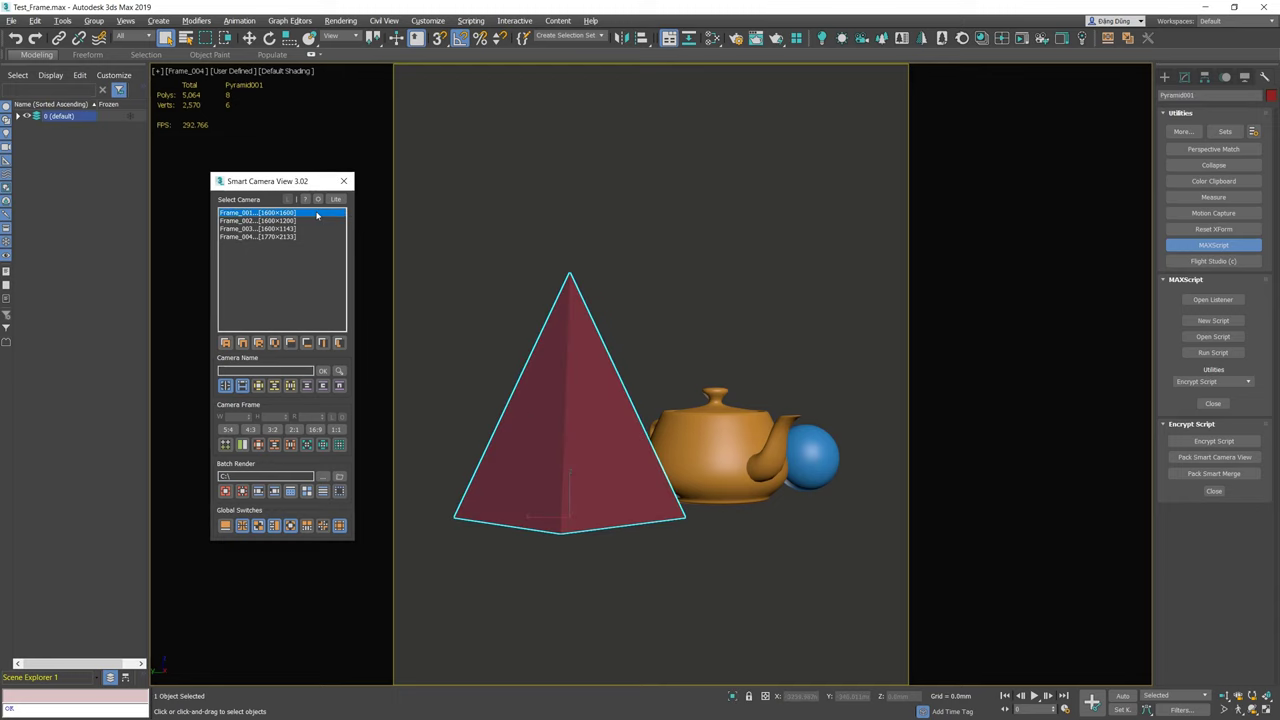
left_click(342, 416)
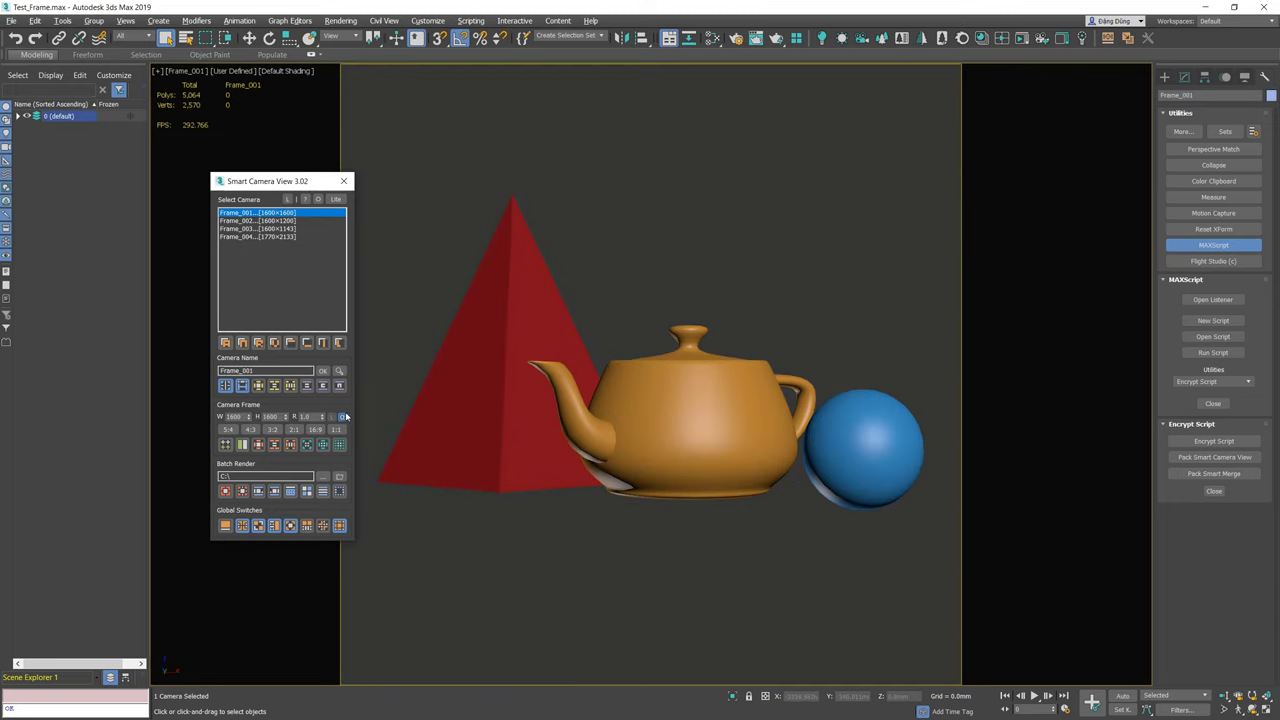
Check the scene from the top view, return to the Frame_004 camera, and widen its frame to 1990 with Camera Over Scan enabled
left_click(416, 368)
key("t")
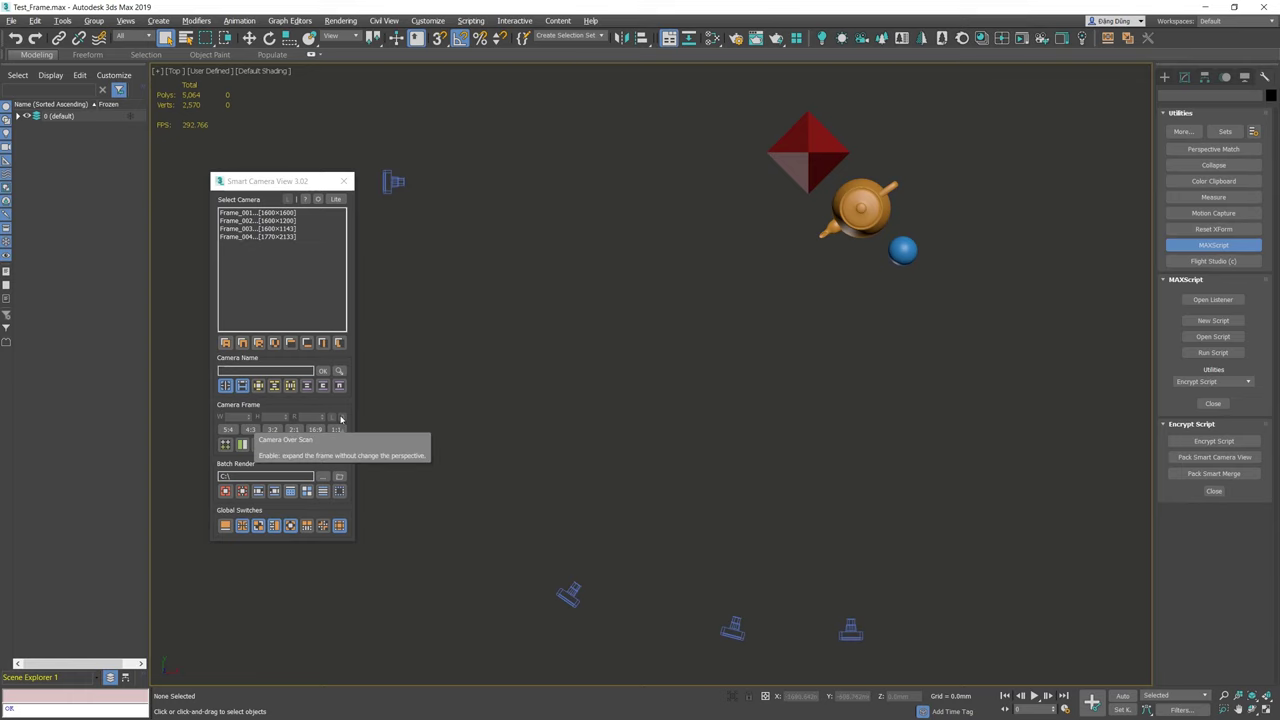
left_click(288, 237)
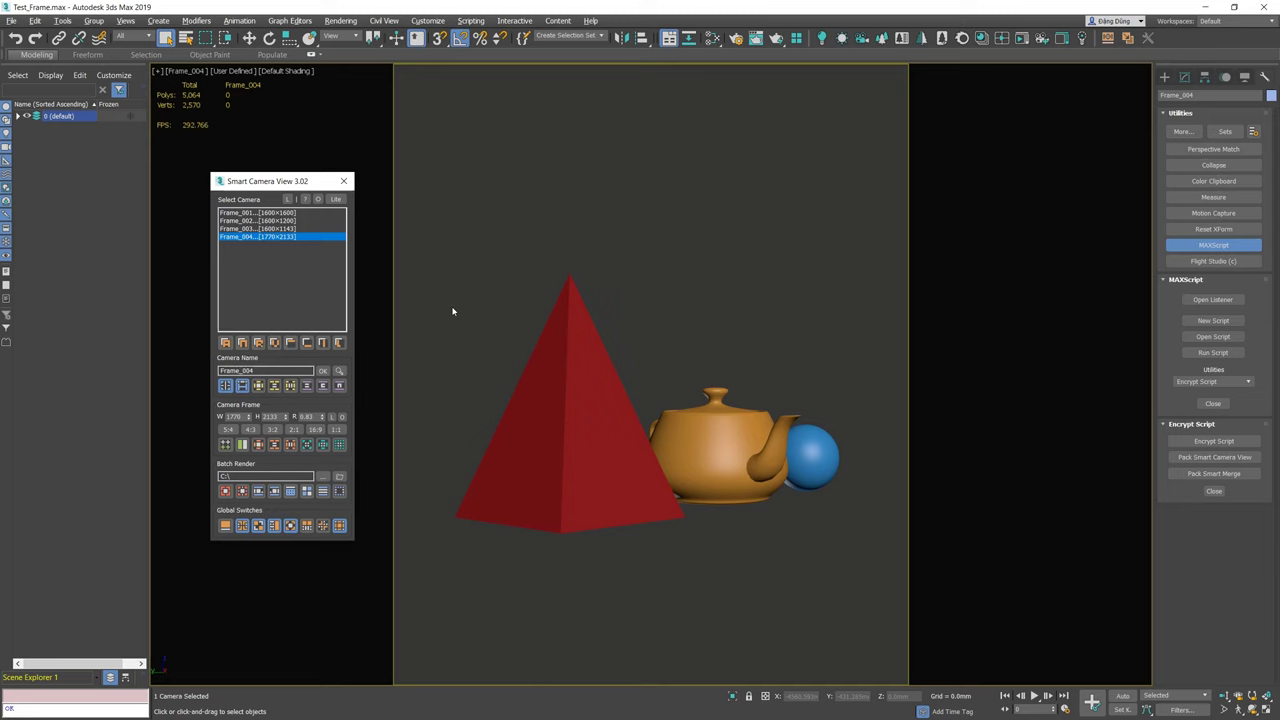
left_click(342, 416)
left_click_drag(249, 418, 249, 398)
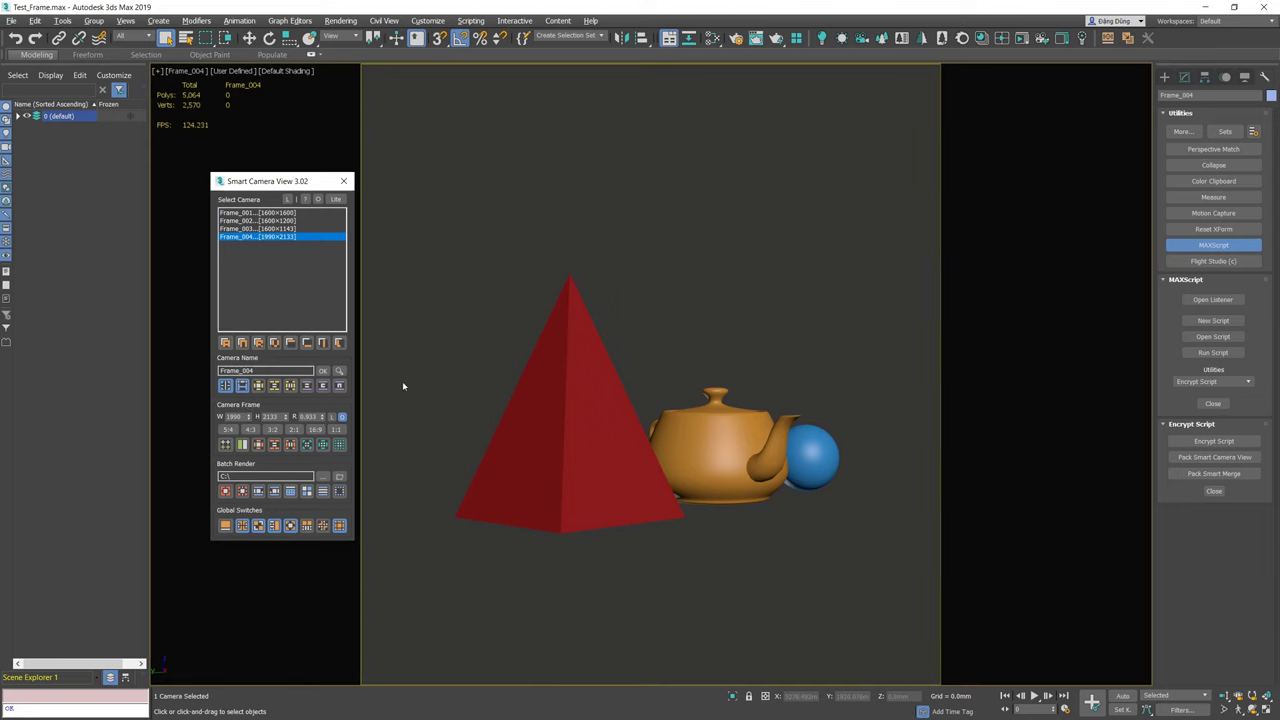
left_click(488, 358)
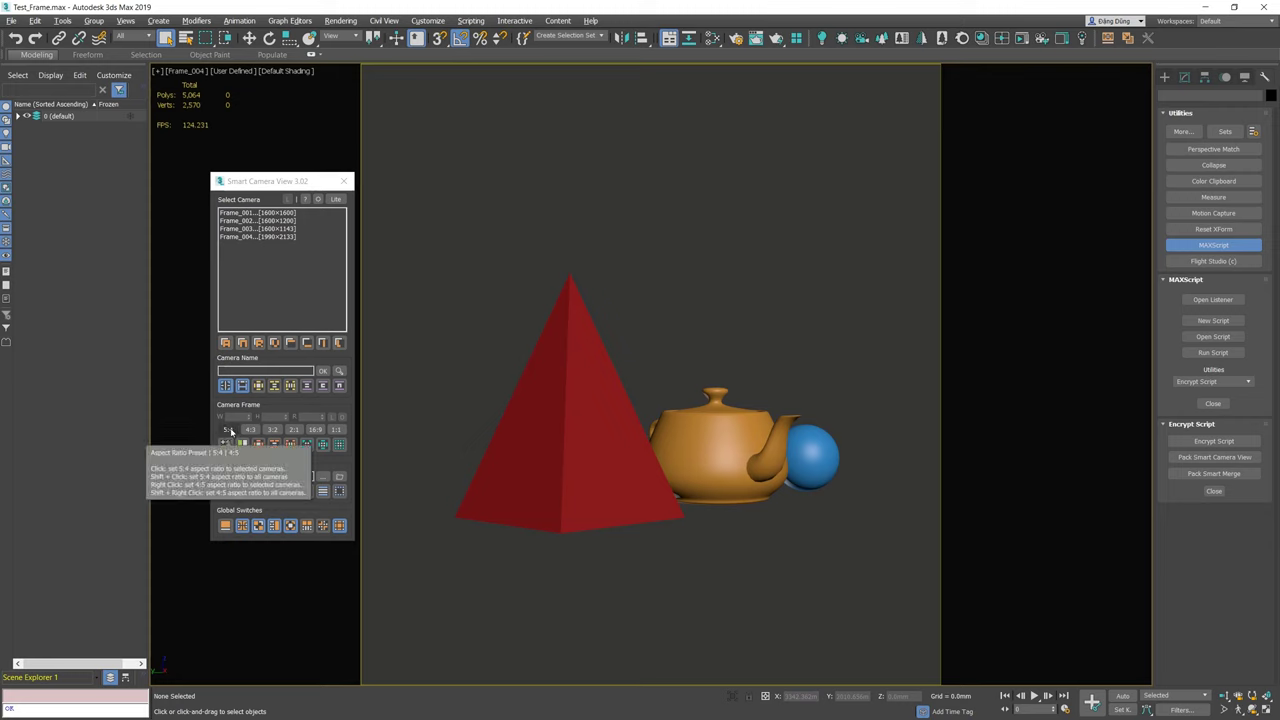
Set the frame size of all four cameras together to 1200 × 1200, and clear the camera selection
left_click(284, 214)
left_click_drag(284, 214, 281, 251)
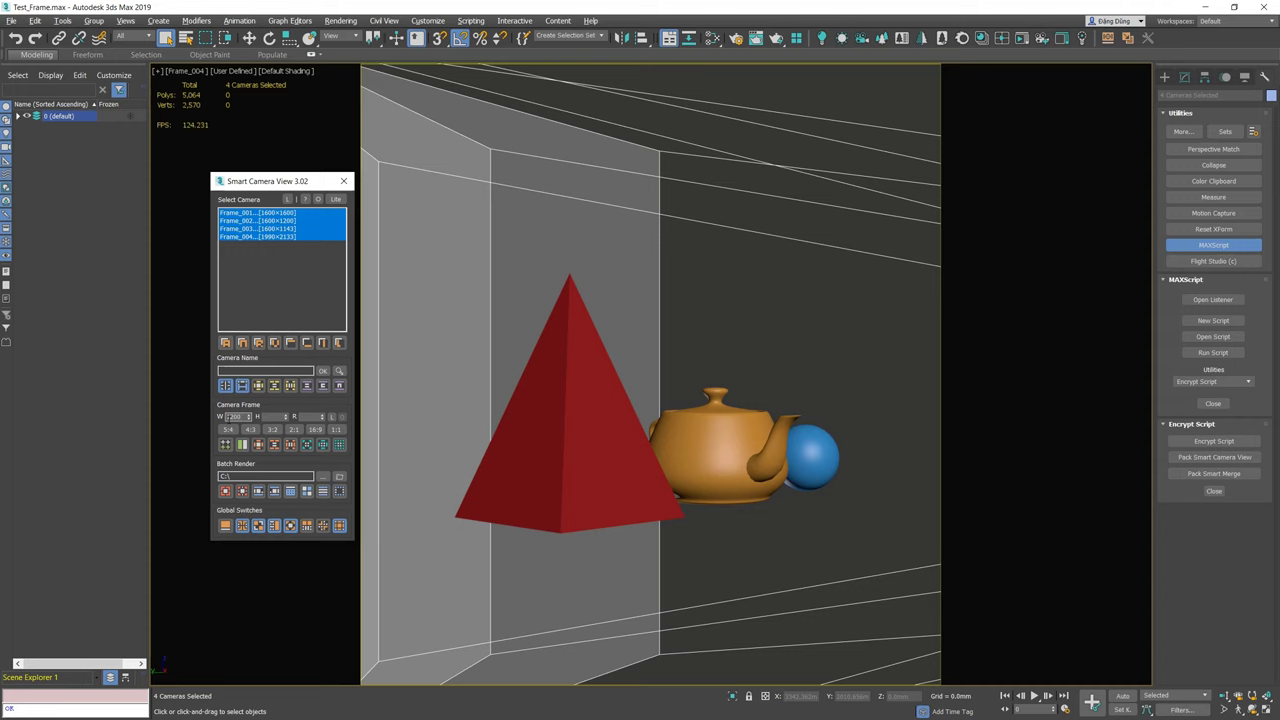
key("Tab")
key("Return")
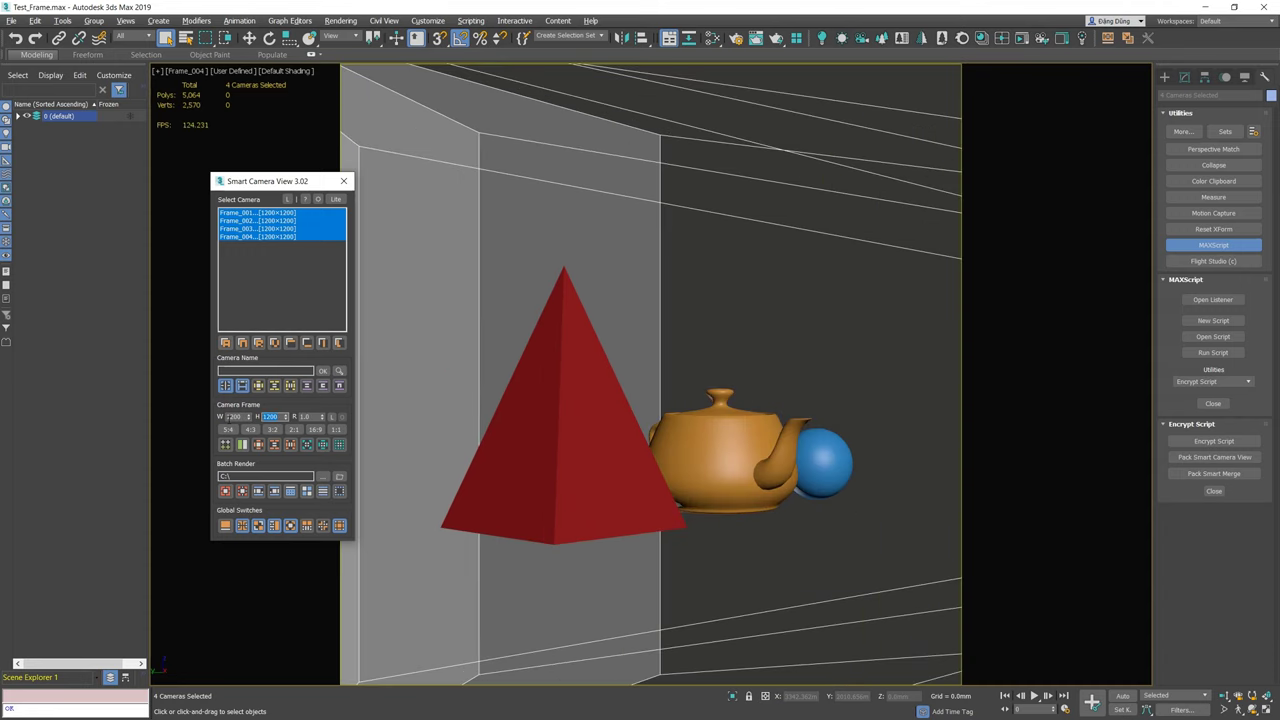
left_click(499, 286)
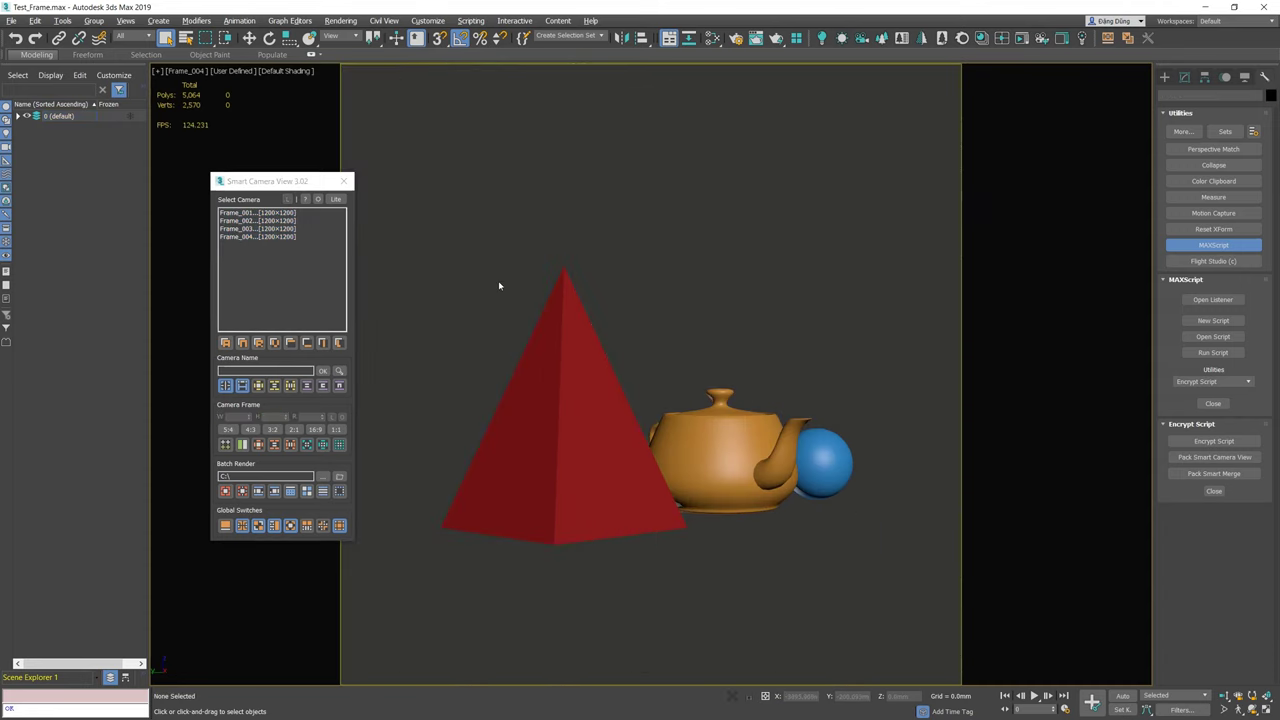
Look through the Frame_002 camera and apply the 4:3 aspect ratio preset to its frame
left_click(278, 214)
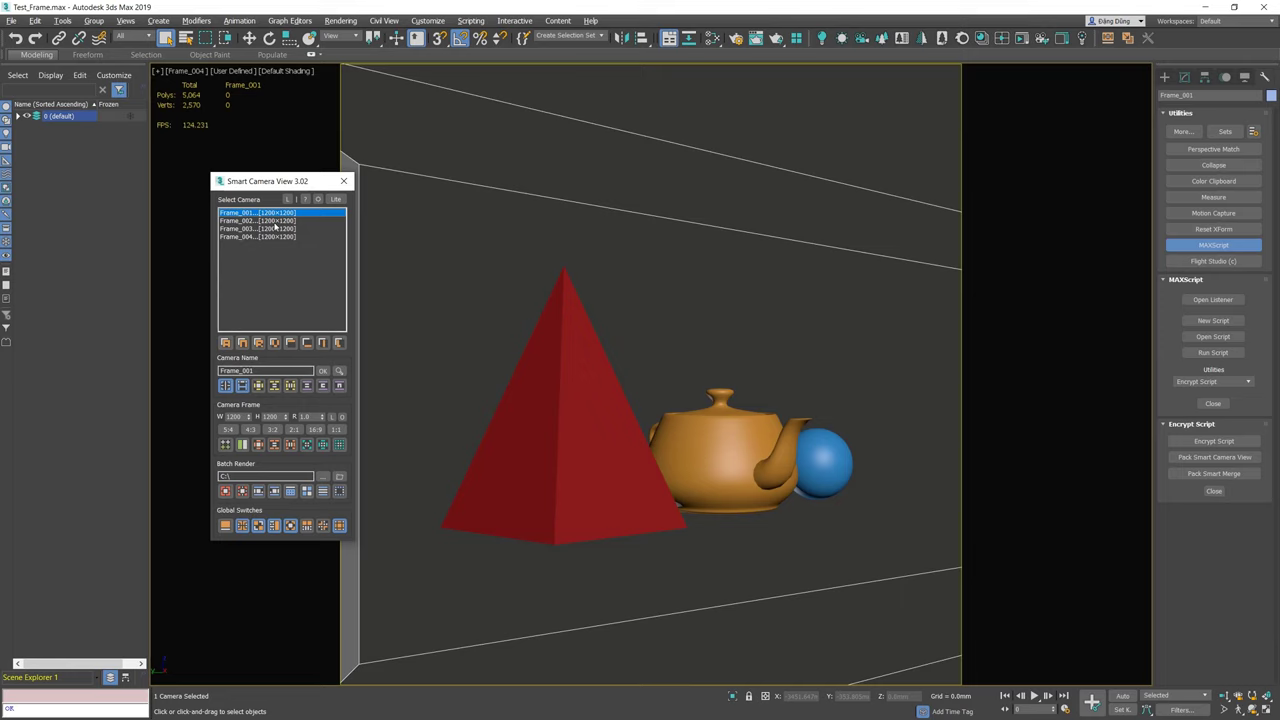
left_click(273, 221)
double_click(274, 222)
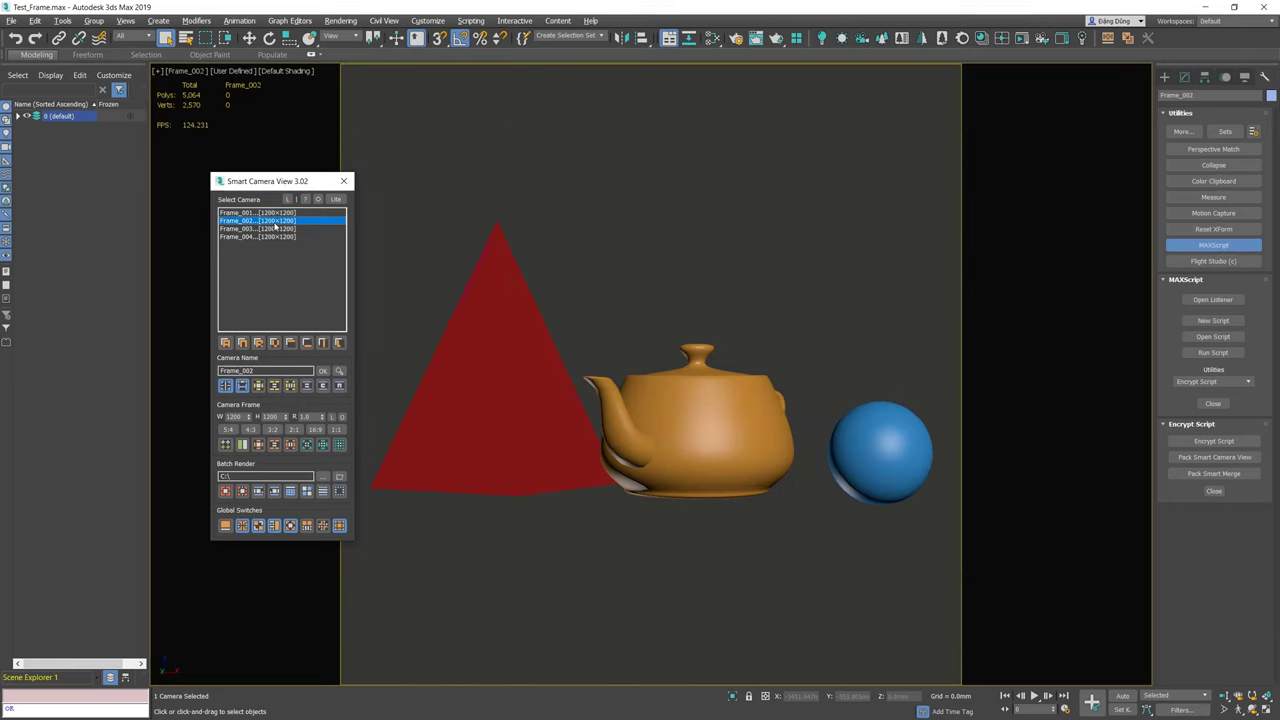
left_click(250, 429)
left_click(642, 306)
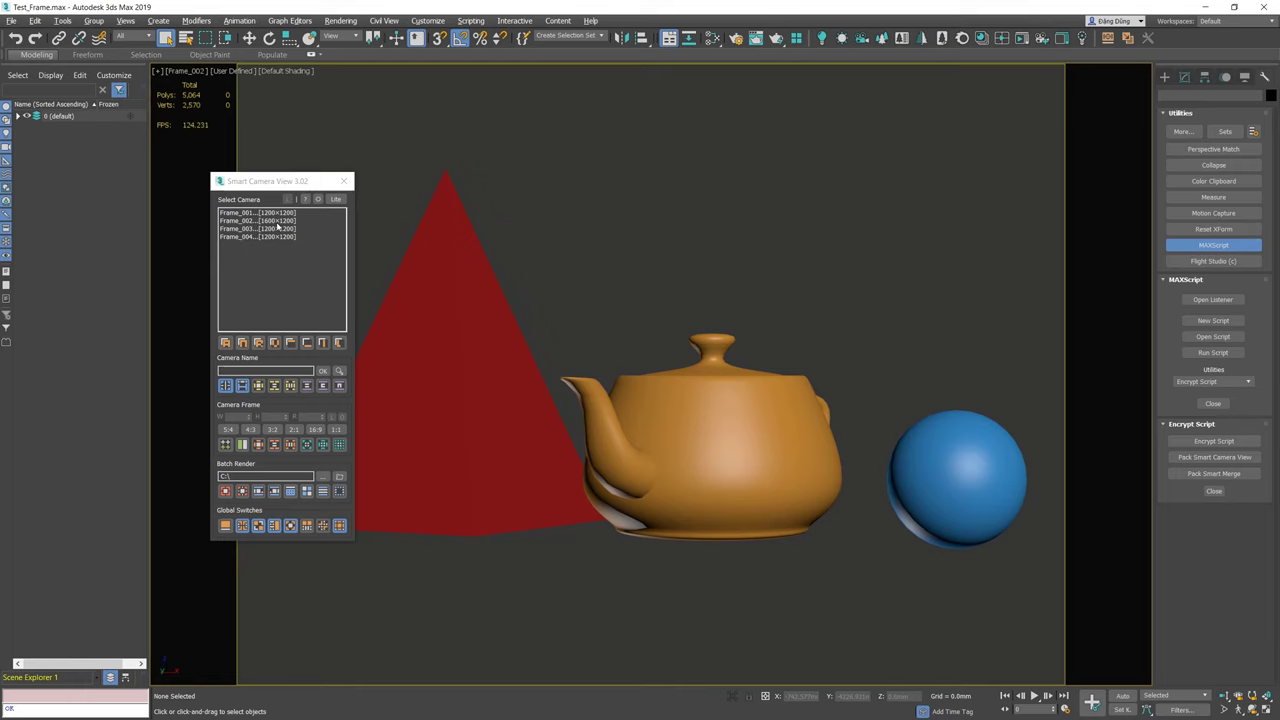
Set Frame_003's frame width to 1500, and apply the 3:4 portrait aspect ratio preset to Frame_004
left_click(278, 228)
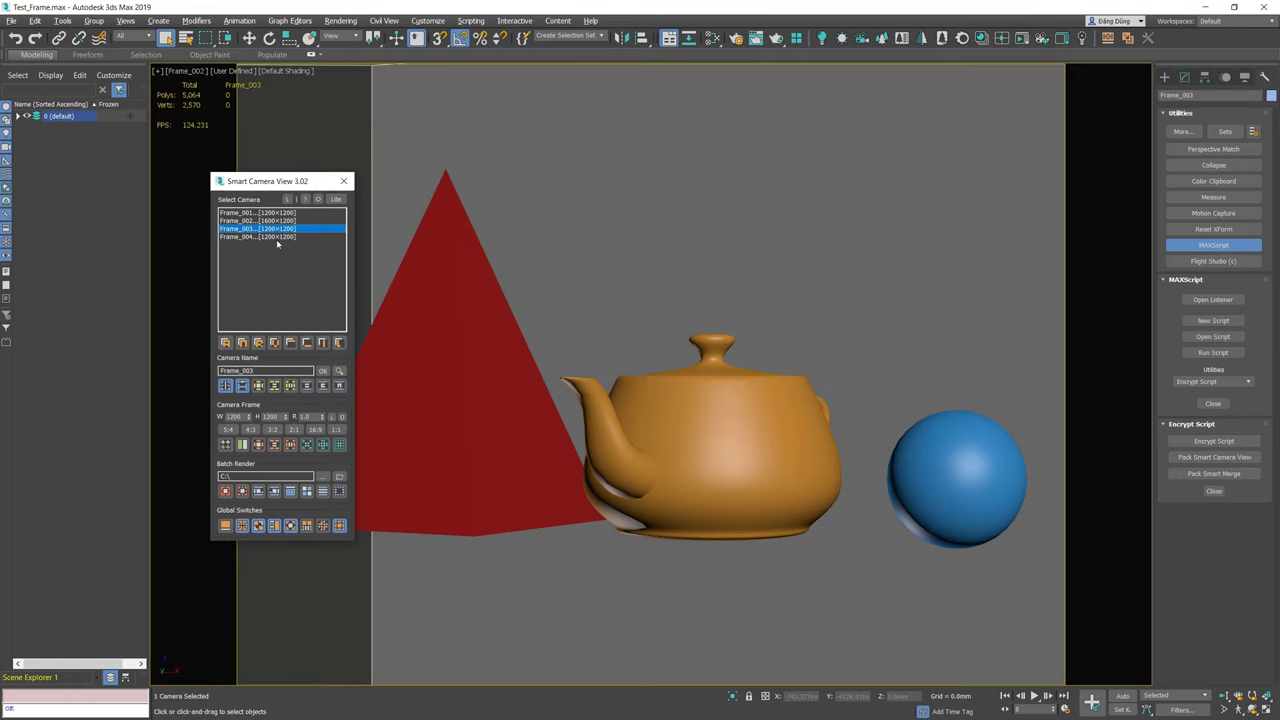
double_click(233, 416)
type("1500")
key("Return")
left_click(280, 236)
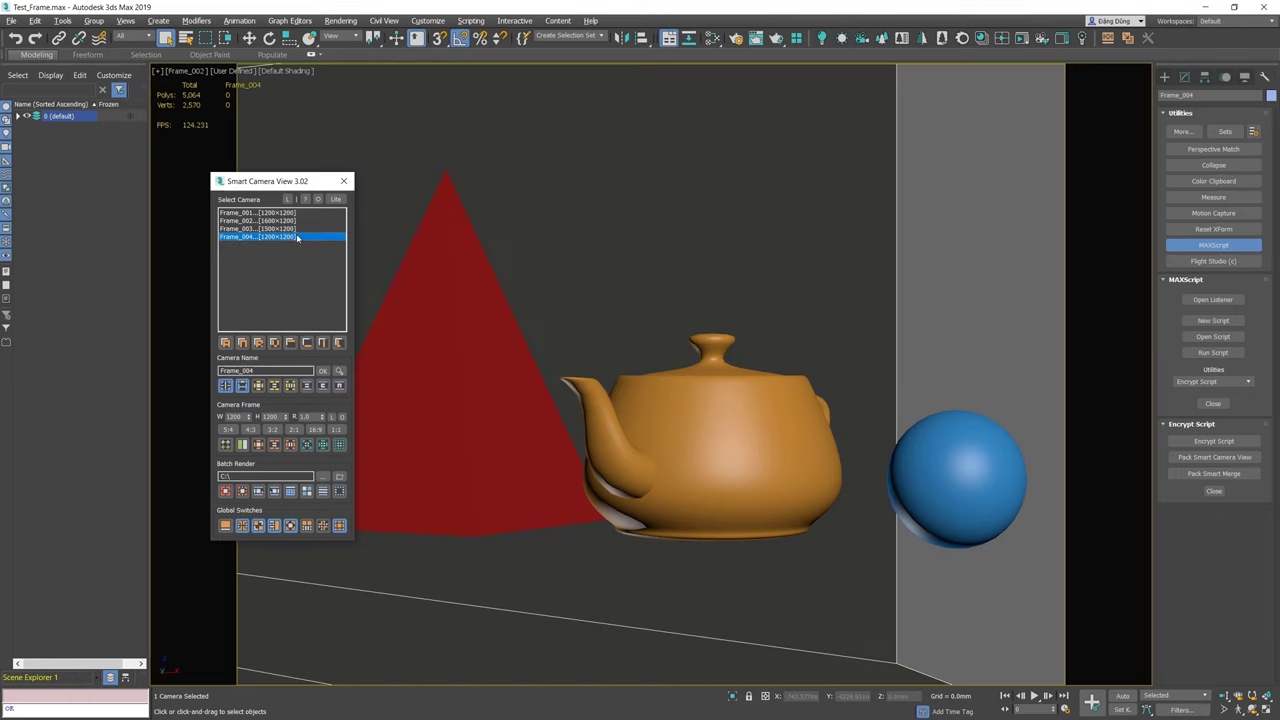
right_click(248, 430)
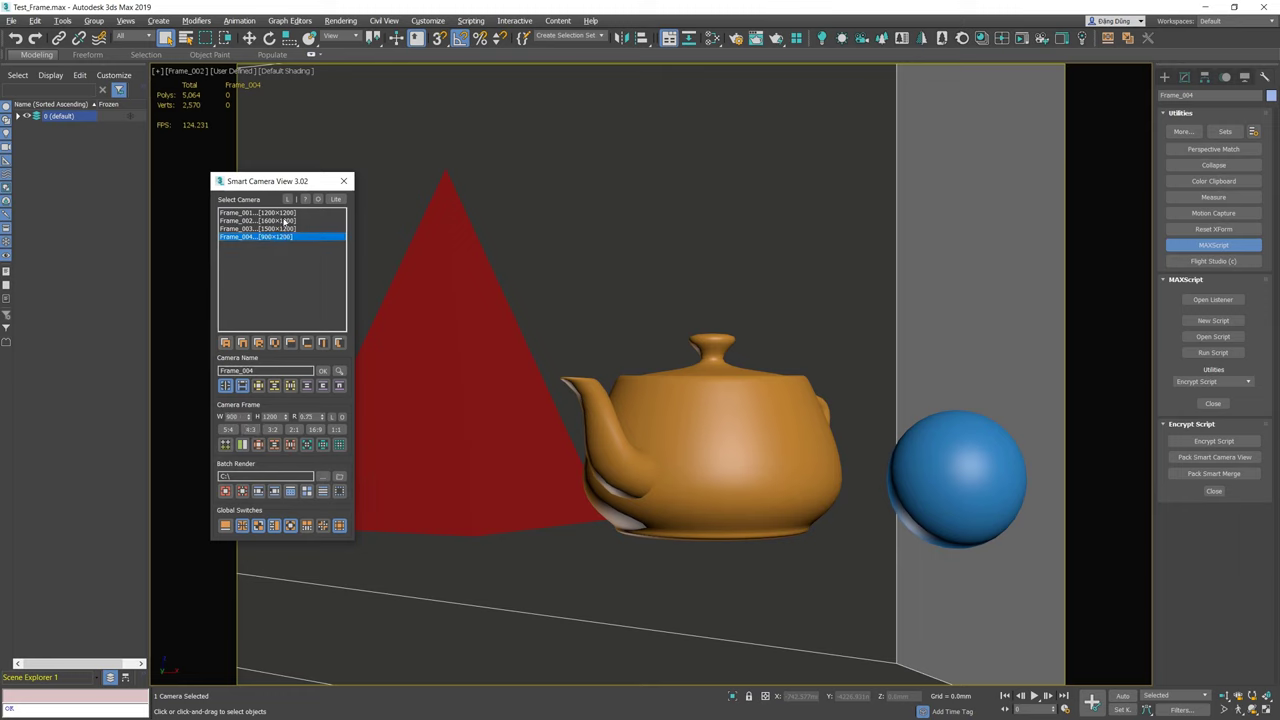
View the scene through Frame_003, Frame_004, Frame_002 and Frame_001 to compare their frame proportions
left_click(284, 228)
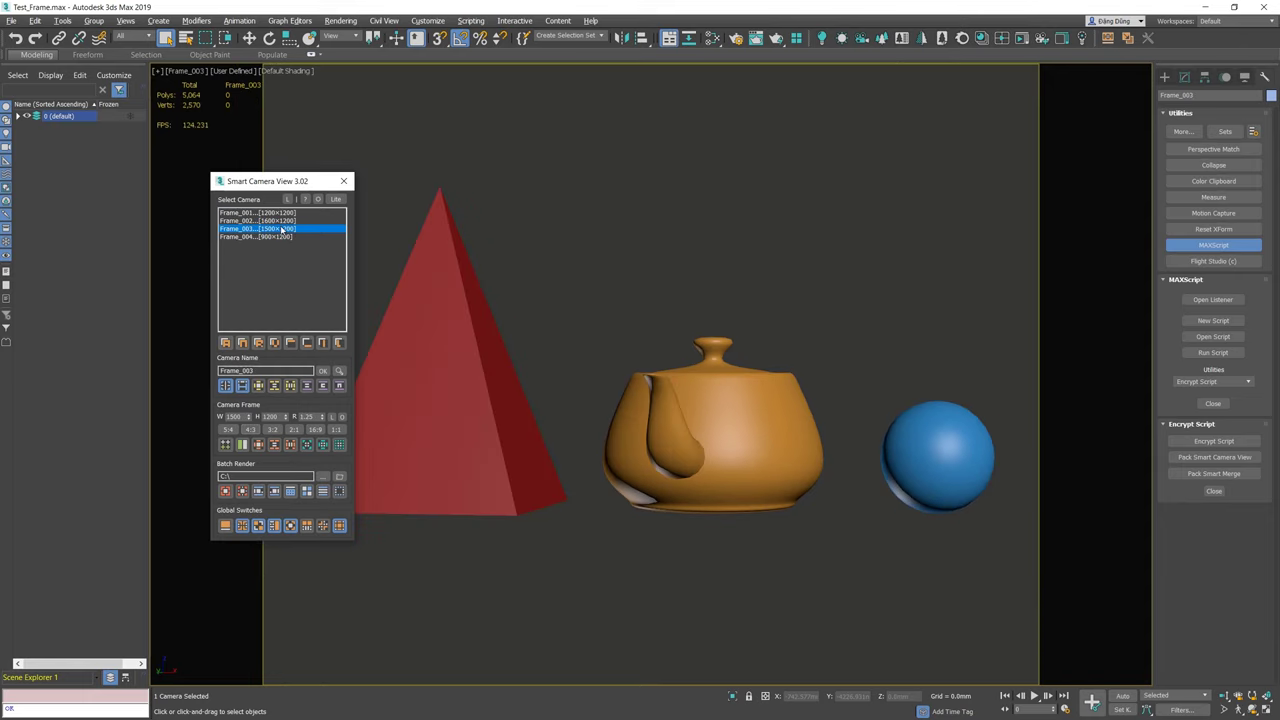
left_click(282, 237)
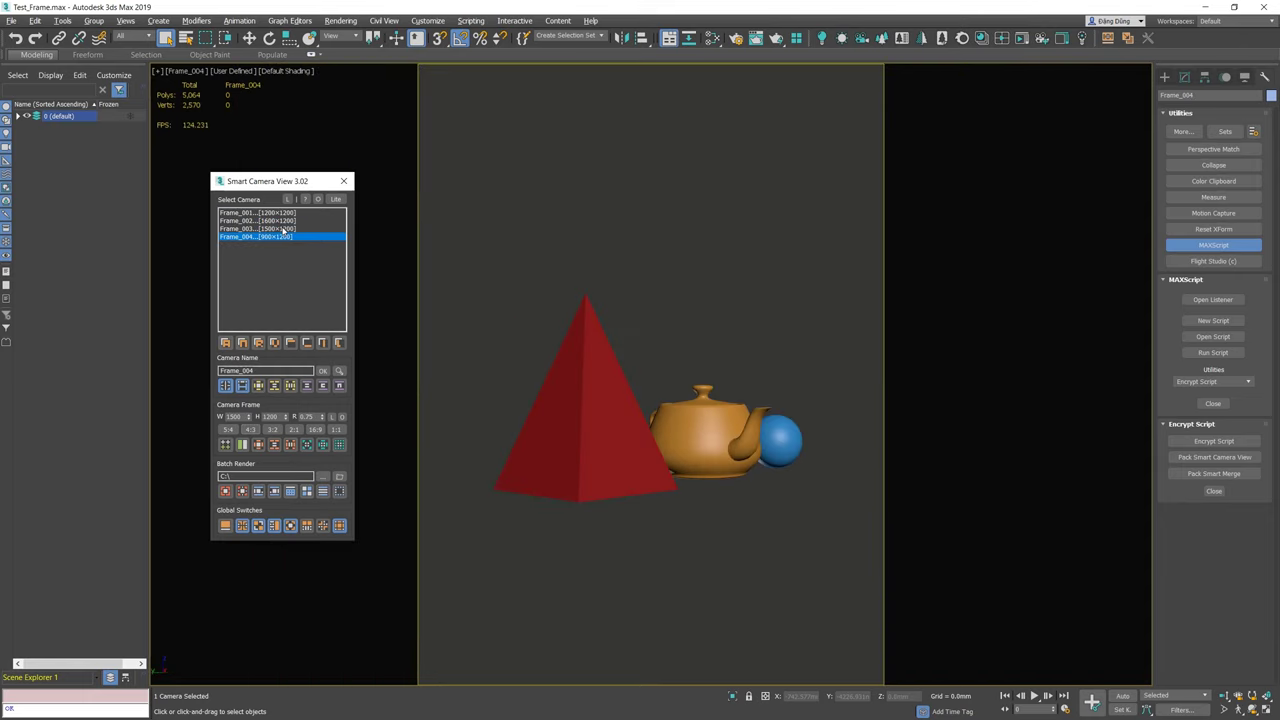
left_click(284, 229)
left_click(286, 221)
left_click(288, 213)
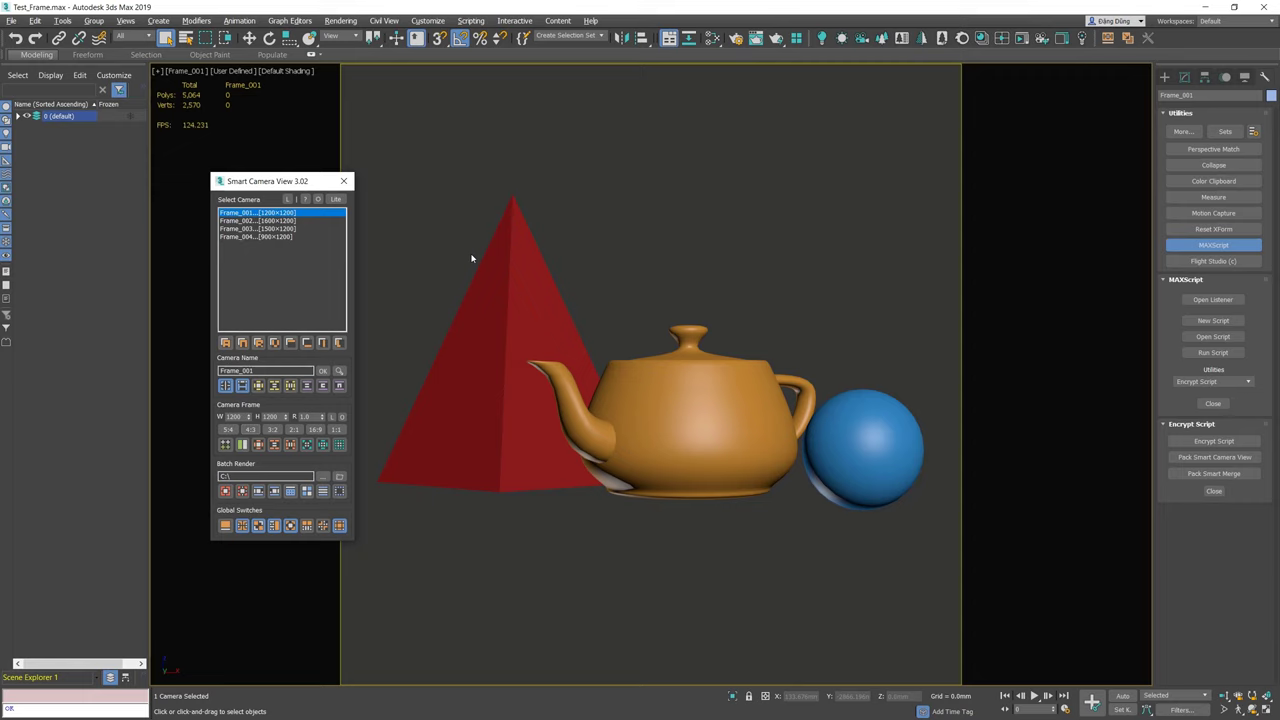
left_click(371, 415)
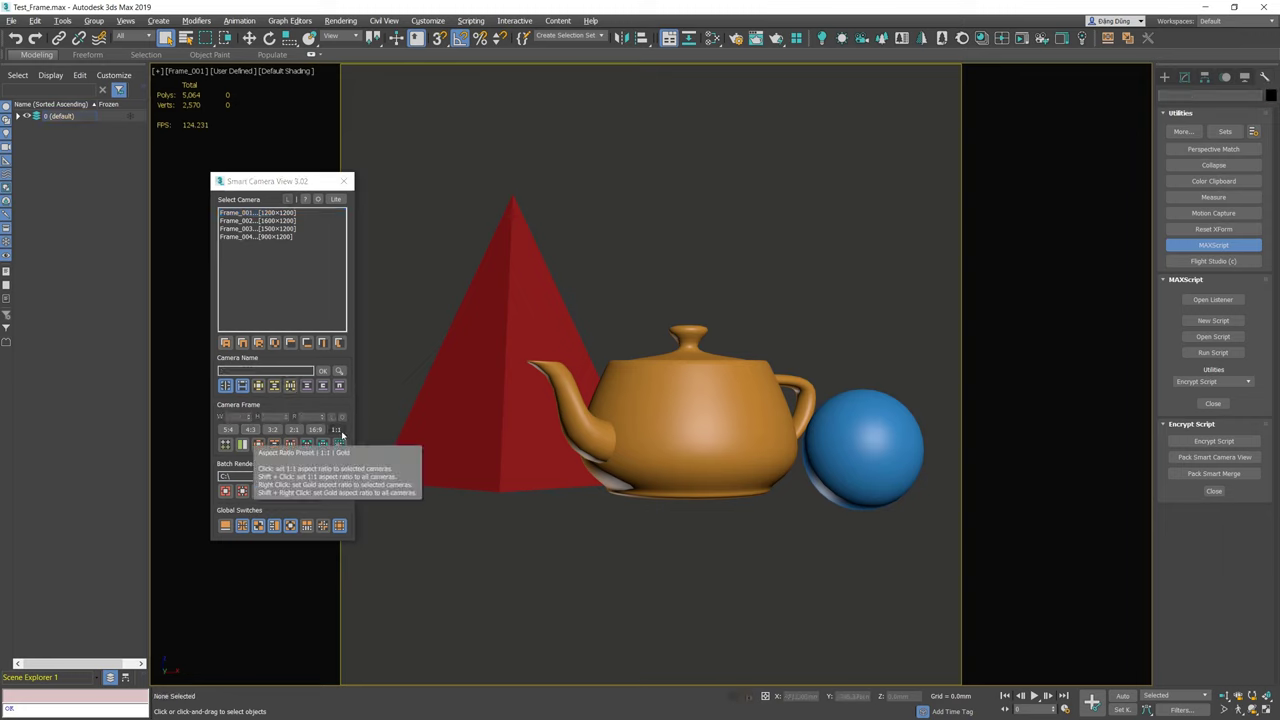
Apply the 1:1 aspect ratio preset to all cameras, and give only Frame_004 the Gold aspect ratio
left_click(337, 430, "shift")
left_click(245, 236)
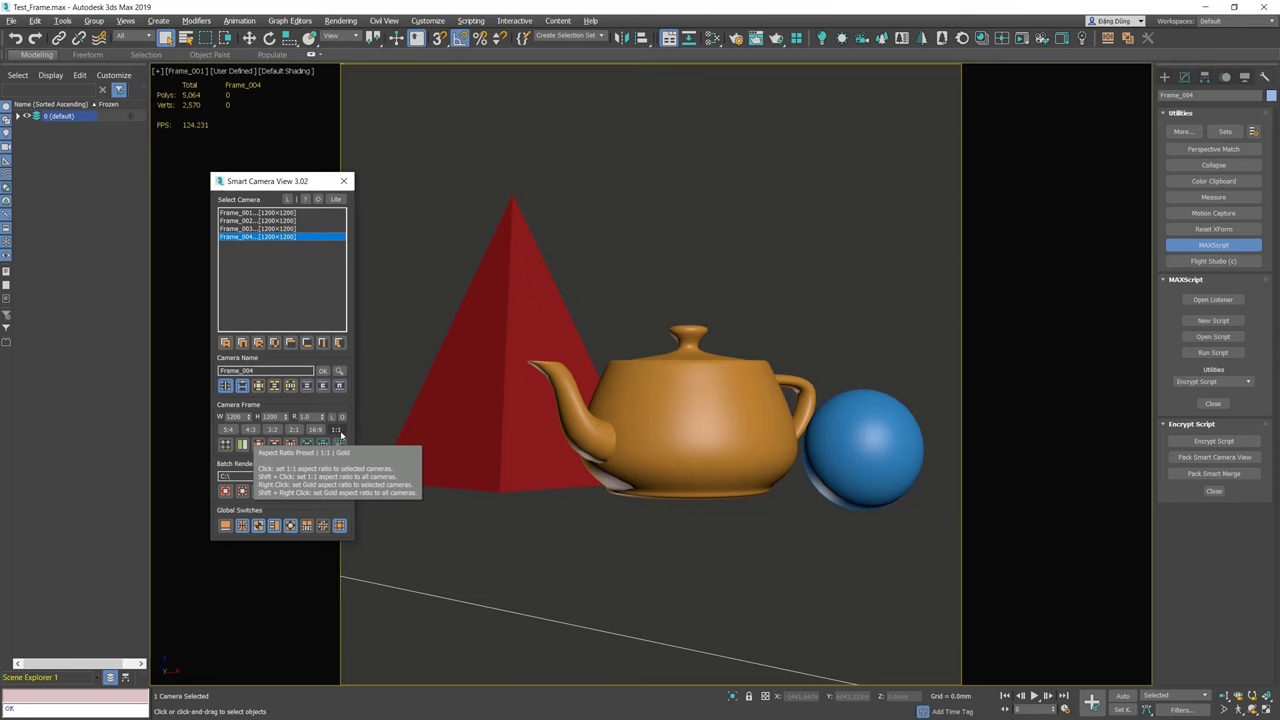
right_click(340, 432)
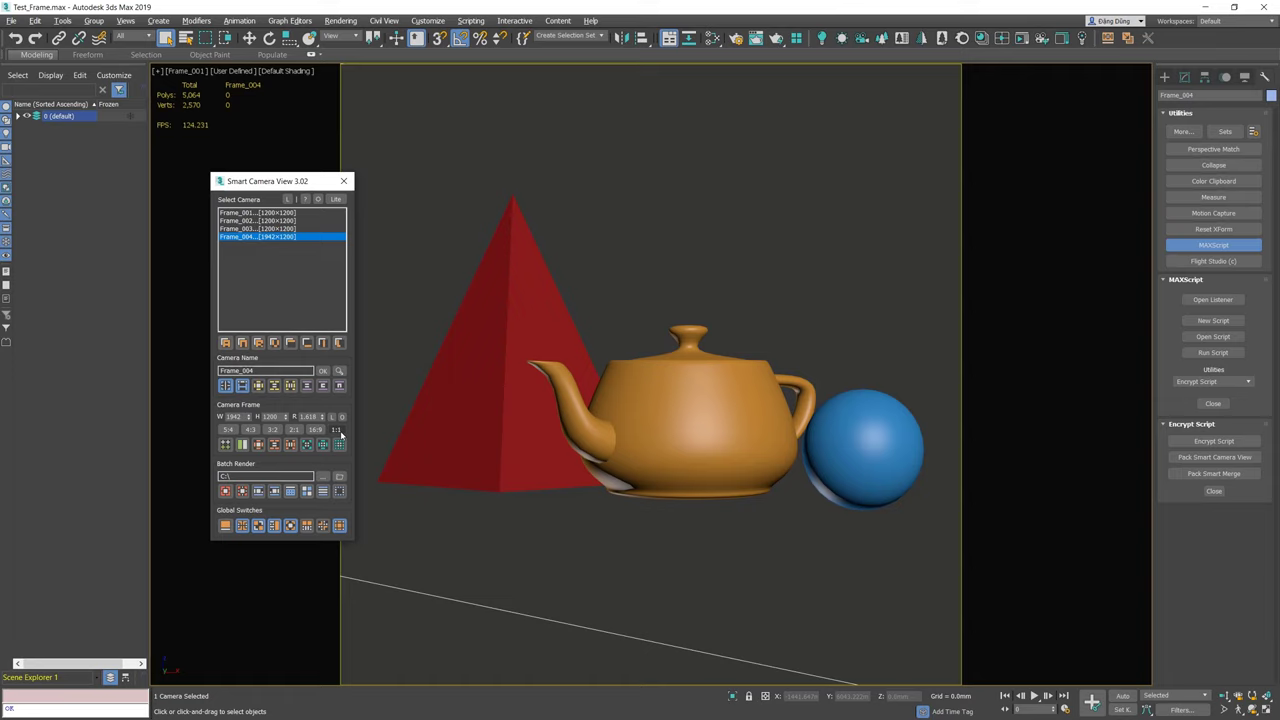
left_click(394, 389)
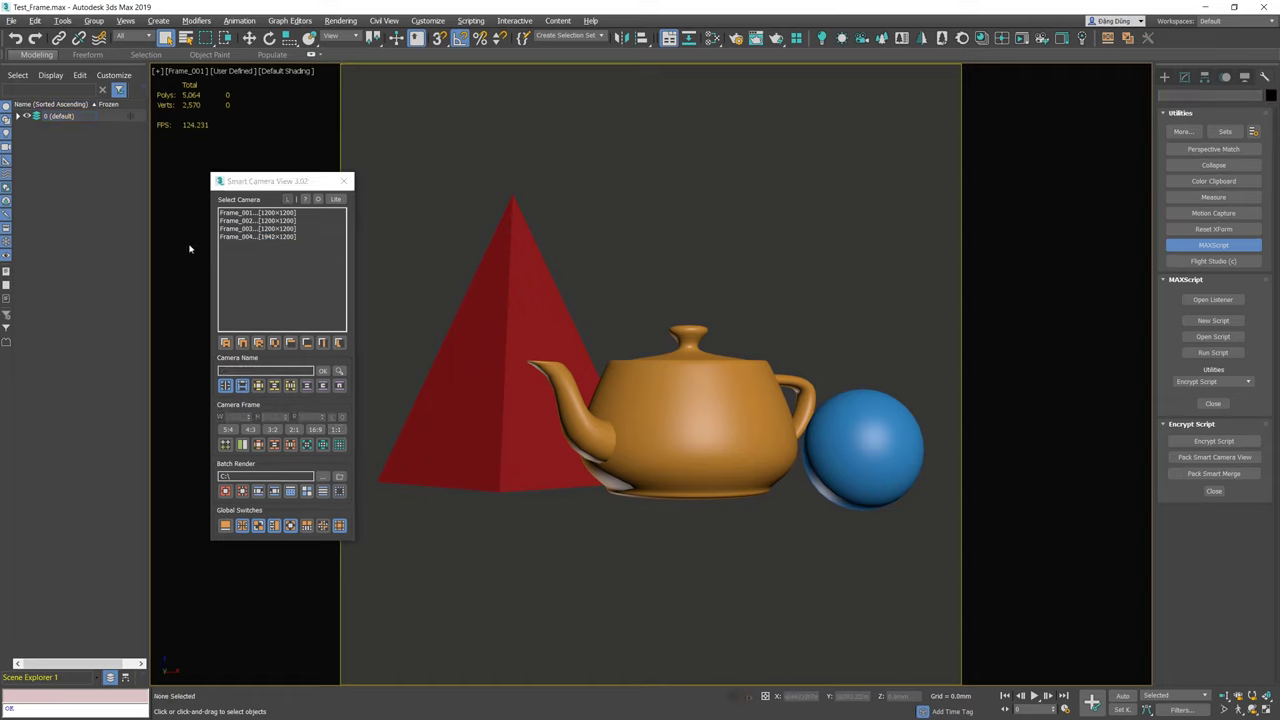
left_click(237, 237)
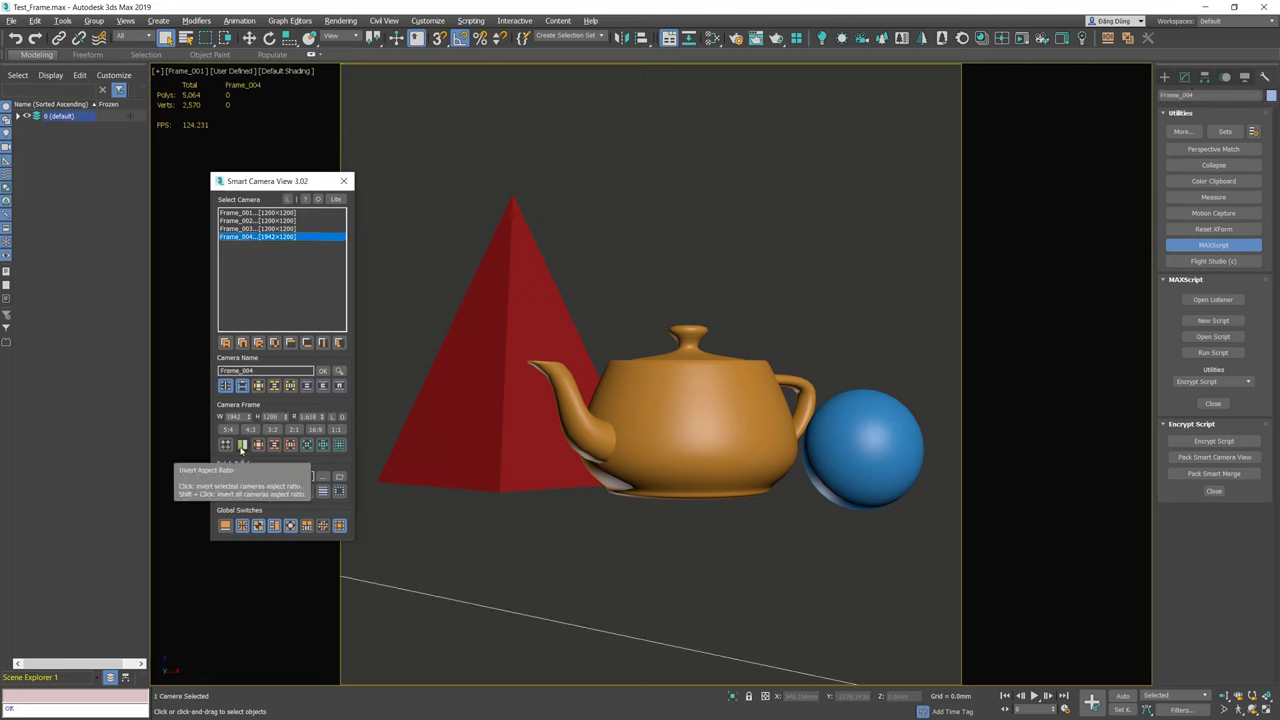
left_click(380, 436)
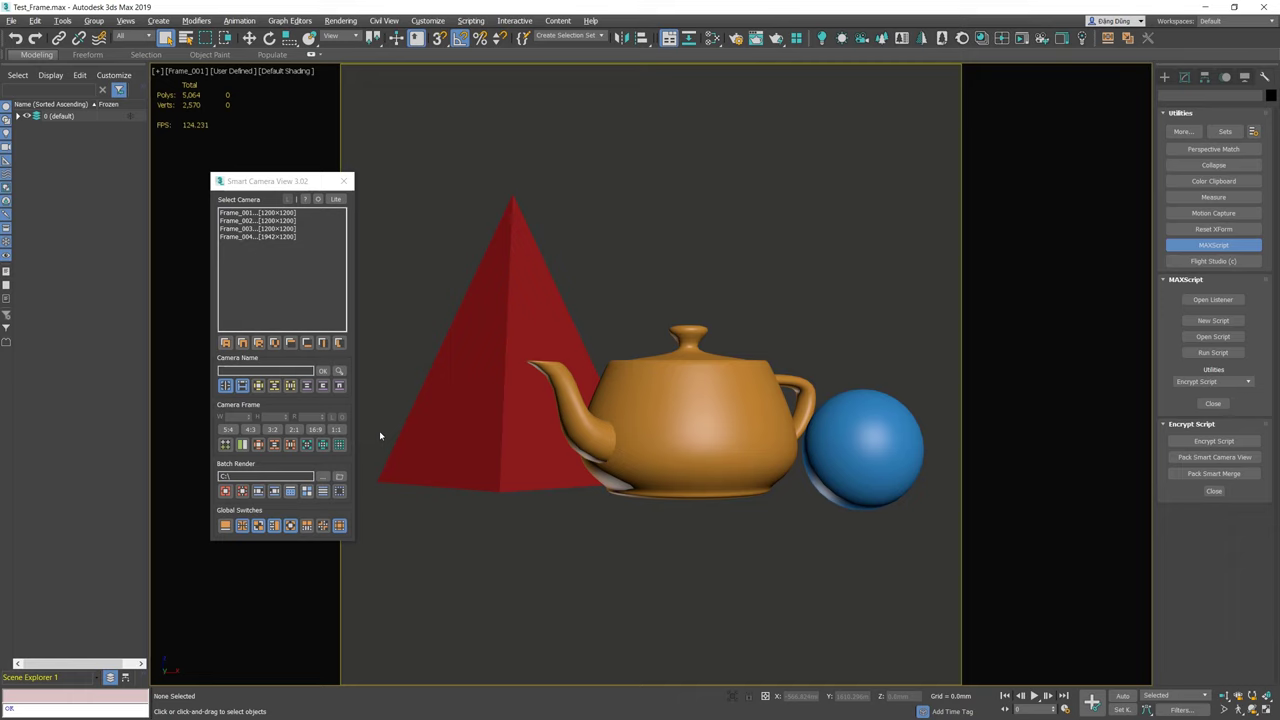
Turn on the Rule of Thirds composition guide and inspect it through the Frame_001 to Frame_004 cameras
left_click(228, 449)
left_click(622, 268)
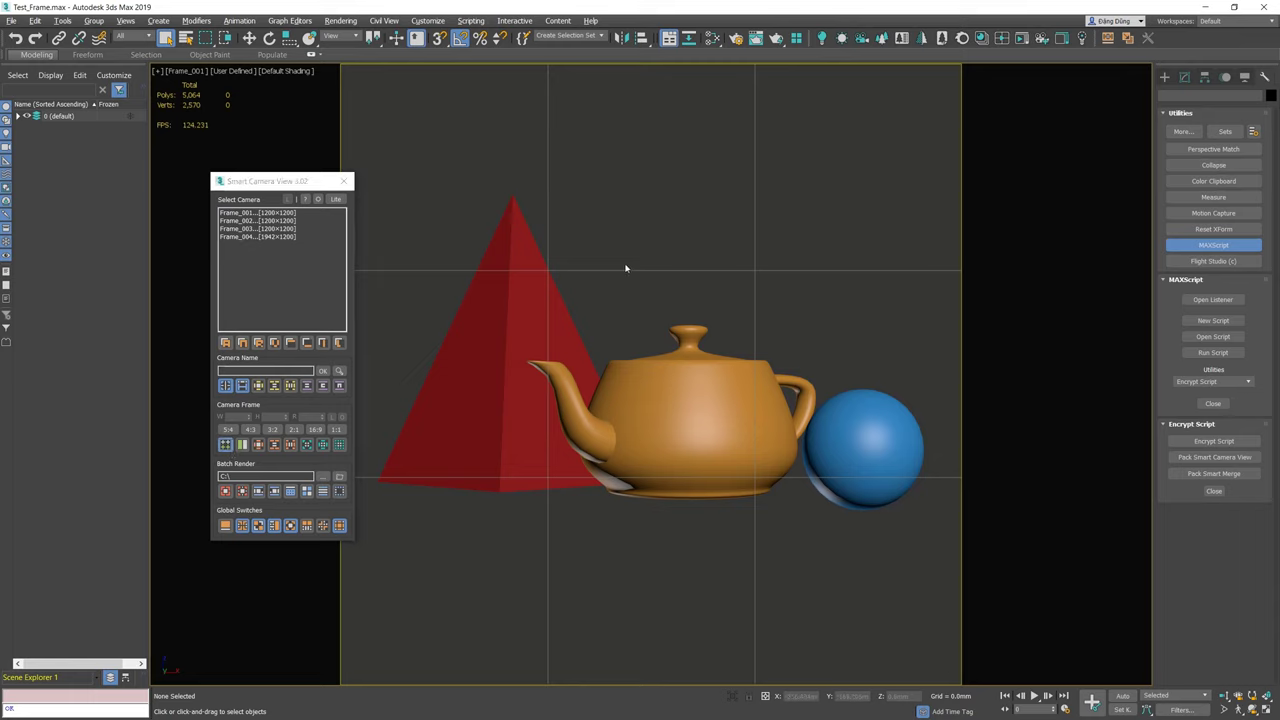
left_click(325, 214)
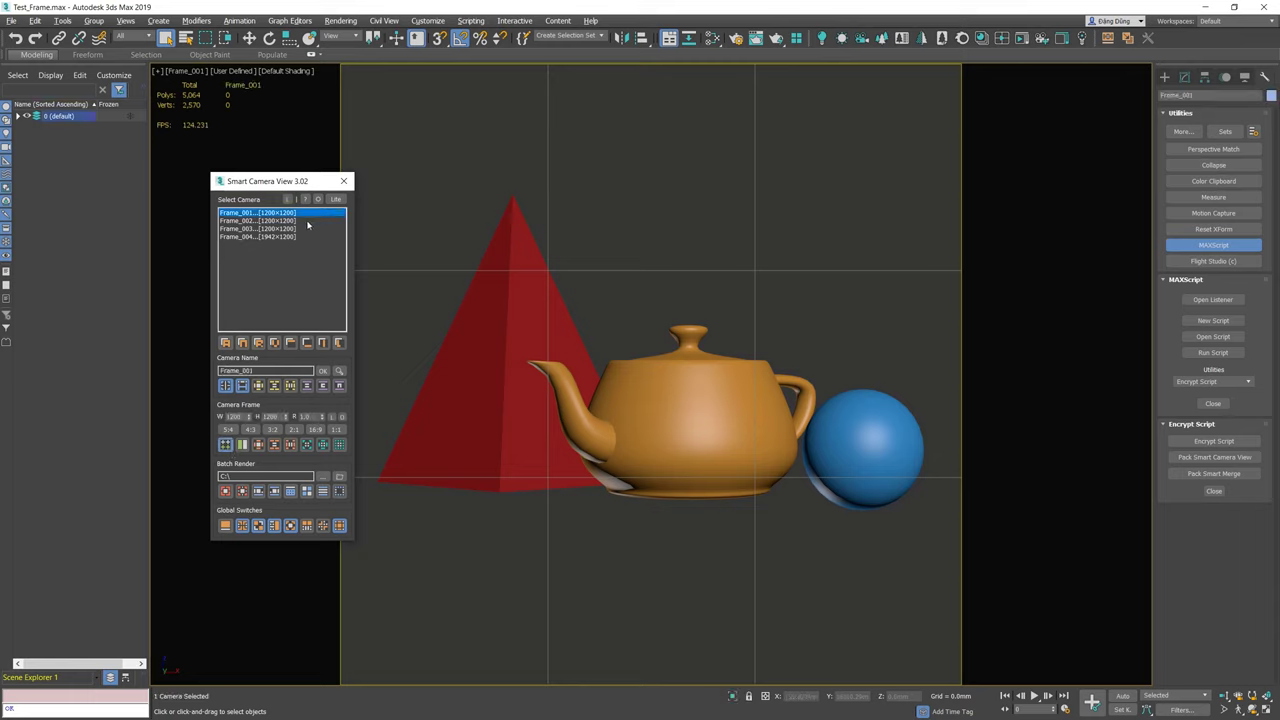
left_click(307, 221)
left_click(298, 229)
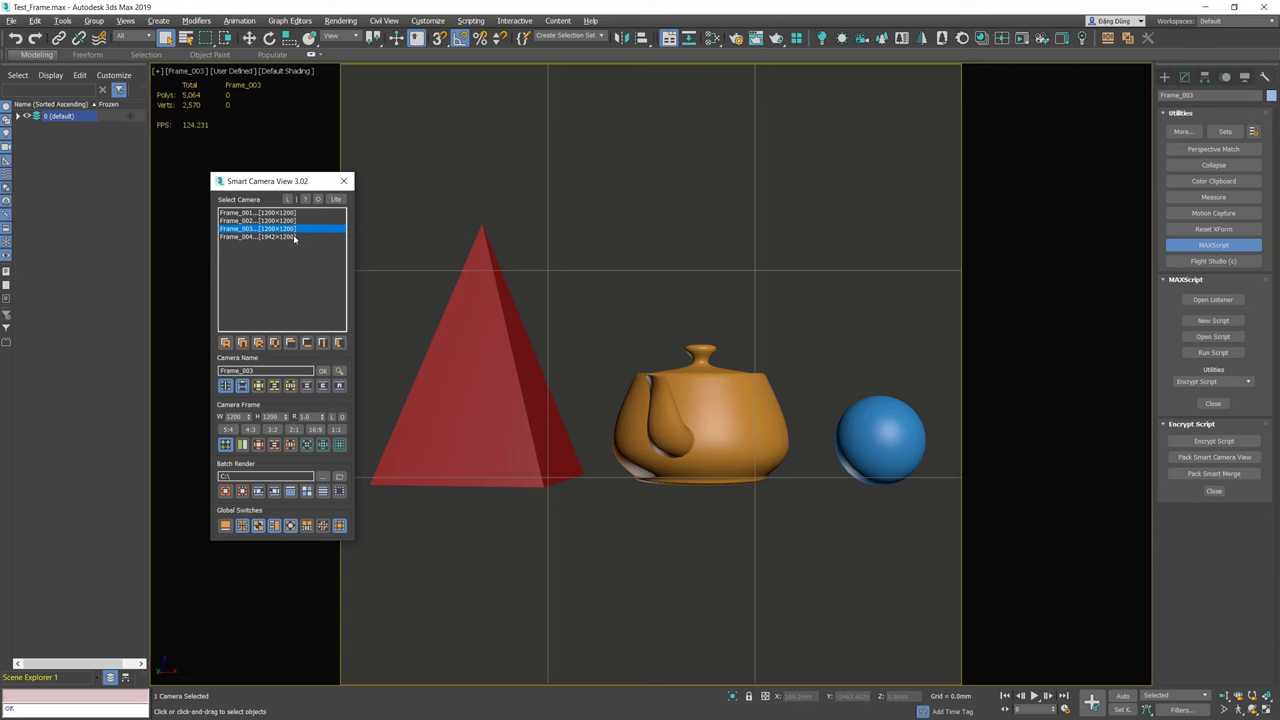
left_click(294, 237)
left_click(296, 230)
left_click(295, 237)
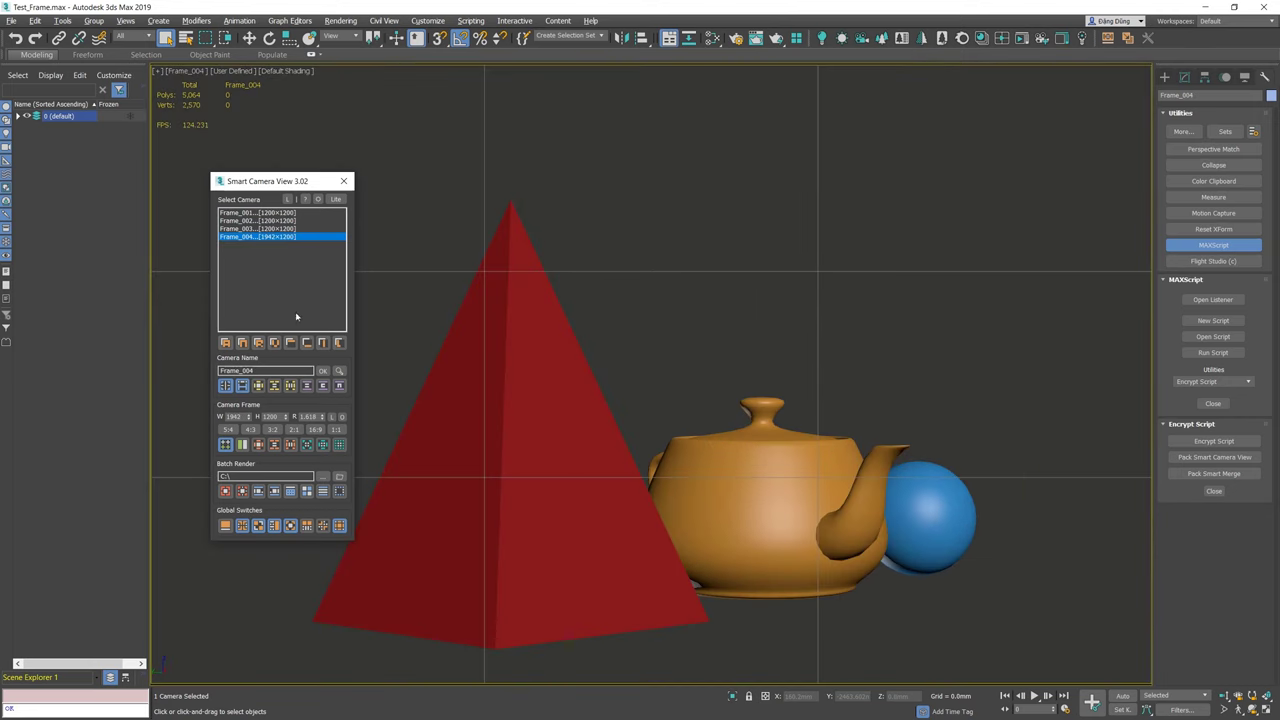
Apply the 3:4 portrait aspect ratio preset to Frame_004 and the 4:3 preset to Frame_001
left_click(250, 429)
left_click(284, 229)
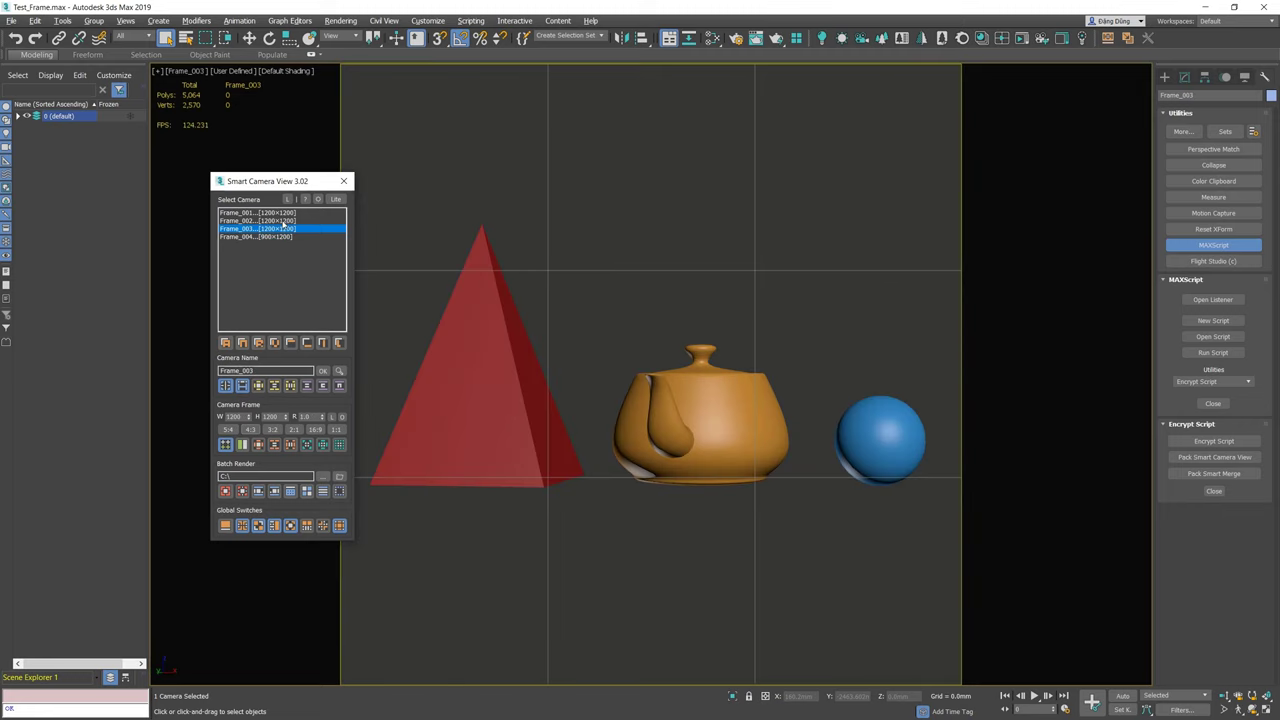
left_click(285, 221)
left_click(287, 213)
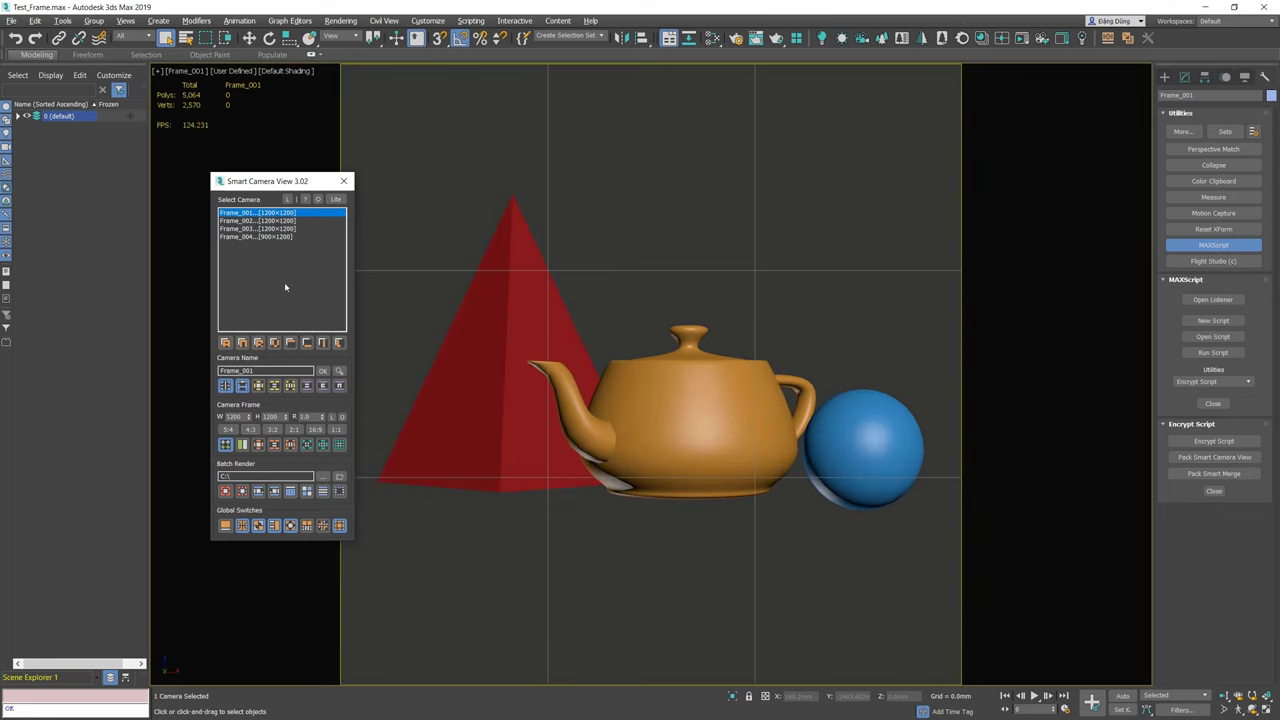
left_click(251, 429)
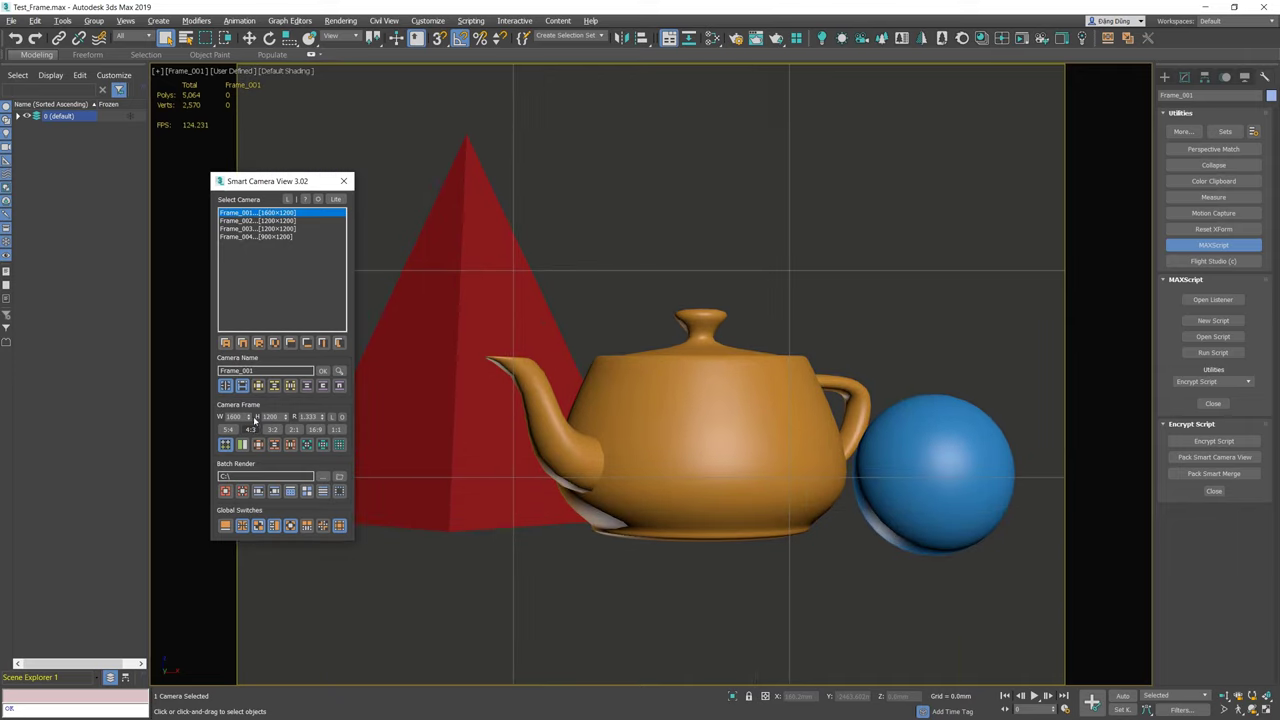
Compare the composition guide through Frame_004 and Frame_001, check the top view, and return to the Frame_001 camera
left_click(279, 237)
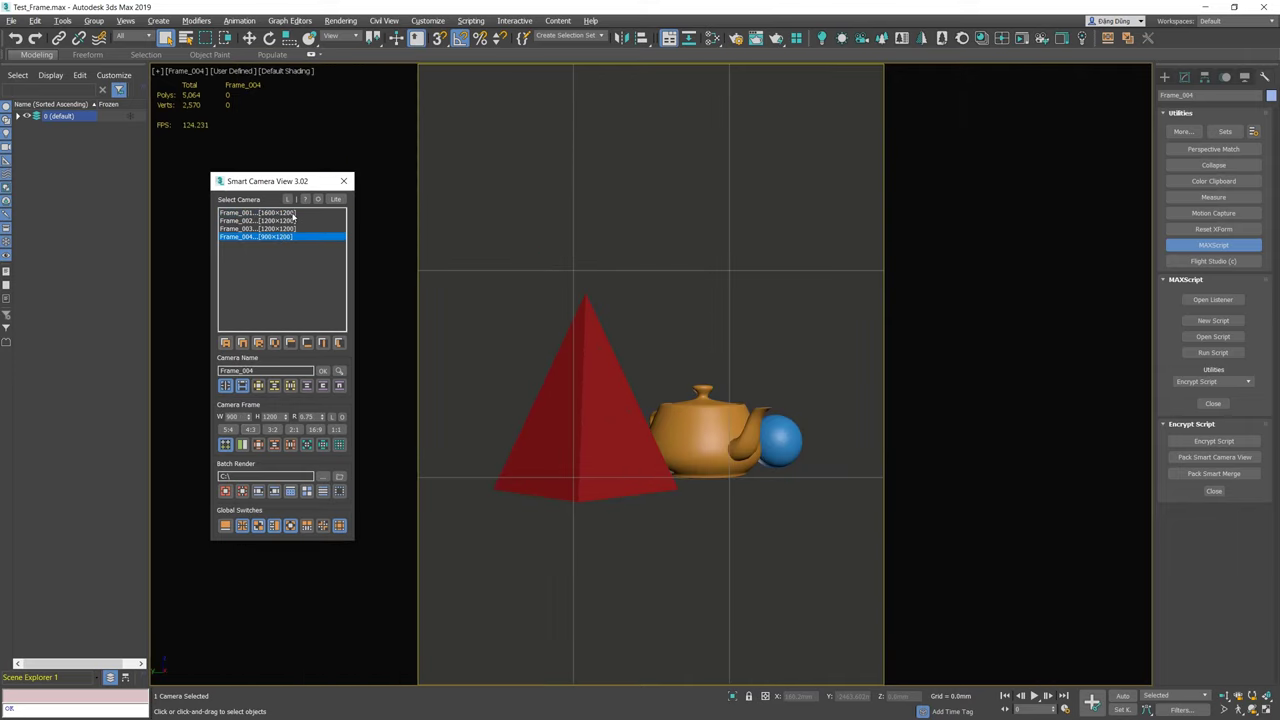
left_click(290, 213)
left_click(663, 240)
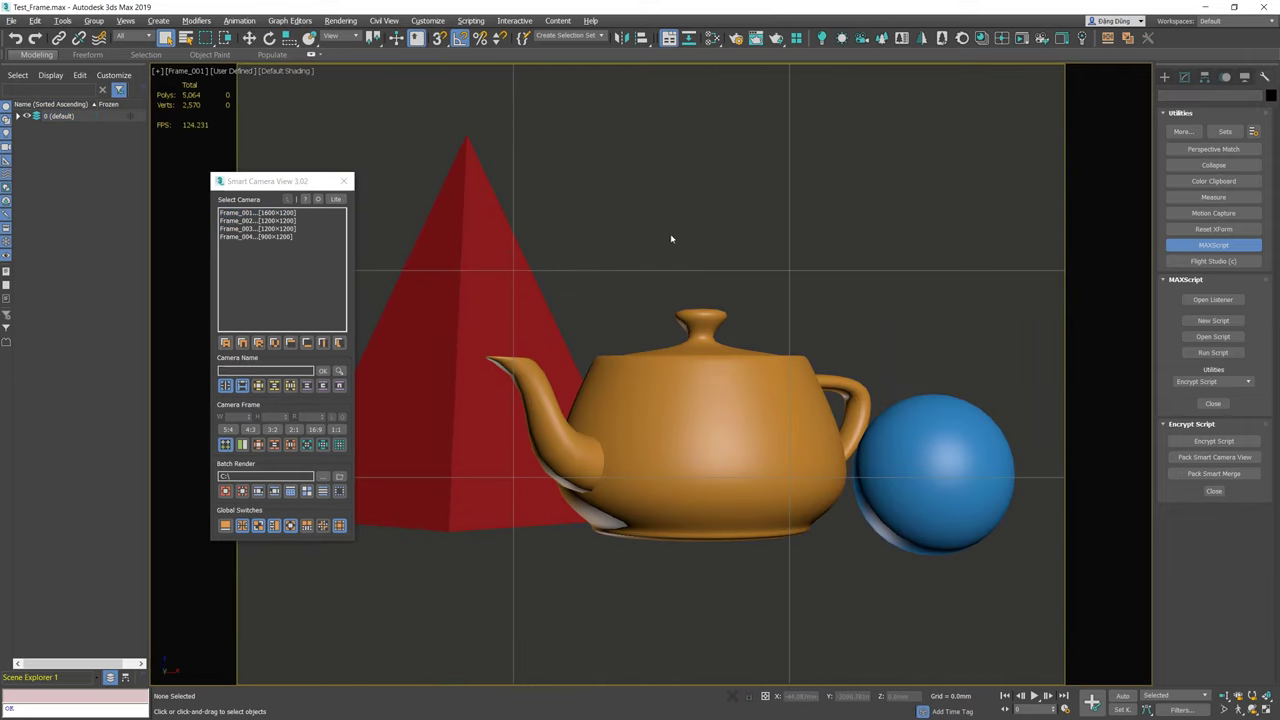
key("t")
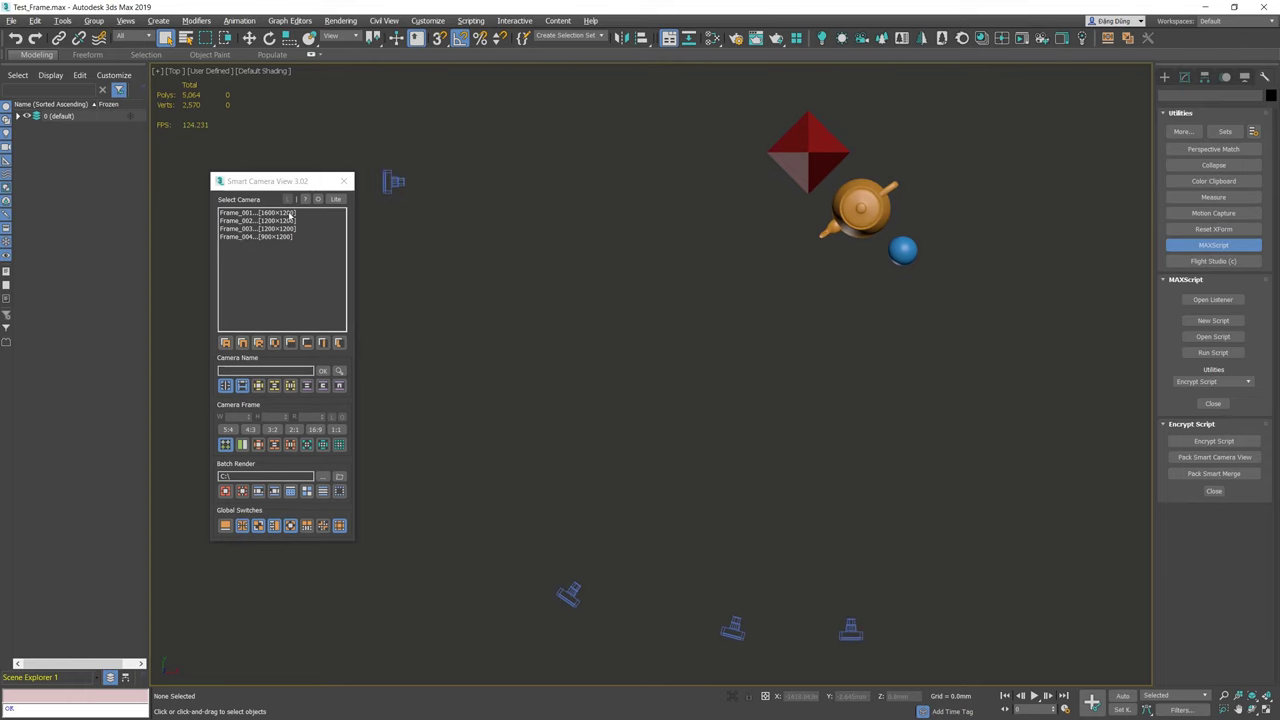
left_click(290, 213)
left_click(674, 237)
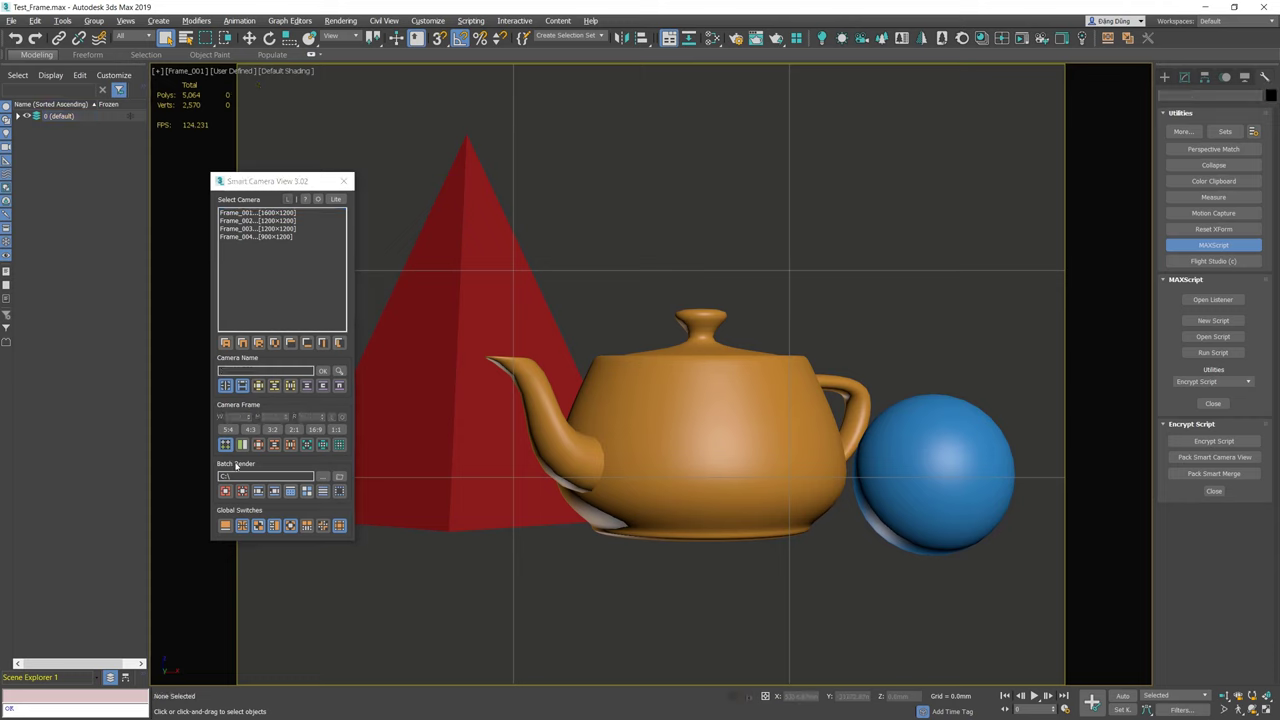
Change the composition guide to Center Cross and inspect it through the Frame_004 and Frame_001 cameras
right_click(228, 446)
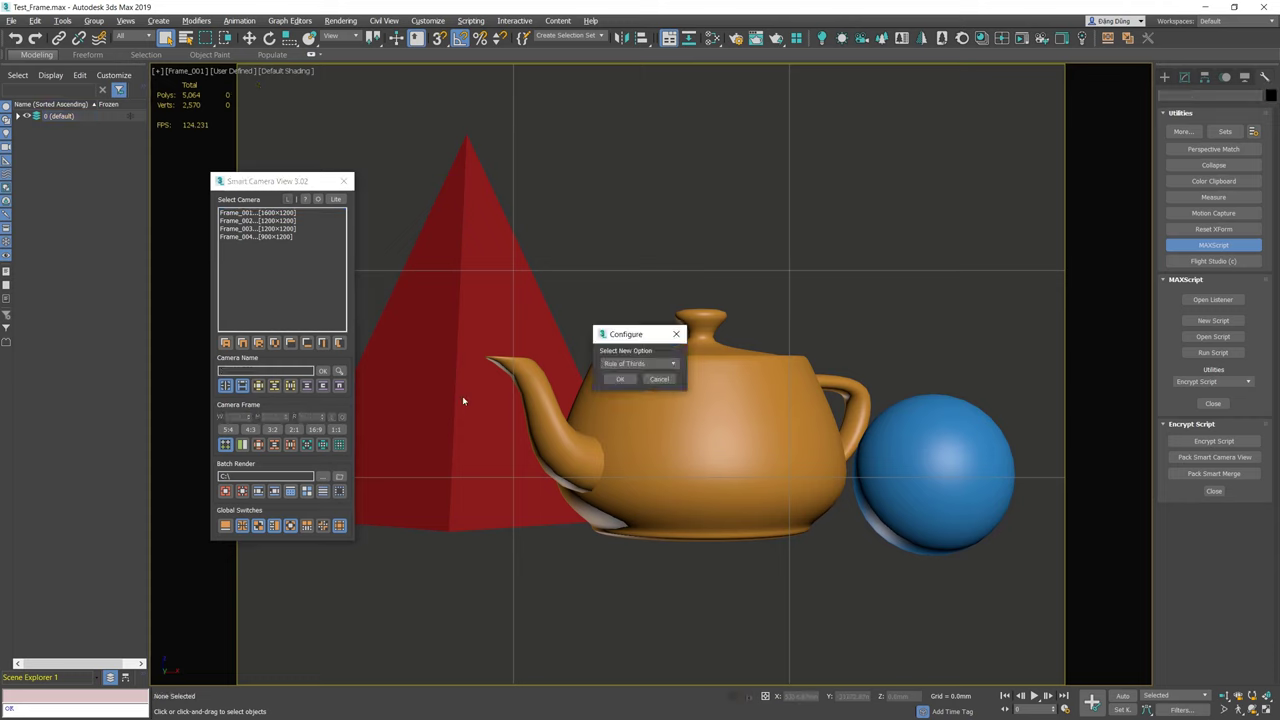
left_click(633, 364)
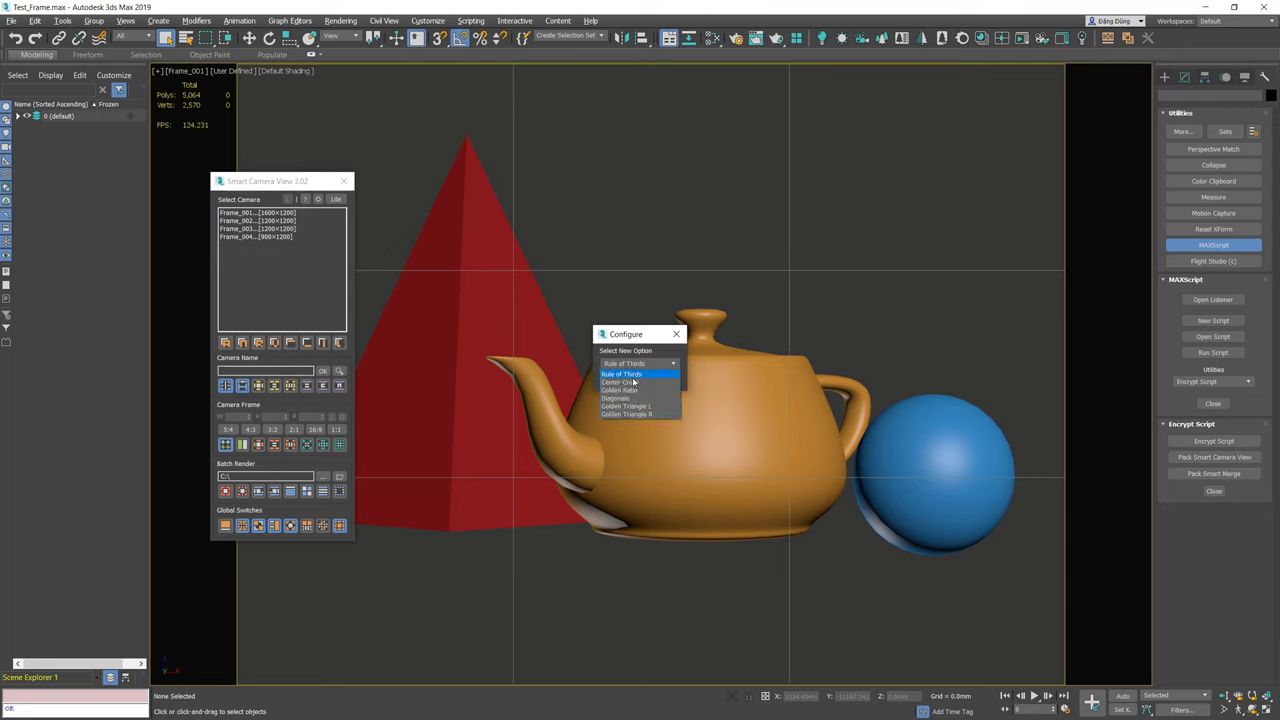
left_click(633, 382)
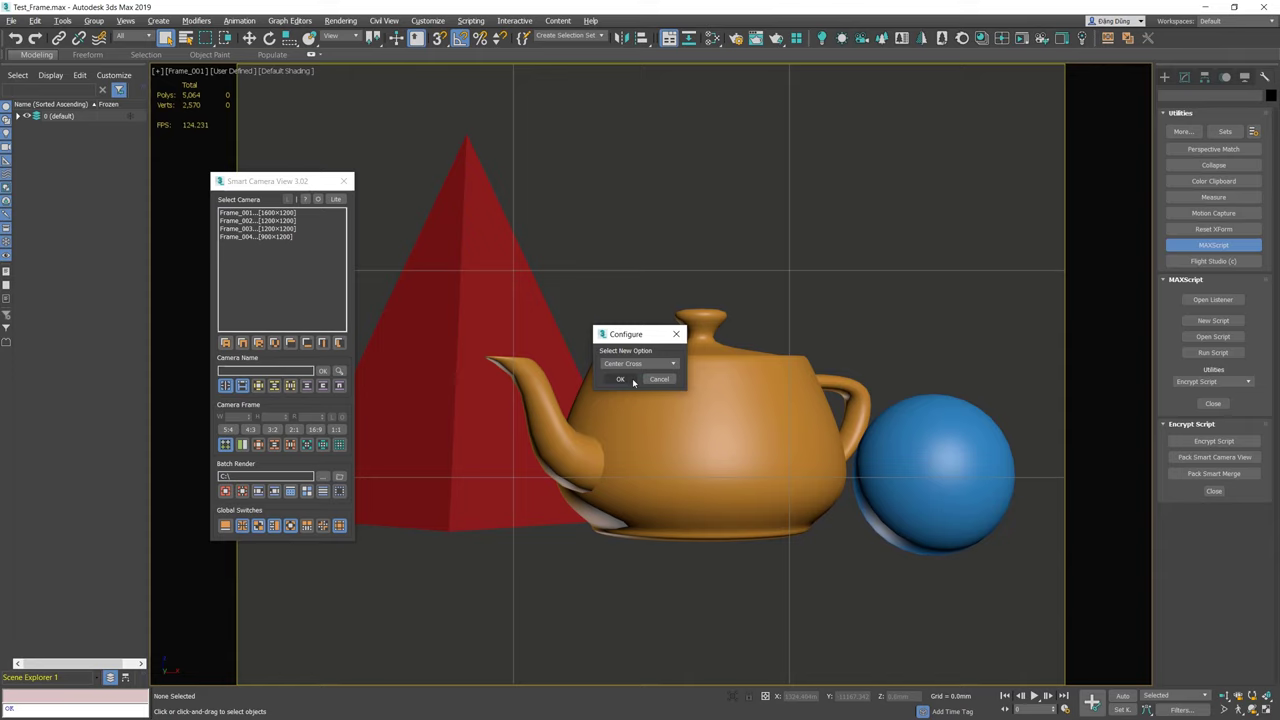
left_click(631, 380)
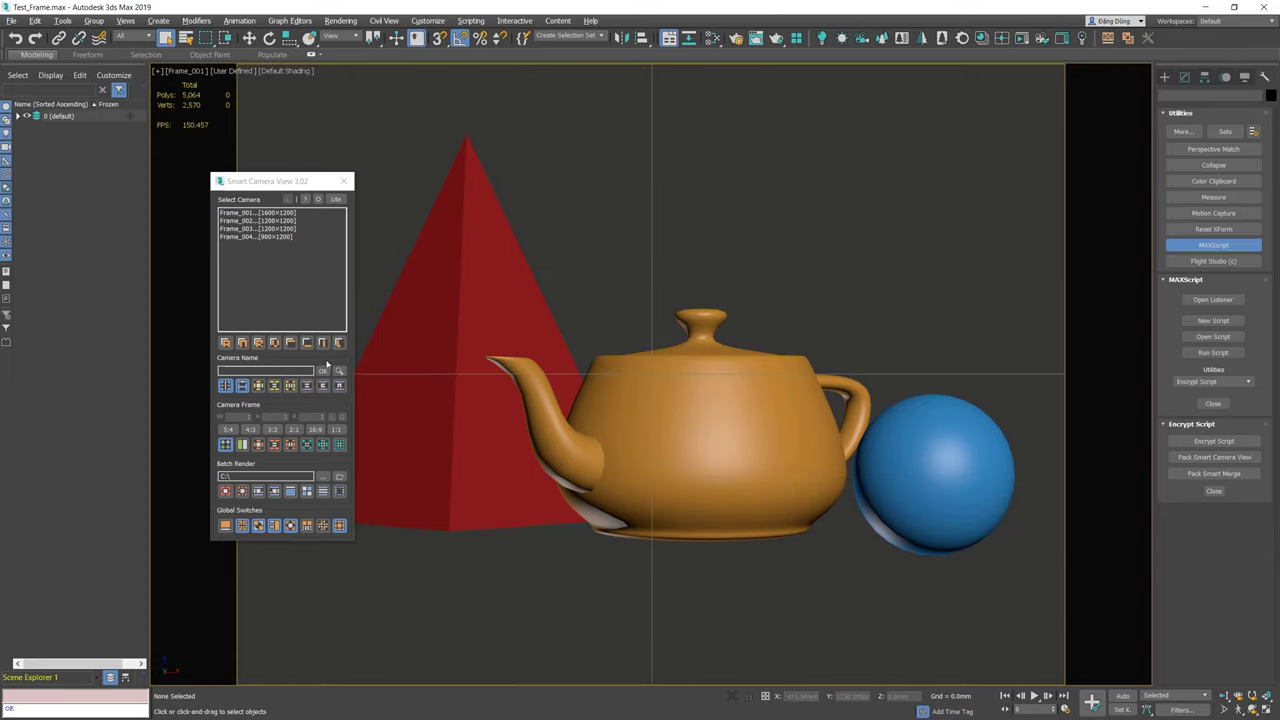
left_click(287, 237)
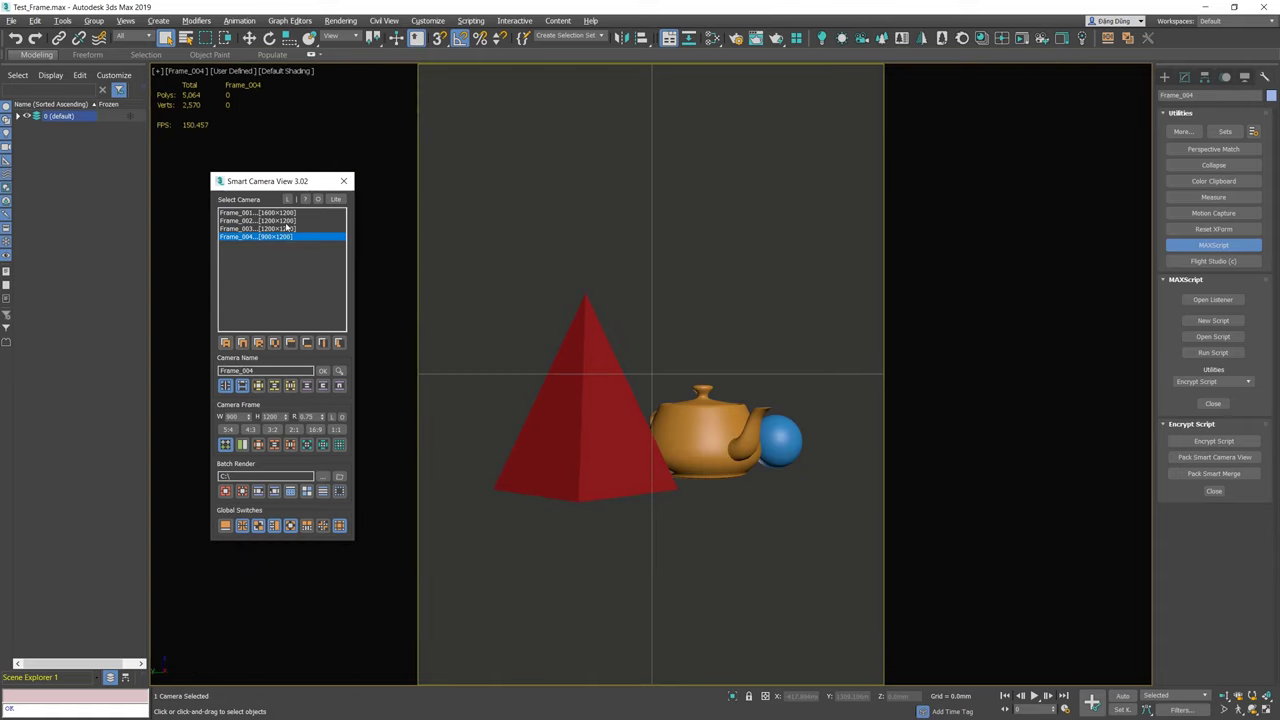
left_click(287, 228)
left_click(289, 213)
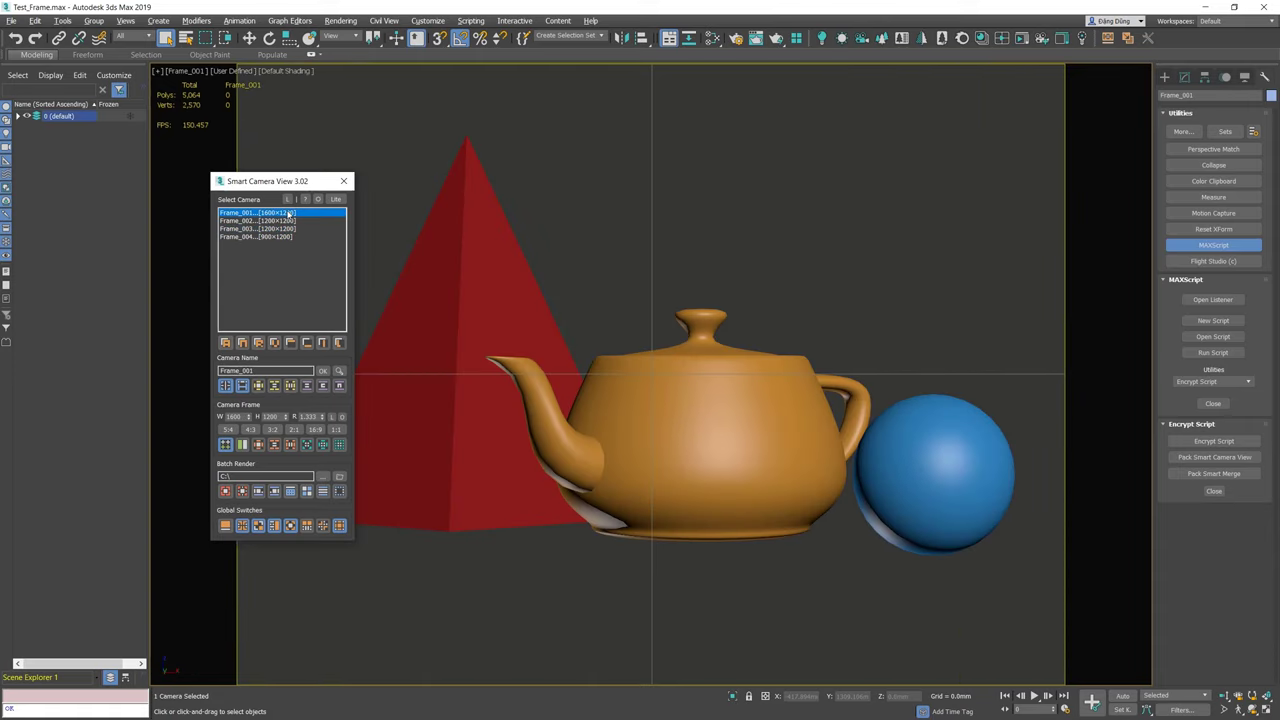
left_click(668, 211)
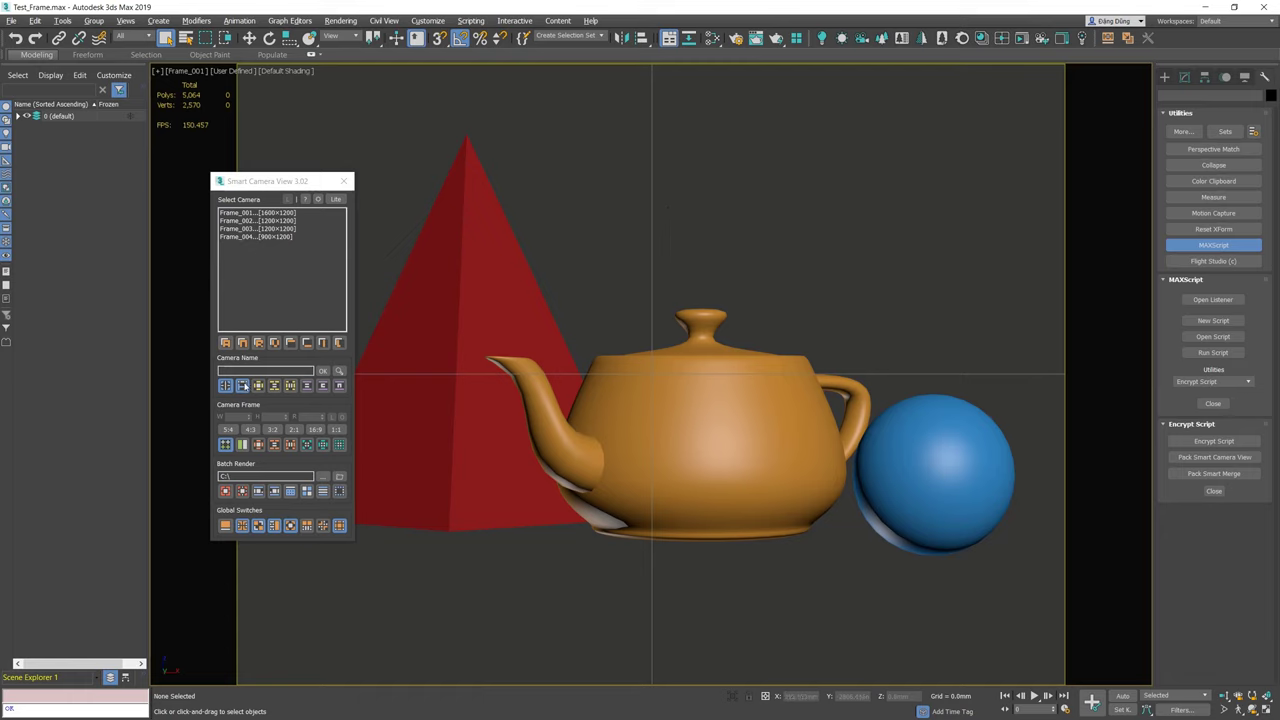
Cycle the composition guide through its types, including Golden Ratio, Diagonals and Rule of Thirds, and turn the guide off
left_click(223, 447)
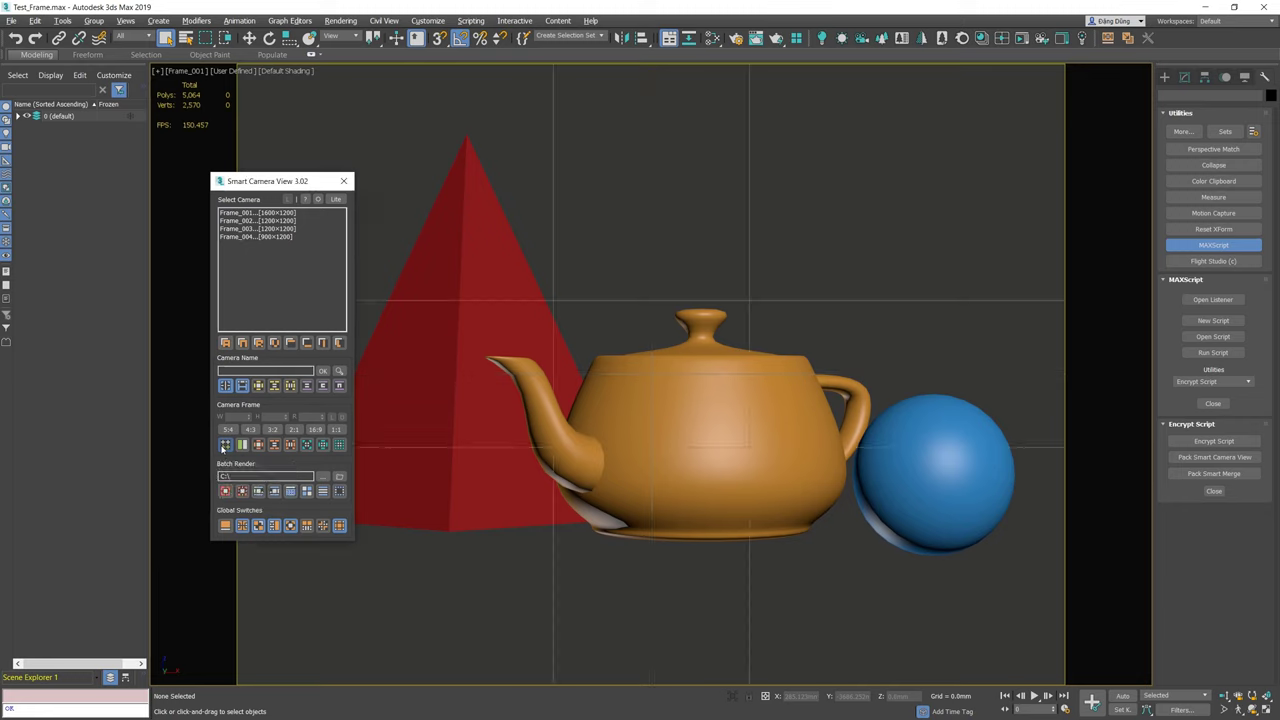
left_click(223, 447)
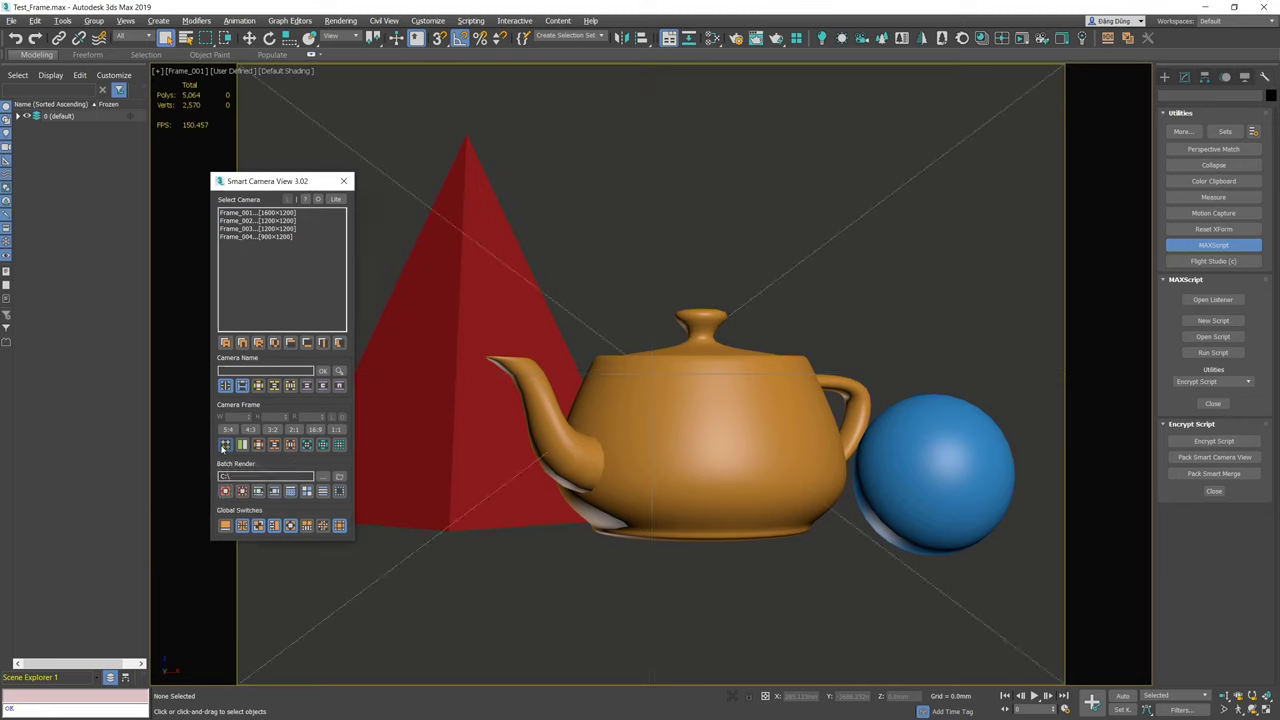
left_click(223, 447)
left_click(223, 447)
left_click(223, 447)
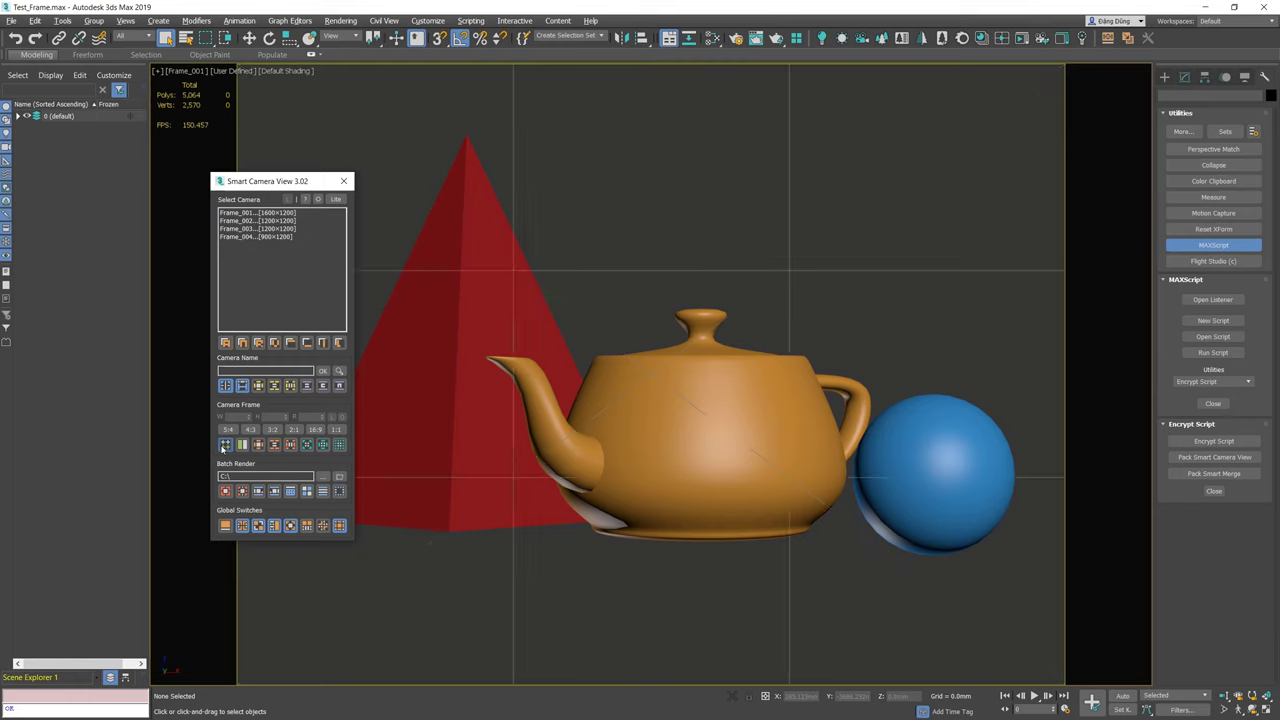
left_click(223, 447)
left_click(223, 447)
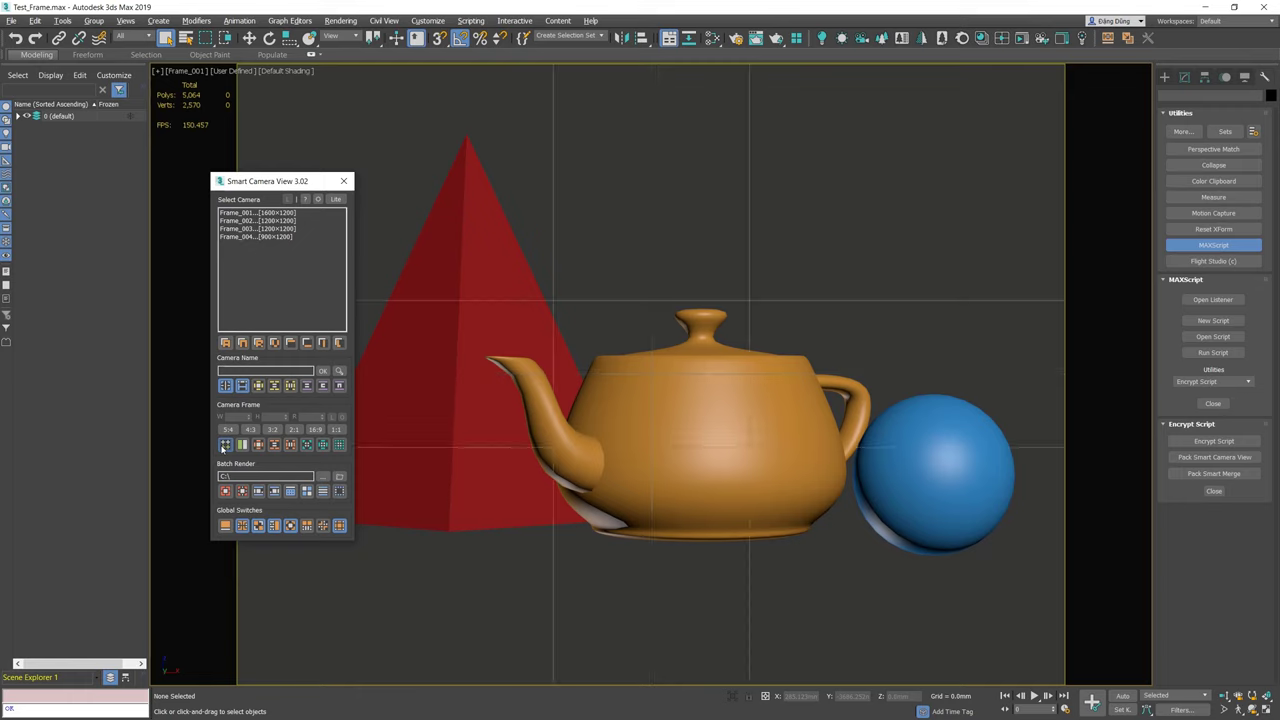
left_click(223, 447)
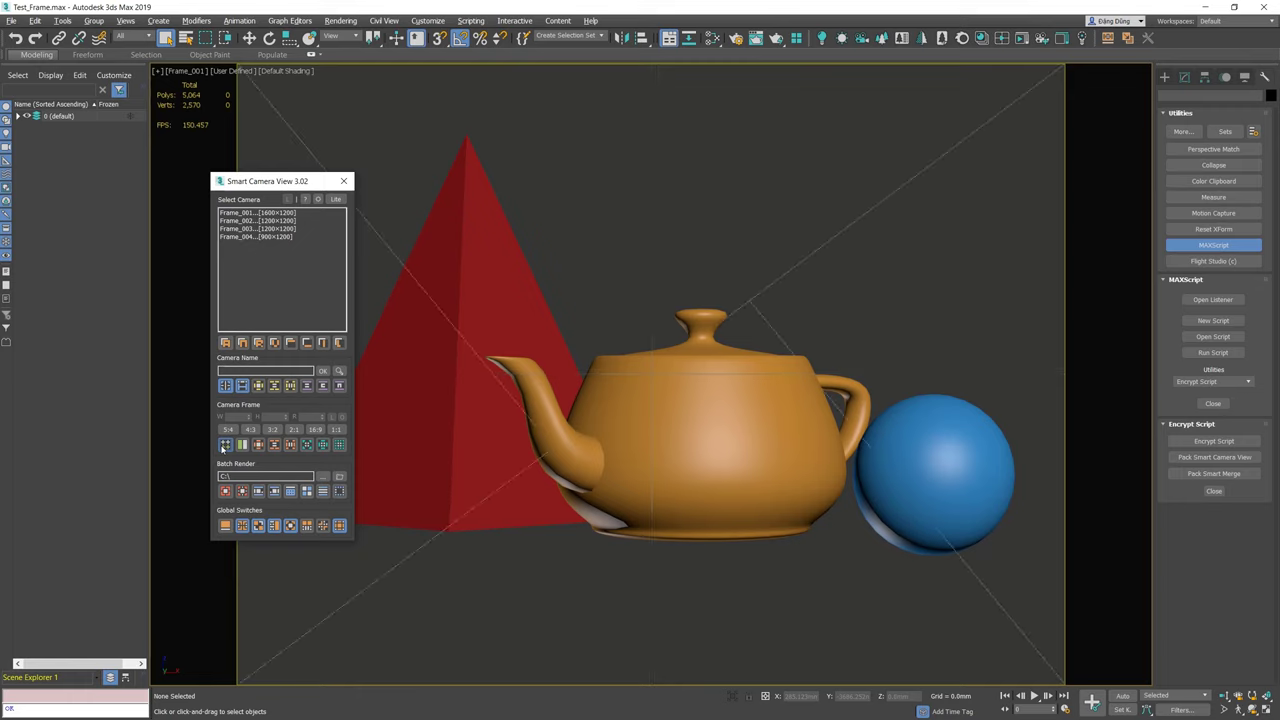
left_click(223, 447)
left_click(223, 447)
Invert Frame_004's aspect ratio back and forth between landscape 1200×900 and portrait 900×1200, finishing on portrait
left_click(254, 237)
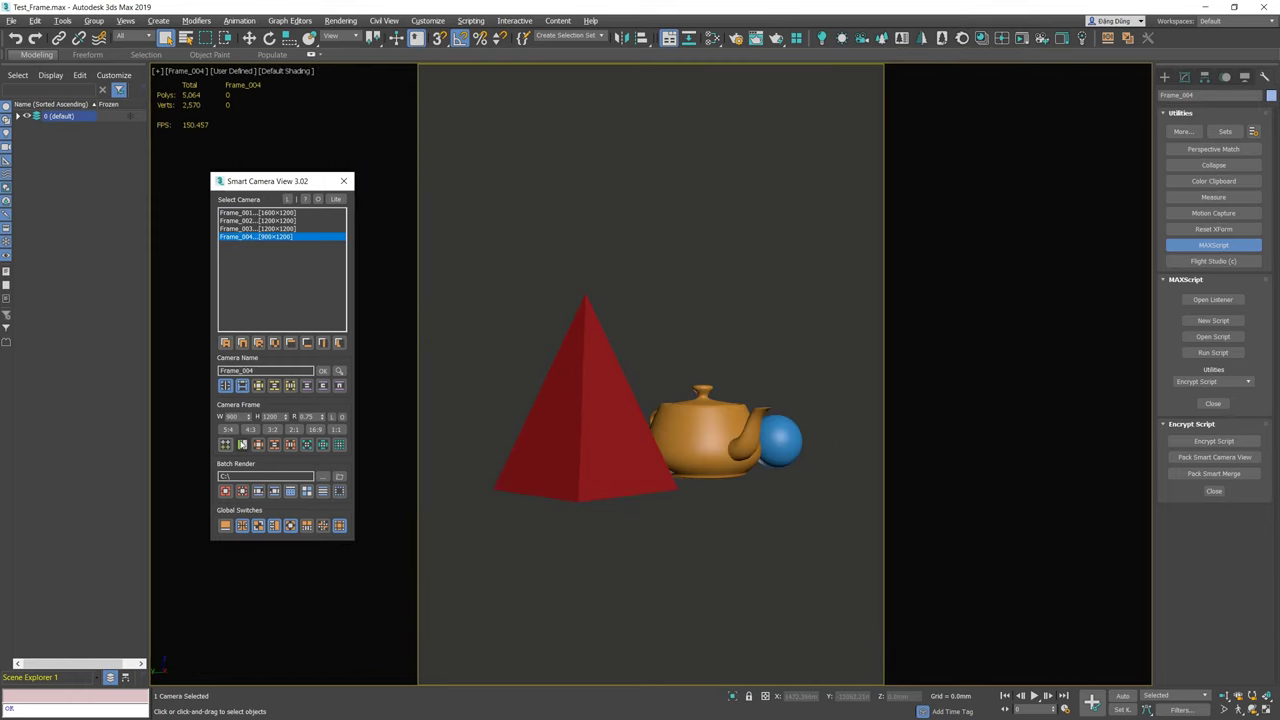
left_click(241, 445)
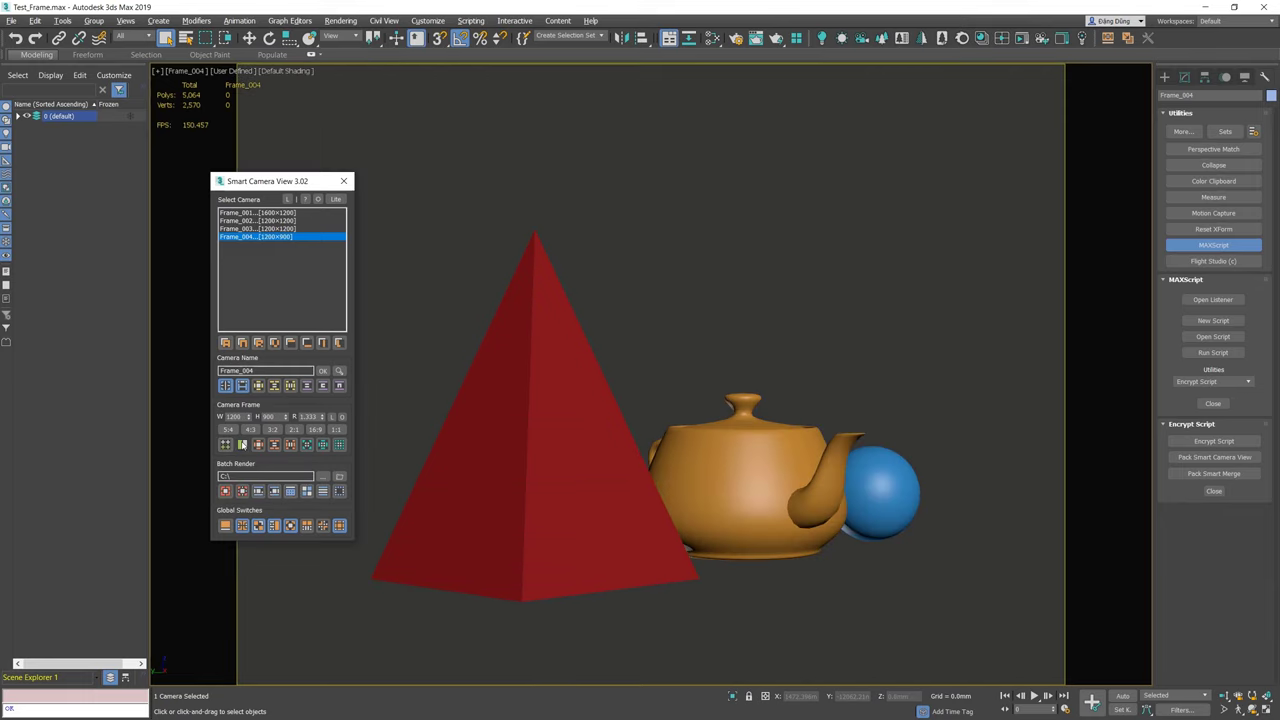
left_click(241, 445)
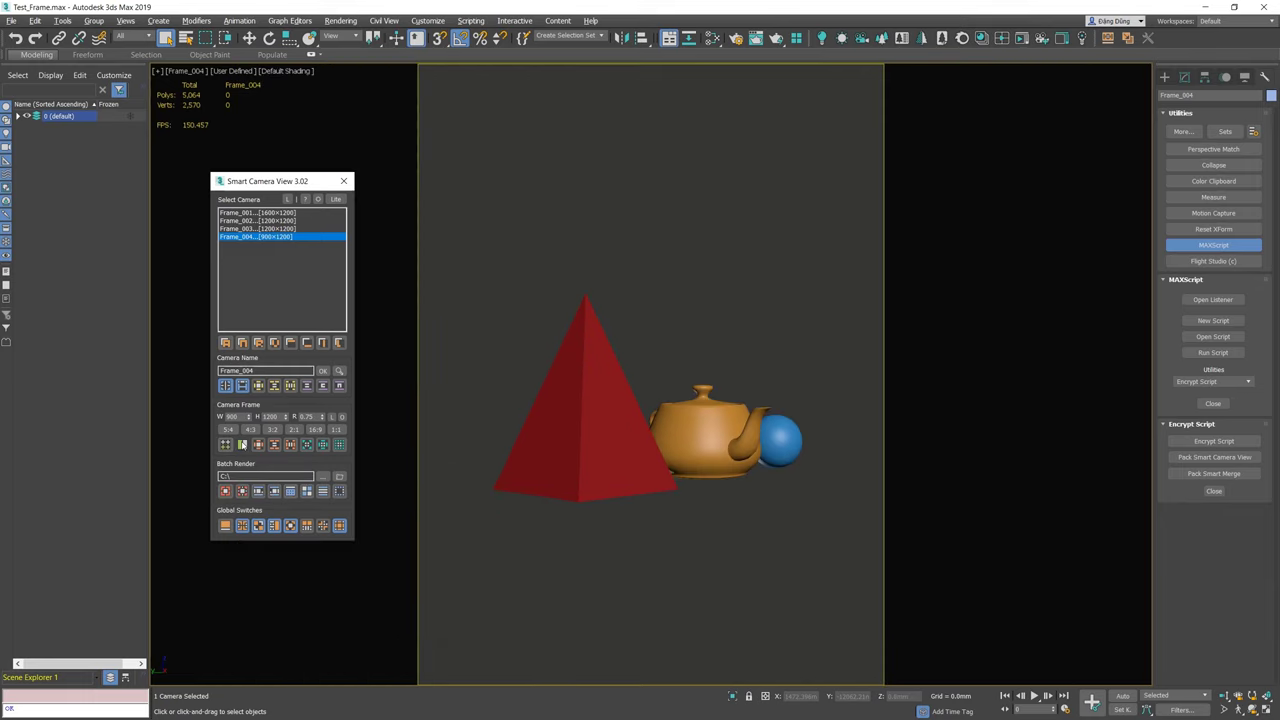
left_click(241, 445)
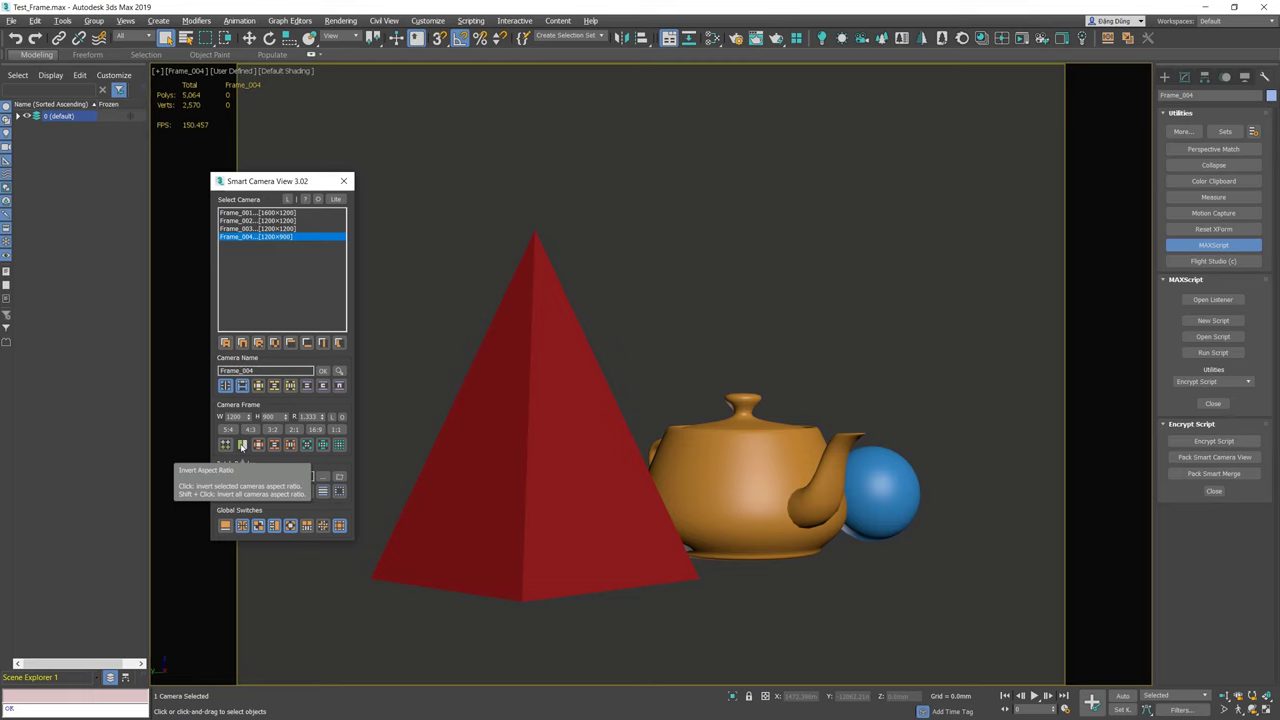
left_click(241, 446)
left_click(241, 446)
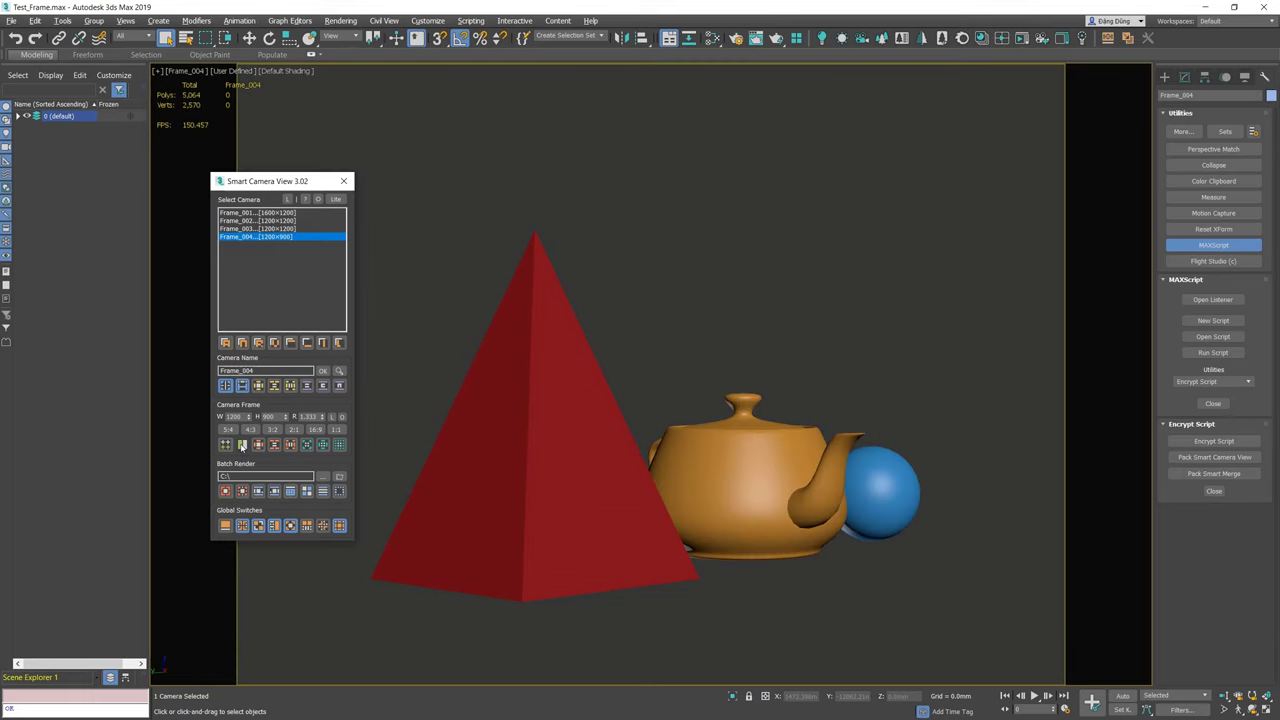
left_click(241, 446)
left_click(241, 446)
left_click(241, 446)
left_click(241, 446)
left_click(241, 446)
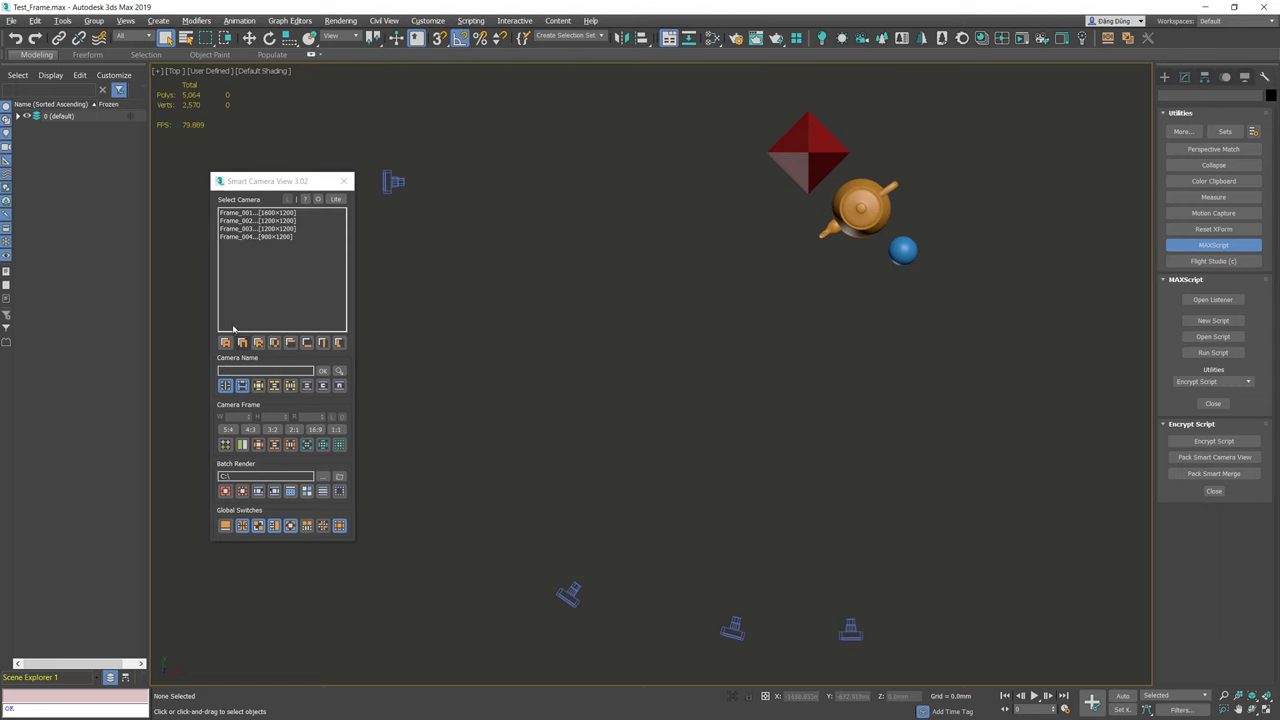
Capture the current scene as a new scene state named All for the Frame_001 camera and deselect the camera
left_click(235, 214)
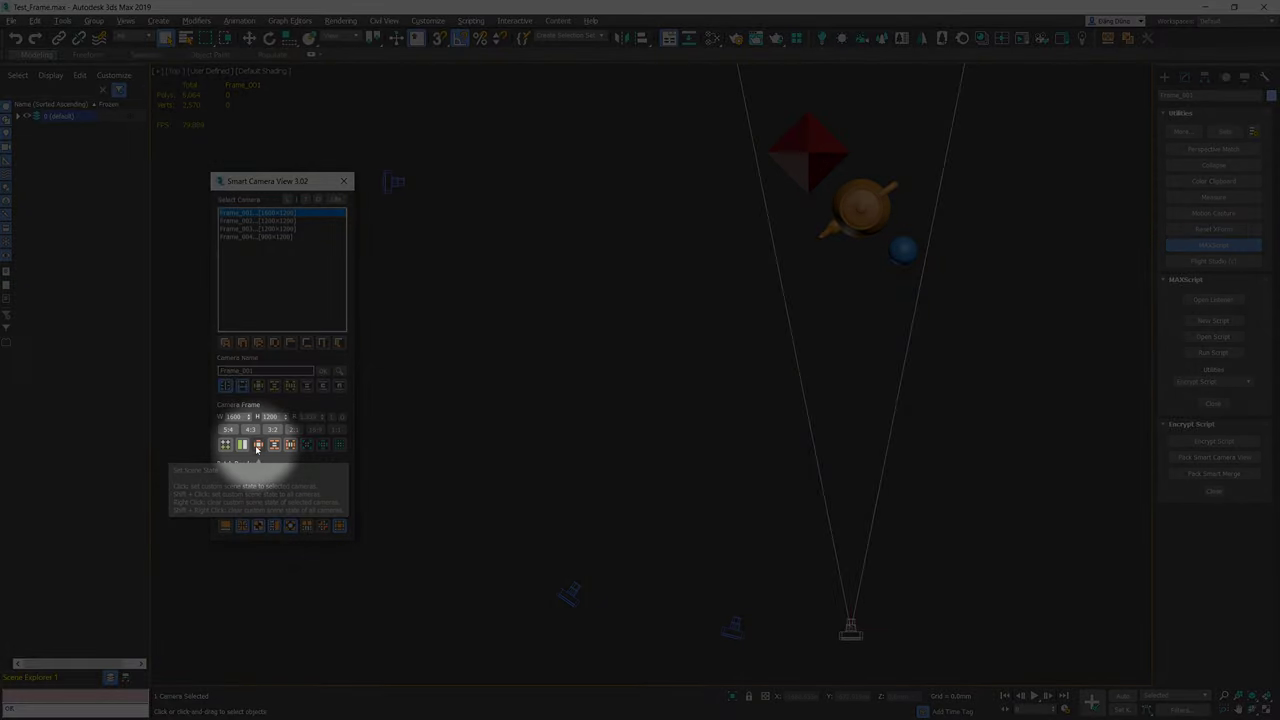
left_click(258, 445)
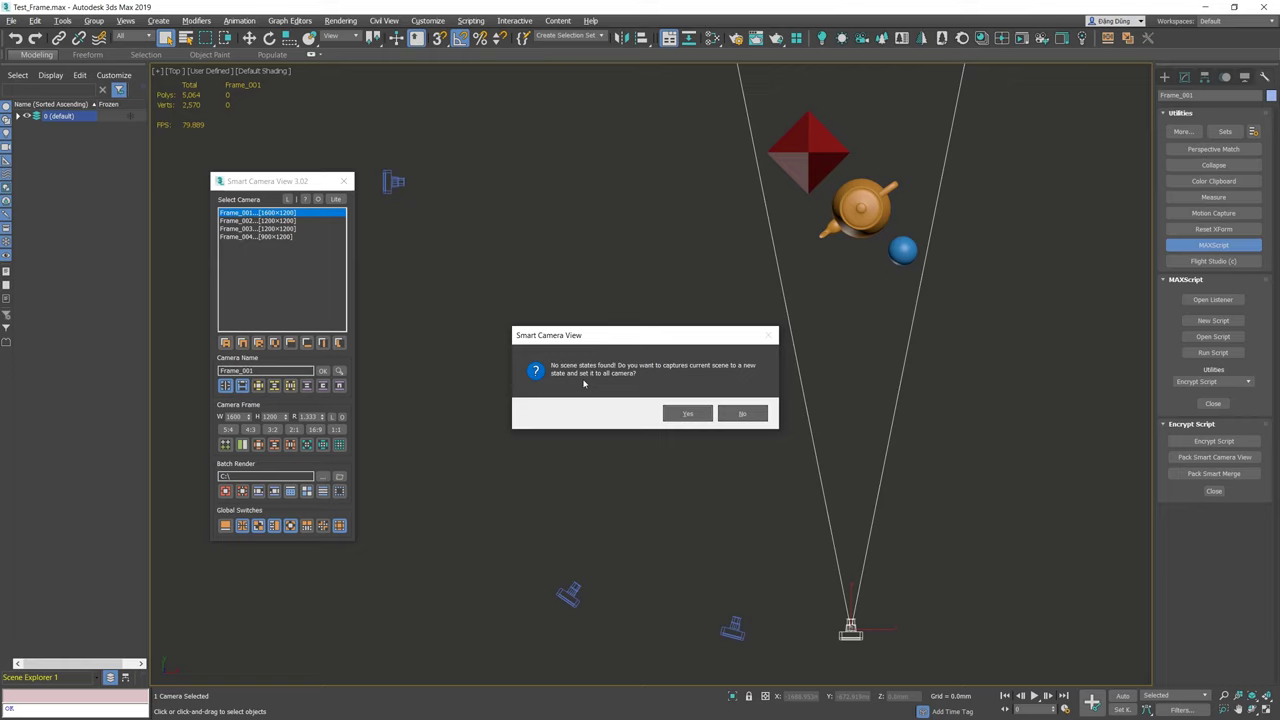
left_click(685, 413)
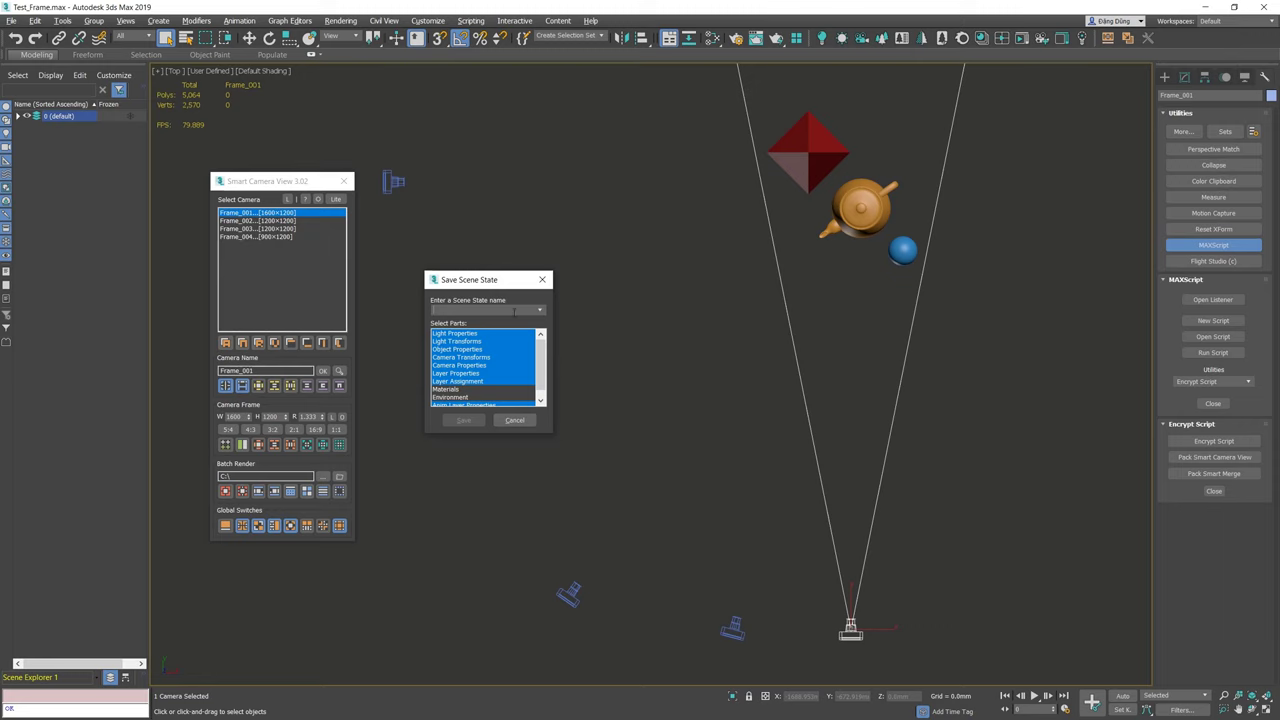
type("All")
left_click(463, 420)
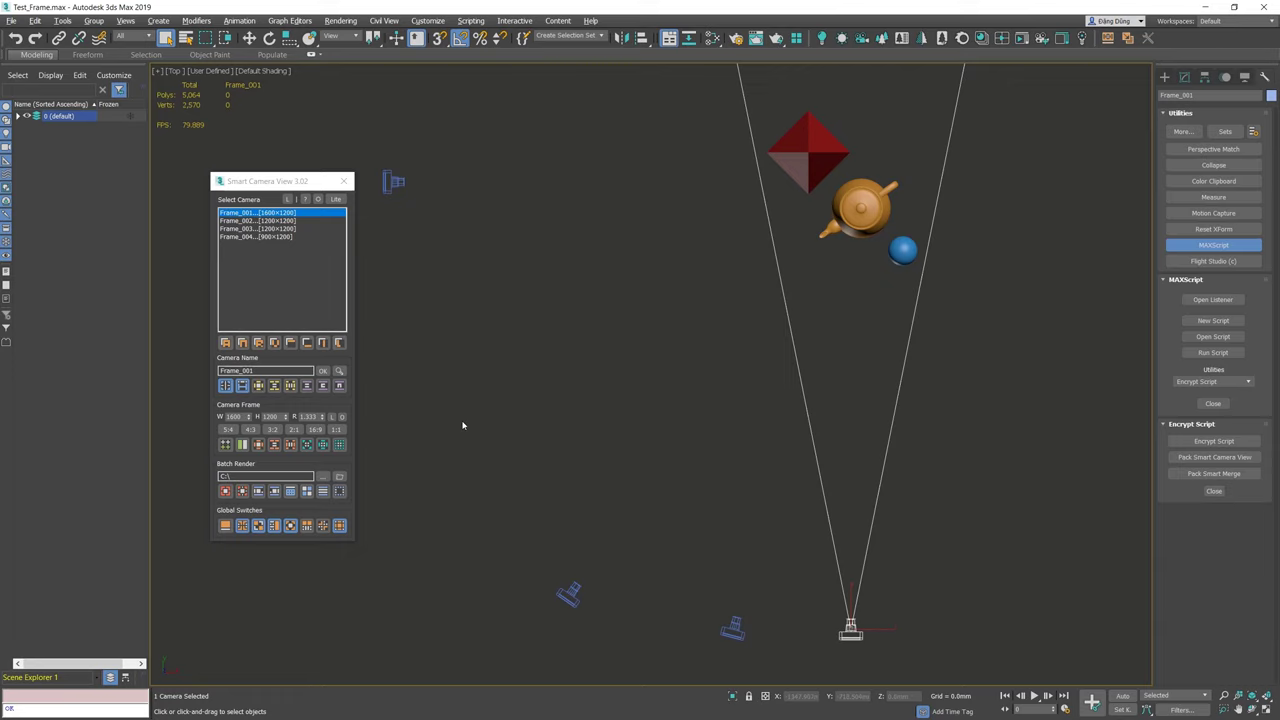
left_click(462, 425)
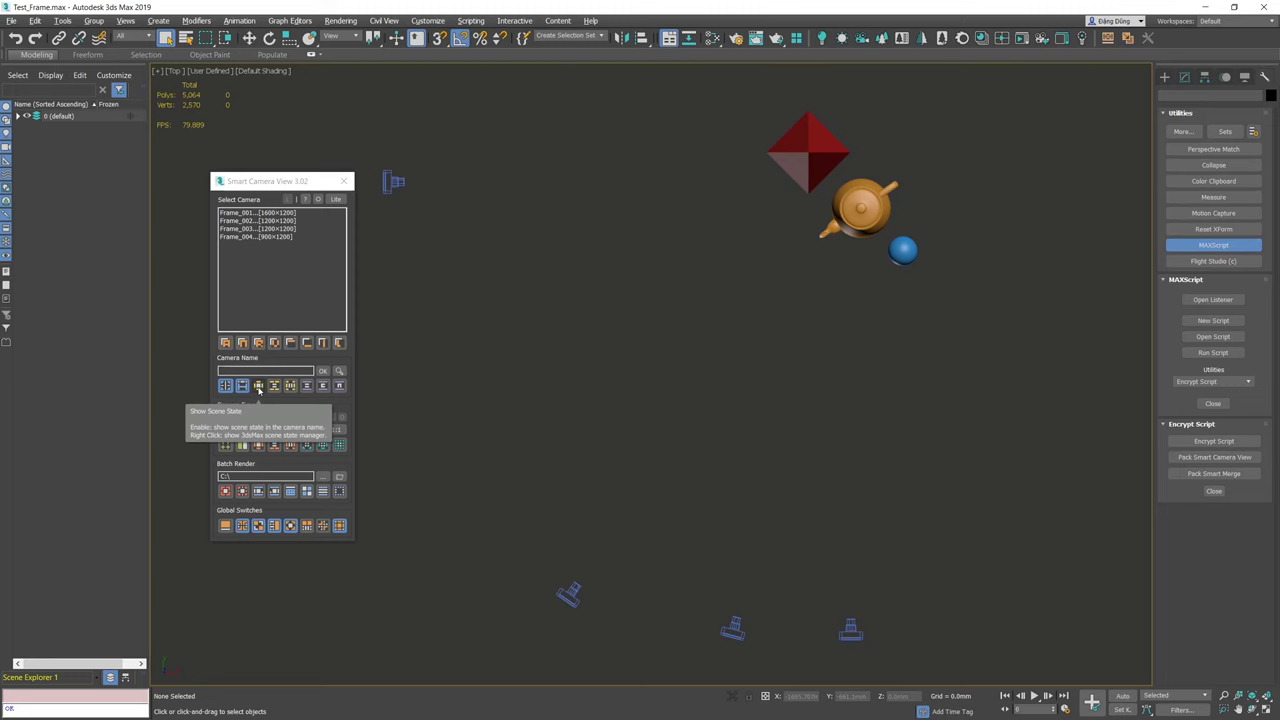
Show the scene states in the camera list and hide the frame sizes from the camera names
left_click(258, 386)
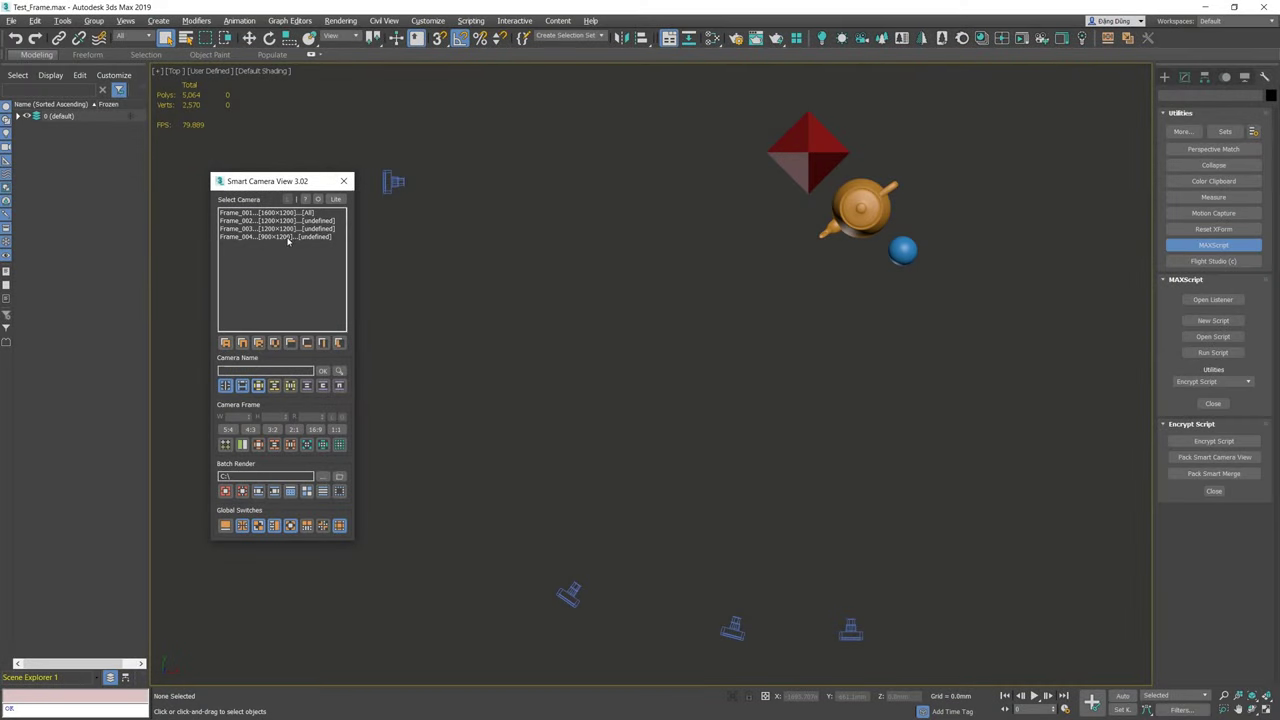
left_click(241, 390)
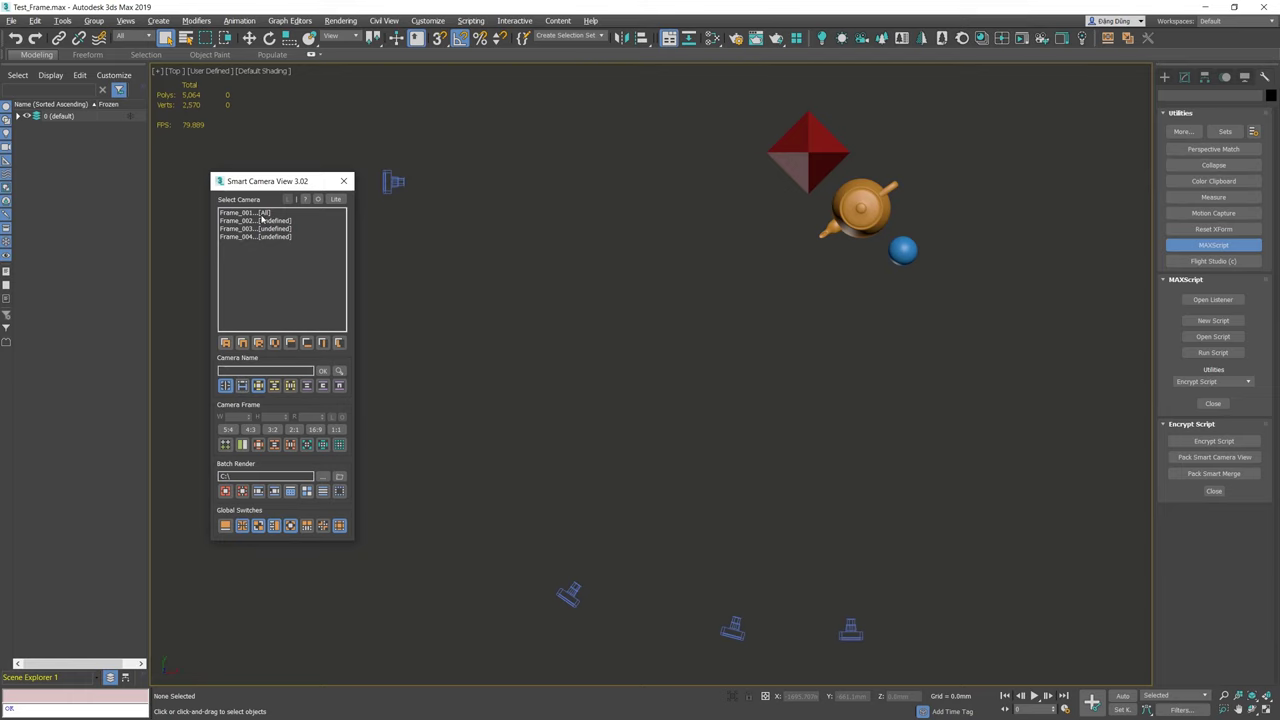
left_click(547, 308)
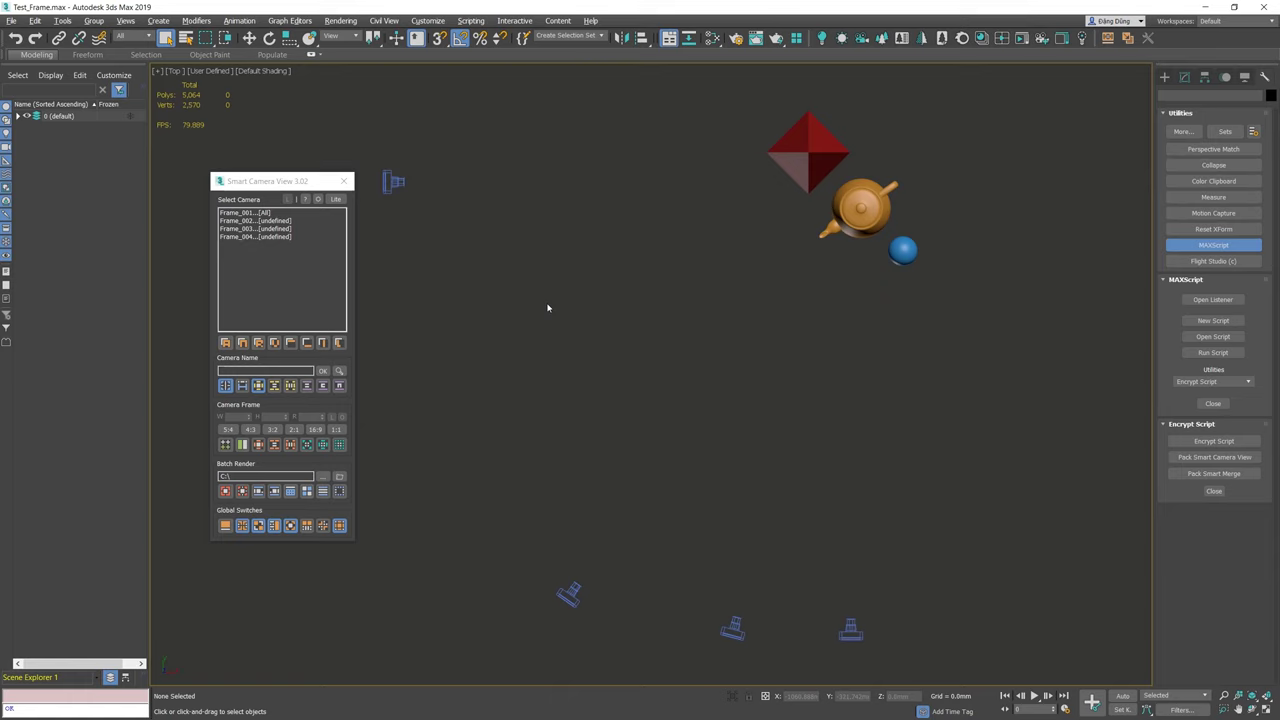
Open the scene state manager, remove the teapot and sphere from the scene, and save a scene state named Pyramid
right_click(259, 390)
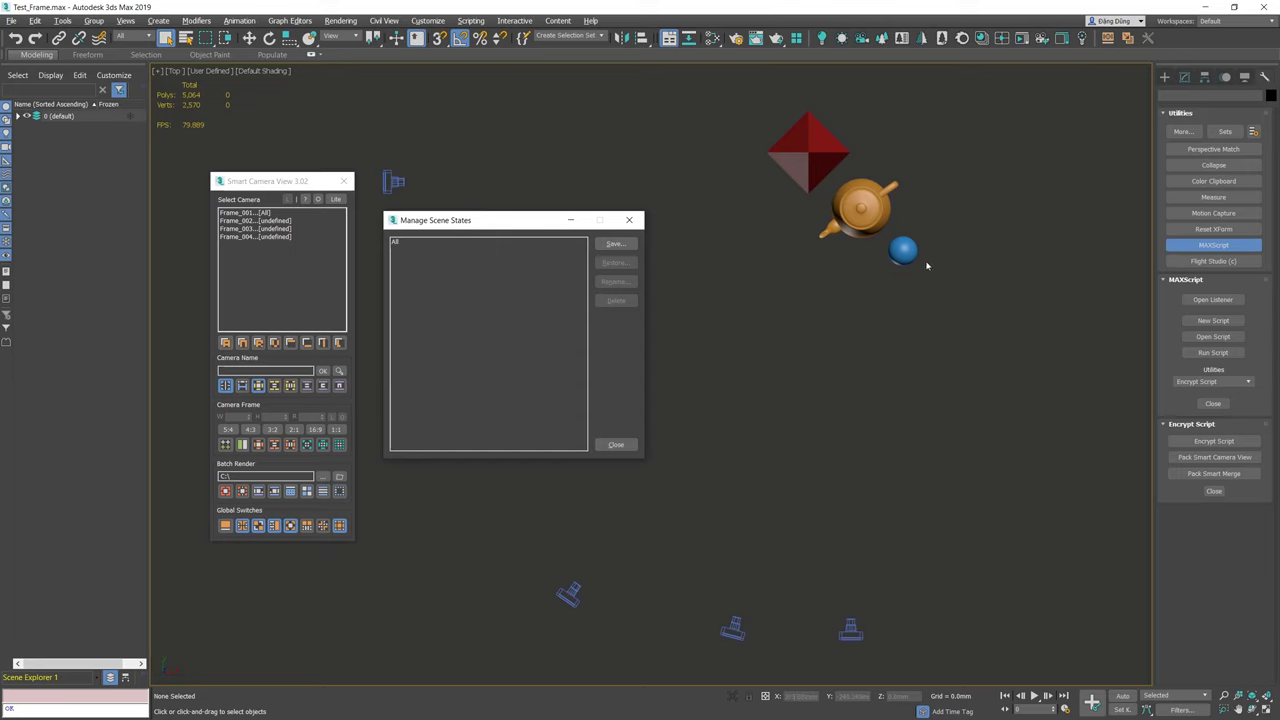
left_click_drag(930, 264, 866, 210)
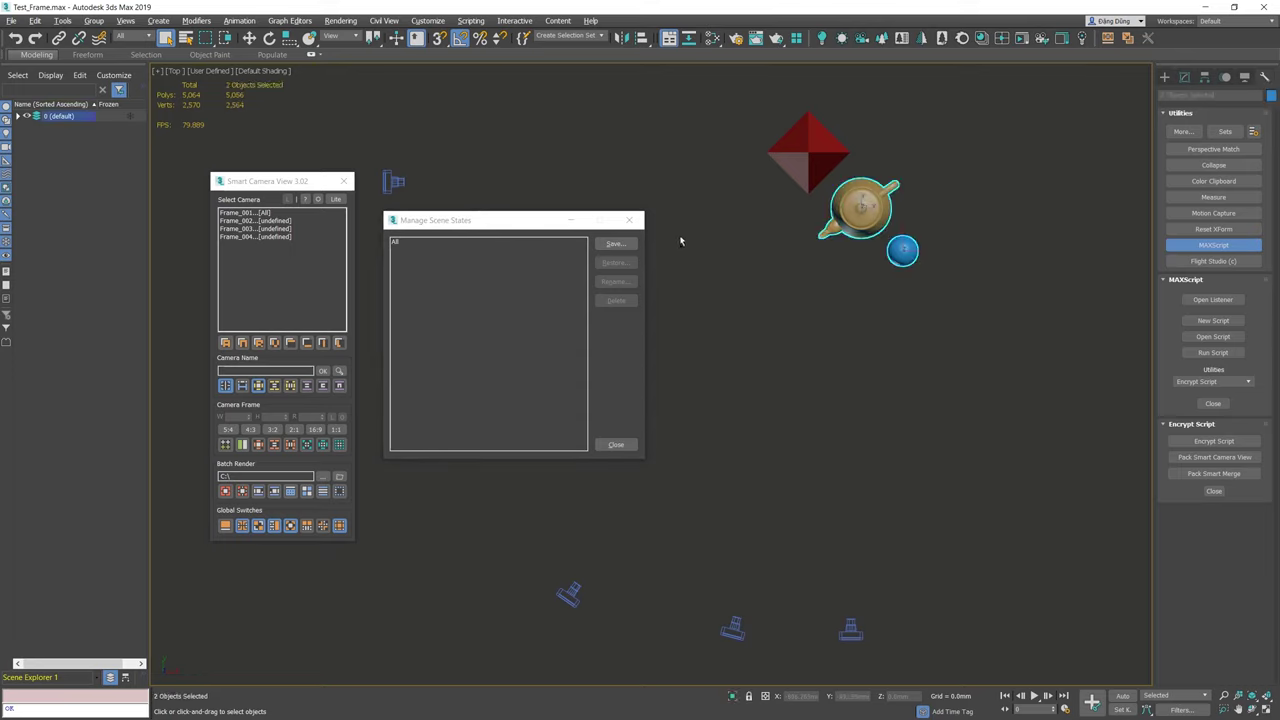
key("Delete")
left_click(615, 244)
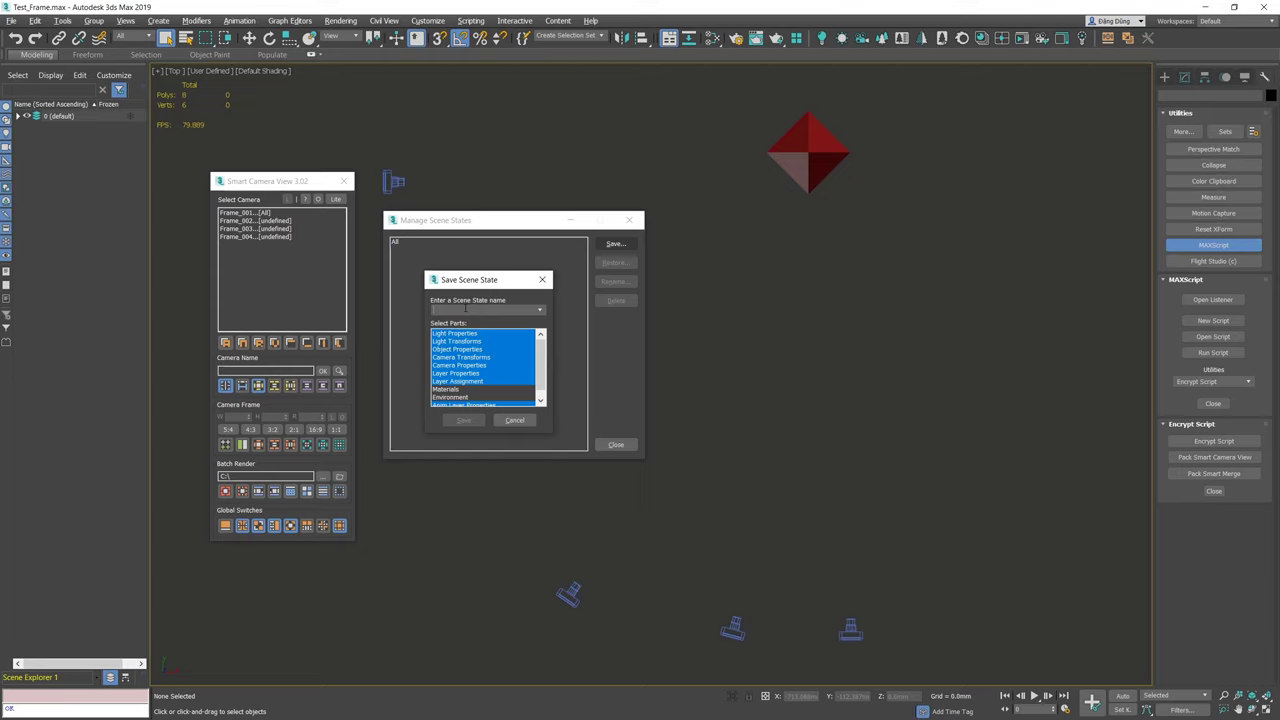
type("Pyramid")
left_click(463, 420)
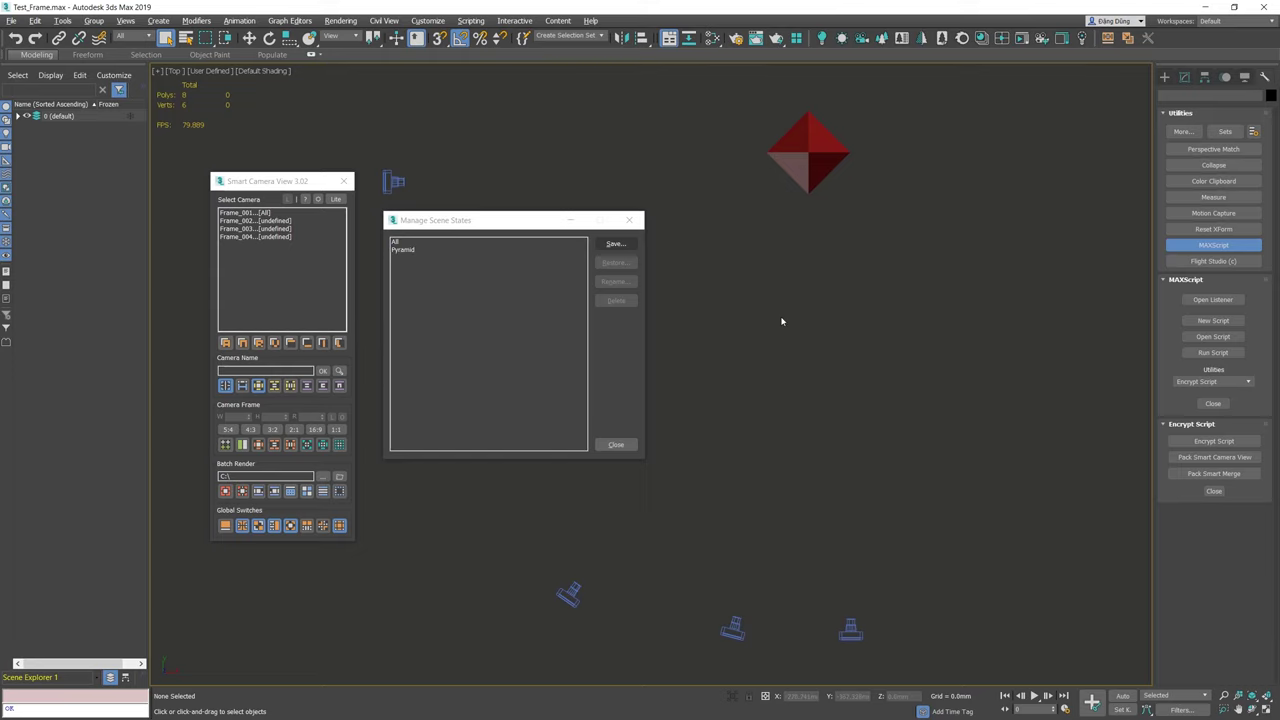
Restore the removed objects, remove the pyramid and teapot instead, and save a scene state named Ball
key("ctrl+z")
left_click_drag(867, 139, 795, 228)
key("Delete")
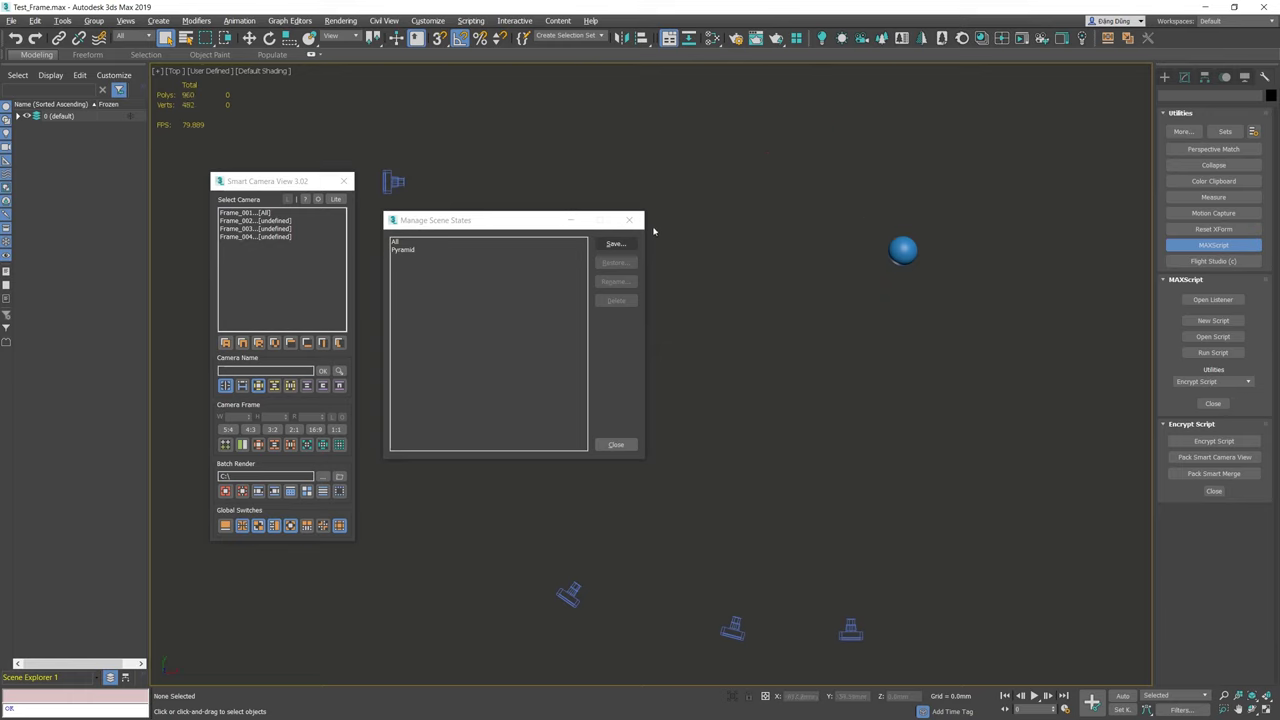
left_click(627, 245)
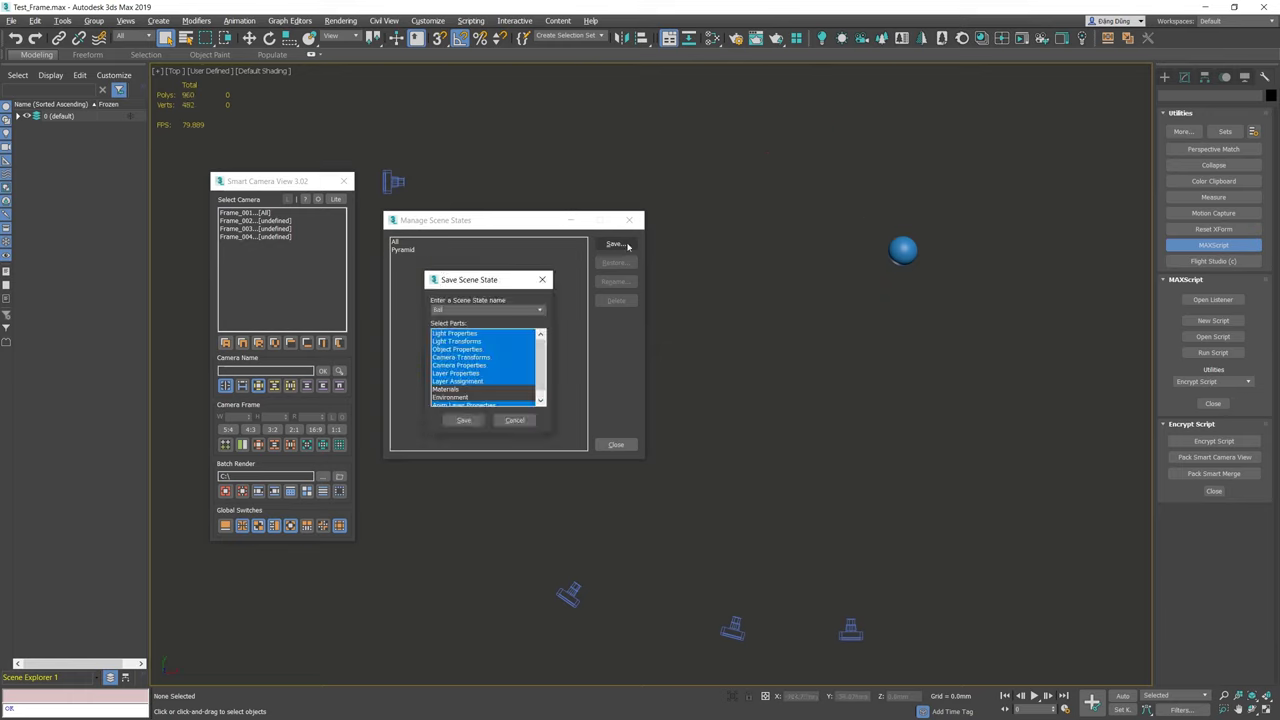
left_click(466, 421)
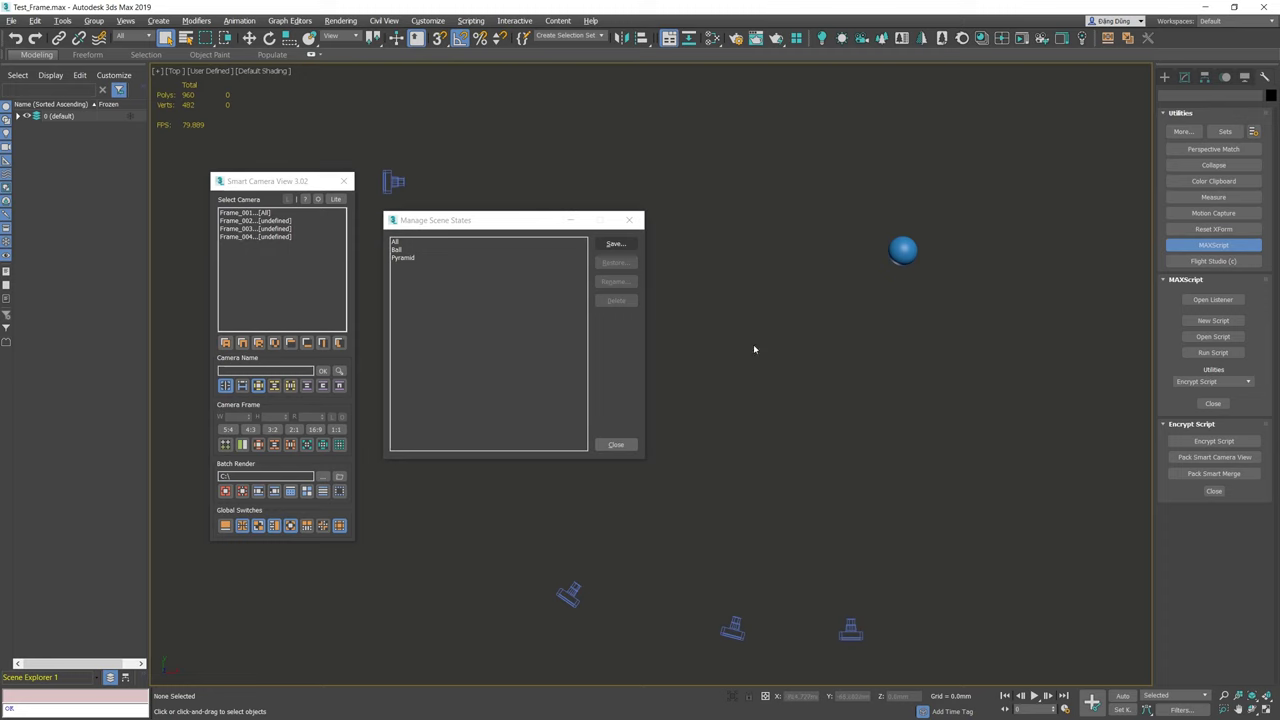
Restore the removed objects, remove the pyramid and sphere instead, and save a scene state named Tea
key("ctrl+z")
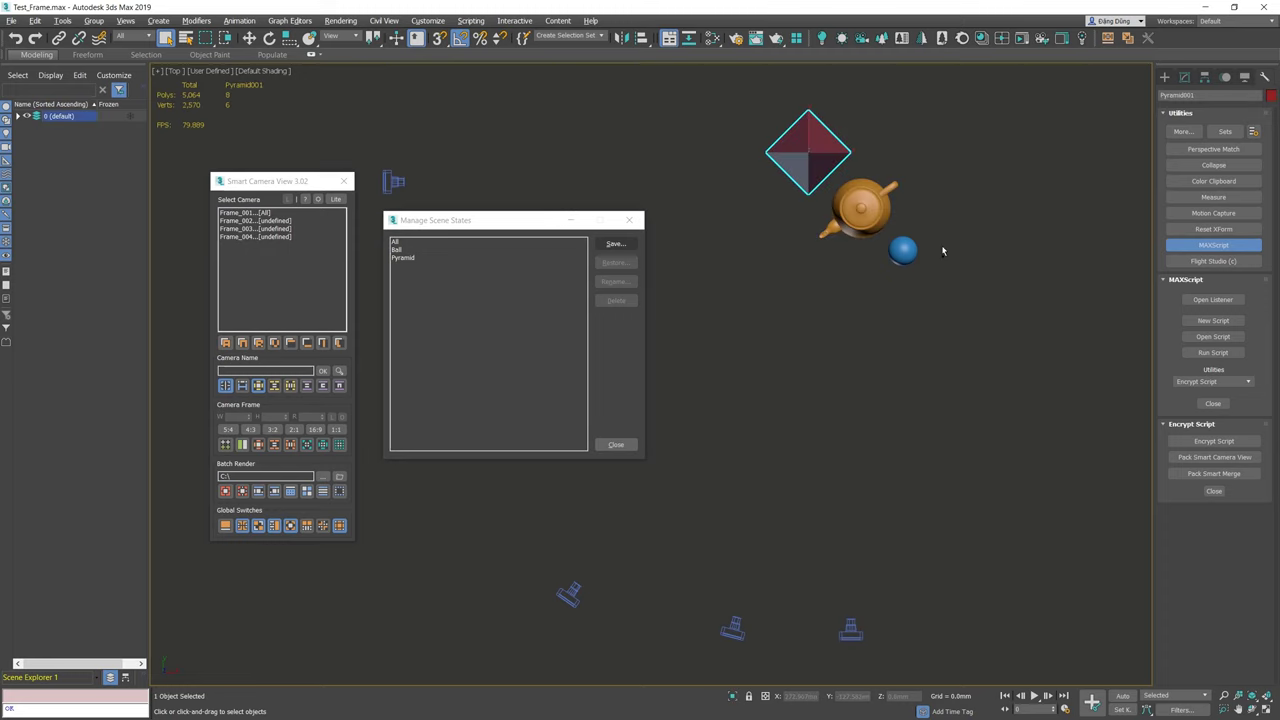
key("Delete")
left_click(615, 243)
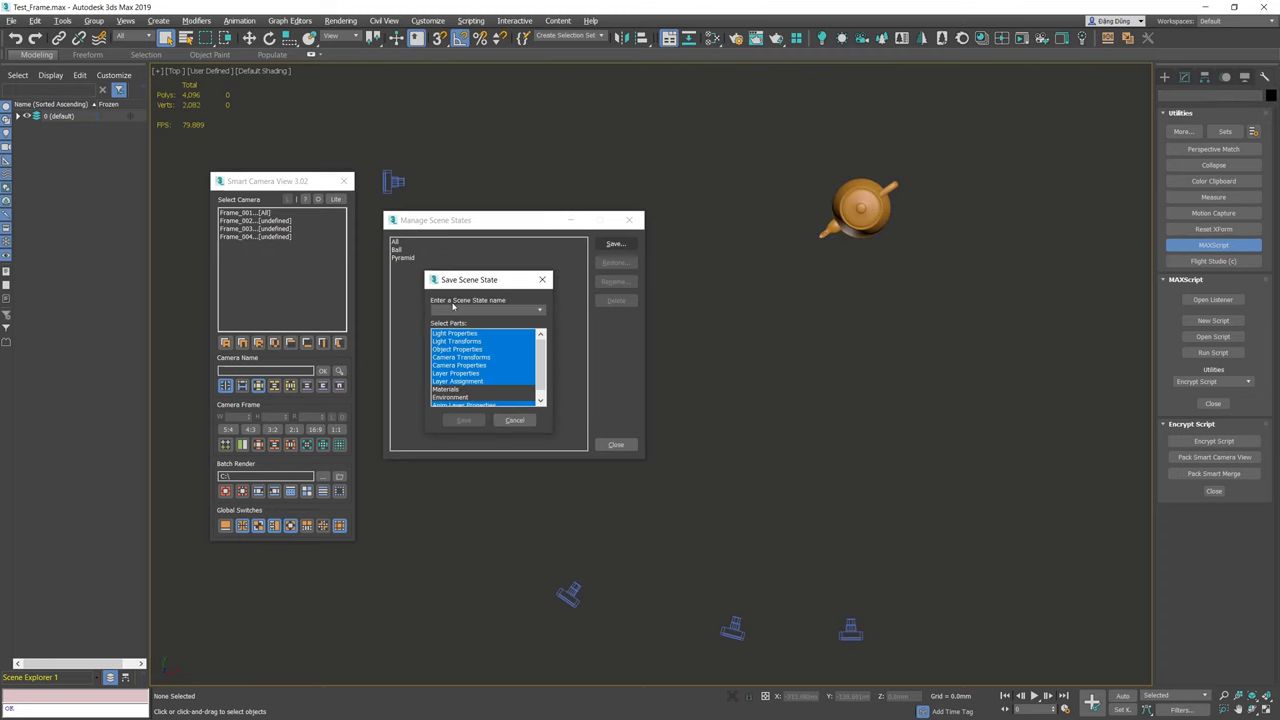
type("Test")
left_click(463, 420)
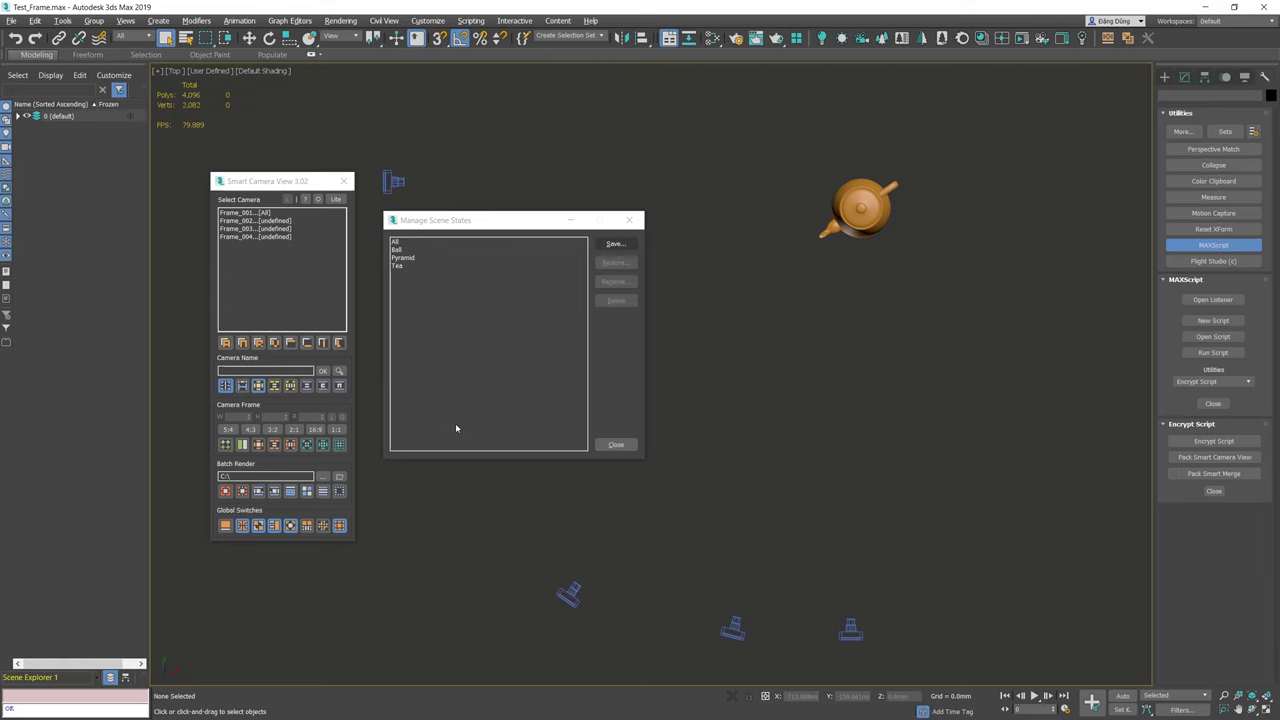
left_click(612, 444)
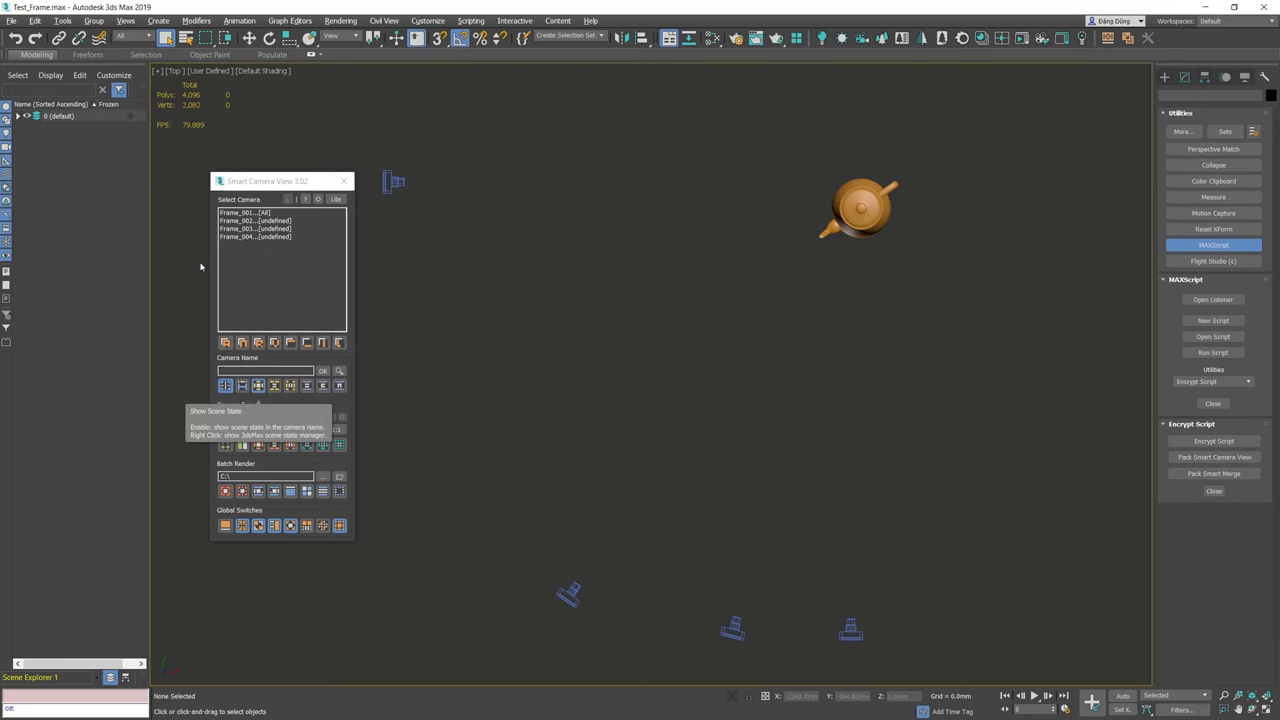
View the saved scene states in the manager, opening it both from 3ds Max and from Smart Camera View
left_click(62, 20)
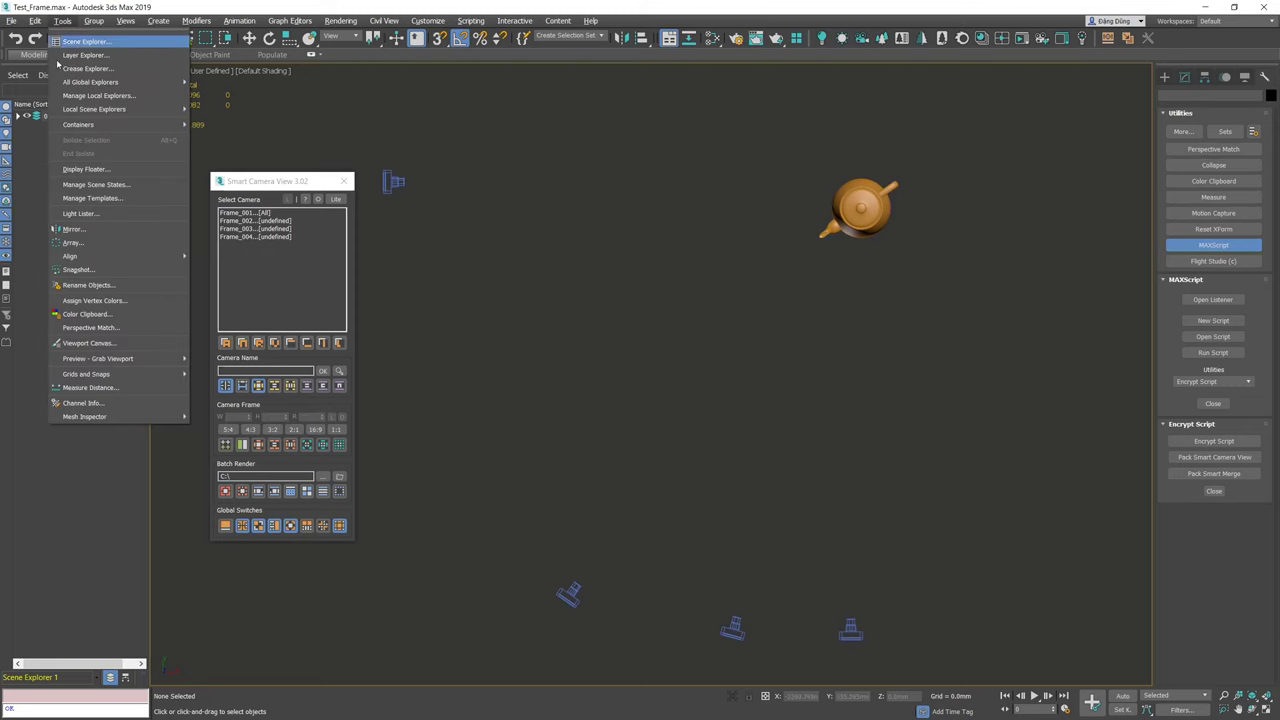
left_click(80, 186)
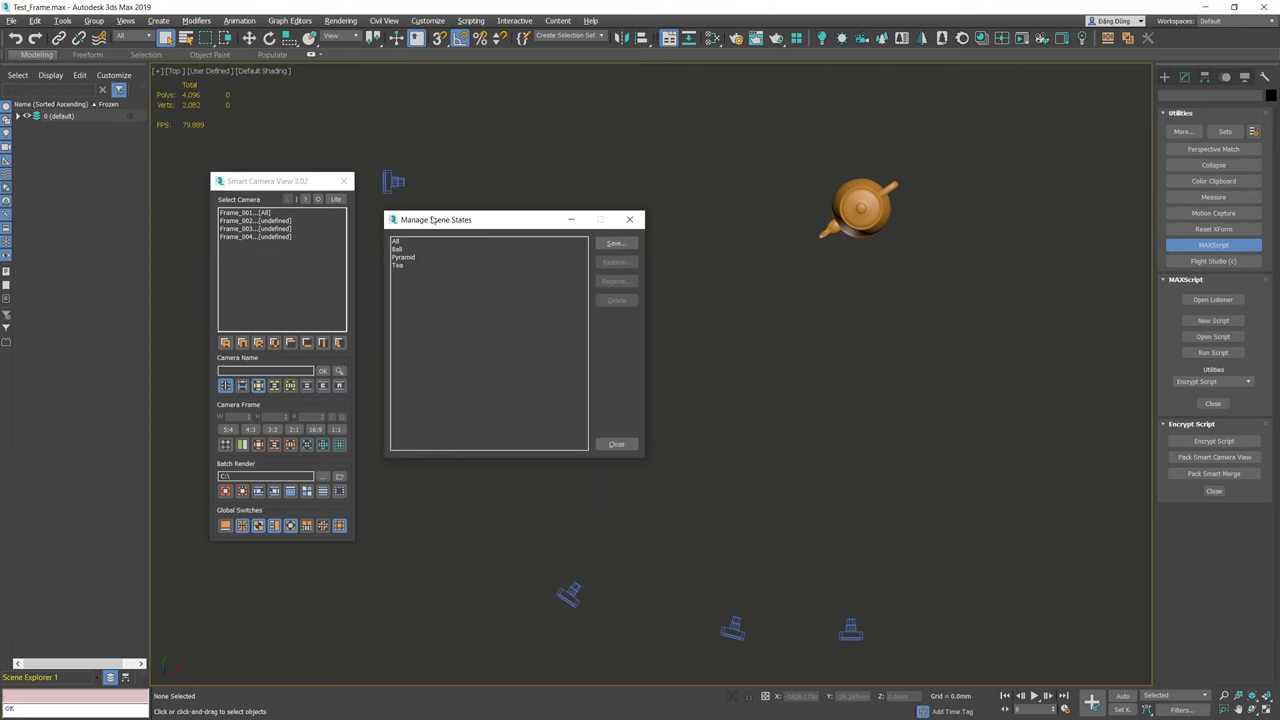
left_click(629, 220)
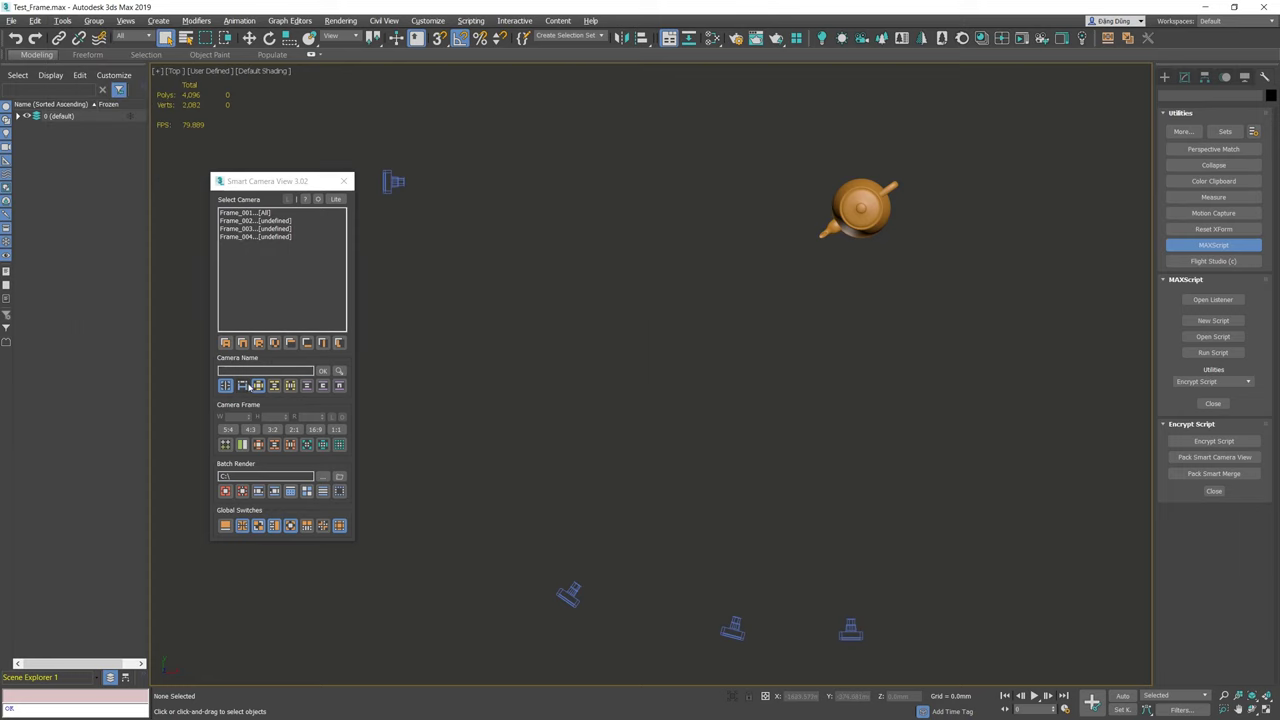
left_click(259, 386)
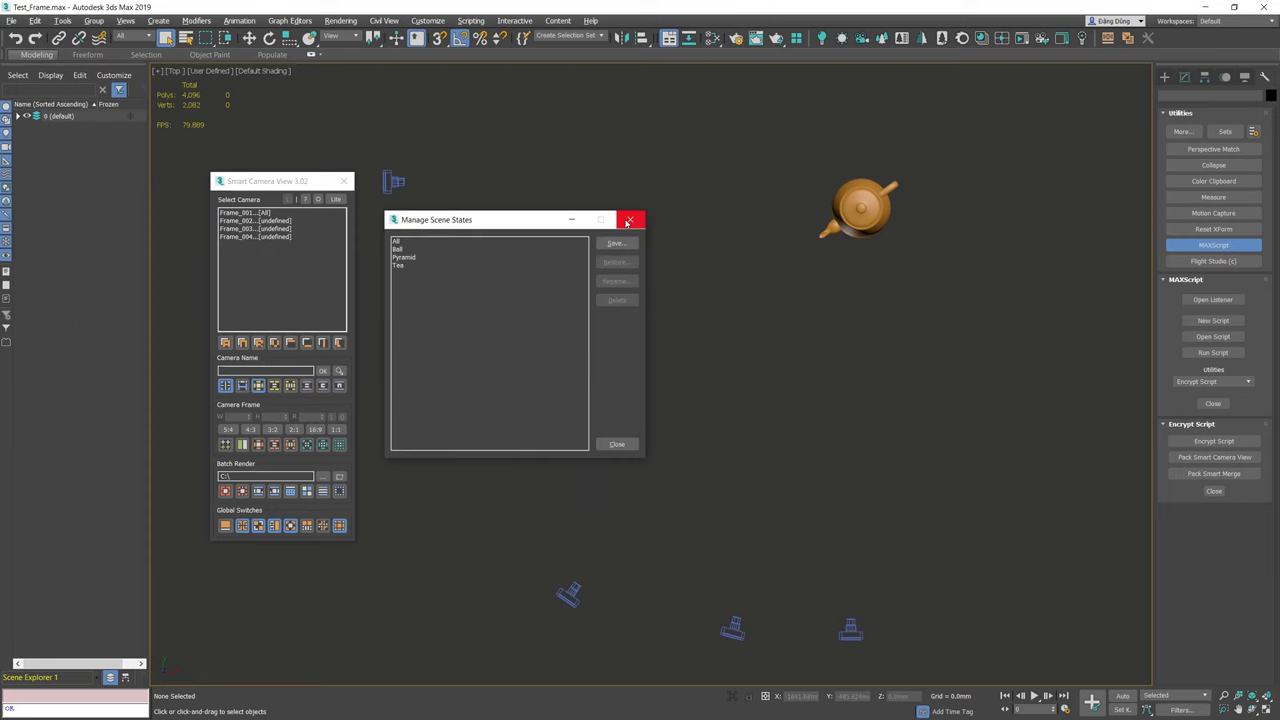
left_click(629, 220)
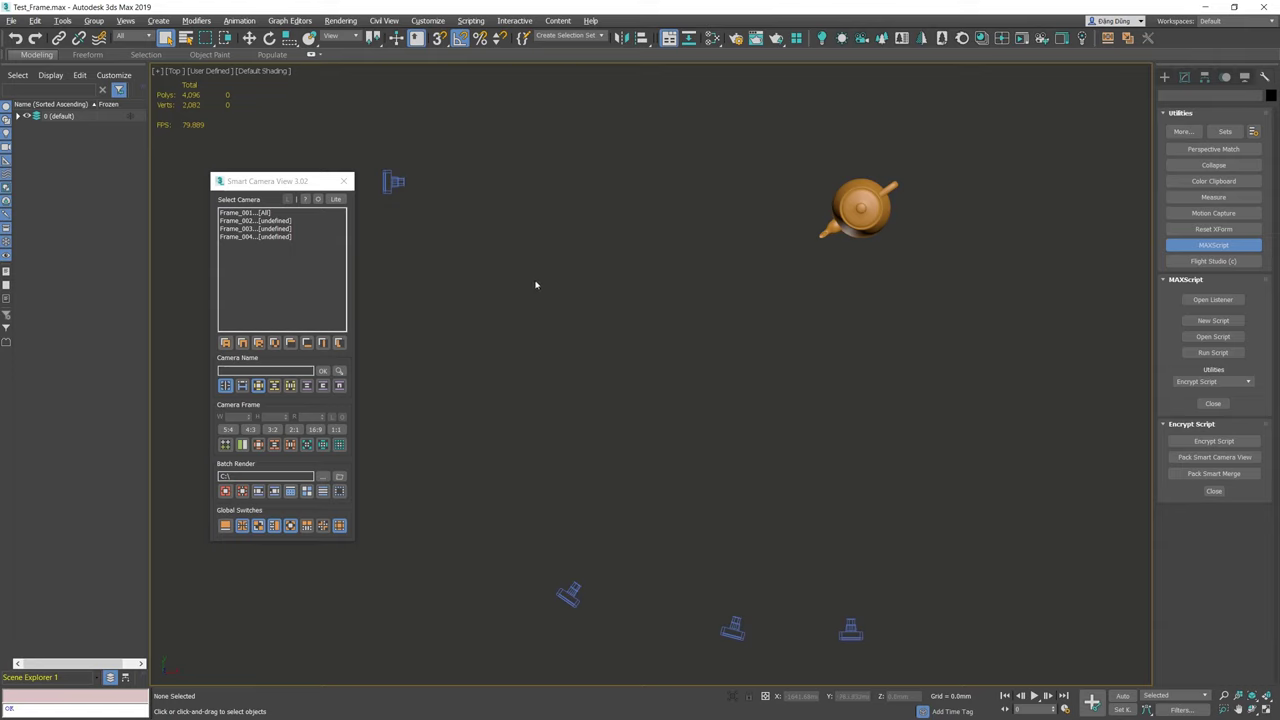
Assign the Pyramid scene state to the Frame_002 camera
left_click(292, 213)
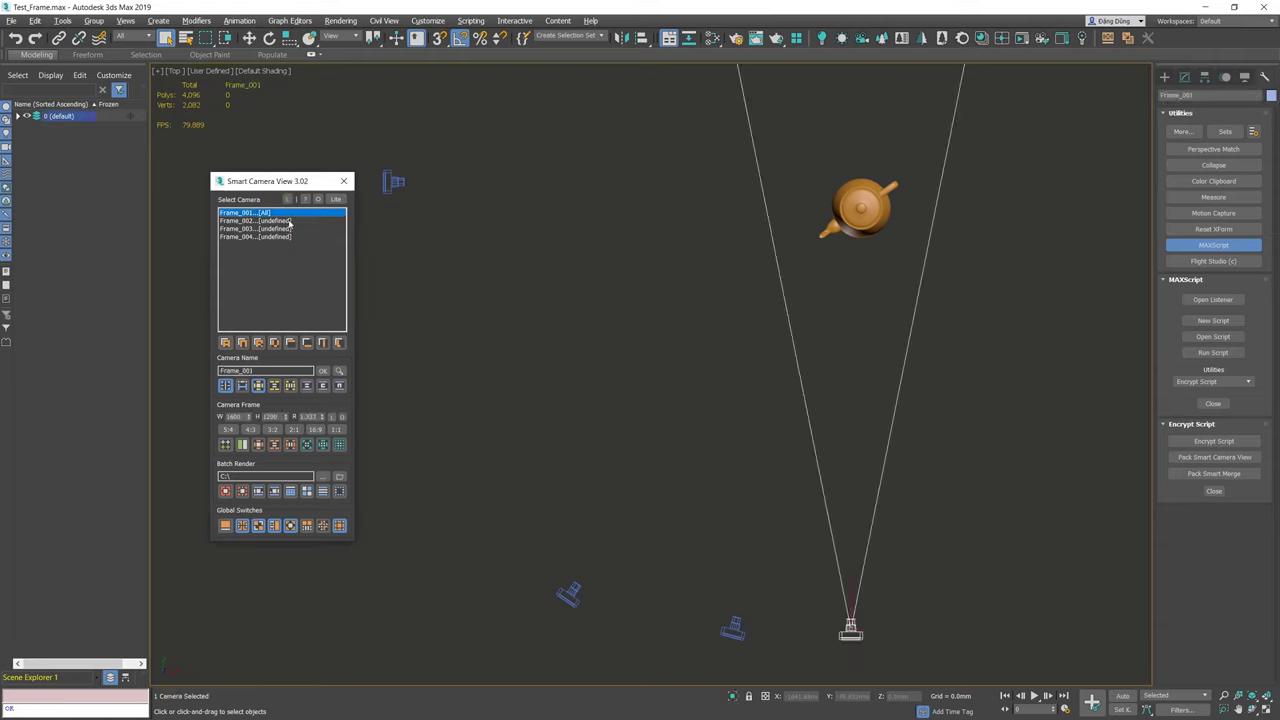
left_click(290, 221)
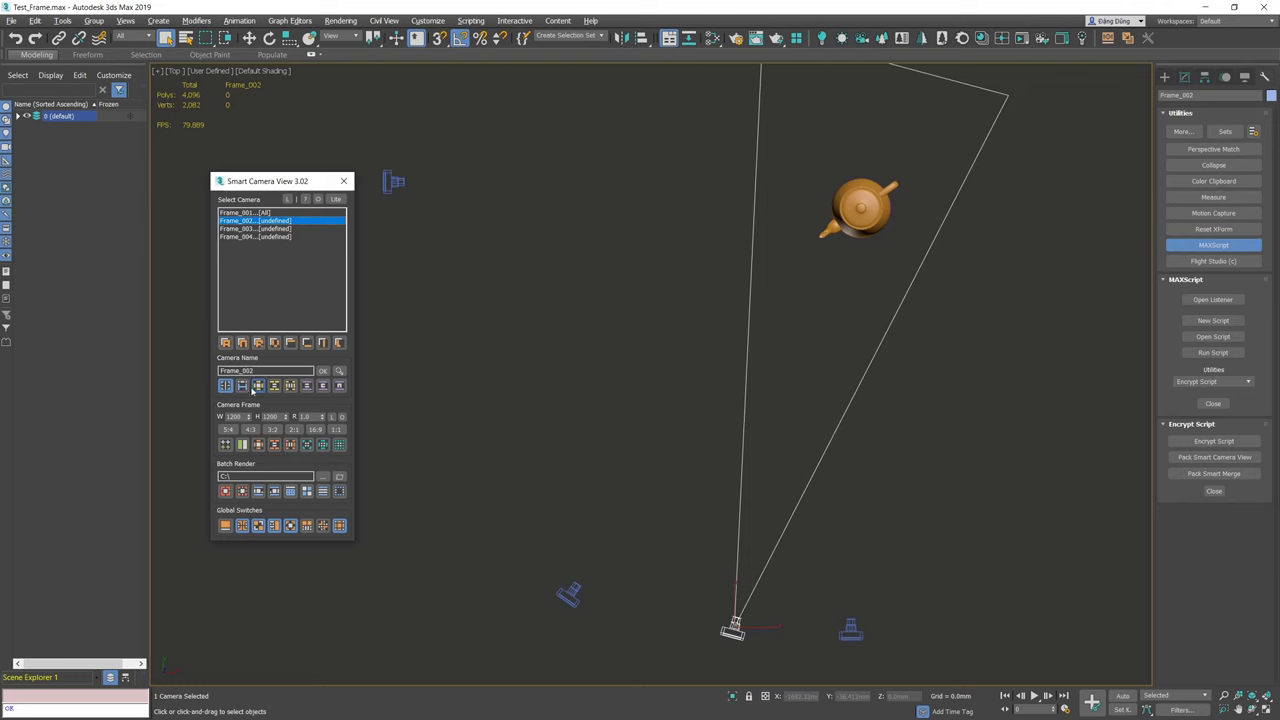
left_click(264, 448)
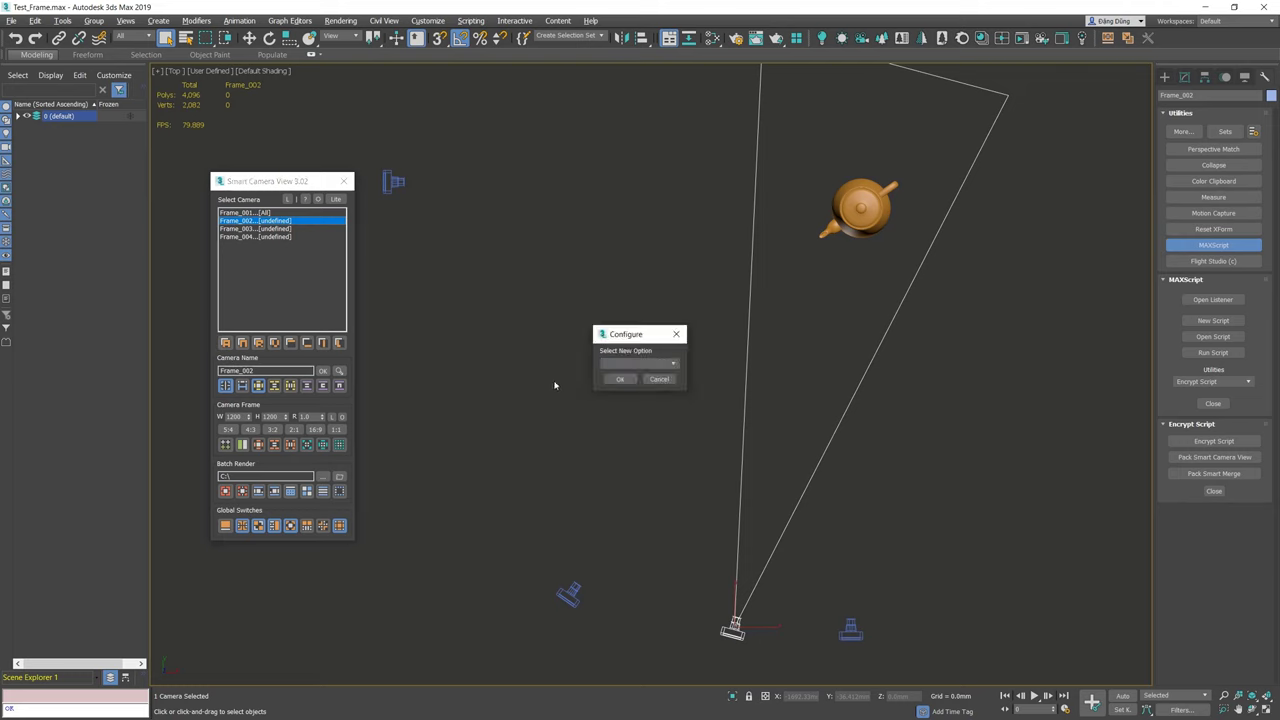
left_click(620, 364)
left_click(622, 382)
left_click(621, 381)
Assign the Ball scene state to the Frame_003 camera
left_click(279, 229)
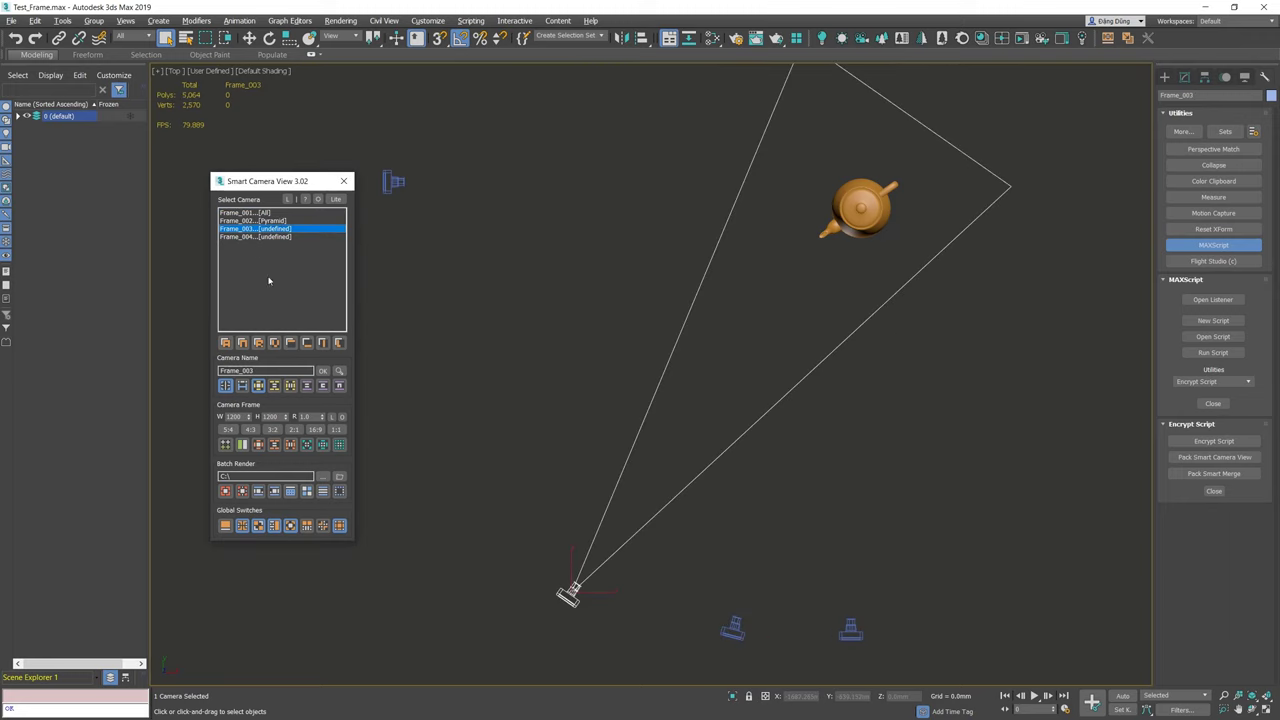
left_click(258, 445)
left_click(622, 364)
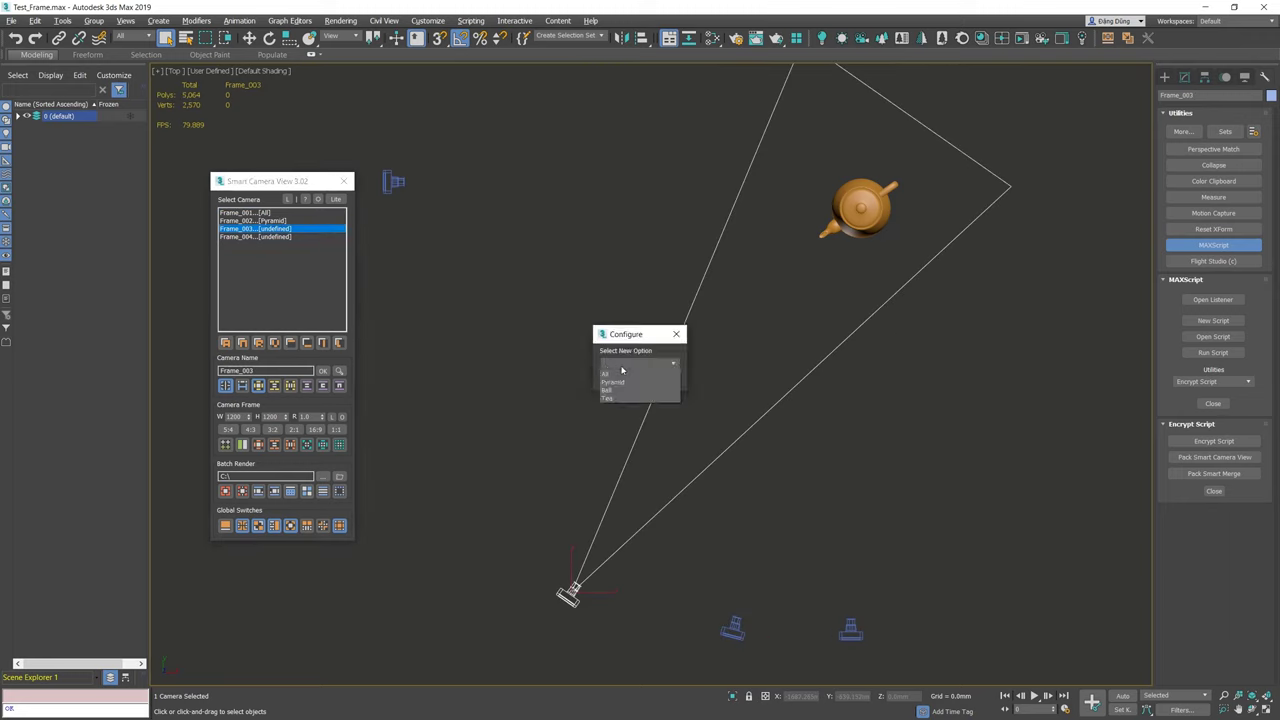
left_click(622, 390)
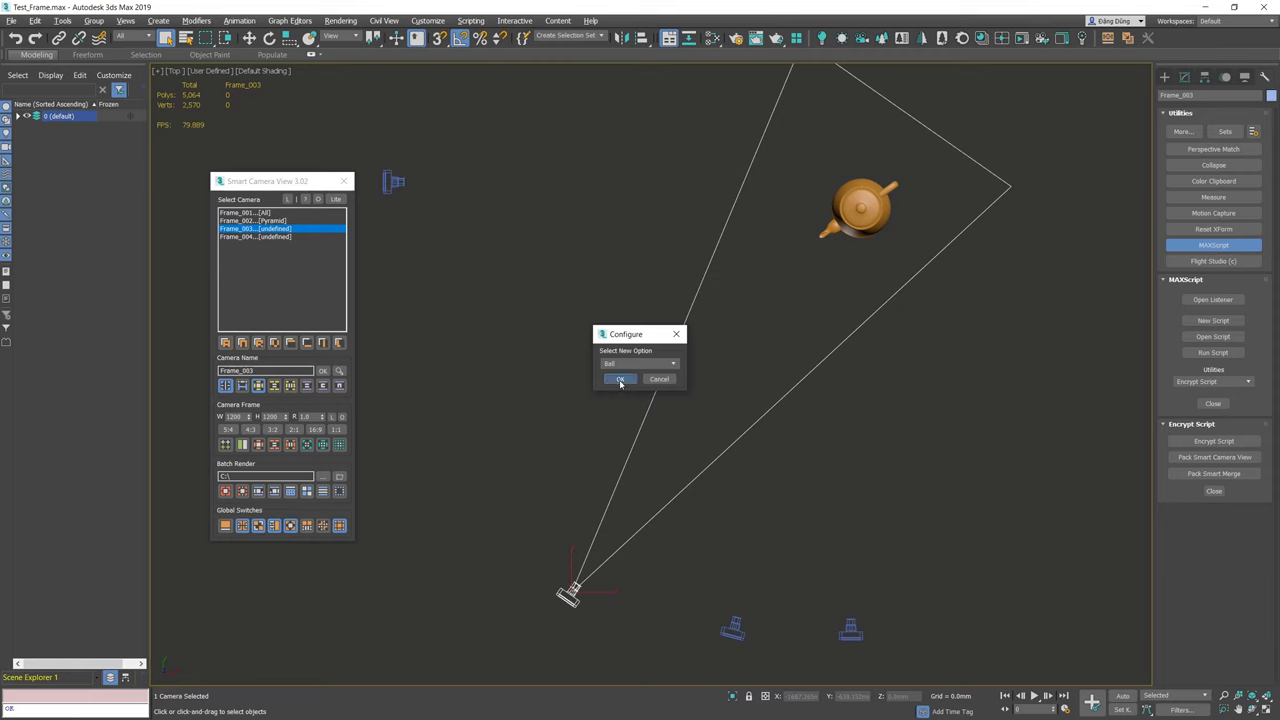
left_click(621, 381)
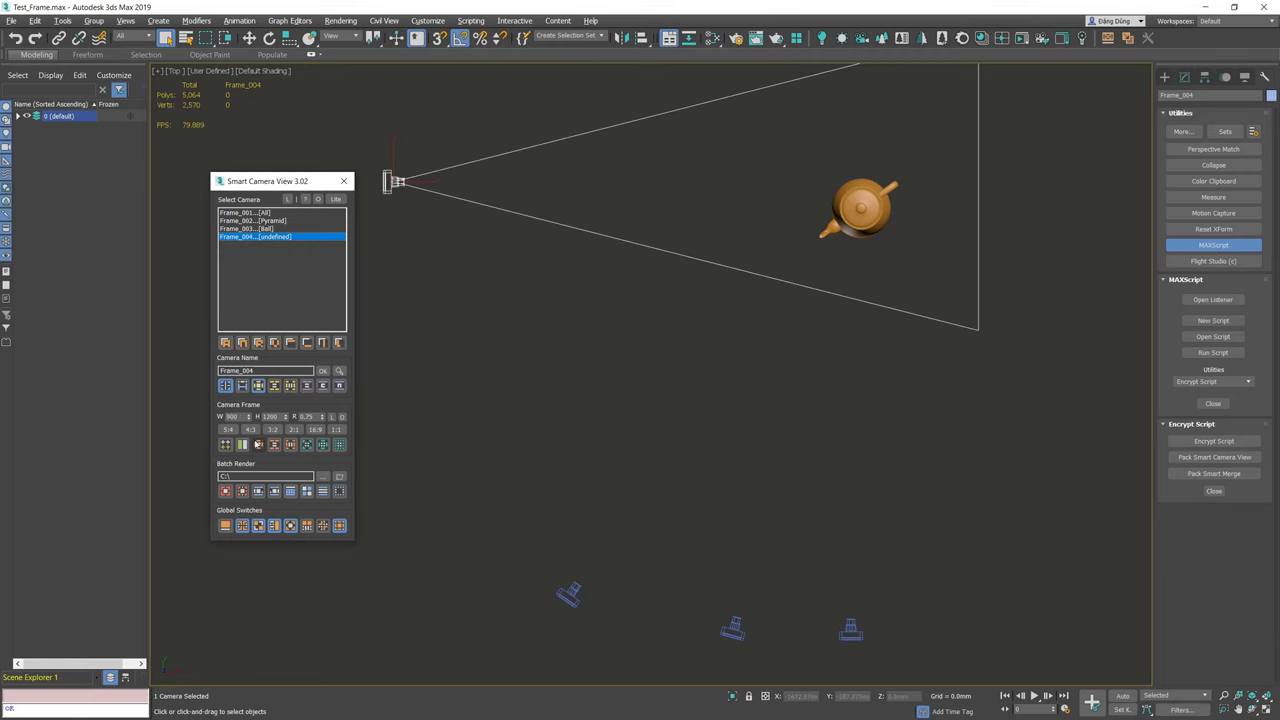
Assign the Tea scene state to the Frame_004 camera and deselect the camera
left_click(258, 444)
left_click(638, 363)
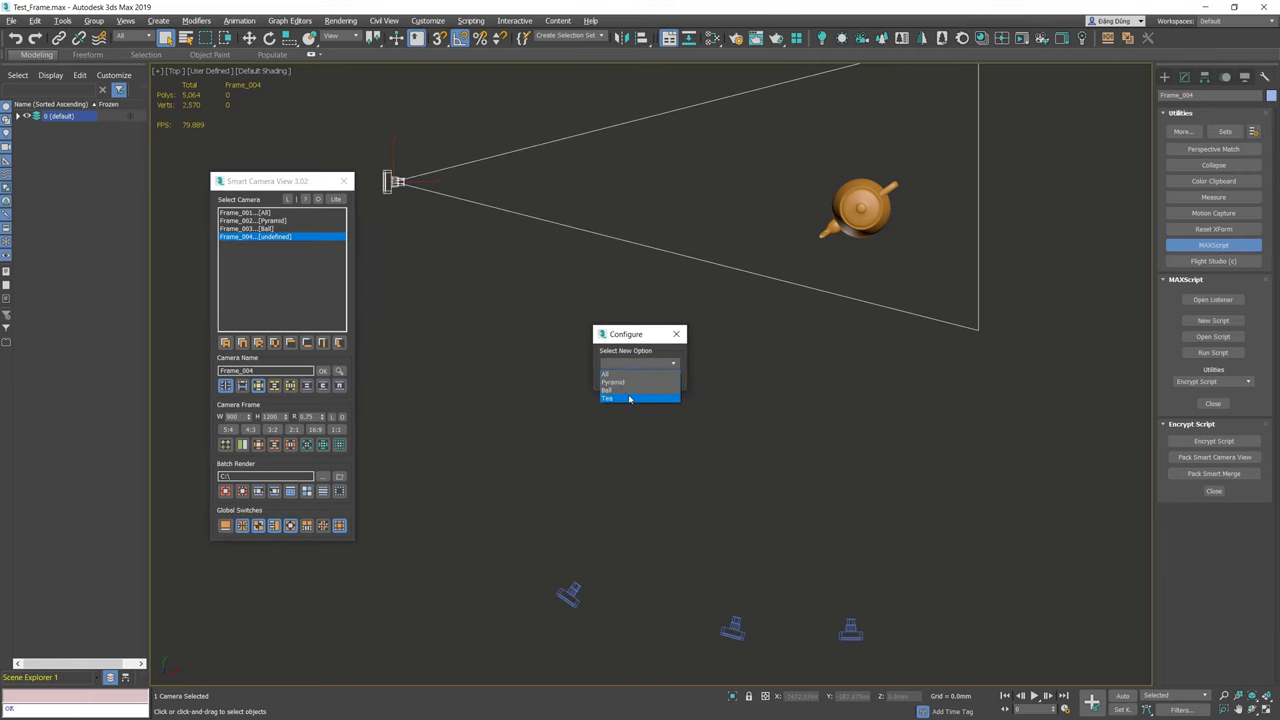
left_click(629, 397)
left_click(621, 379)
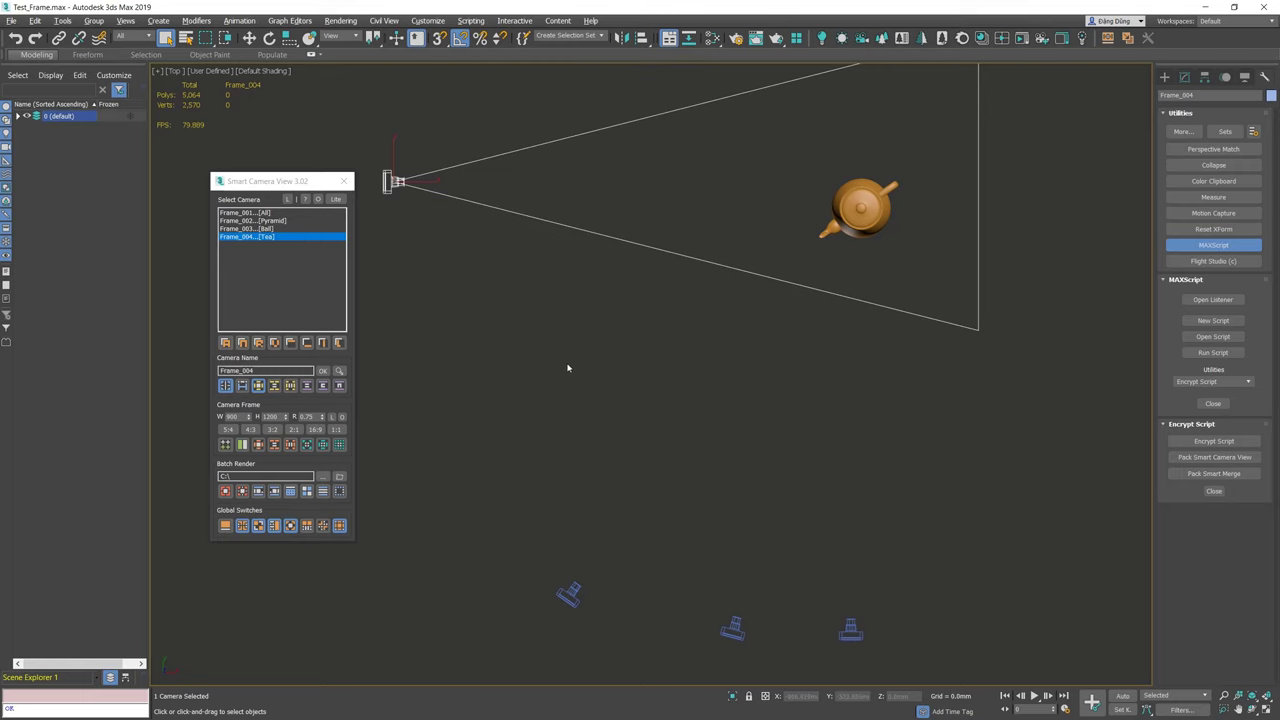
left_click(565, 367)
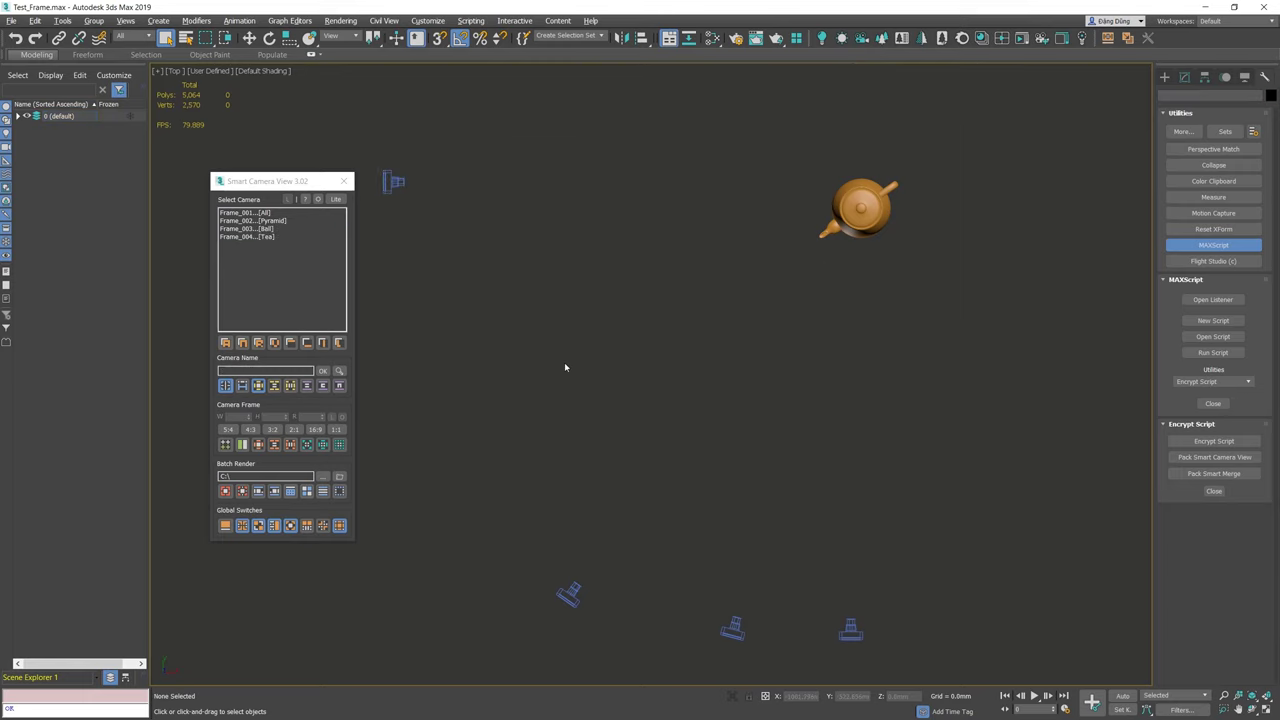
Look through cameras Frame_001 to Frame_004 in turn to check each one's scene state, and clear the selection
left_click(250, 214)
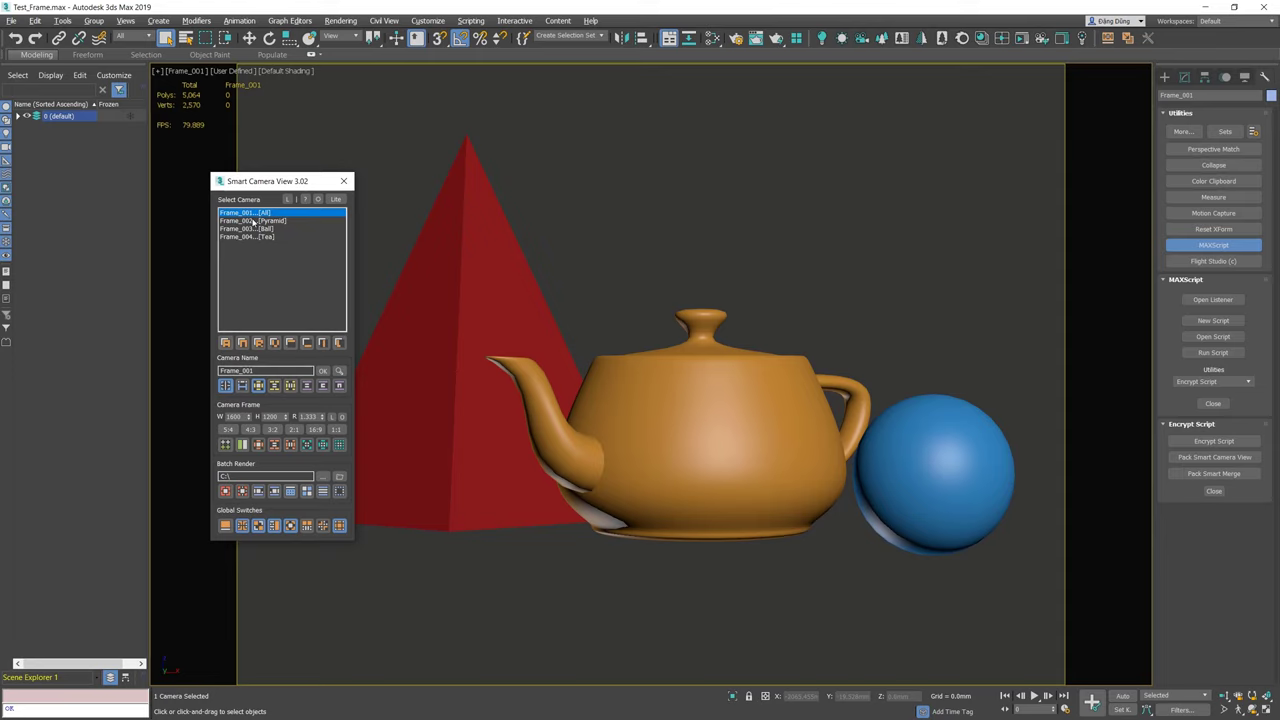
left_click(259, 221)
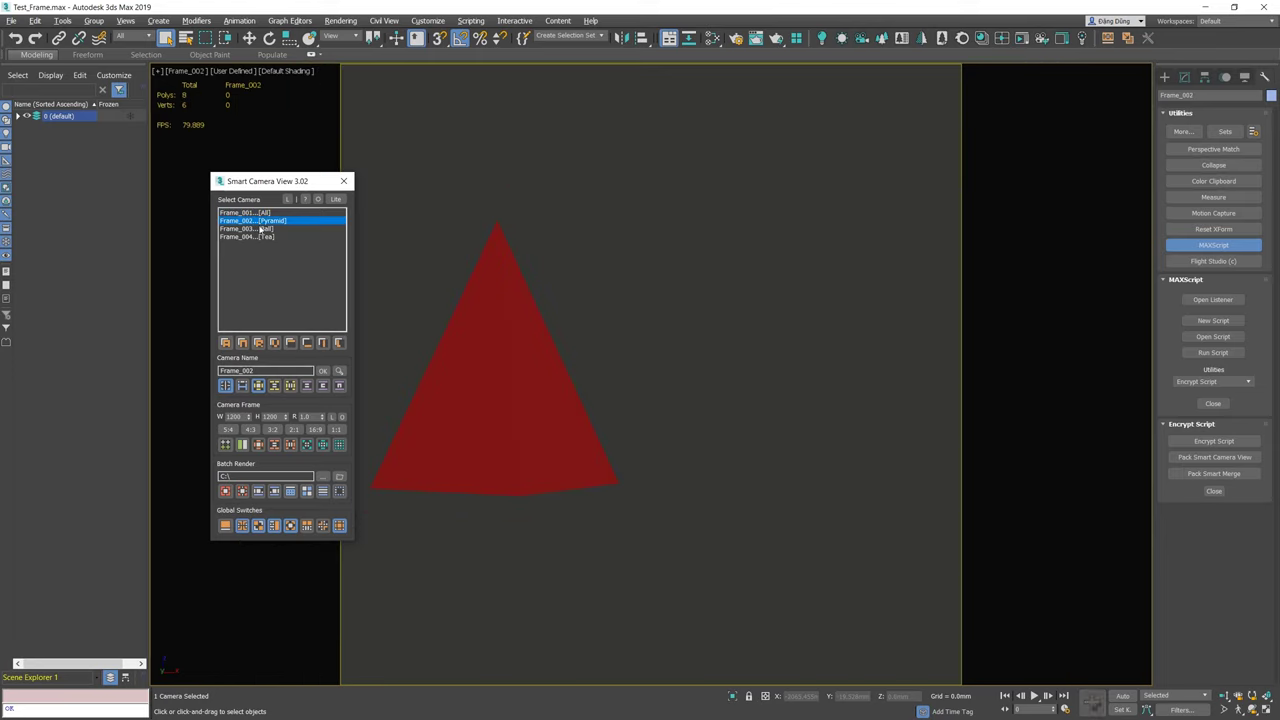
left_click(261, 229)
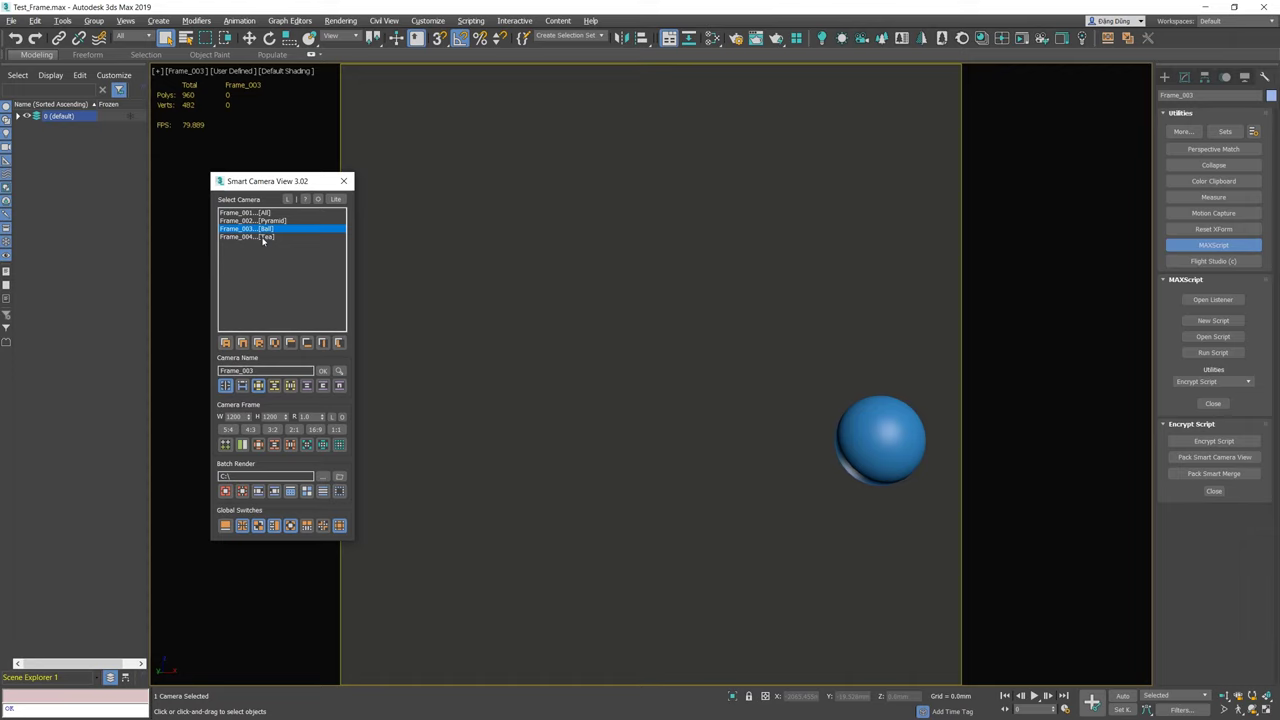
left_click(263, 237)
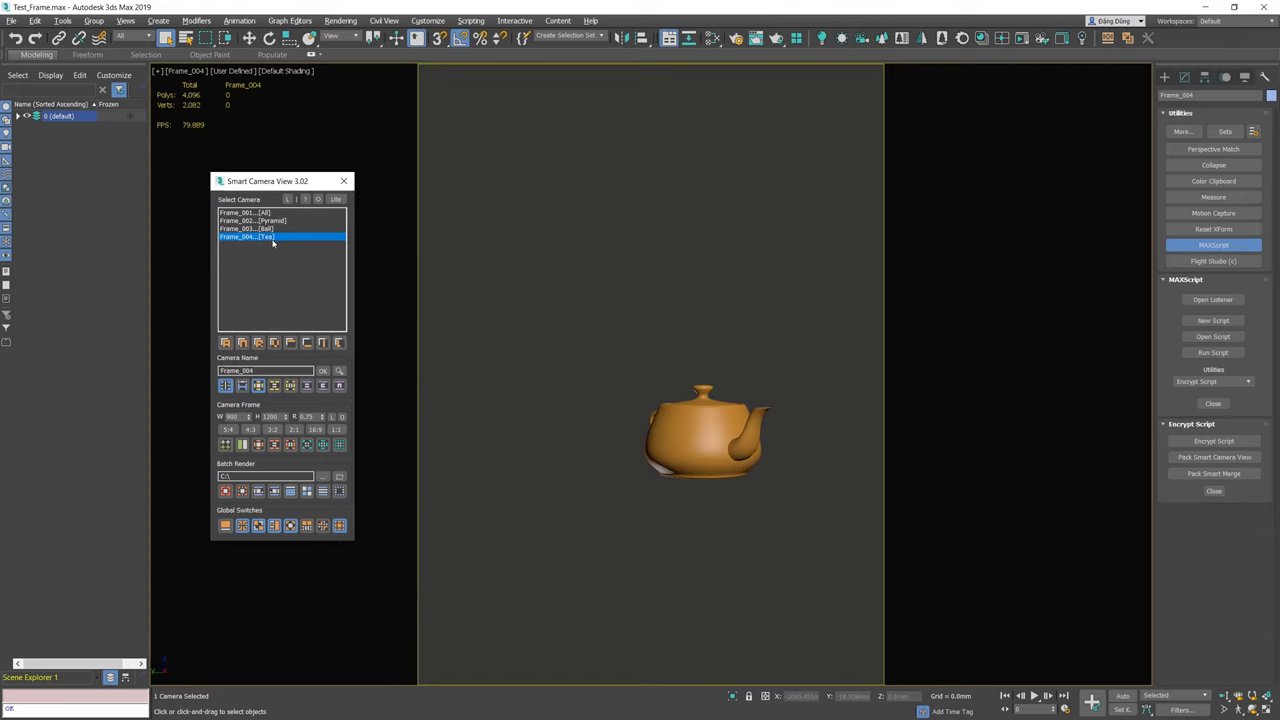
left_click(552, 290)
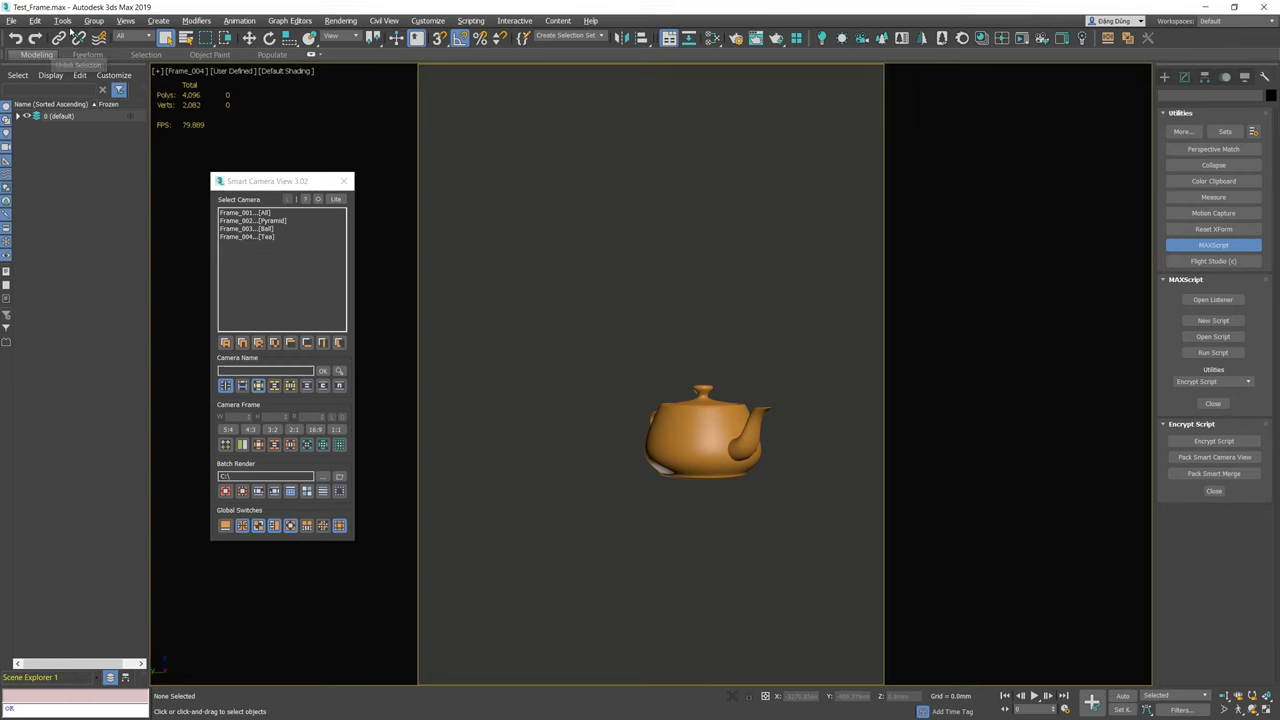
Review which parts a scene state can store in the scene state manager, without saving a new one
left_click(63, 21)
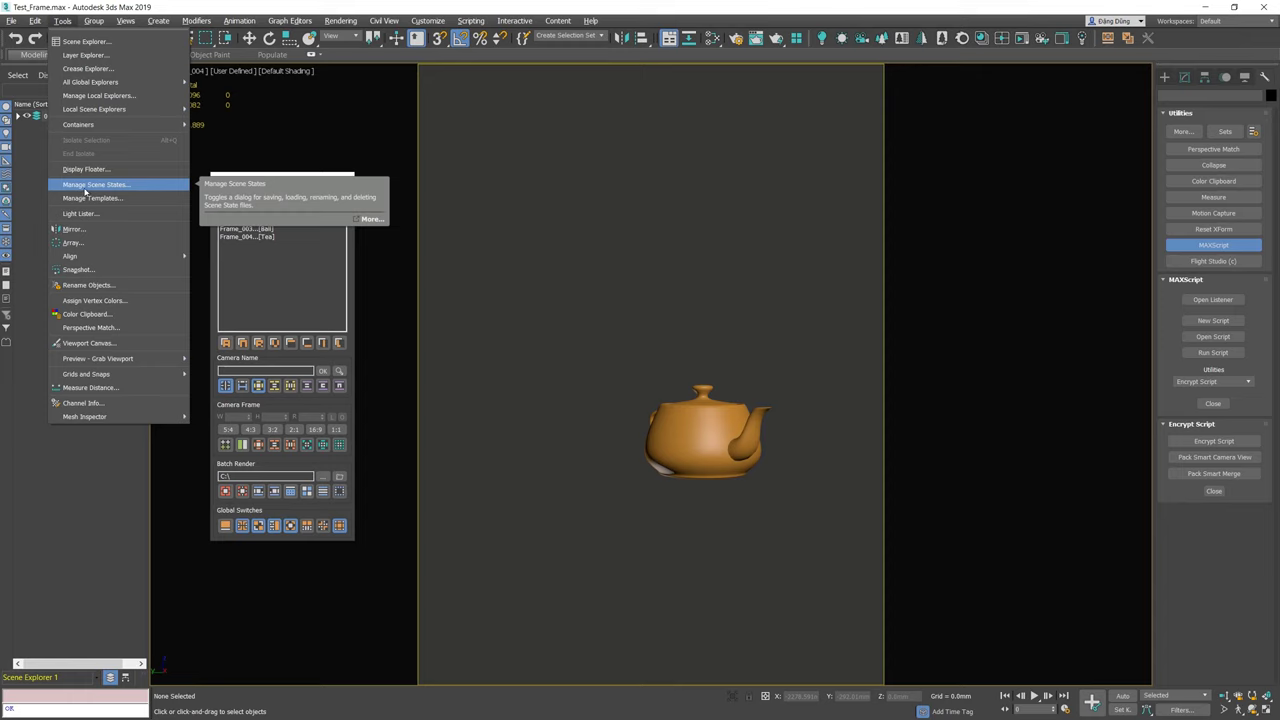
left_click(88, 186)
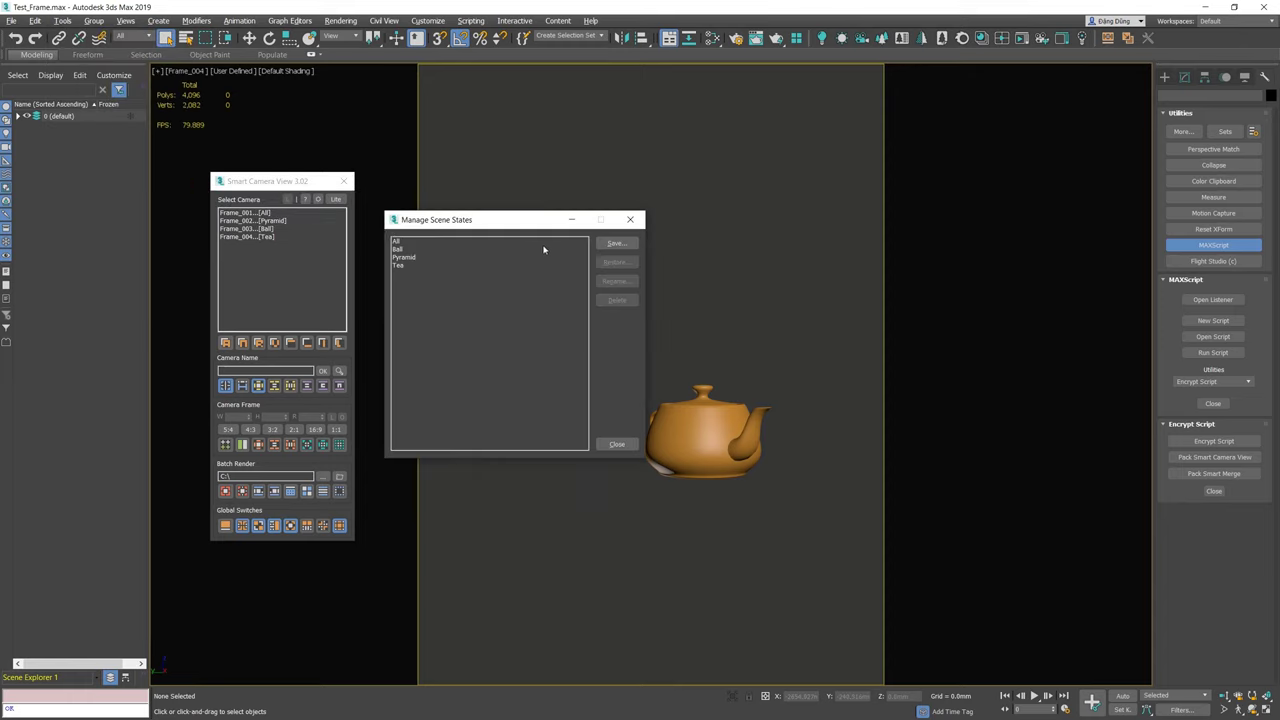
left_click(616, 243)
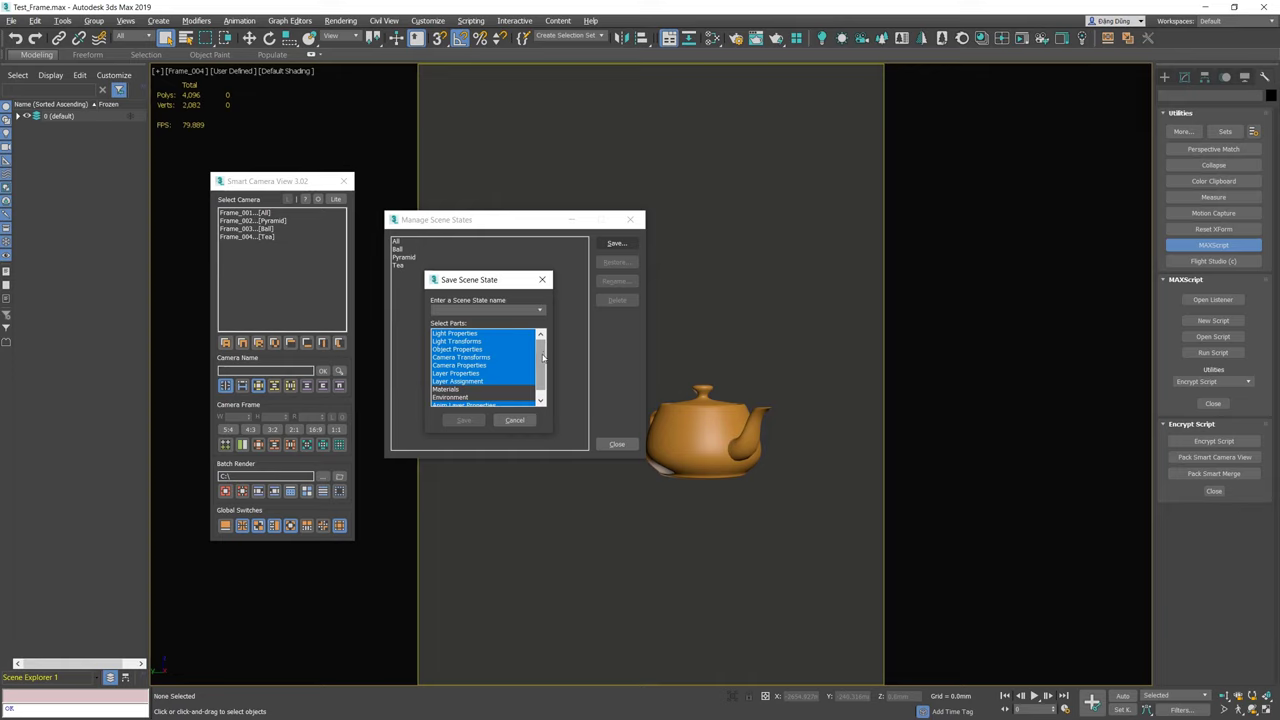
scroll(512, 394, "down", 1)
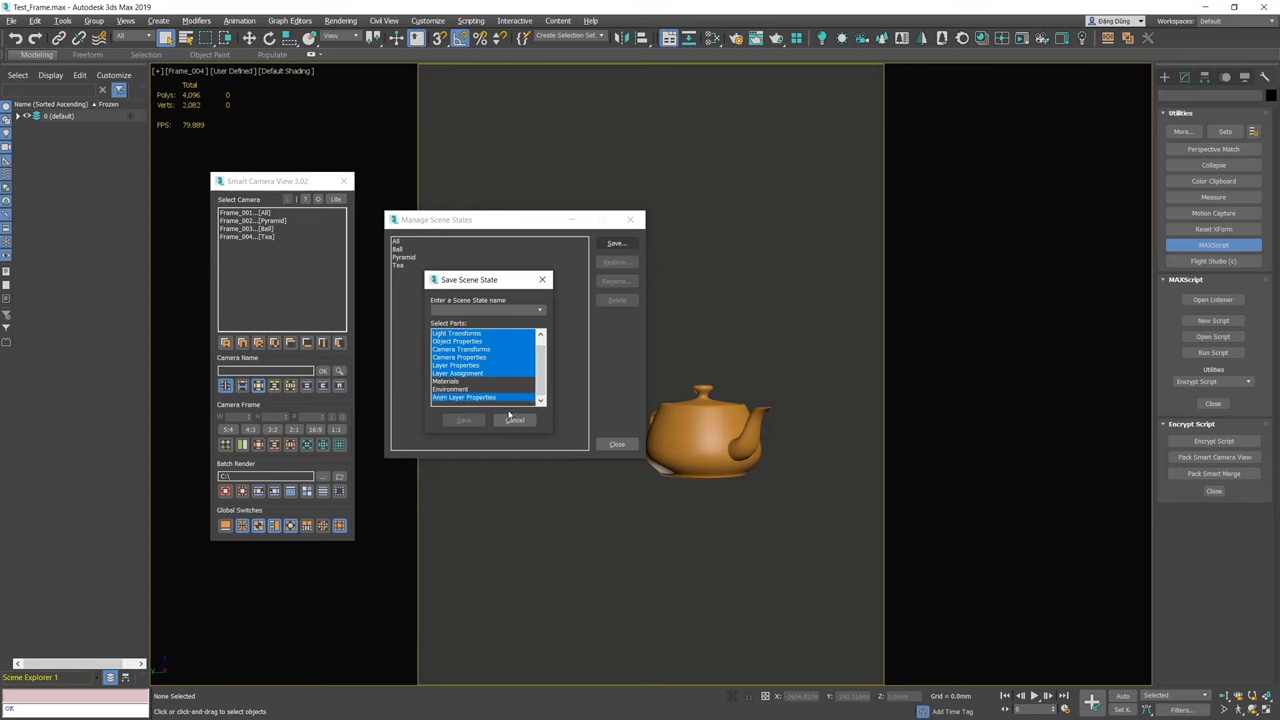
left_click(514, 420)
left_click(630, 219)
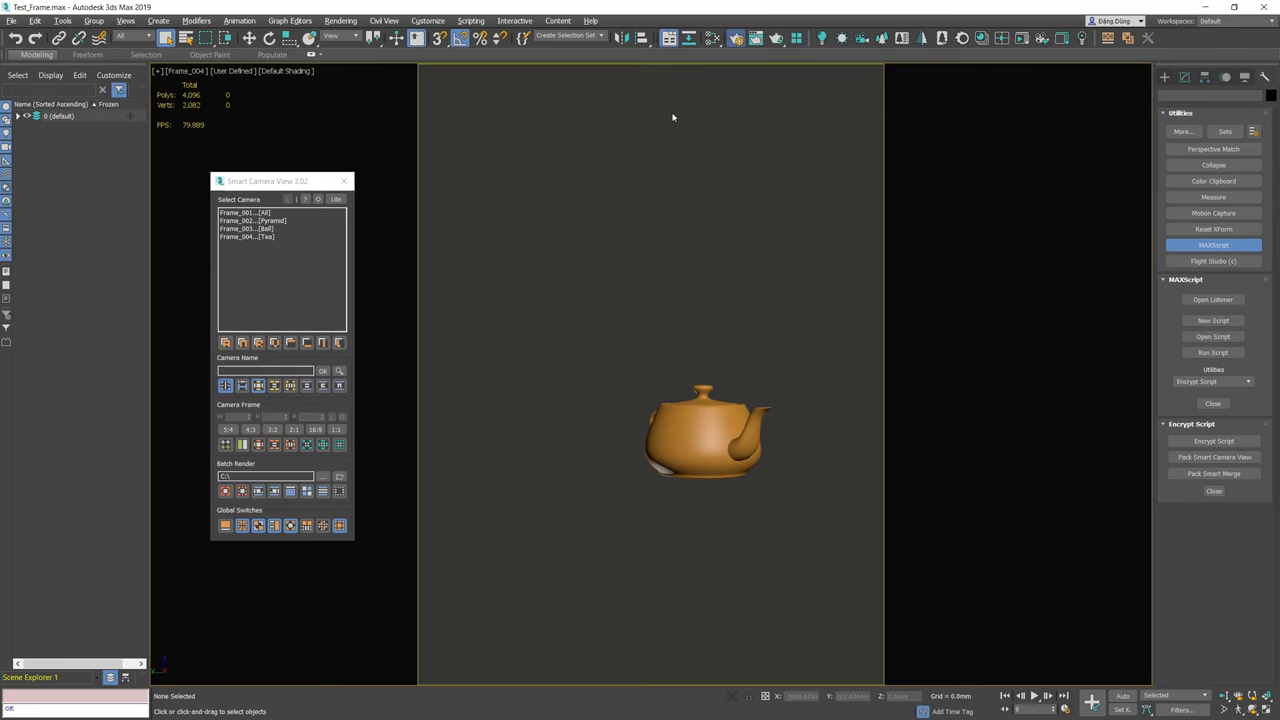
Review the camera, performance and scene settings of the Corona render setup
left_click_drag(777, 151, 601, 165)
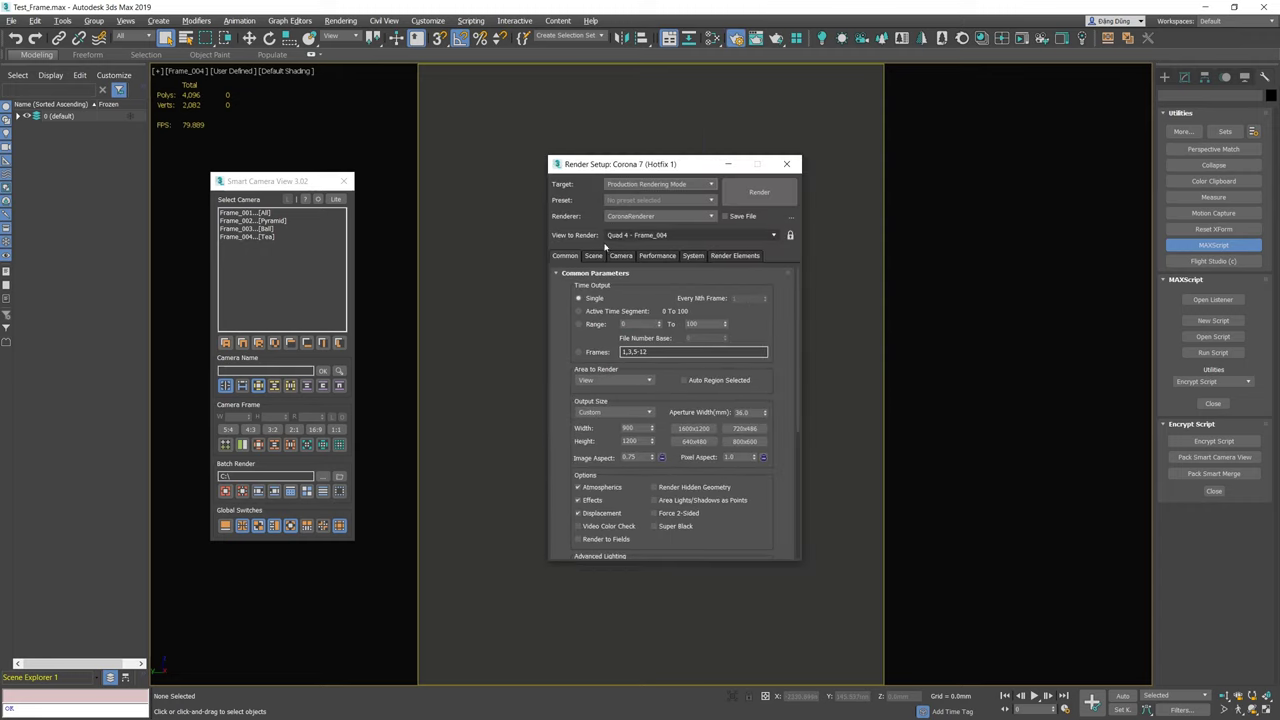
left_click(620, 255)
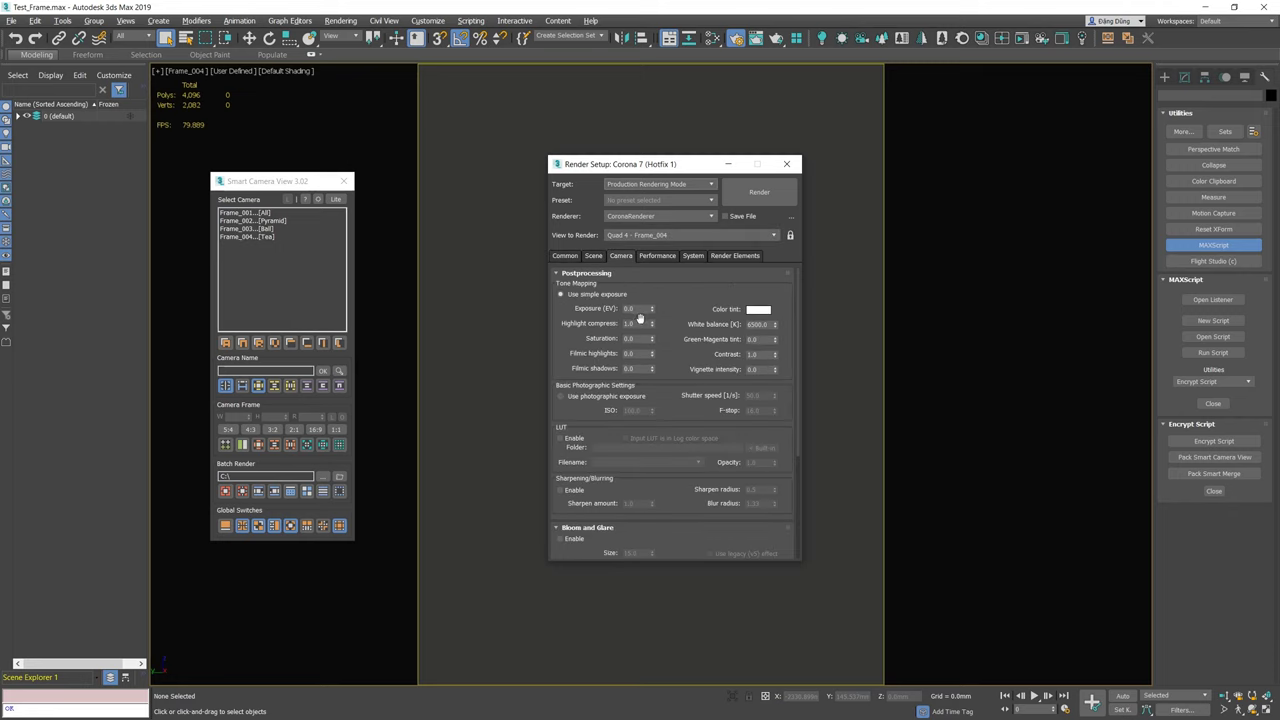
left_click(650, 257)
left_click(594, 257)
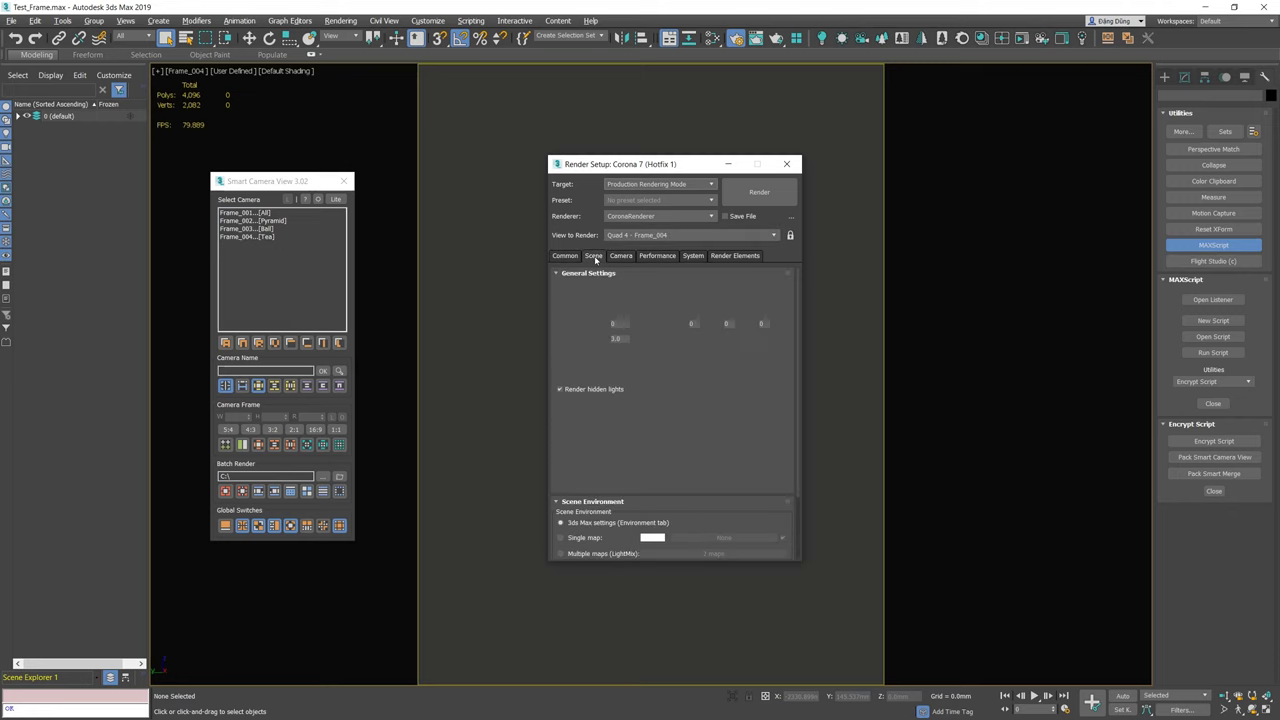
Save the Corona render settings as preset Corona_3Noise with the Effects, Environment and Corona 7 (Hotfix 1) categories, leaving out Common
left_click(668, 217)
left_click(648, 229)
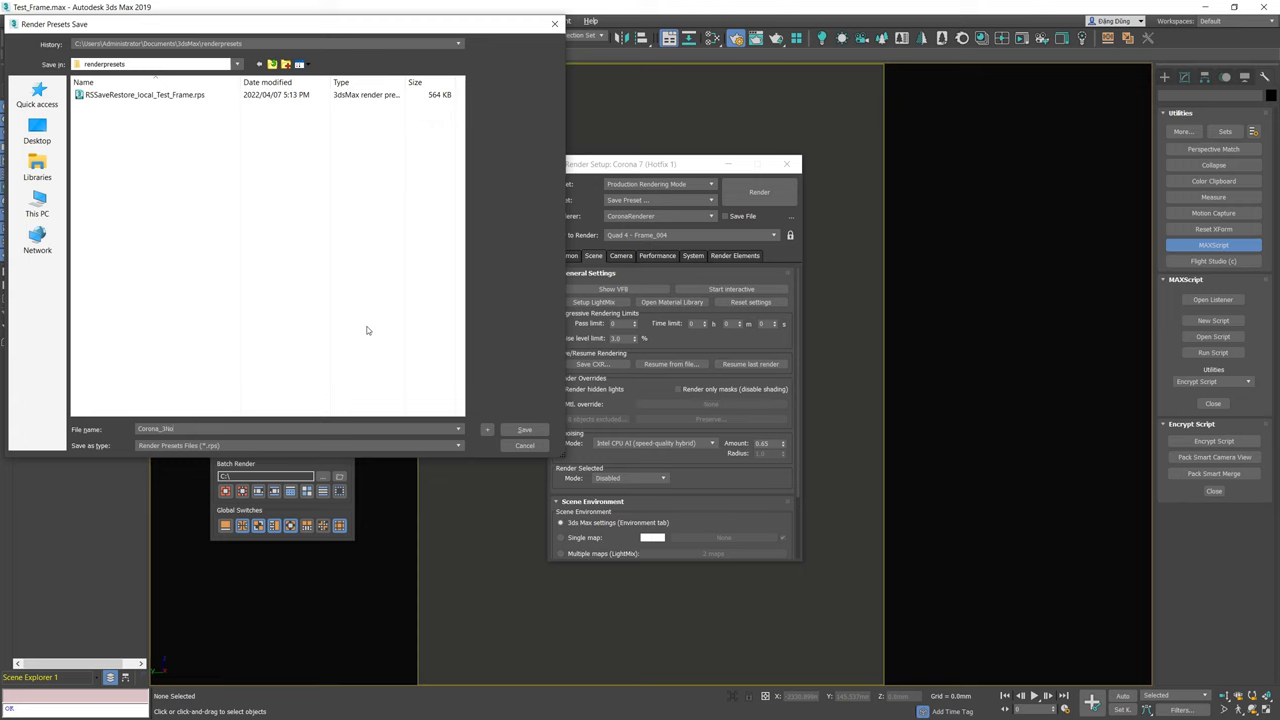
type("se")
left_click(534, 434)
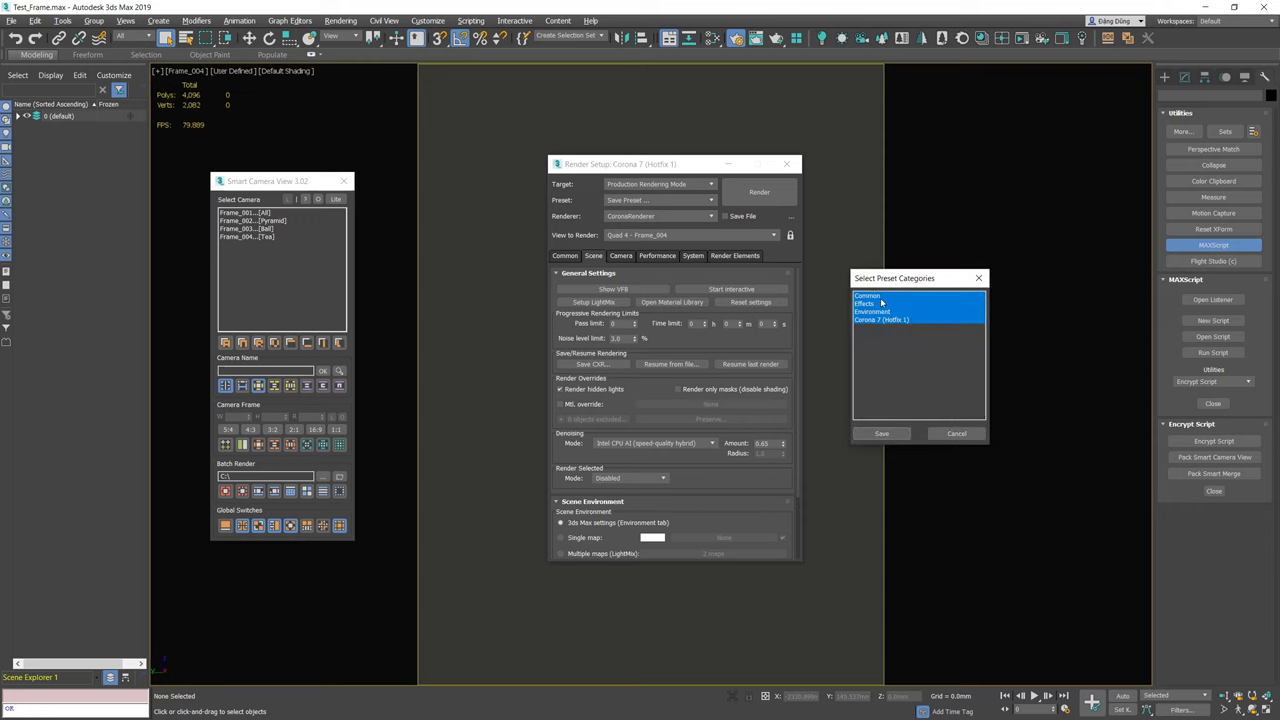
left_click(888, 319)
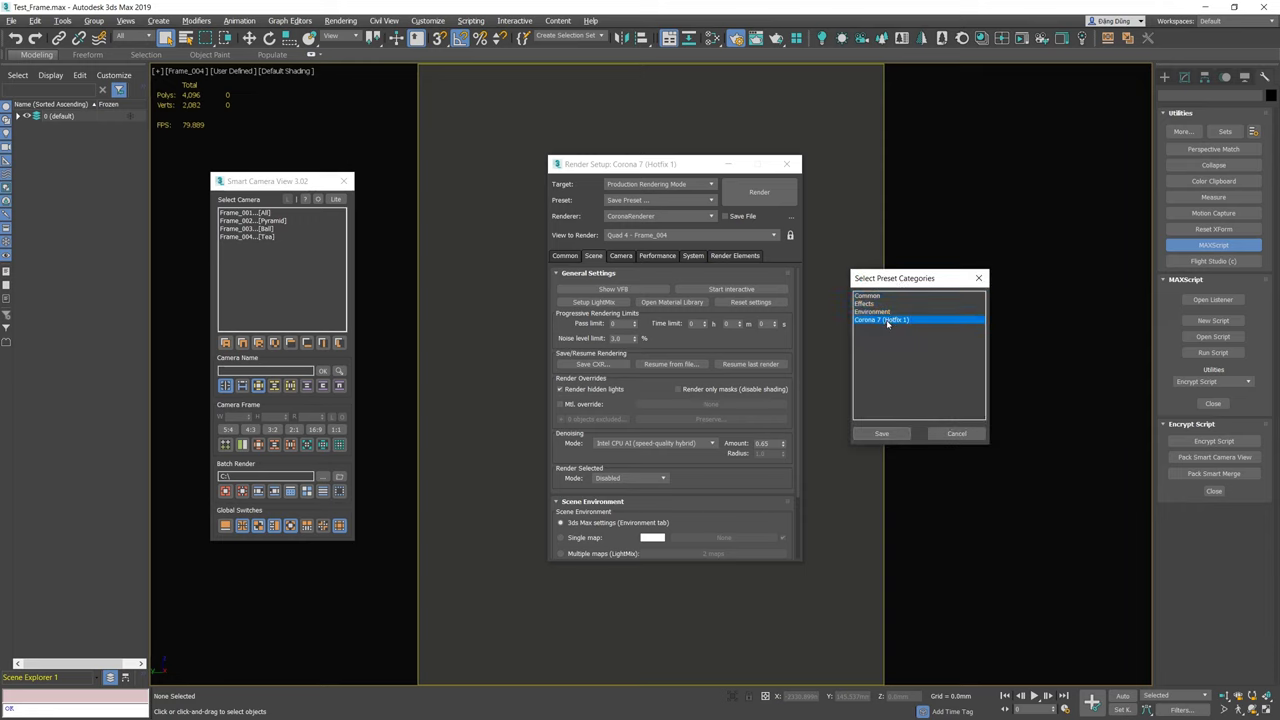
left_click(884, 305, "shift")
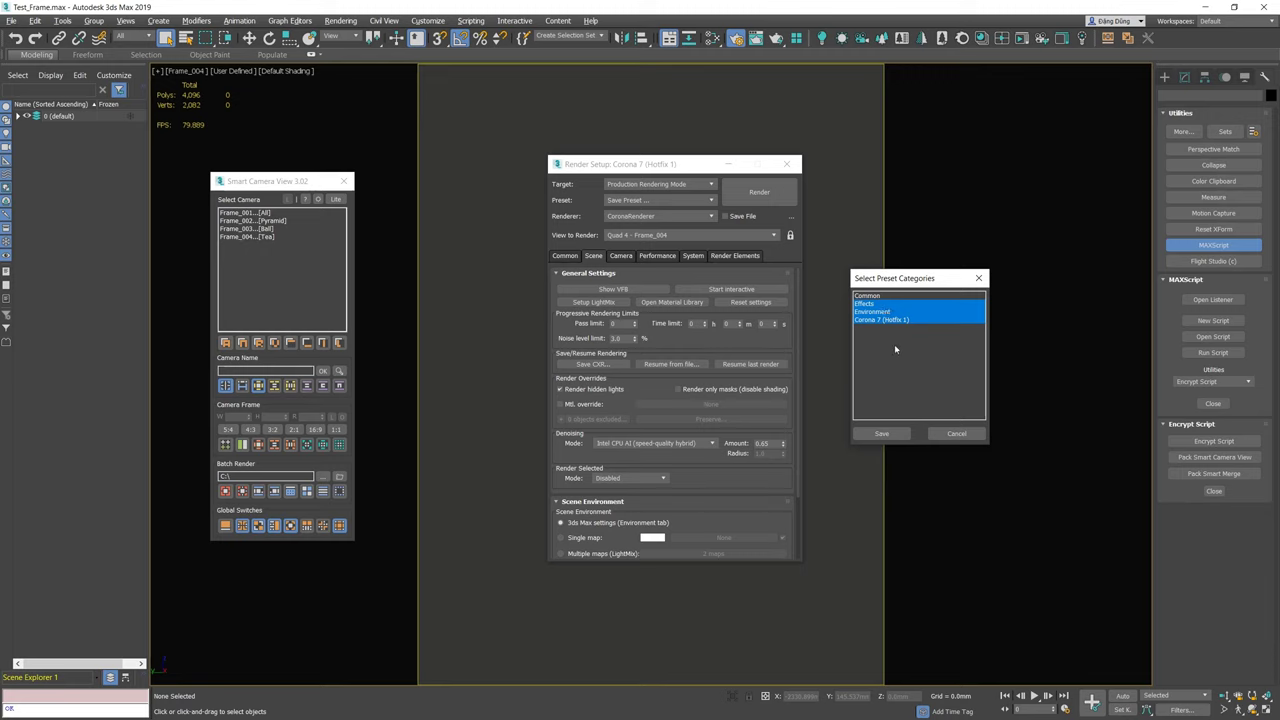
left_click(889, 433)
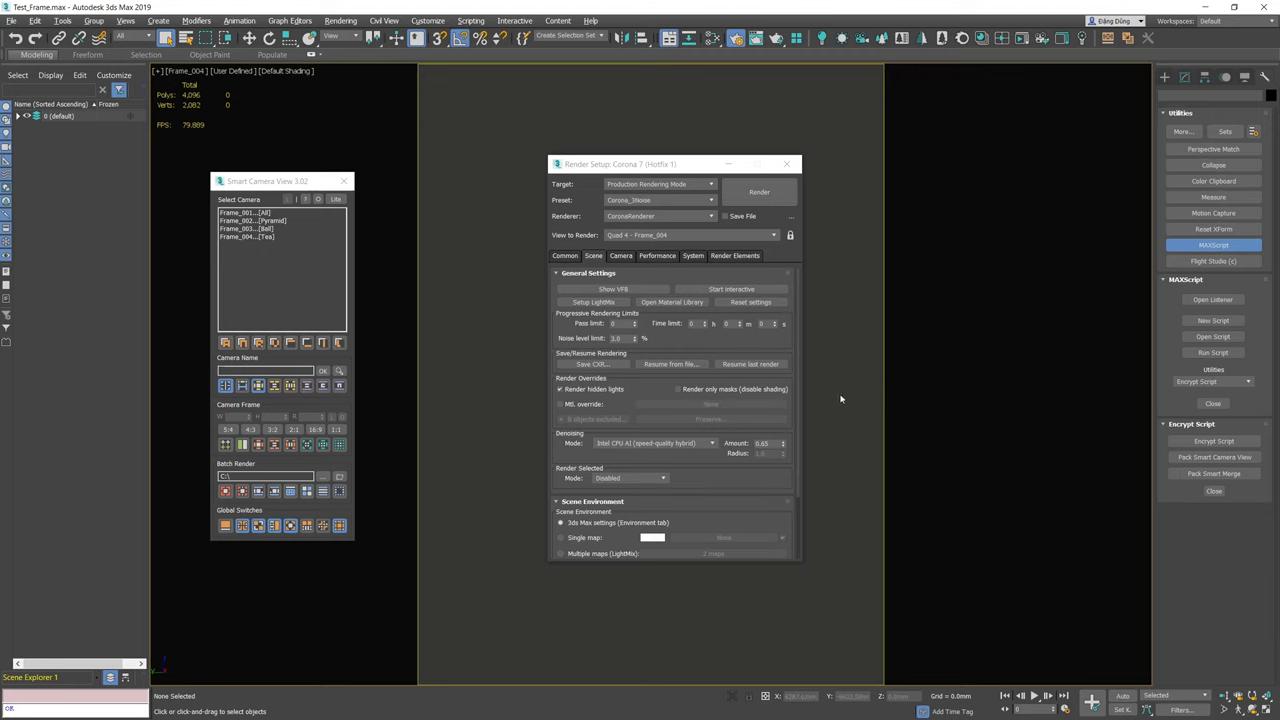
Set the noise level limit in the Corona render setup to 10%
left_click(577, 339)
double_click(613, 338)
type("10")
Save the render settings as preset Corona_10Noise with the Effects, Environment and Corona 7 (Hotfix 1) categories, leaving out Common
left_click(660, 200)
left_click(645, 237)
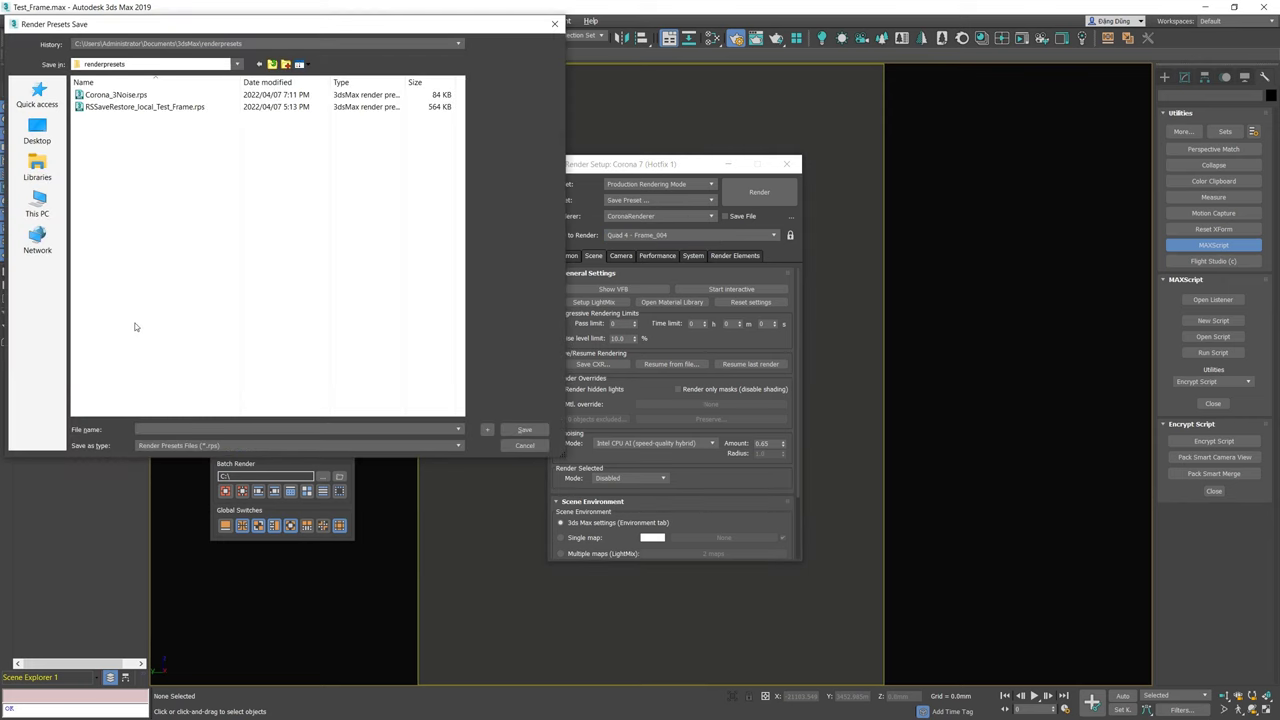
type("Cpor")
key("BackSpace")
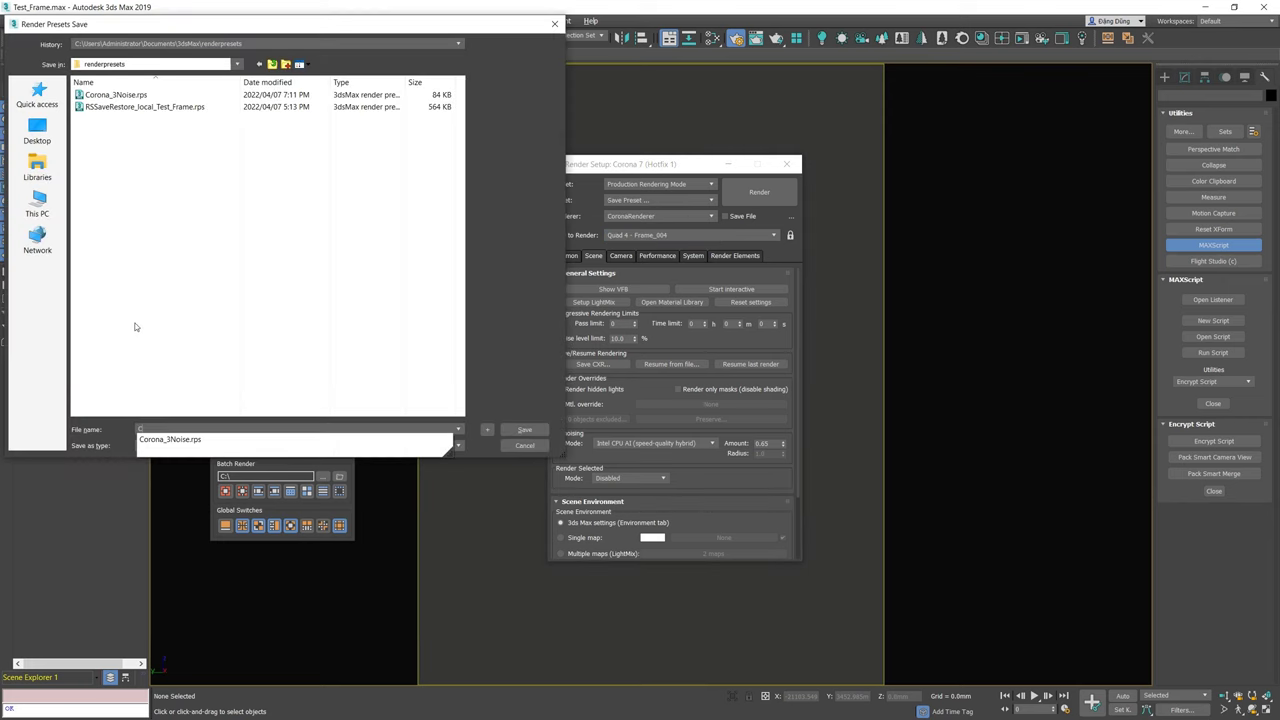
type("orona_10Noise")
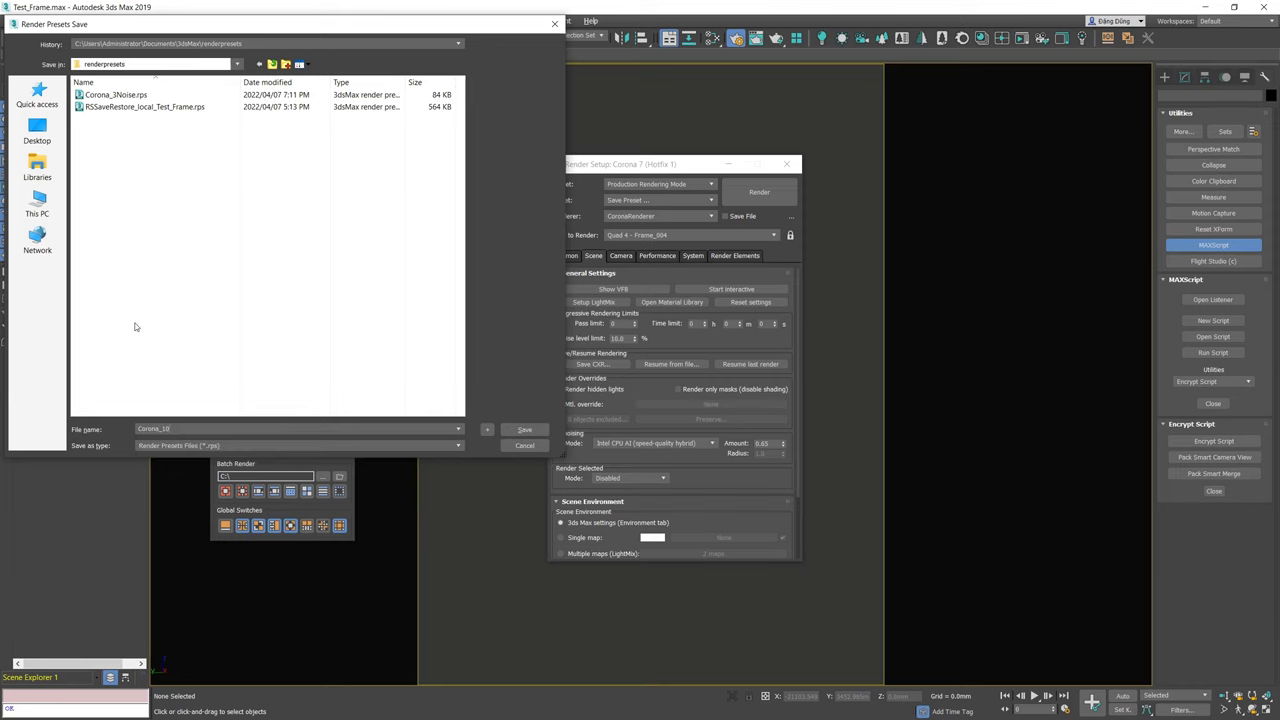
left_click(523, 428)
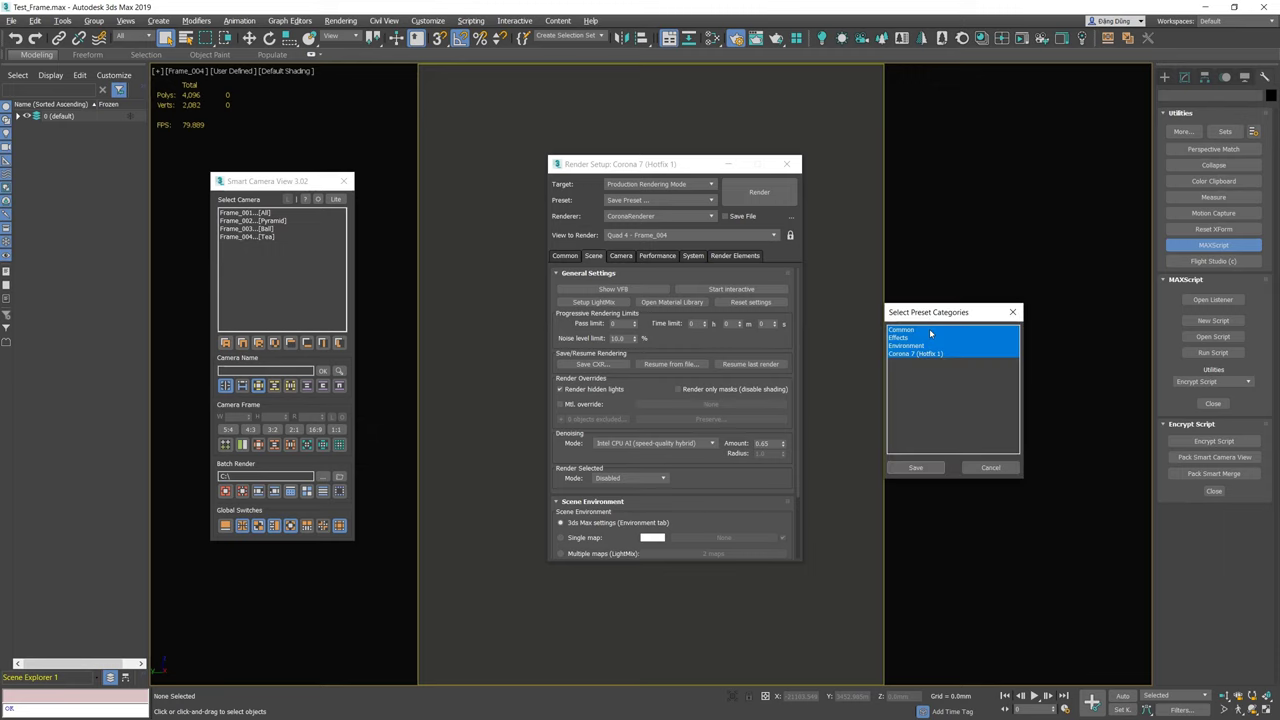
left_click(929, 330)
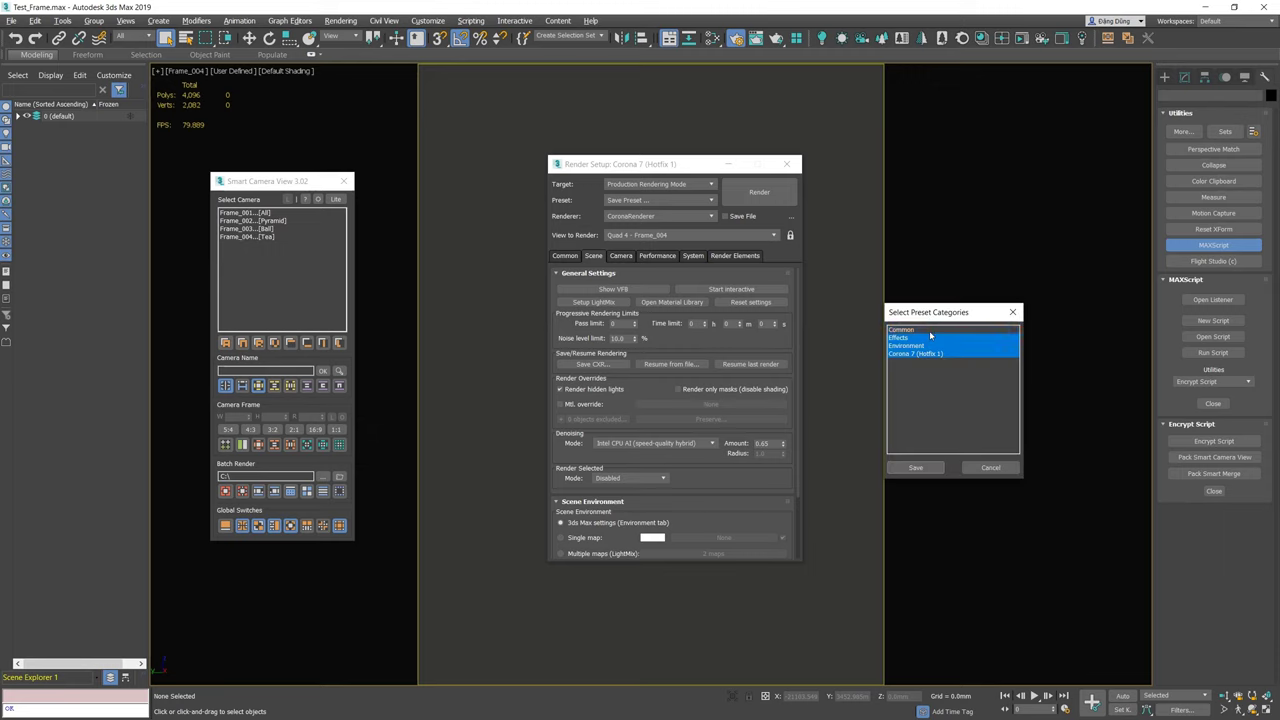
left_click(916, 468)
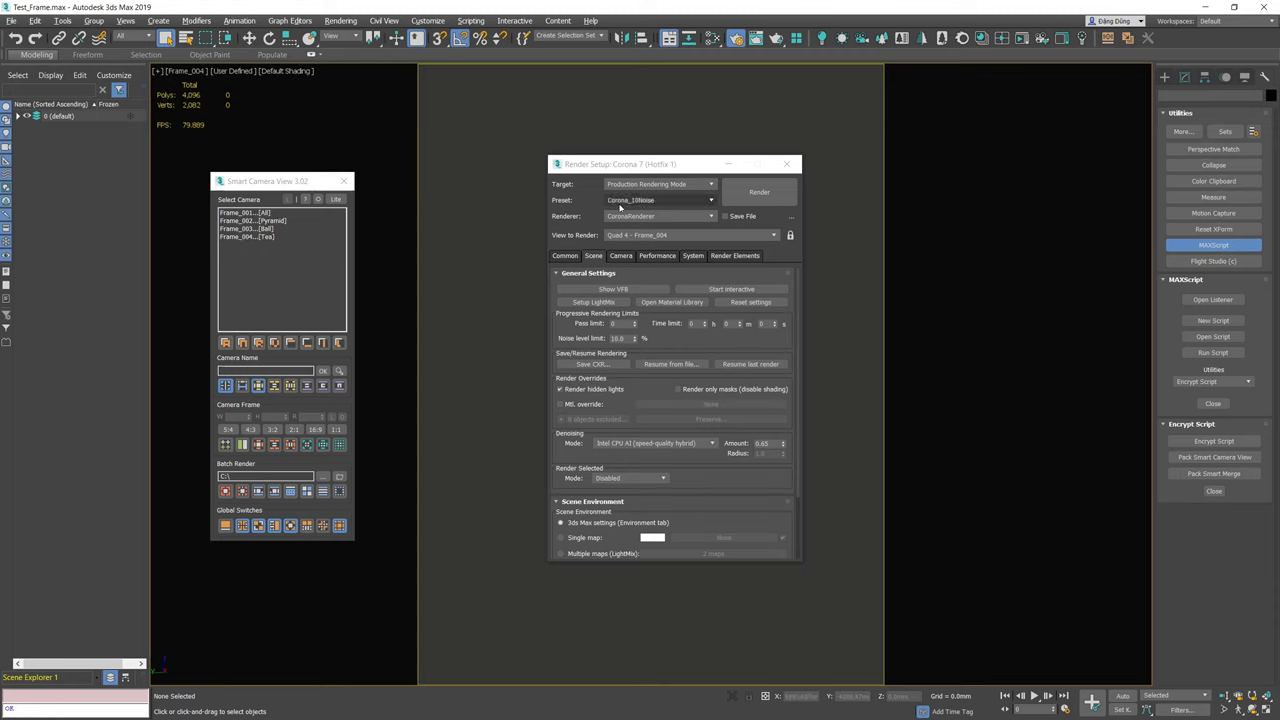
left_click(660, 200)
left_click(522, 236)
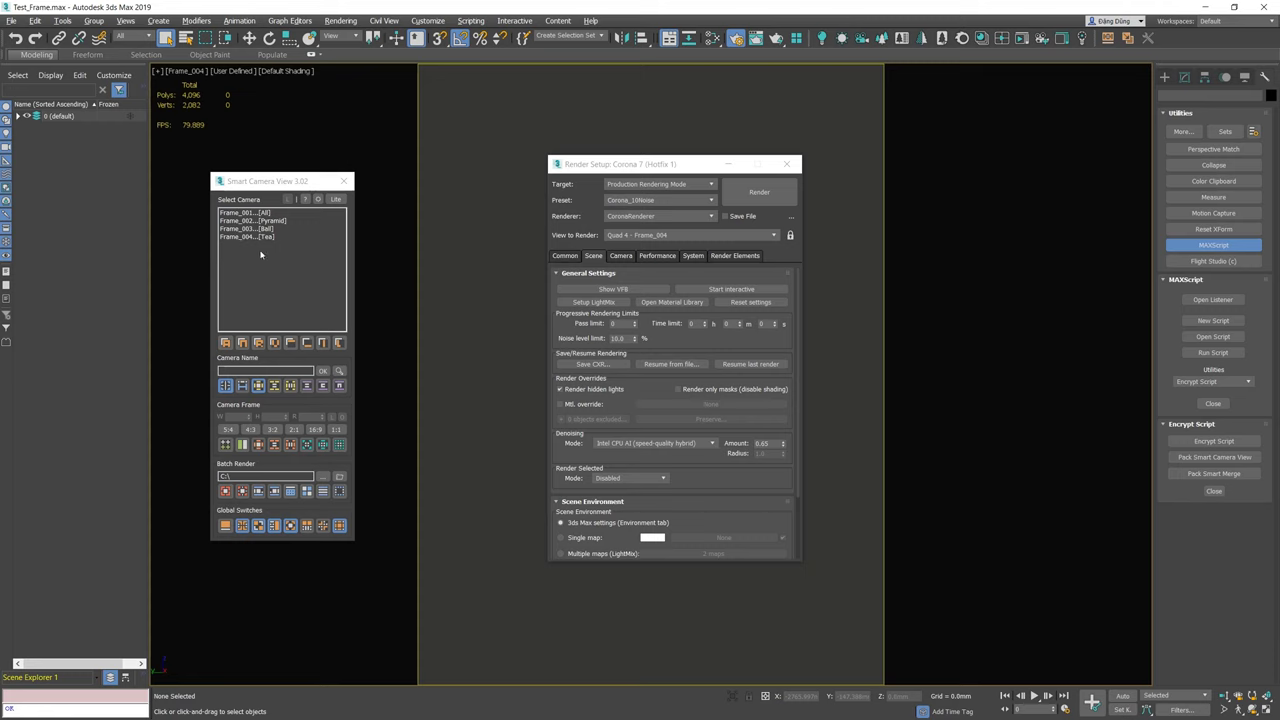
Assign the Corona_3Noise render preset to cameras Frame_001 and Frame_002, and show render presets instead of scene states in the camera list
left_click(247, 213)
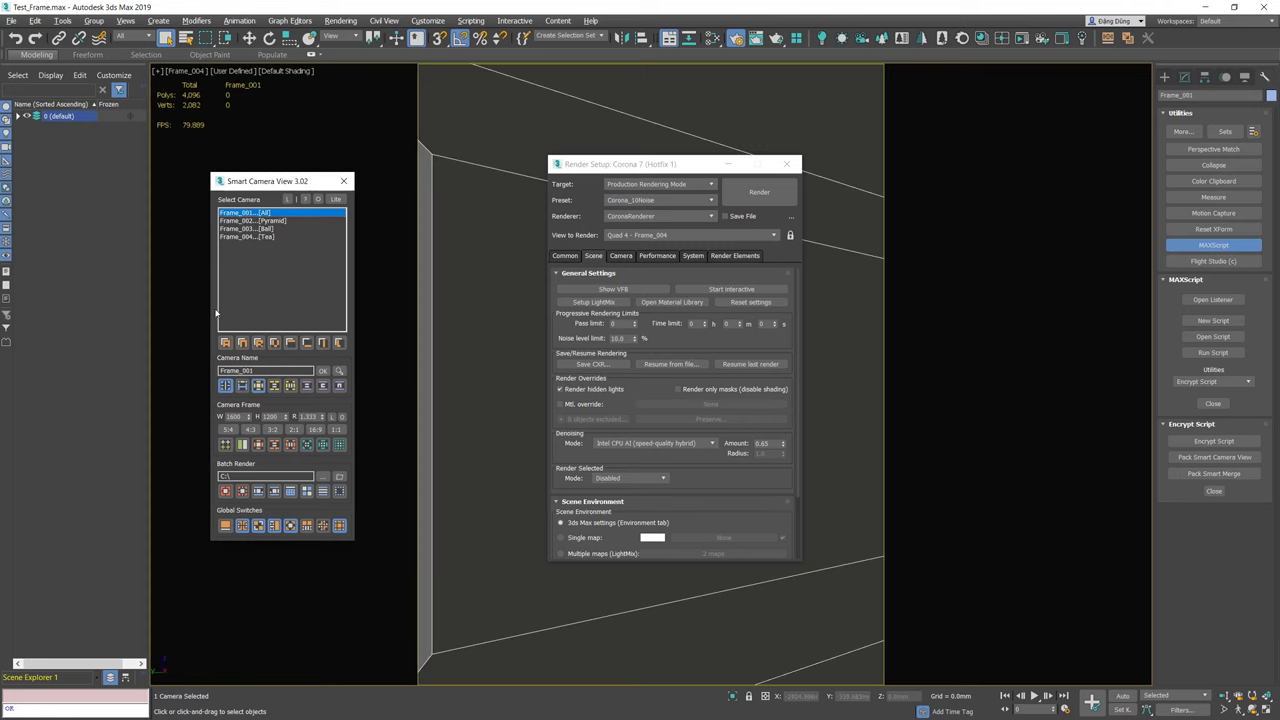
left_click(296, 221, "ctrl")
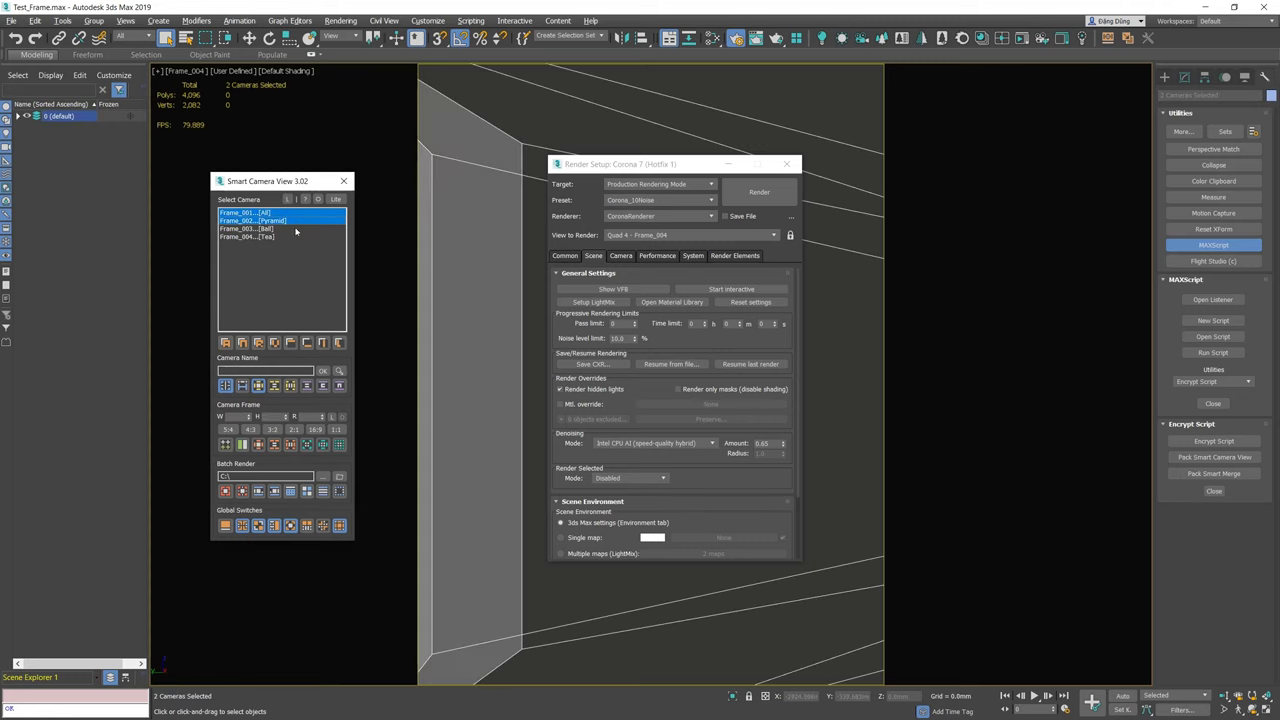
left_click(274, 446)
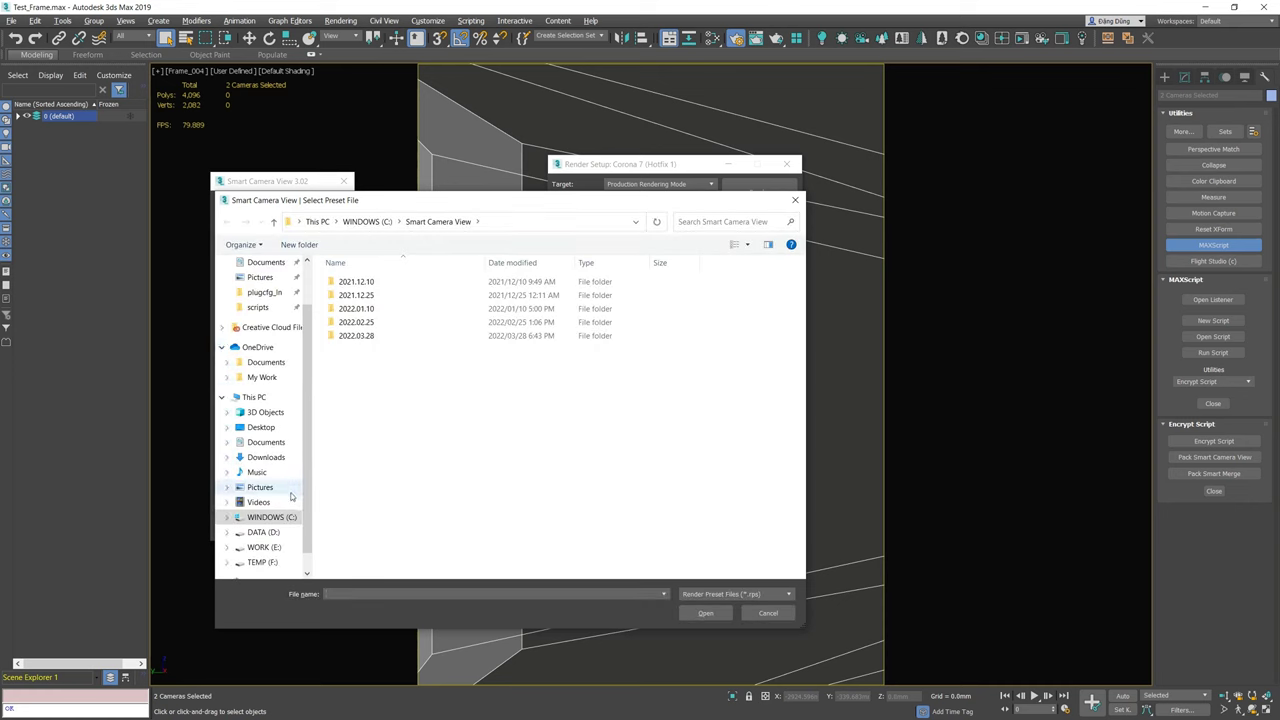
left_click(266, 442)
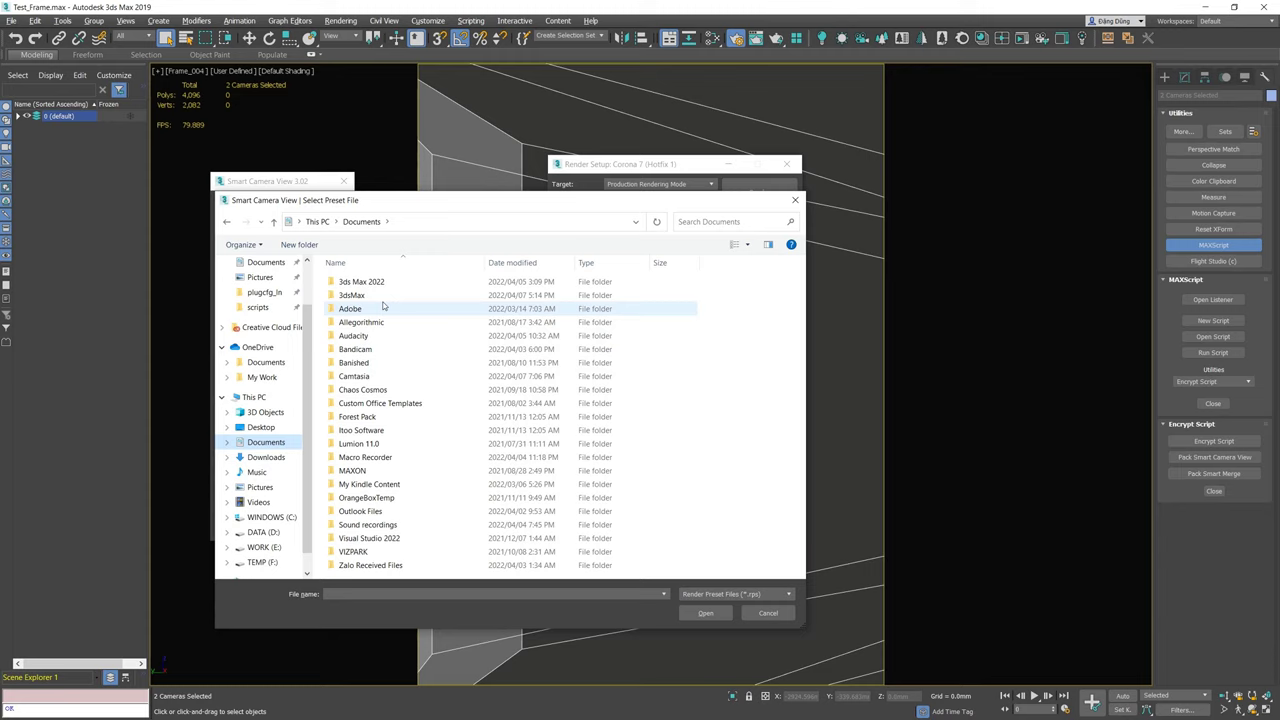
double_click(385, 295)
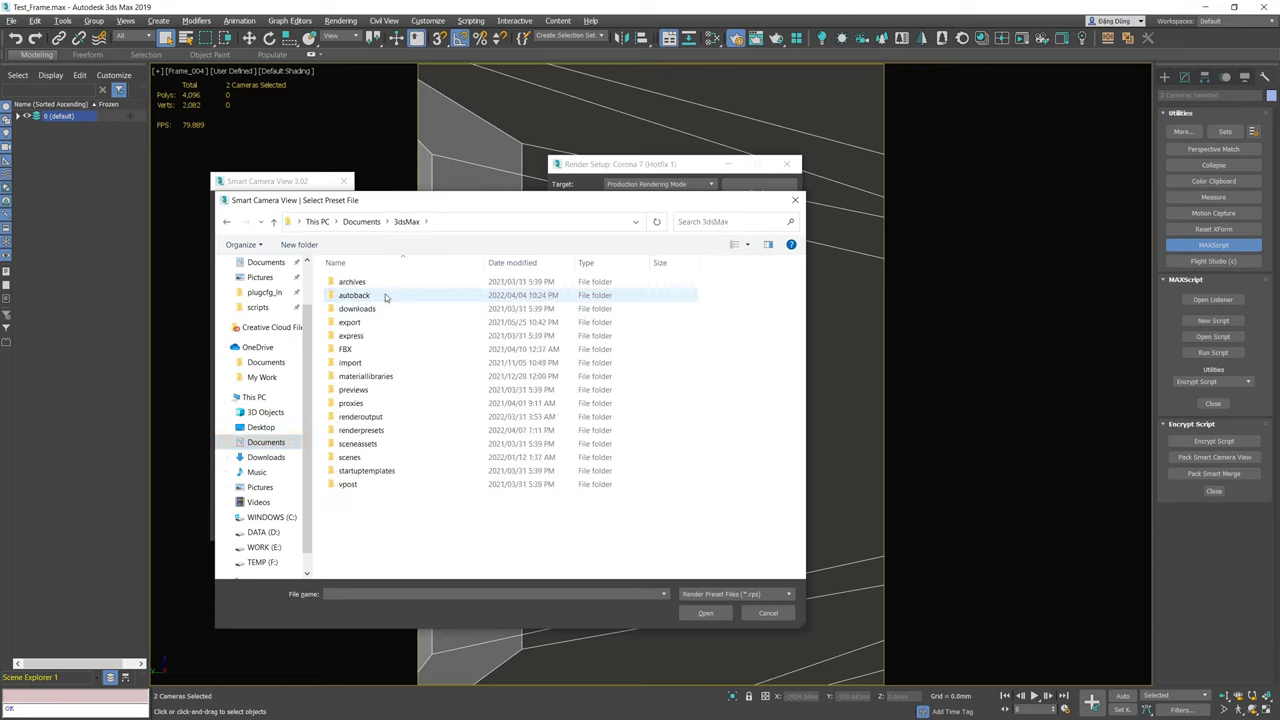
double_click(362, 430)
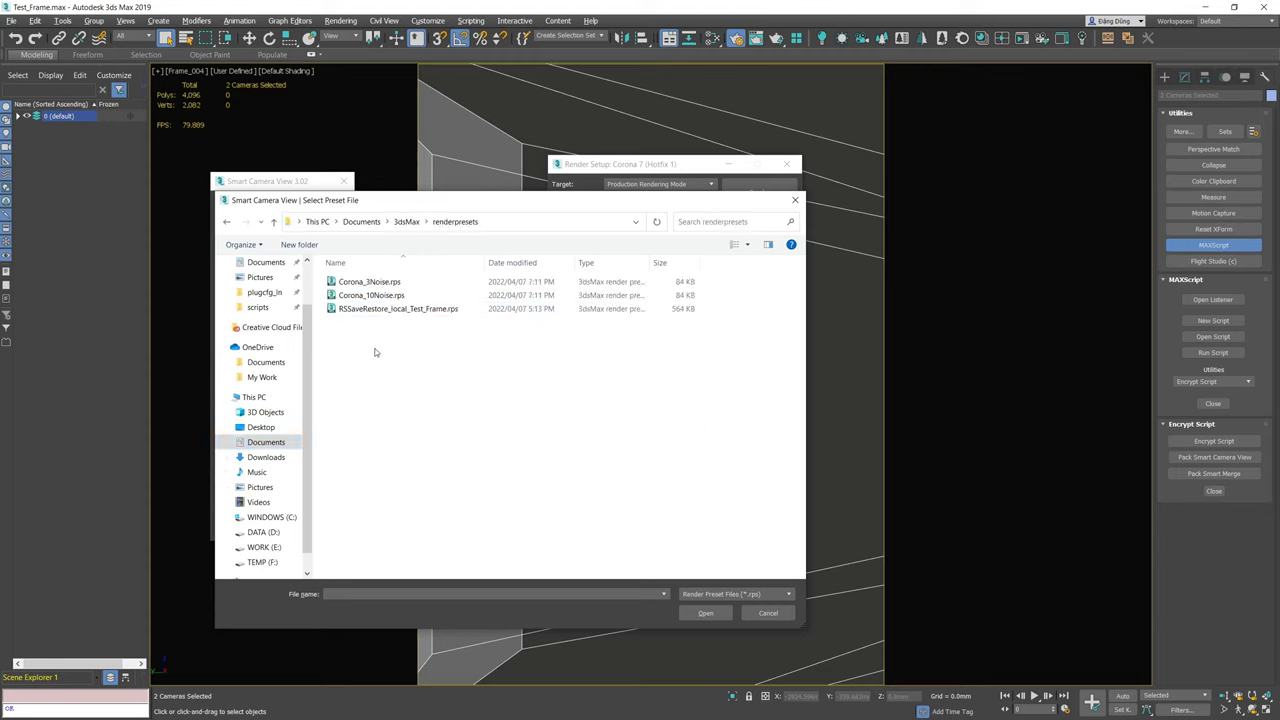
double_click(383, 294)
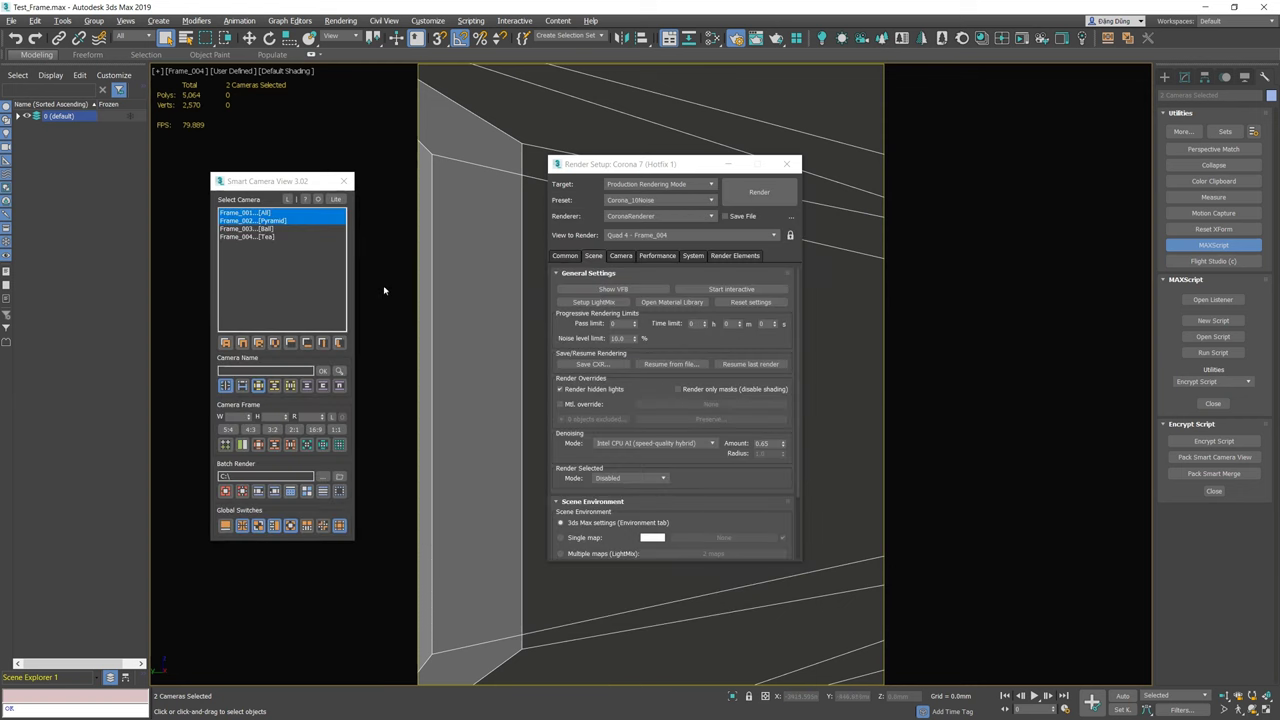
left_click(272, 390)
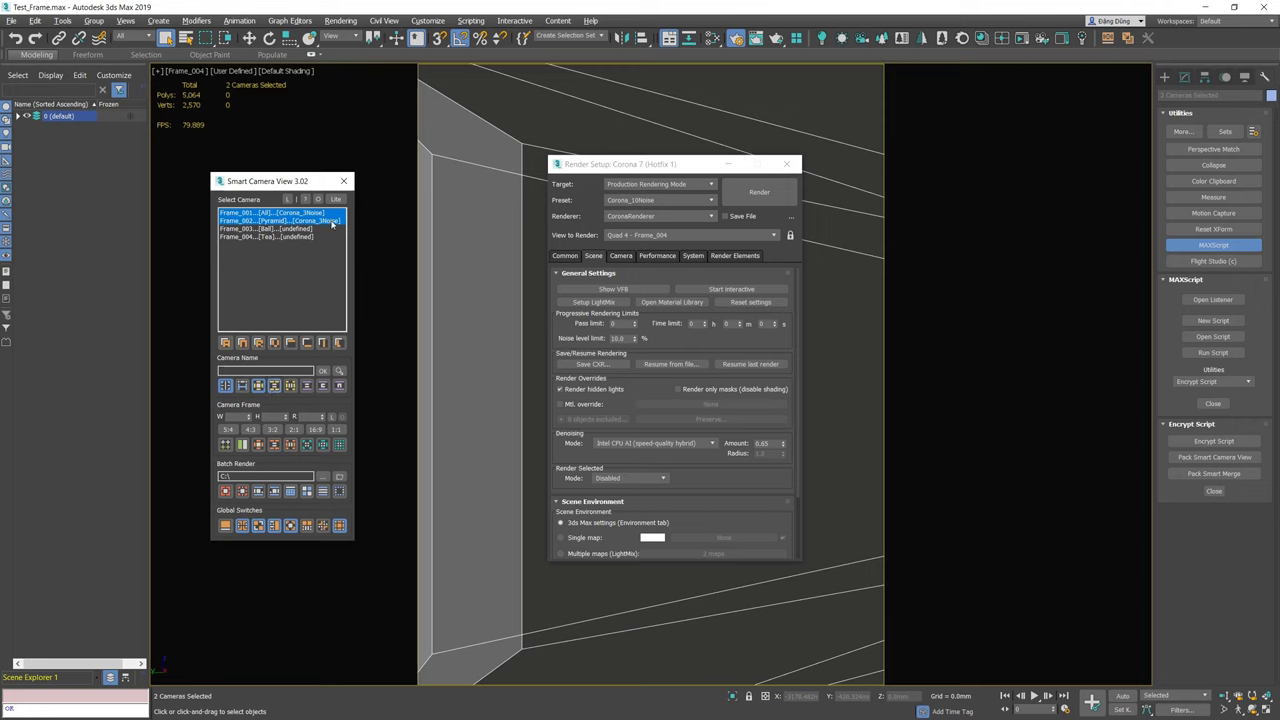
left_click(256, 388)
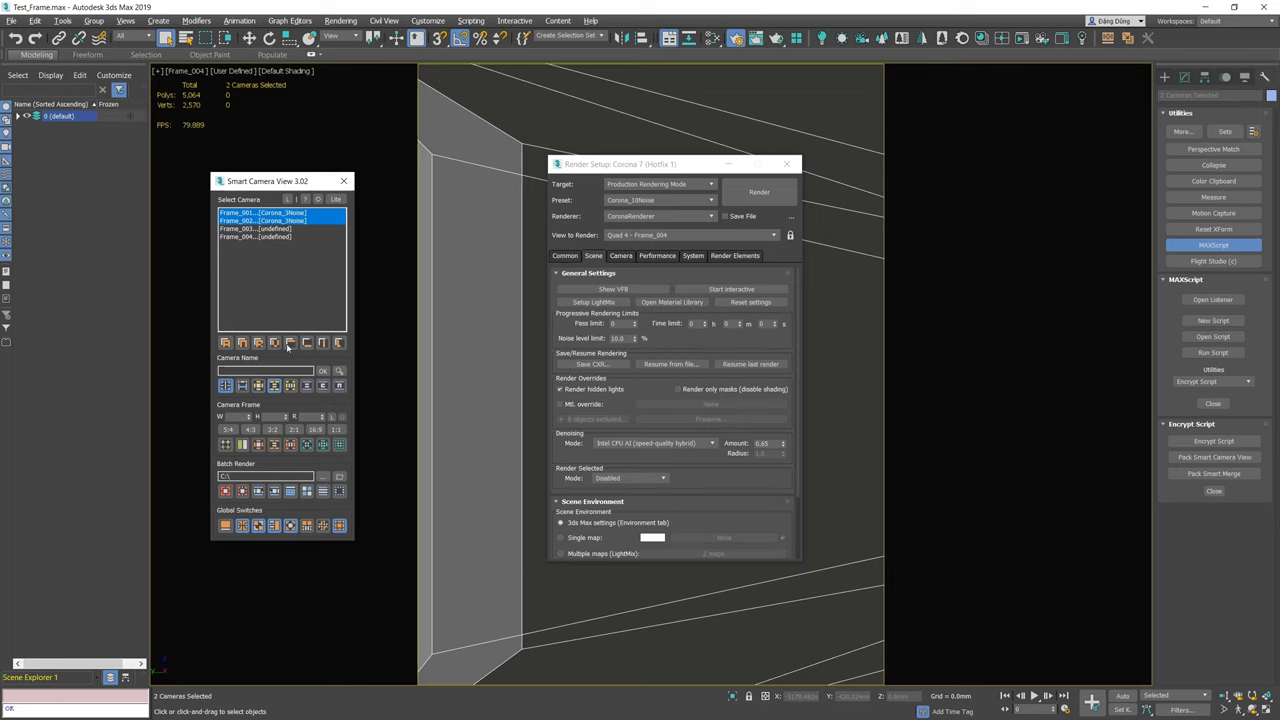
Assign the Corona_10Noise render preset to cameras Frame_003 and Frame_004, and clear the camera selection
left_click_drag(260, 229, 262, 237)
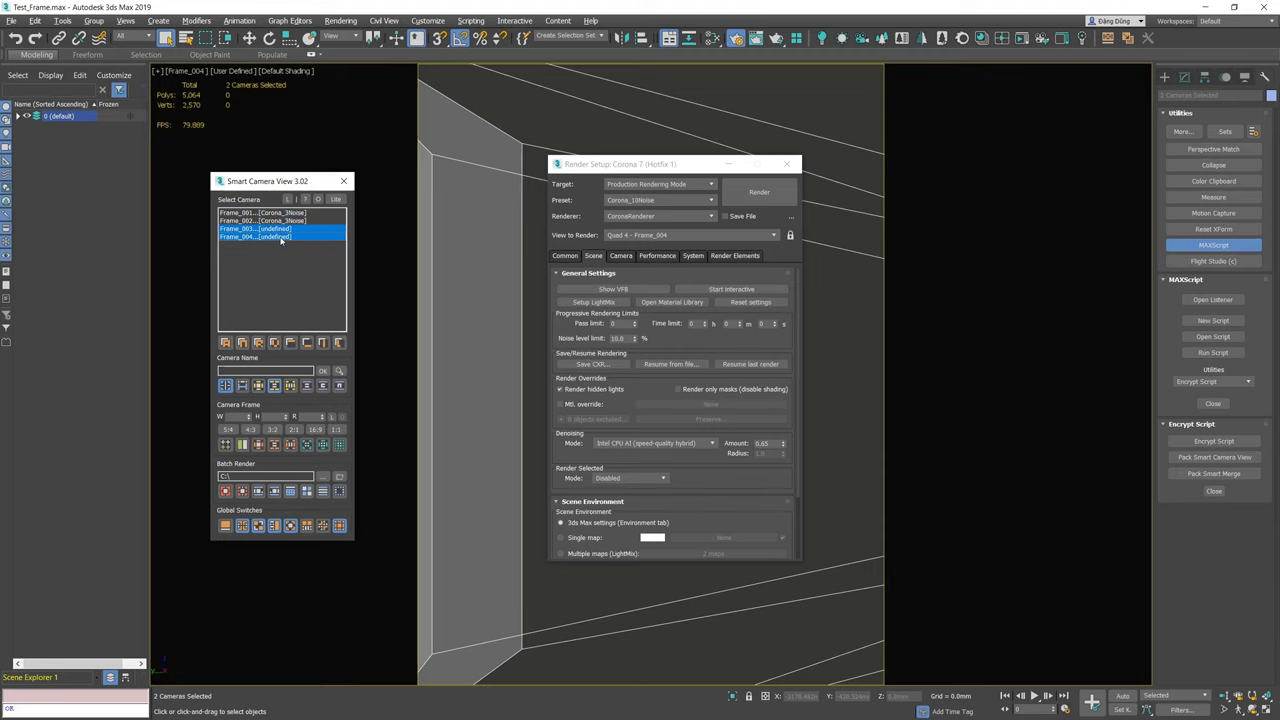
left_click(278, 444)
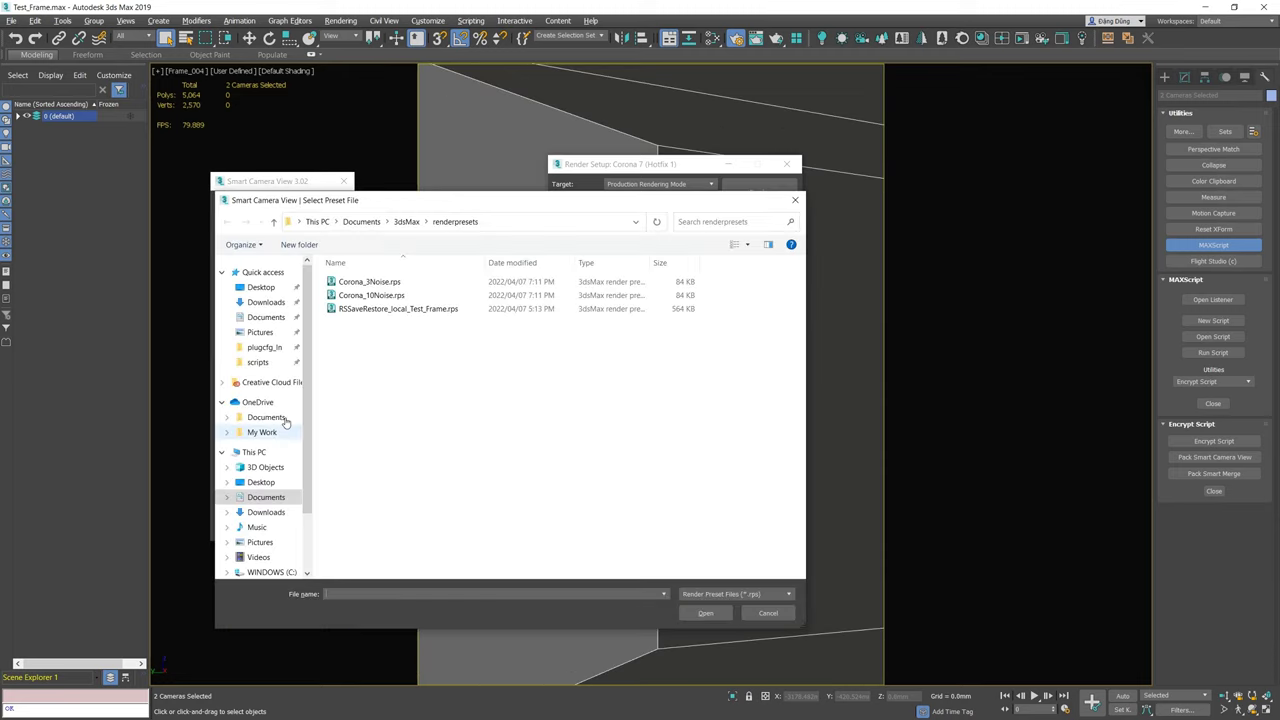
left_click(364, 297)
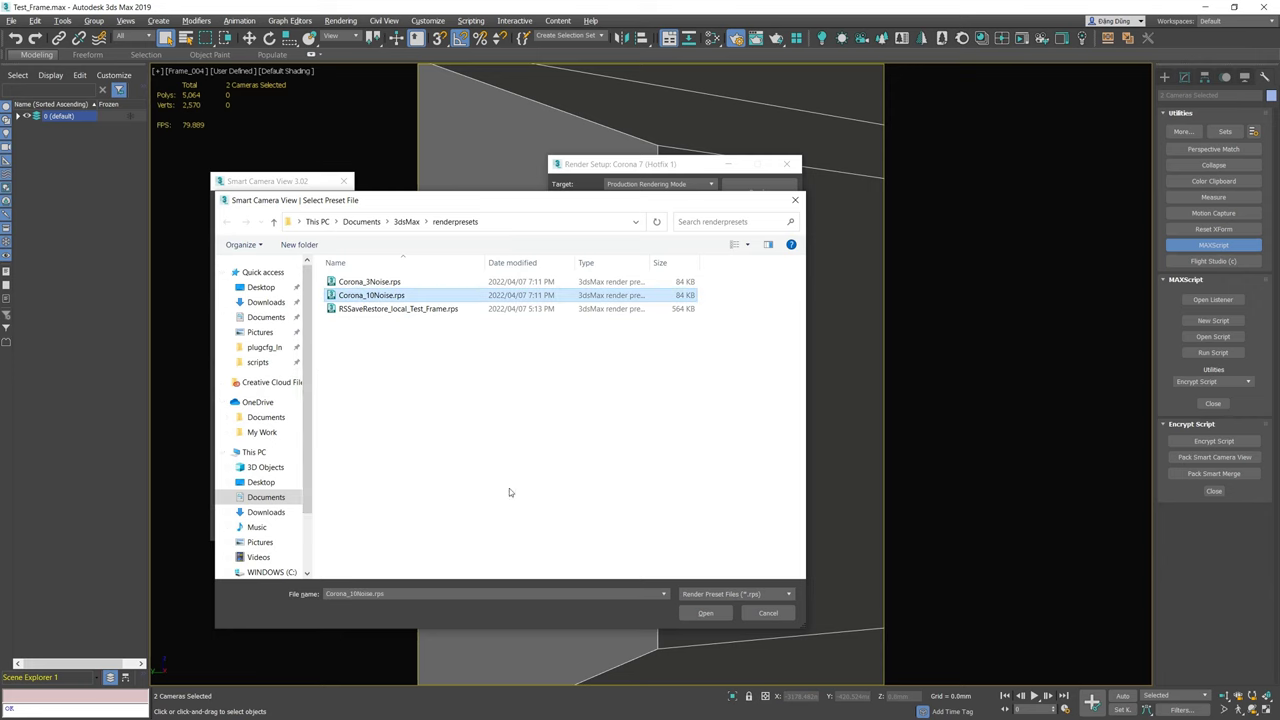
left_click(703, 612)
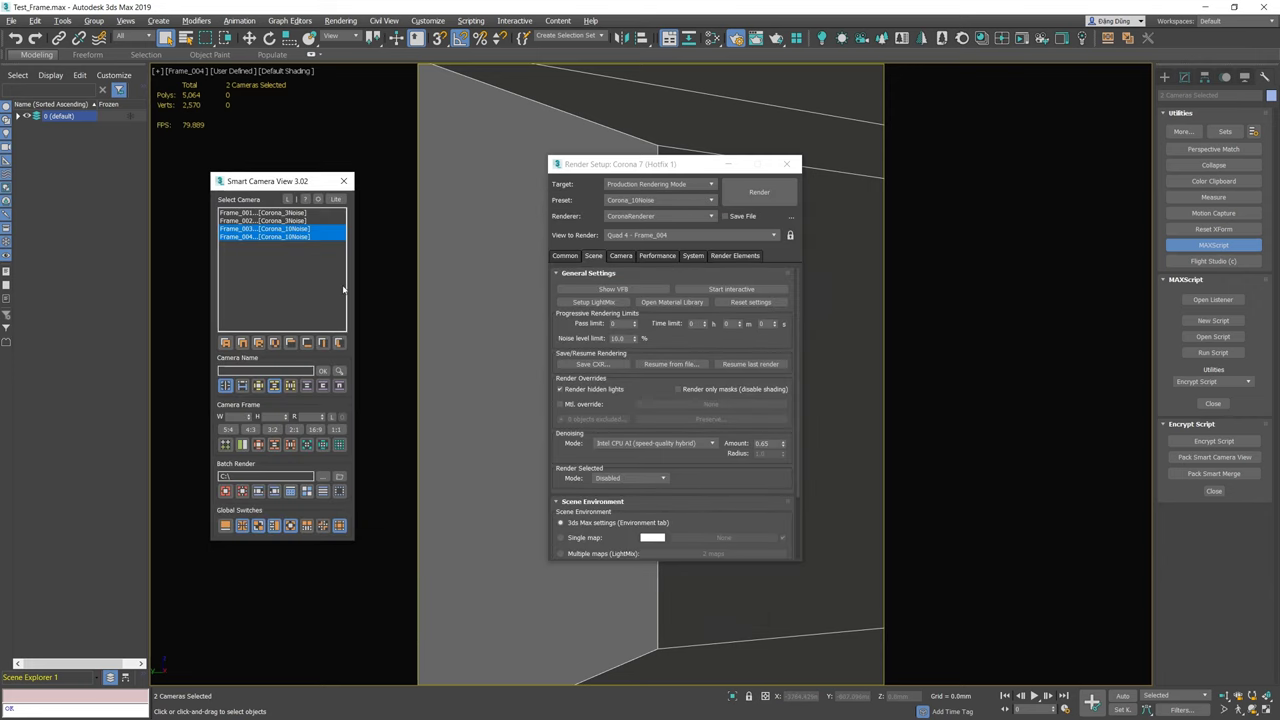
left_click(331, 276)
left_click(307, 229, "ctrl")
left_click_drag(306, 220, 300, 212)
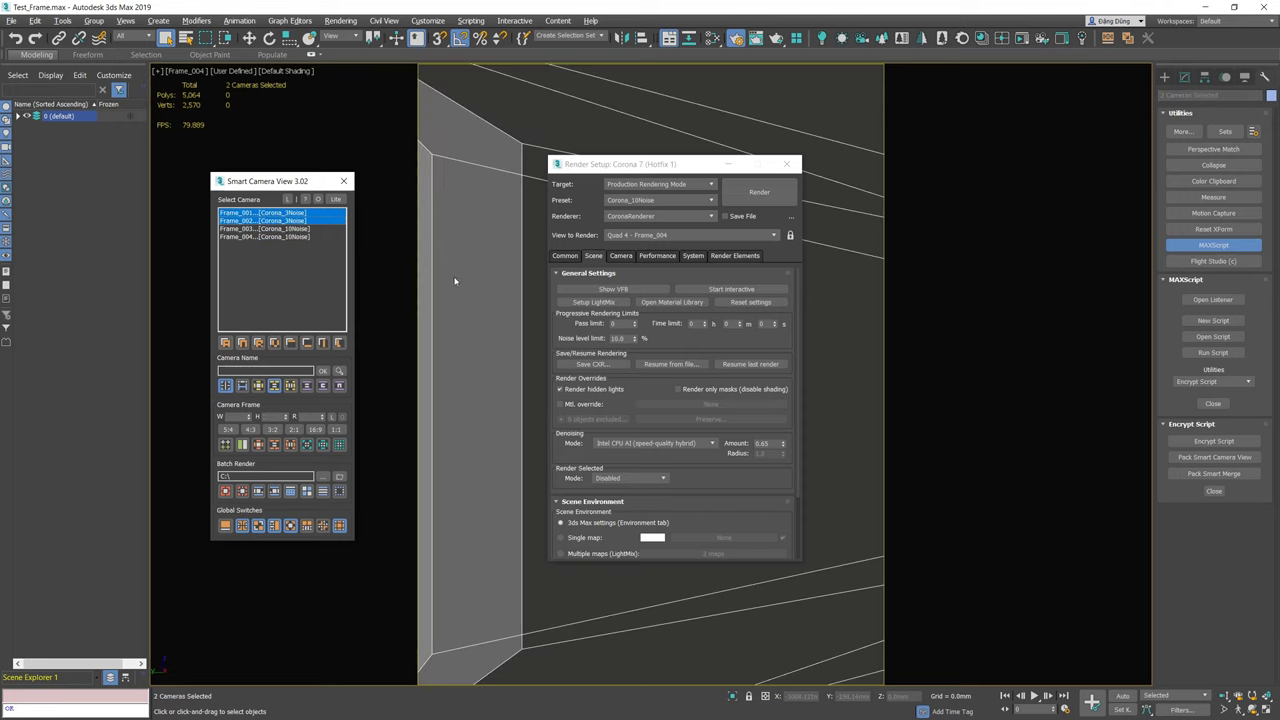
left_click(460, 282)
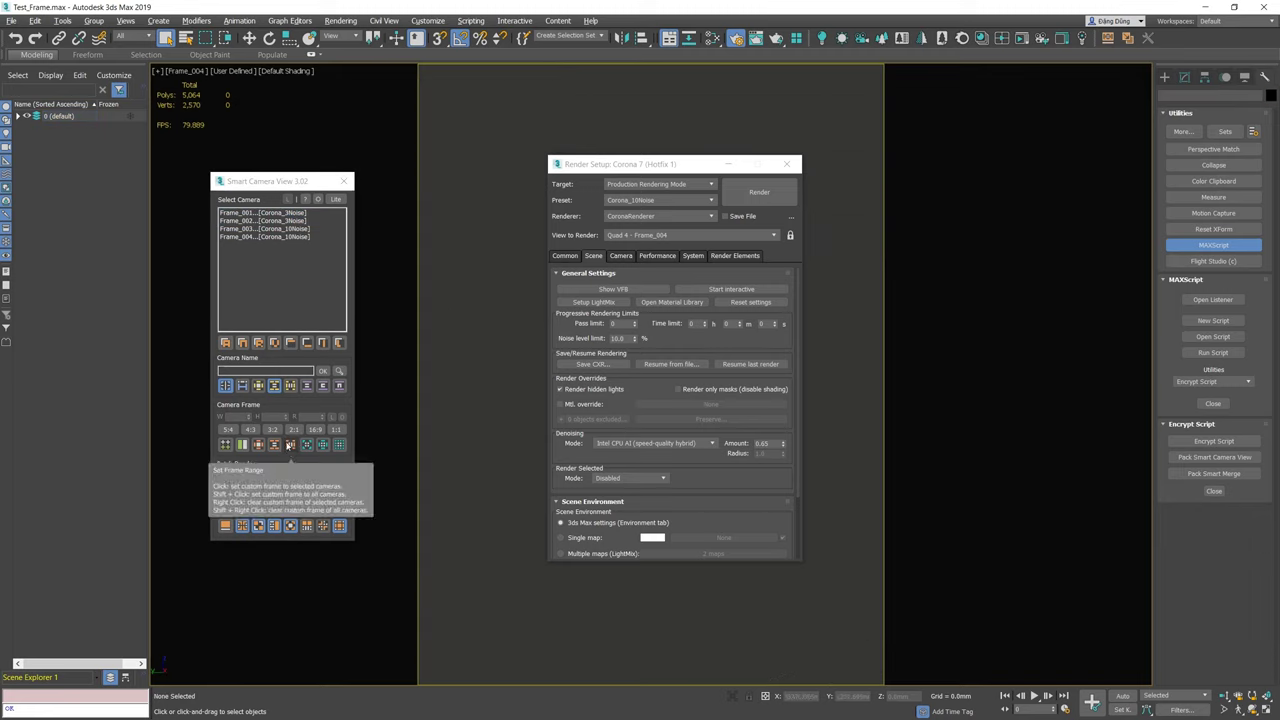
Set the frame range of camera Frame_002 to 1-10 and show frame ranges instead of render presets in the camera list
left_click(270, 220)
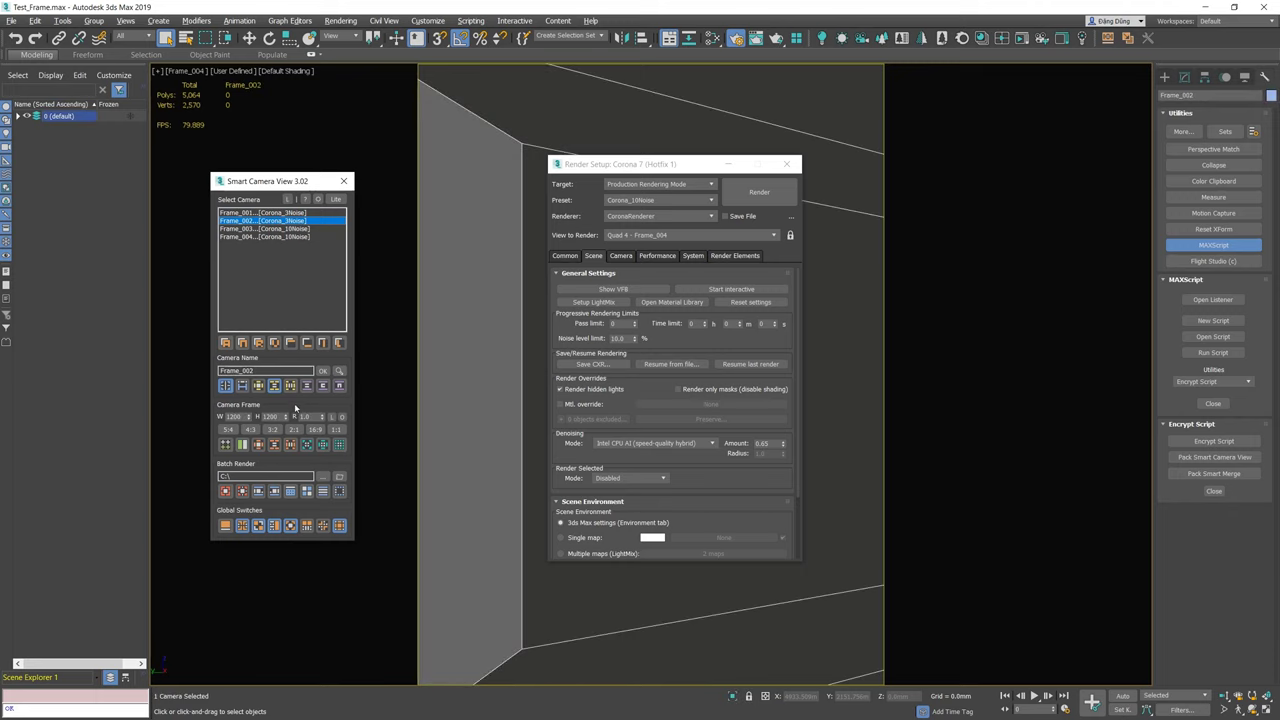
left_click(290, 444)
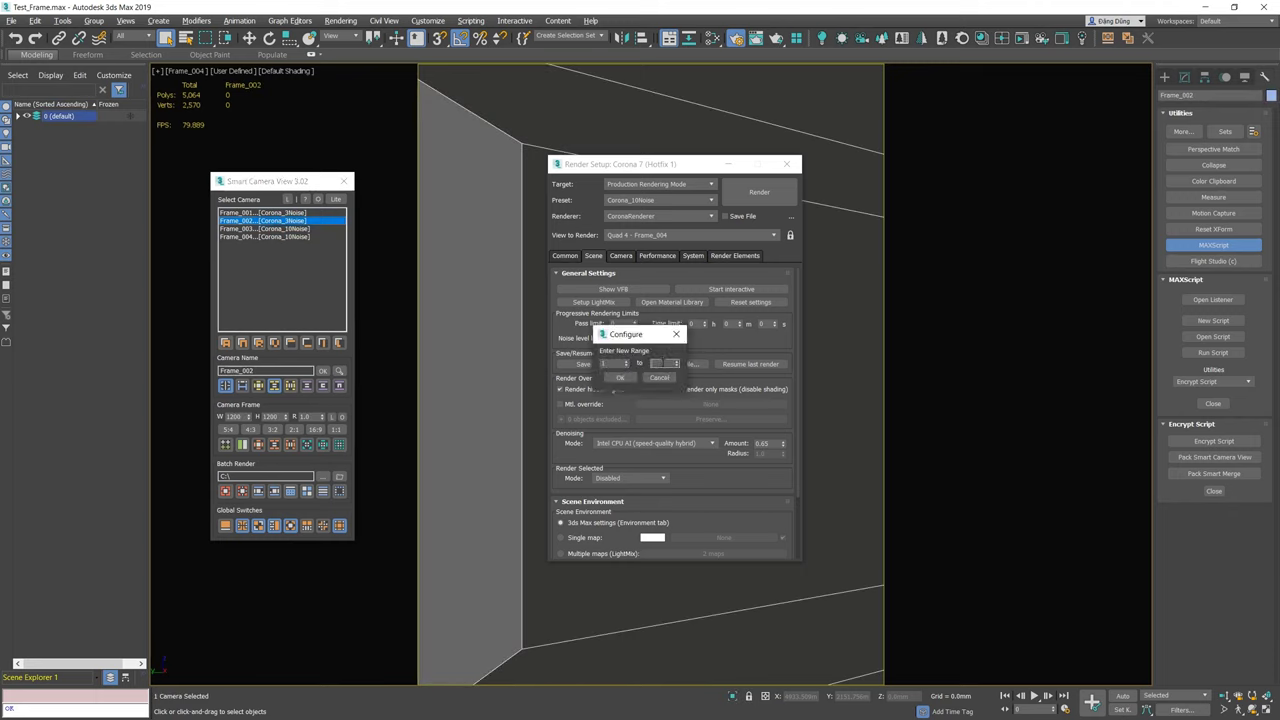
left_click(620, 377)
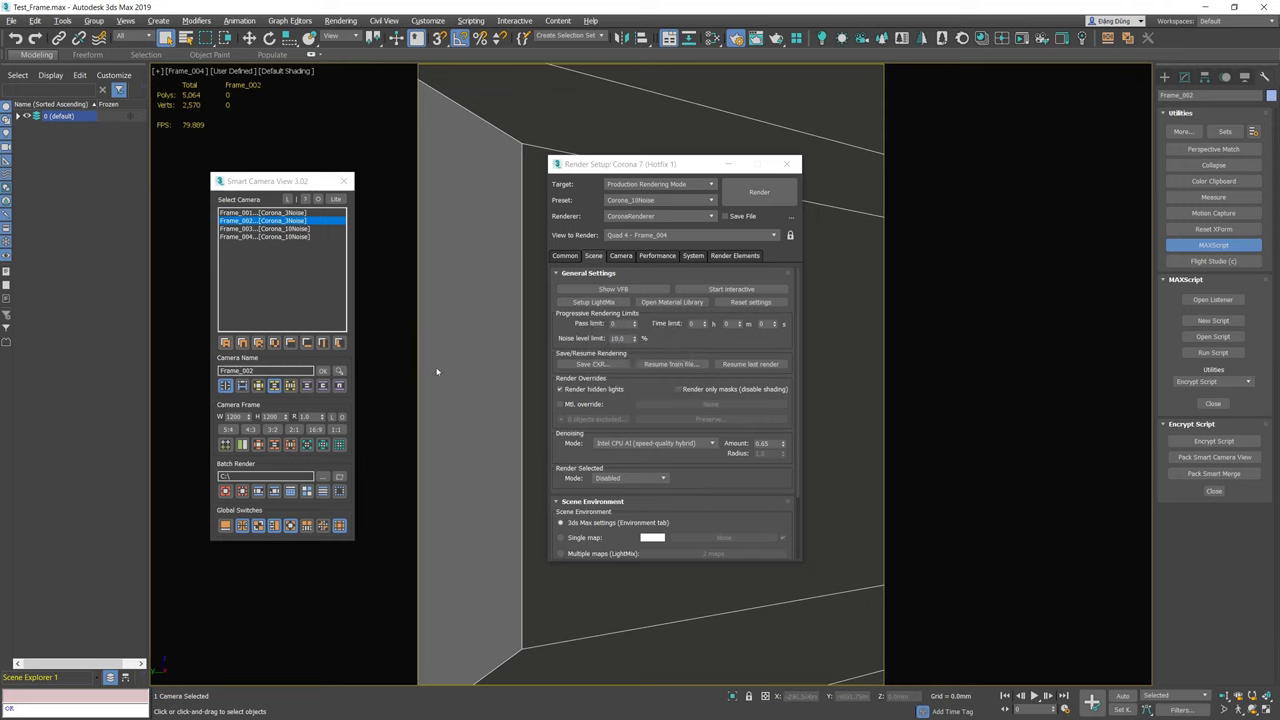
left_click(289, 387)
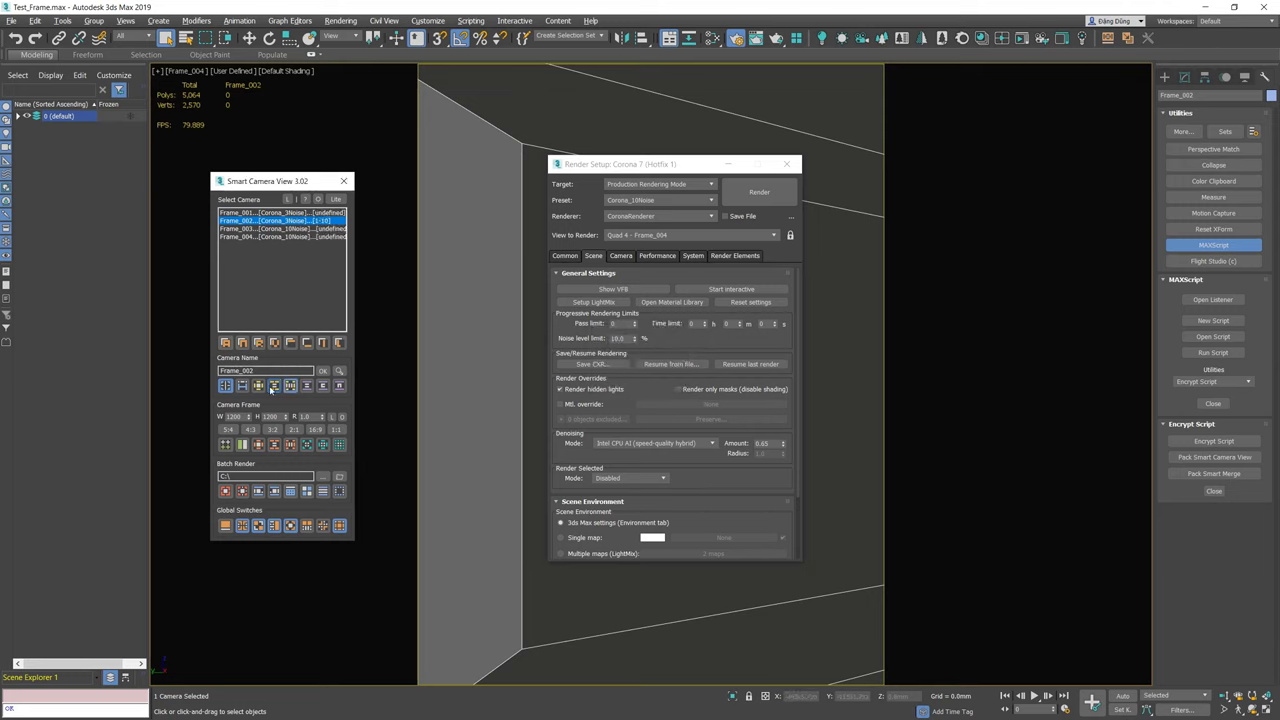
left_click(274, 387)
Set a frame range of 5 to 9 for cameras Frame_003 and Frame_004
left_click_drag(295, 229, 295, 237)
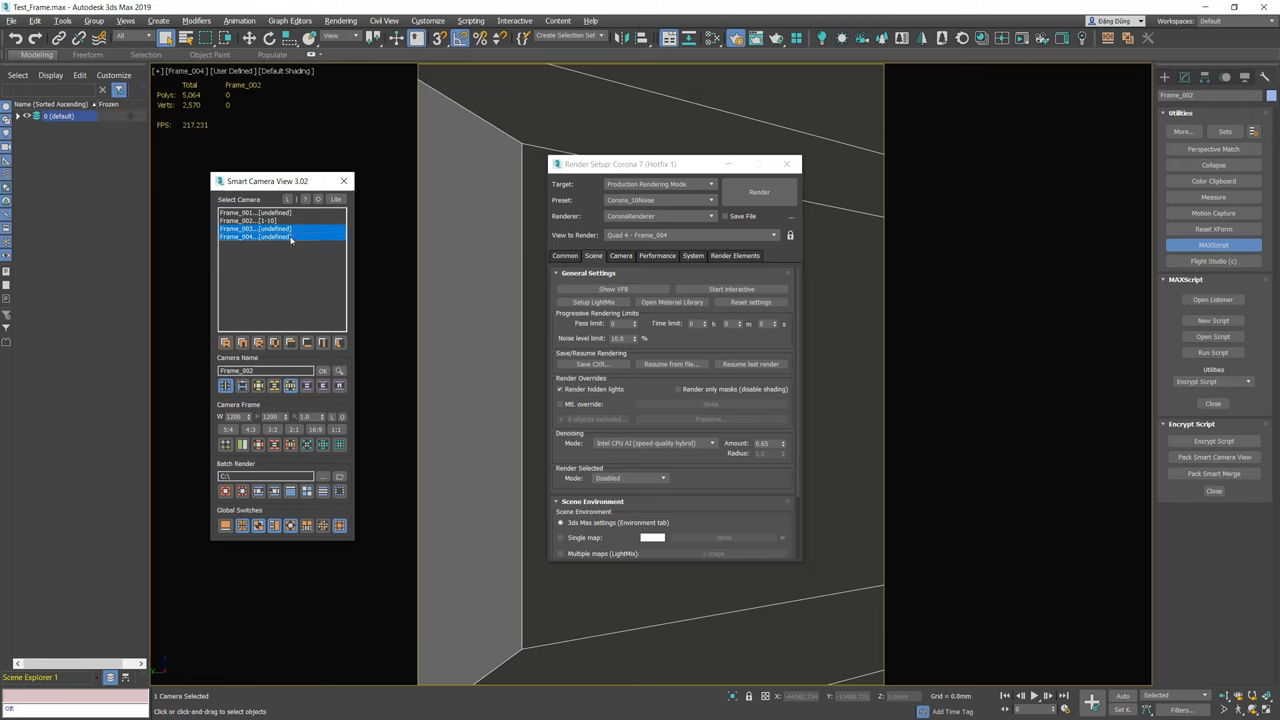
left_click(290, 444)
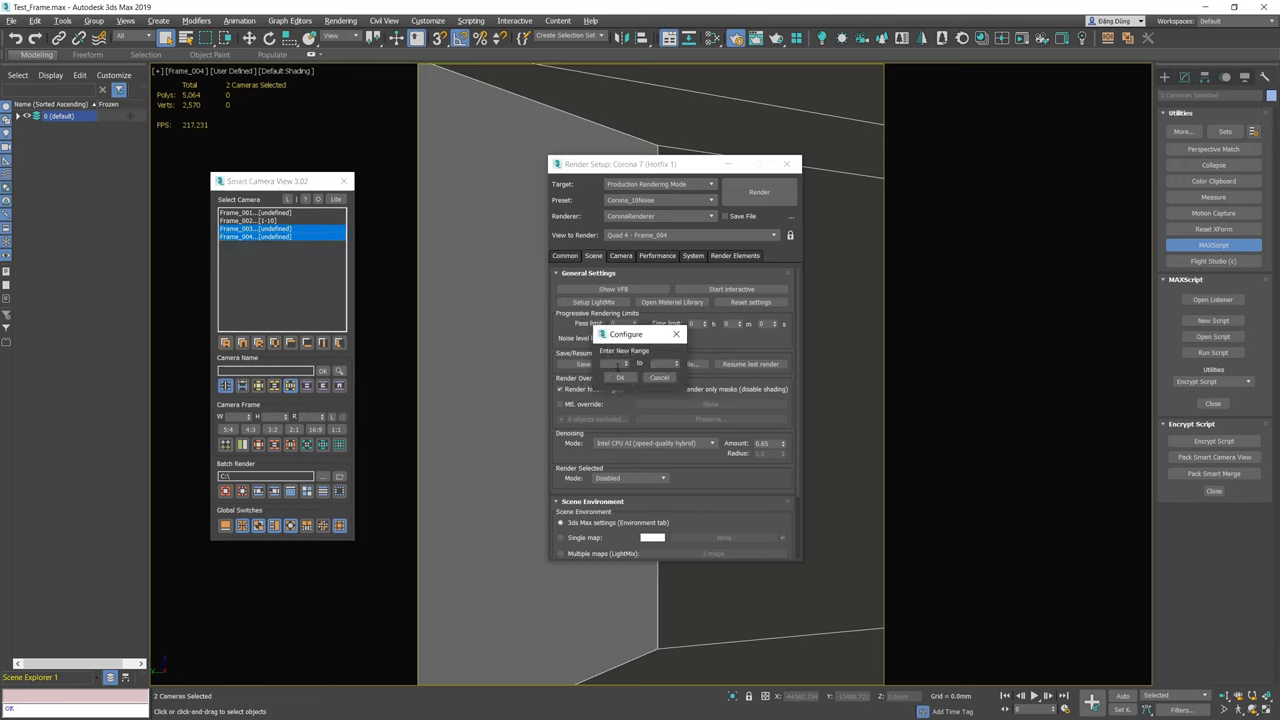
key("Tab")
type("9")
left_click(620, 378)
Close the render setup window and select the Frame_001 camera
left_click(787, 164)
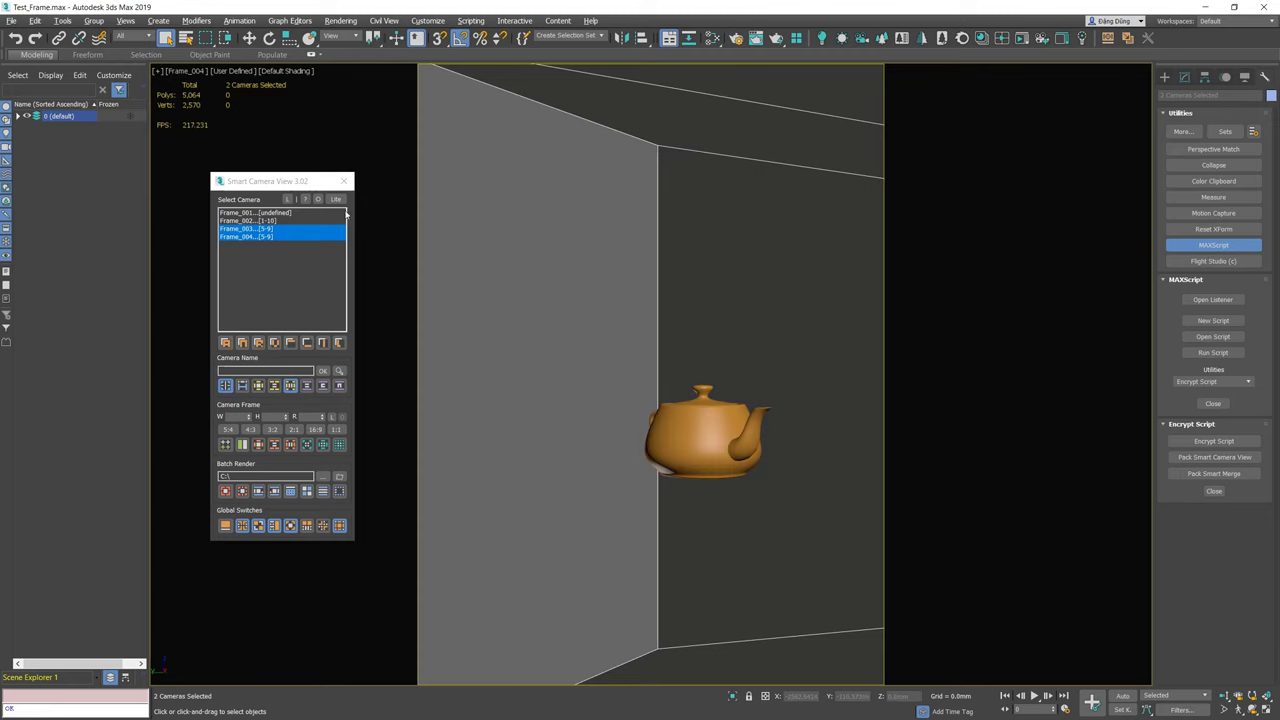
left_click(290, 213)
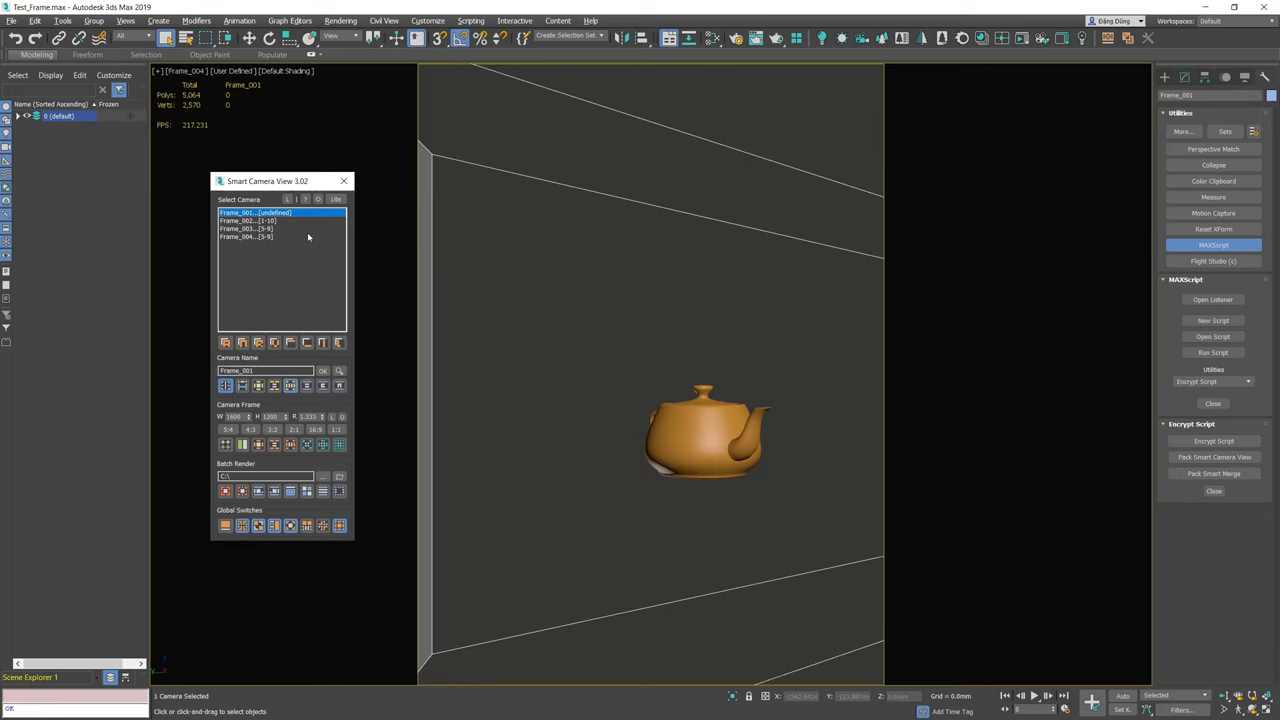
Set the frame range of camera Frame_001 to 1-2
left_click(307, 444)
type("1")
key("Tab")
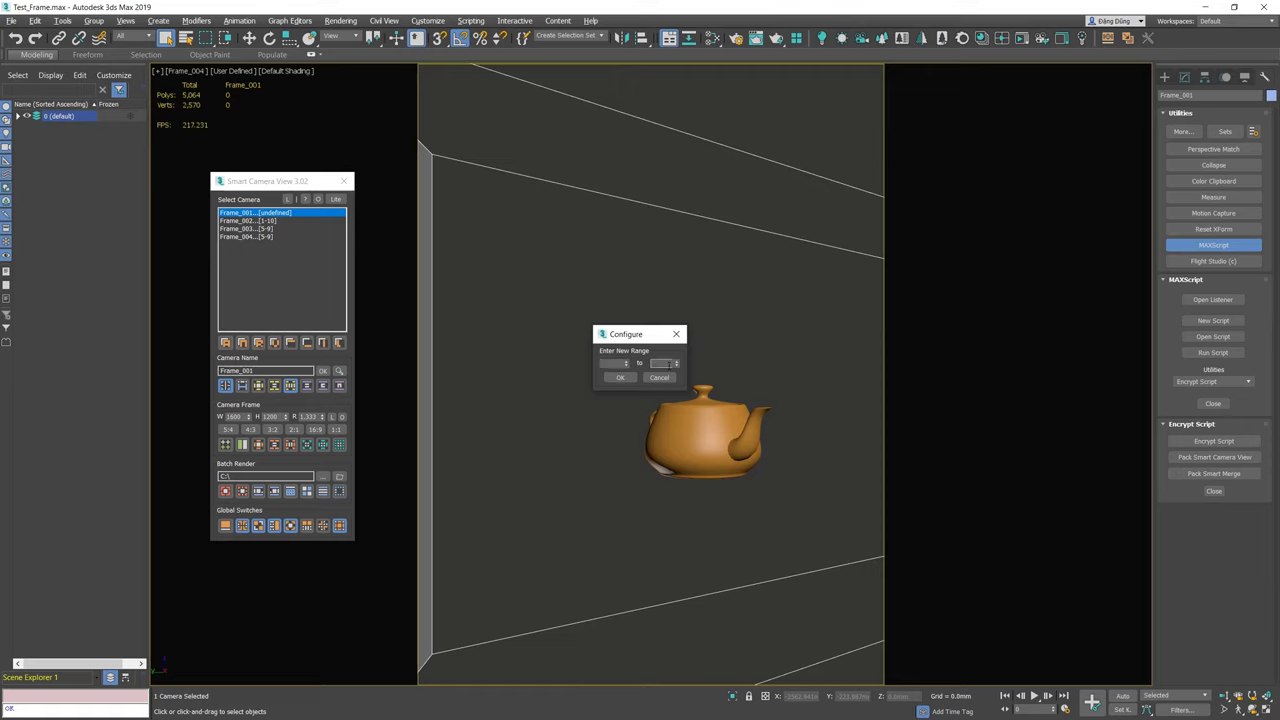
type("2")
left_click(619, 377)
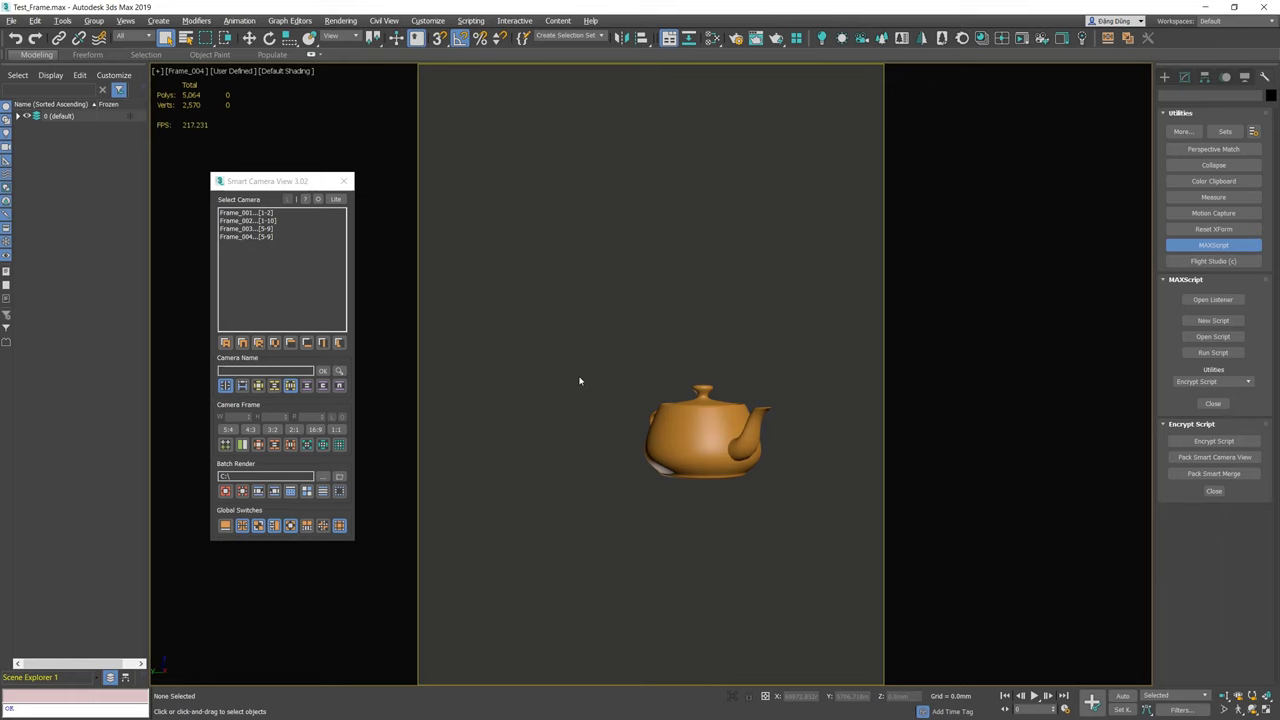
Show scene states instead of frame ranges in the camera list and clear the custom scene states of all cameras
left_click(287, 214)
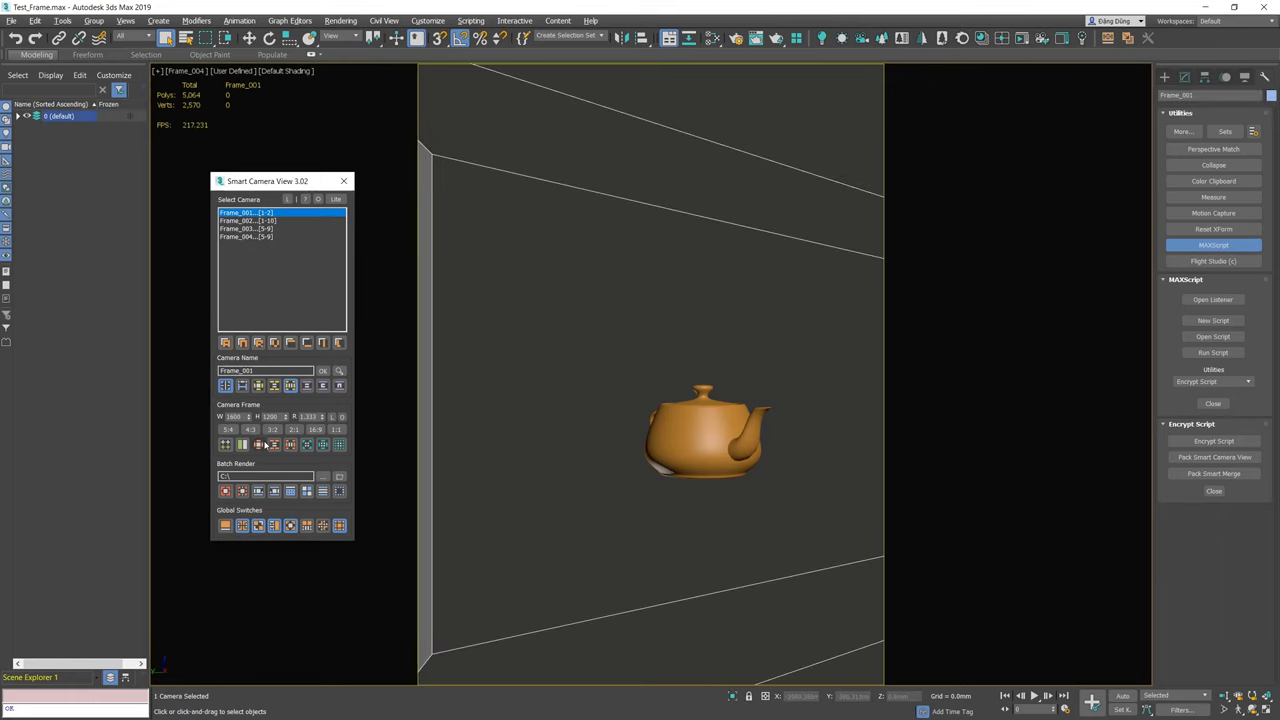
left_click(256, 386)
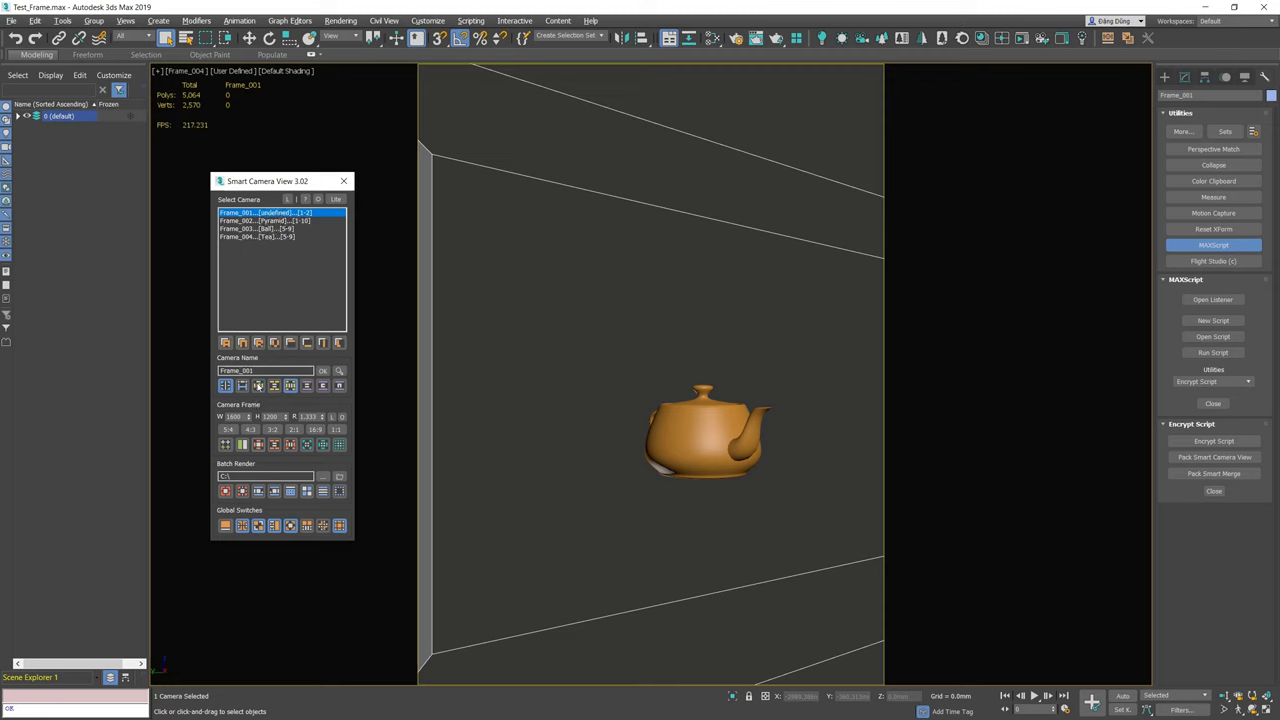
left_click(290, 387)
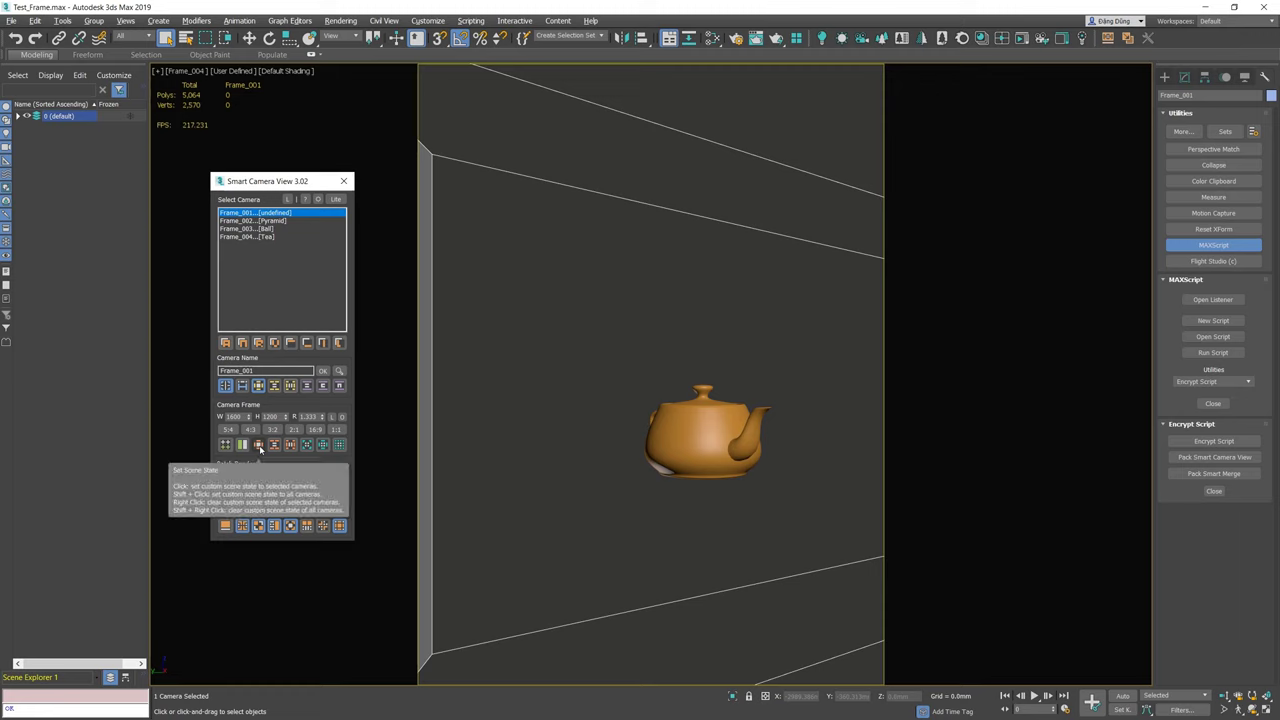
left_click(259, 449)
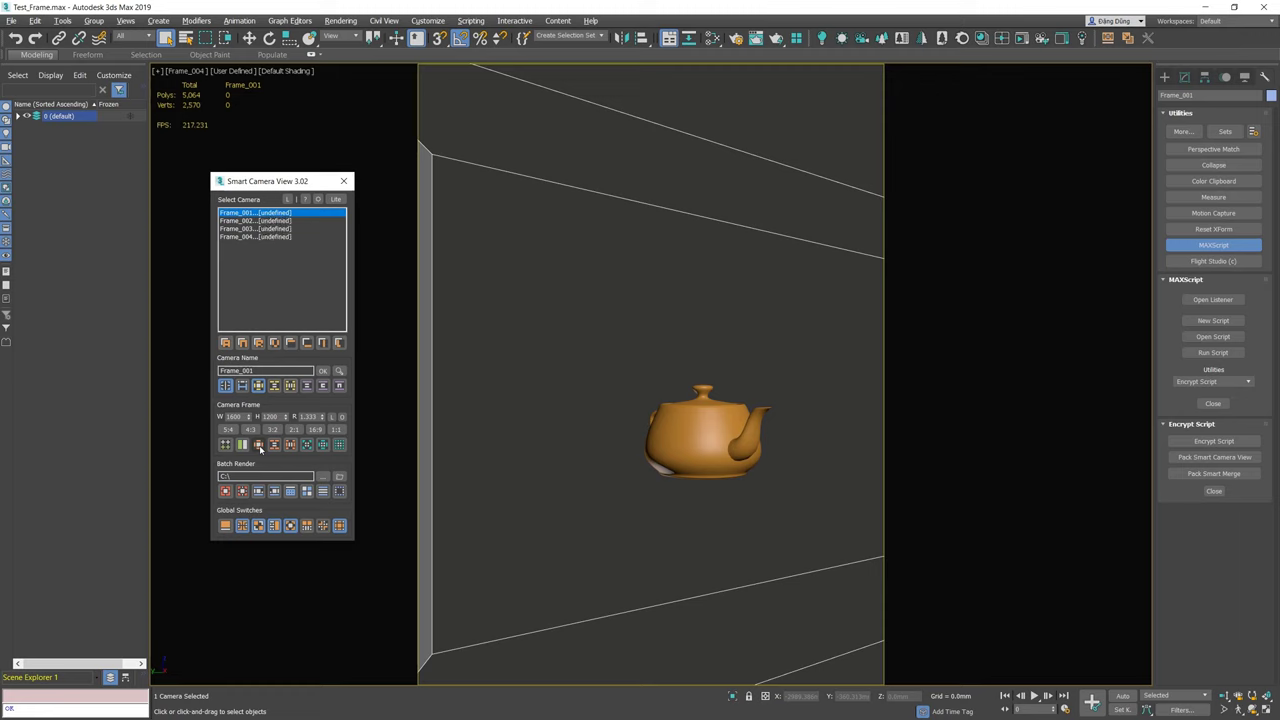
Clear the render presets and frame ranges of all cameras and hide both from the camera list
left_click(258, 387)
left_click(290, 387)
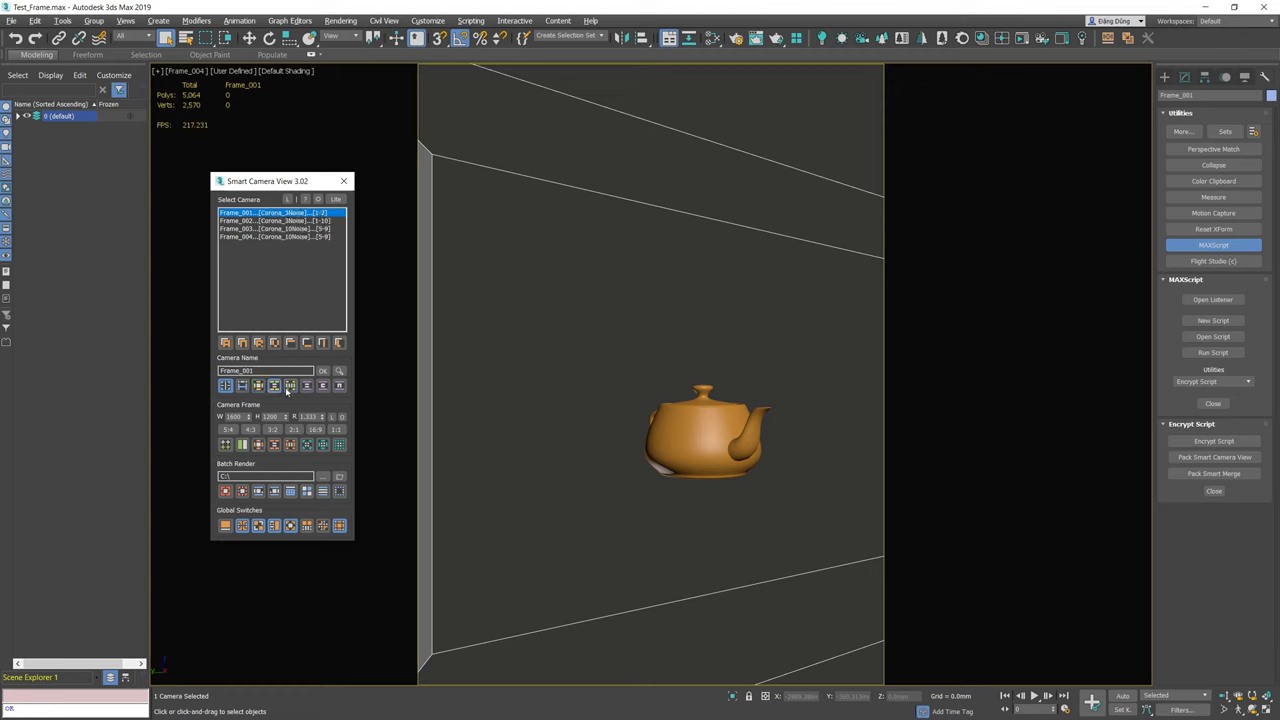
left_click(290, 446)
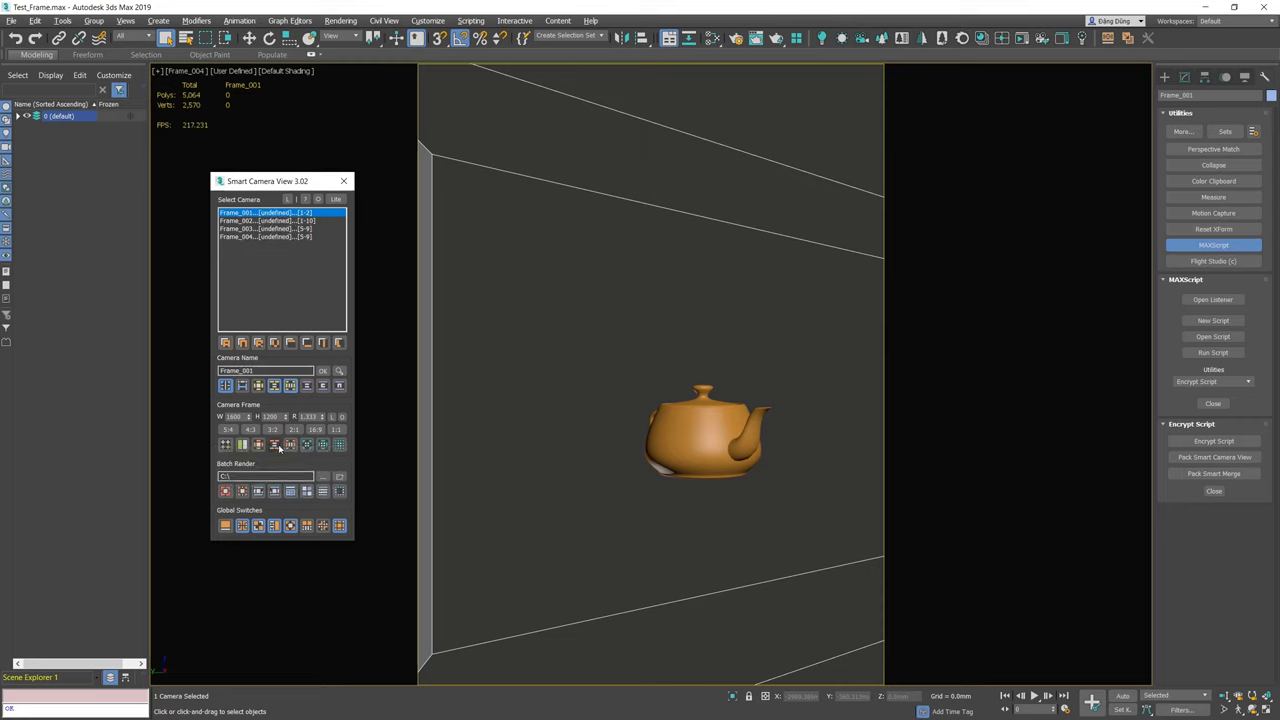
left_click(497, 405)
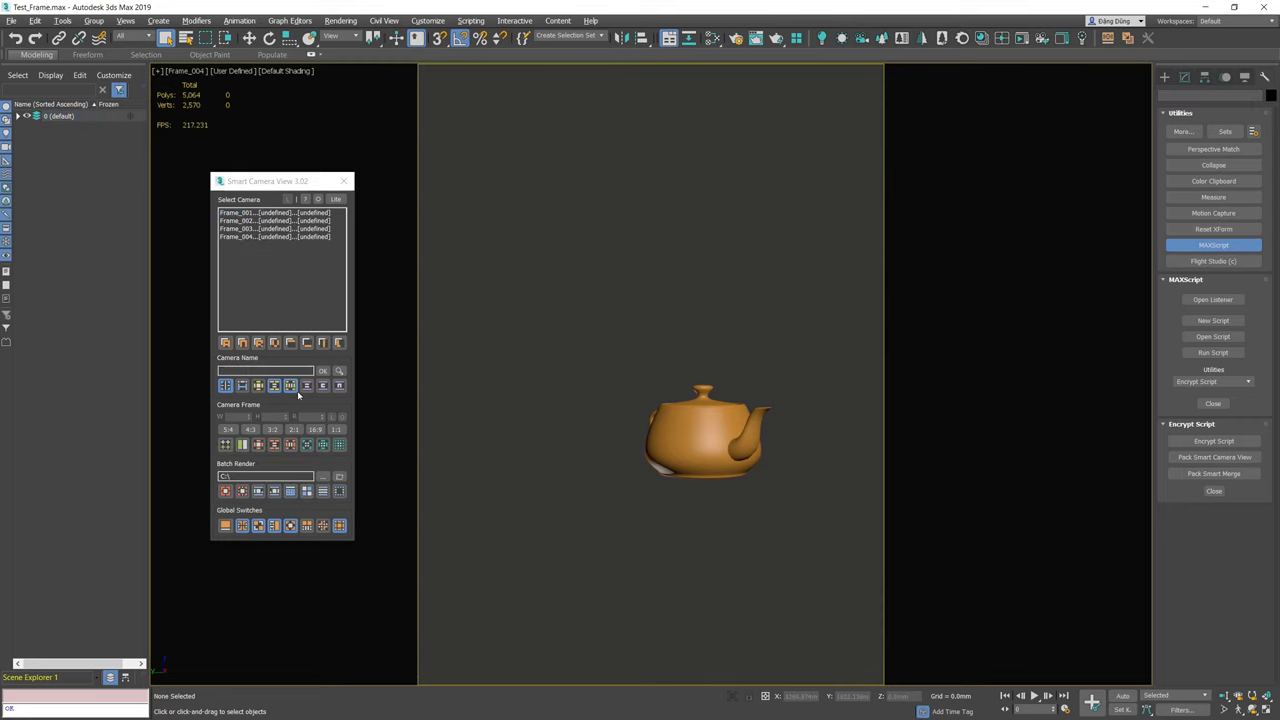
left_click(290, 386)
left_click(482, 374)
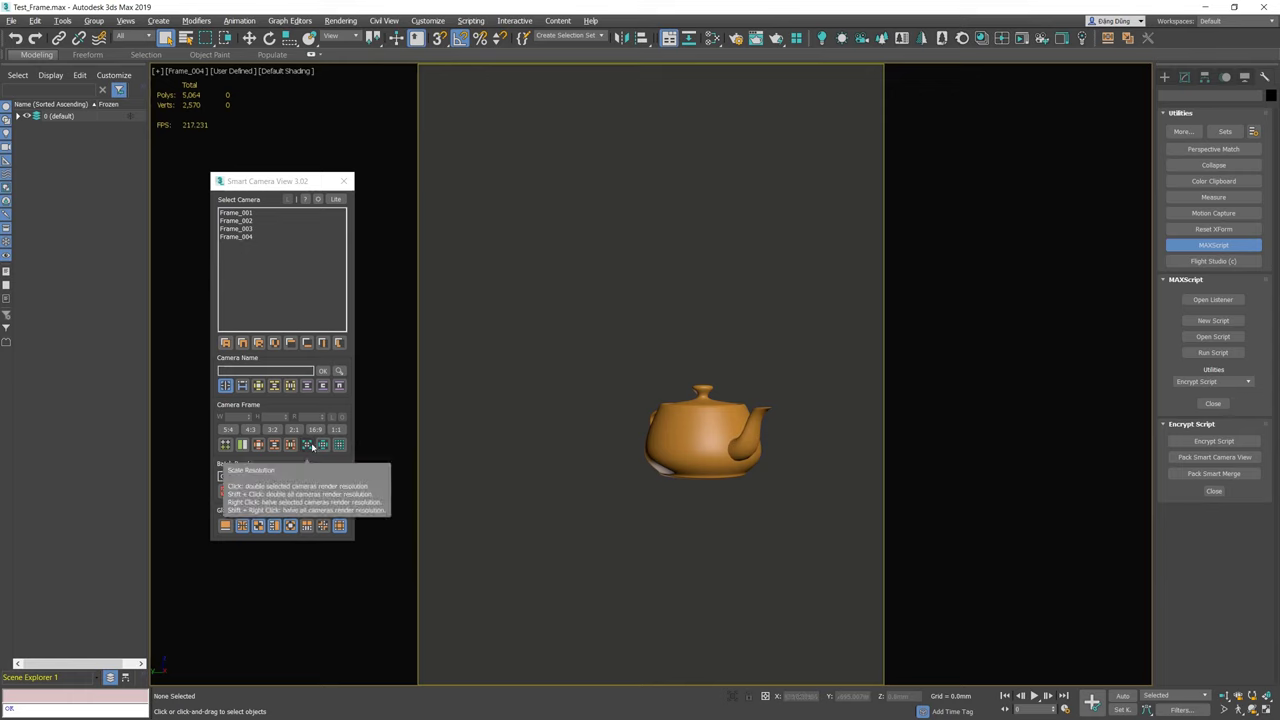
Show resolutions in the camera list, double them for all cameras several times, and halve them until Frame_001 is 800×600
left_click(243, 385)
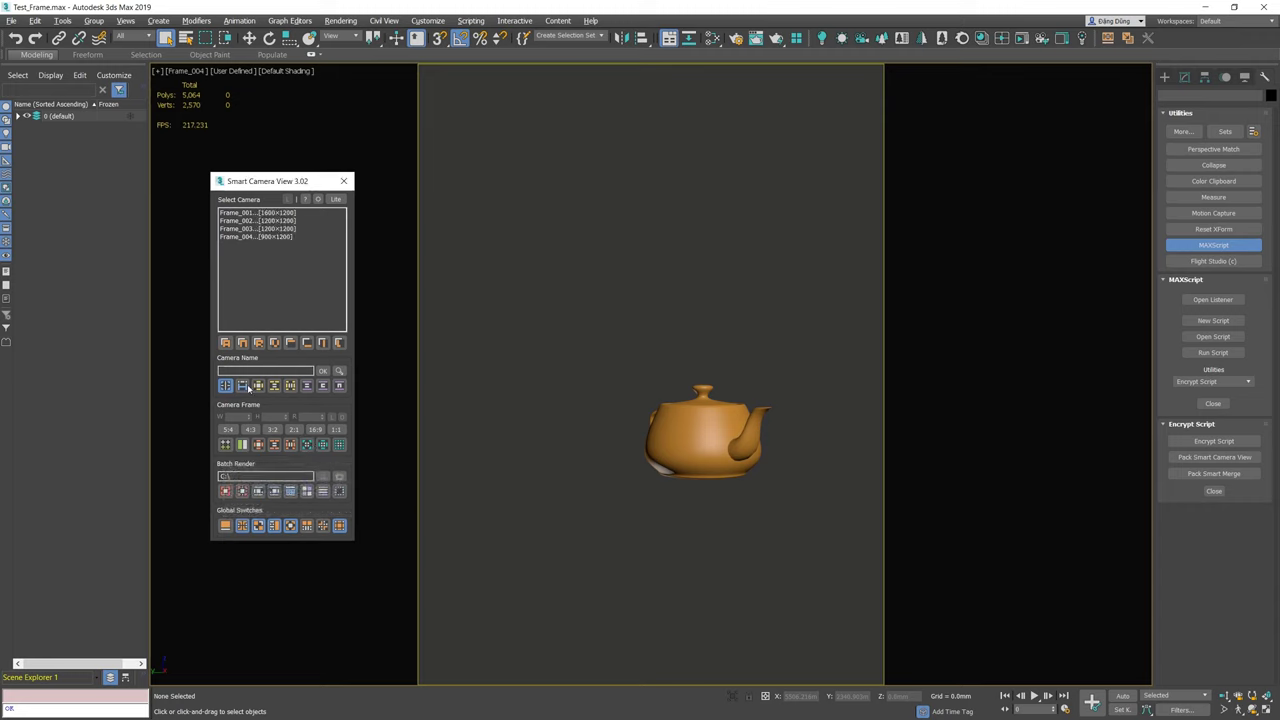
left_click(309, 446)
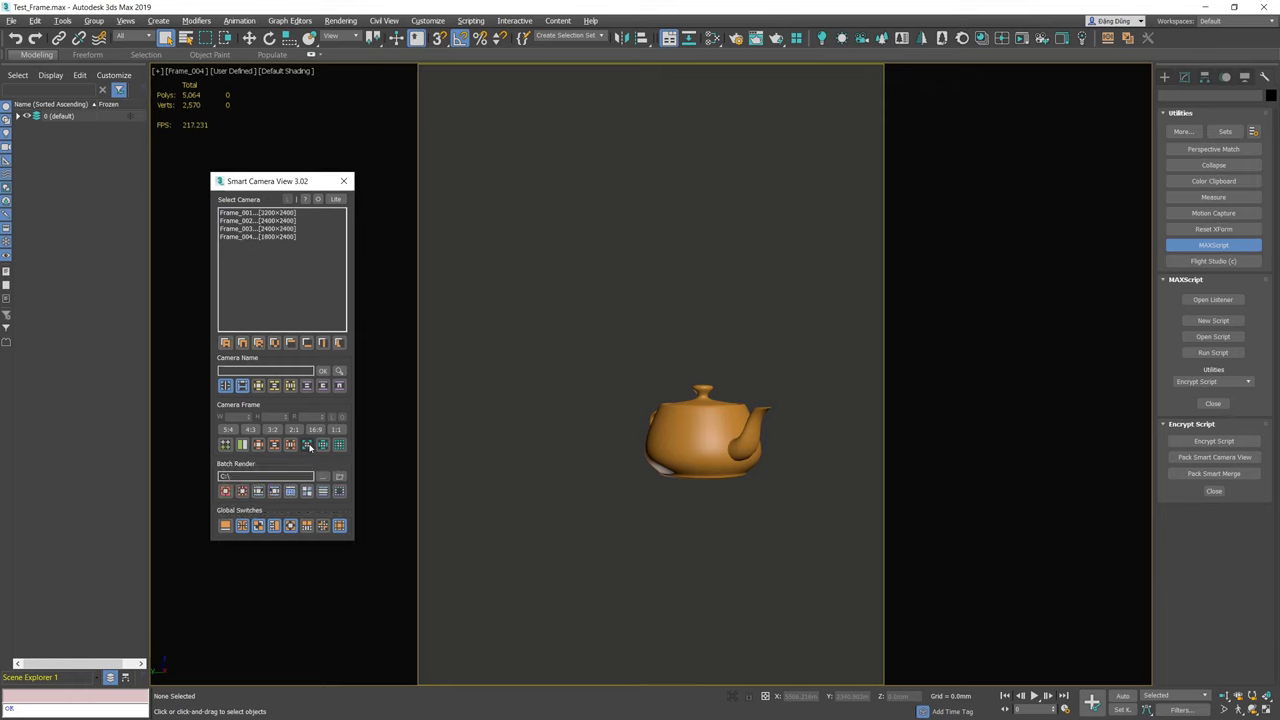
left_click(309, 446)
left_click(309, 446)
right_click(310, 447)
right_click(310, 447)
right_click(310, 447)
Scale Frame_004's resolution up to 1800×2400, halve the resolutions of all cameras until Frame_004 is 900×1200 and Frame_003 is 300×300
left_click(282, 238)
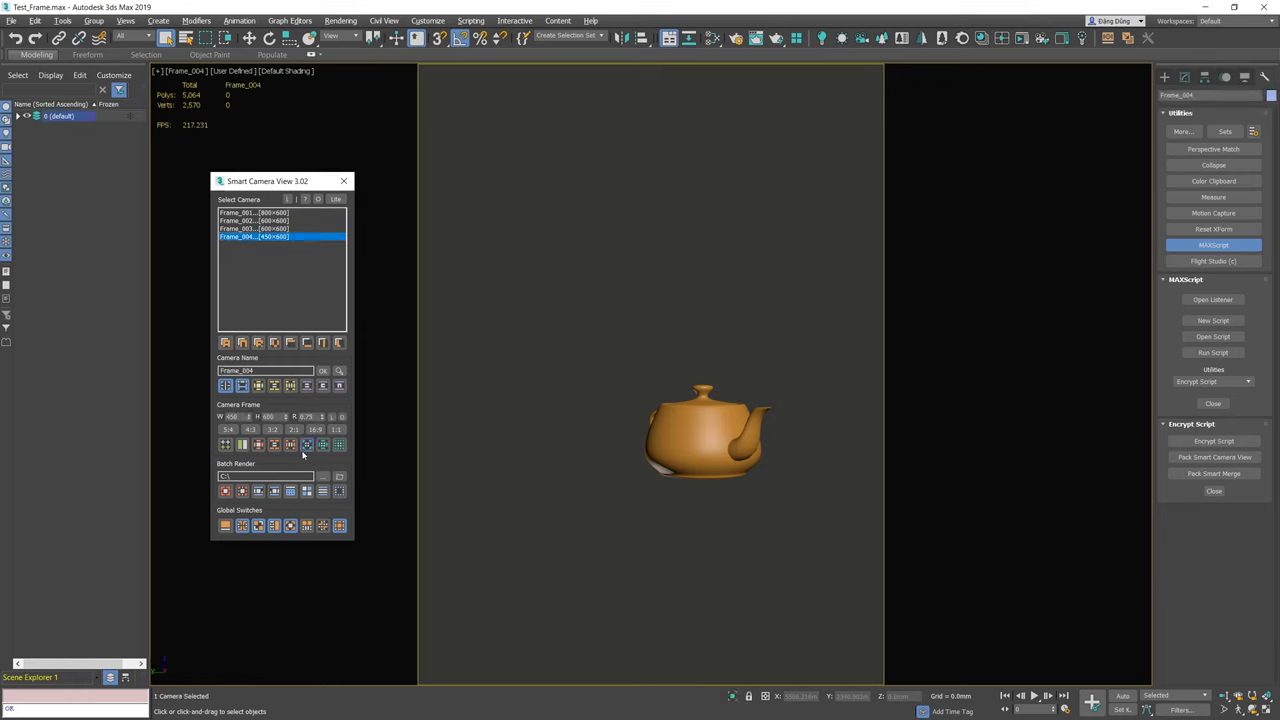
left_click(305, 448)
left_click(278, 229)
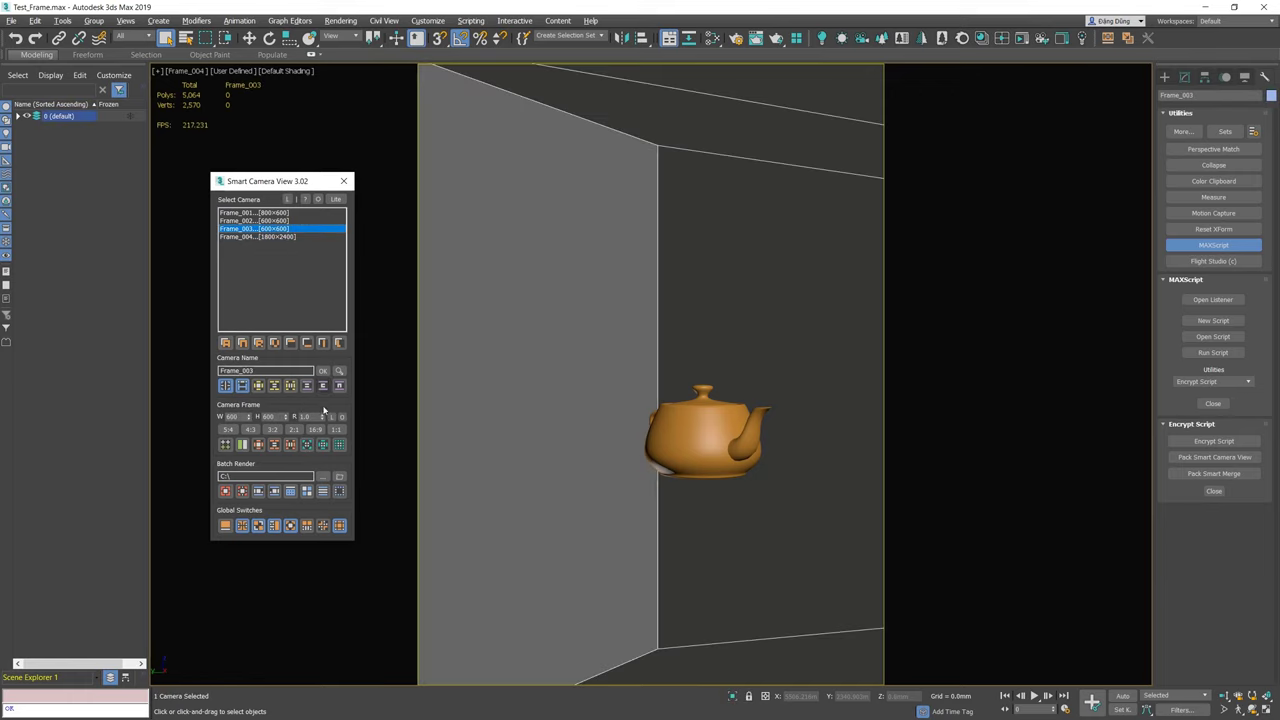
left_click(307, 445)
left_click(322, 445)
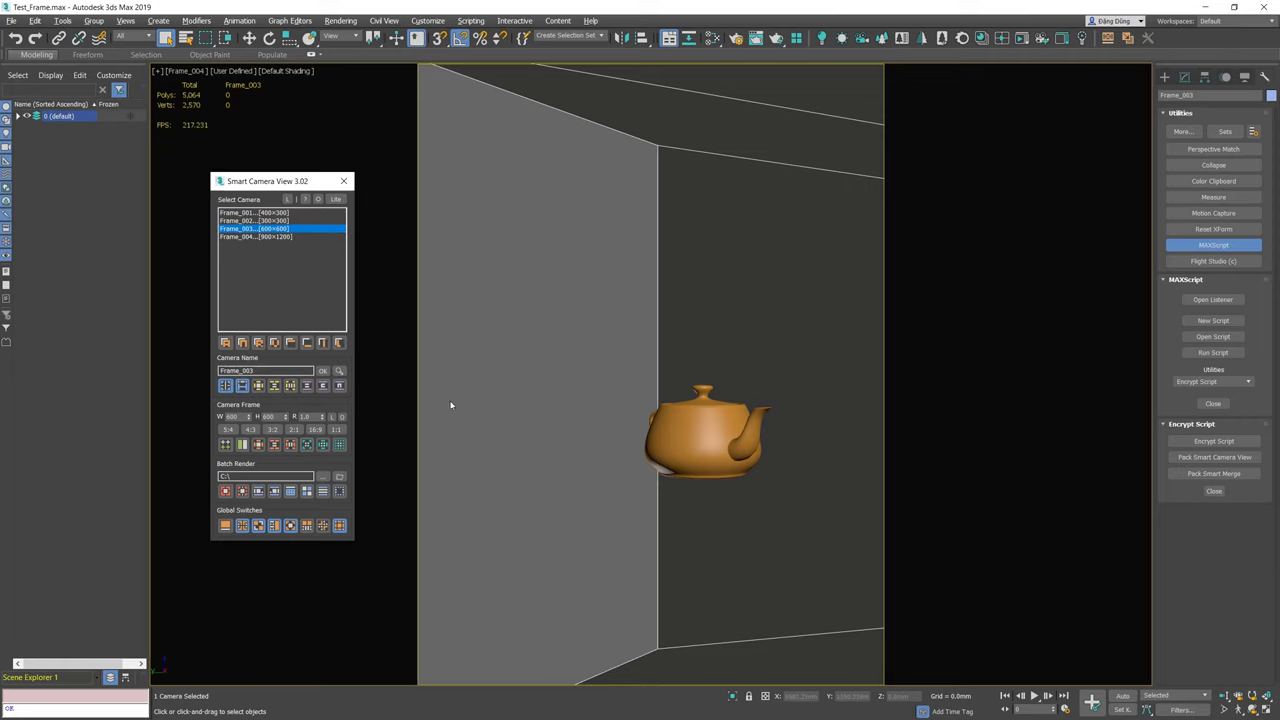
left_click(502, 400)
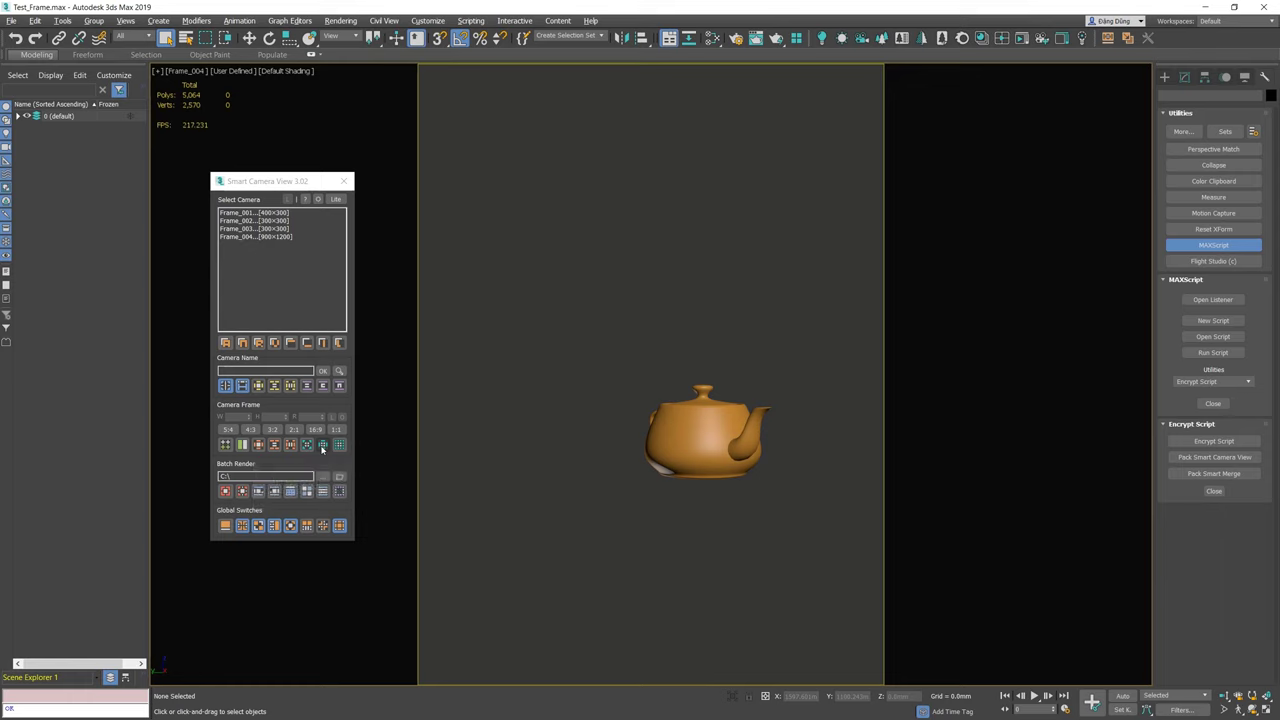
Set camera Frame_004's frame width to 984 and height to 1345
left_click(274, 239)
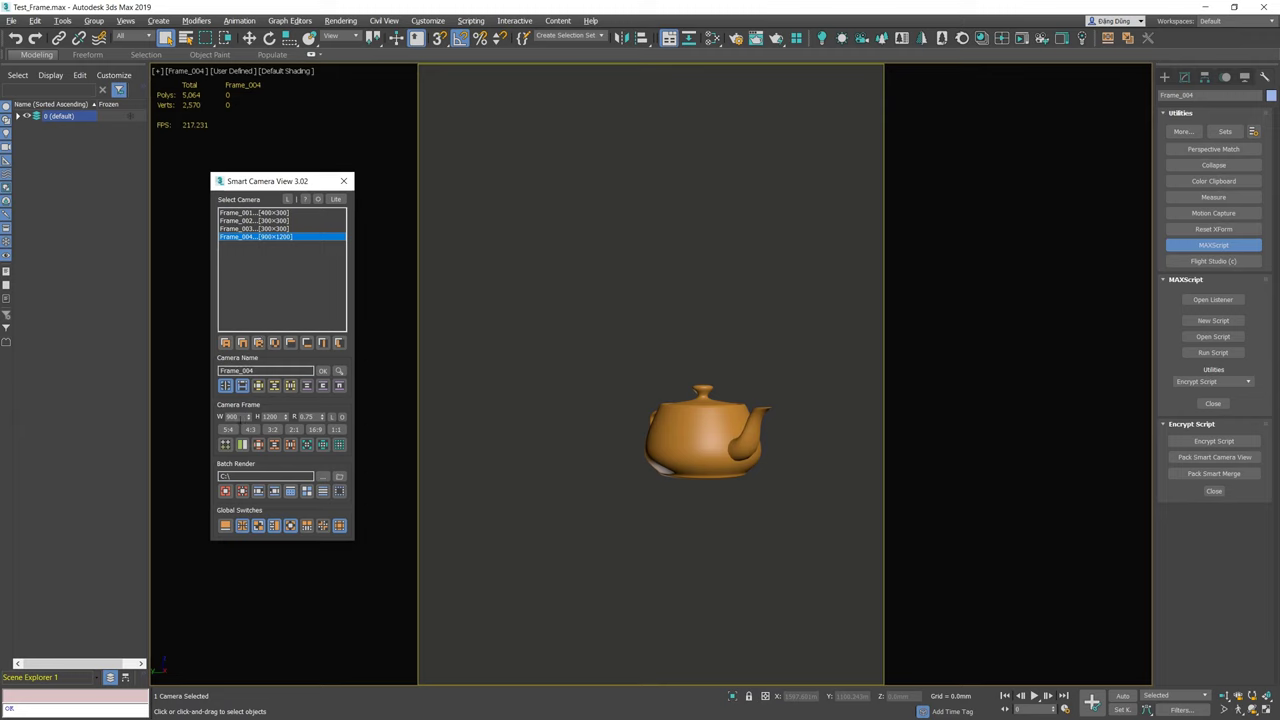
double_click(232, 416)
type("984")
key("Tab")
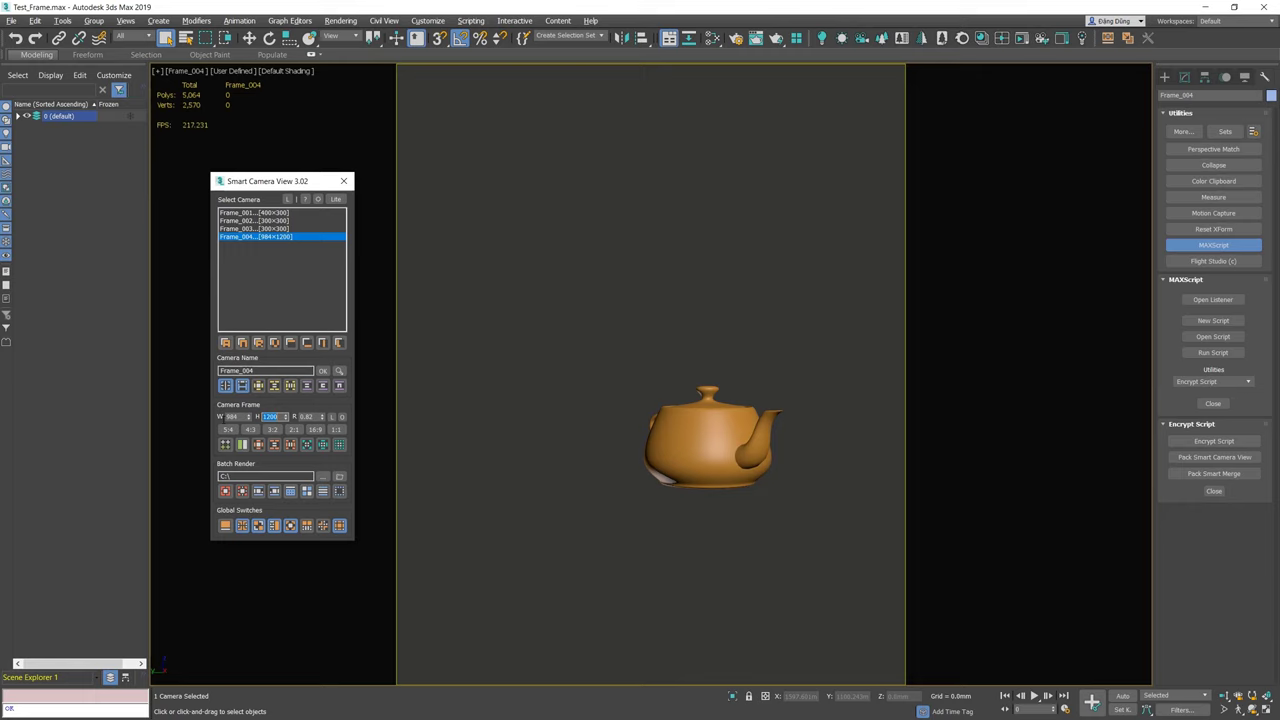
type("155")
key("Return")
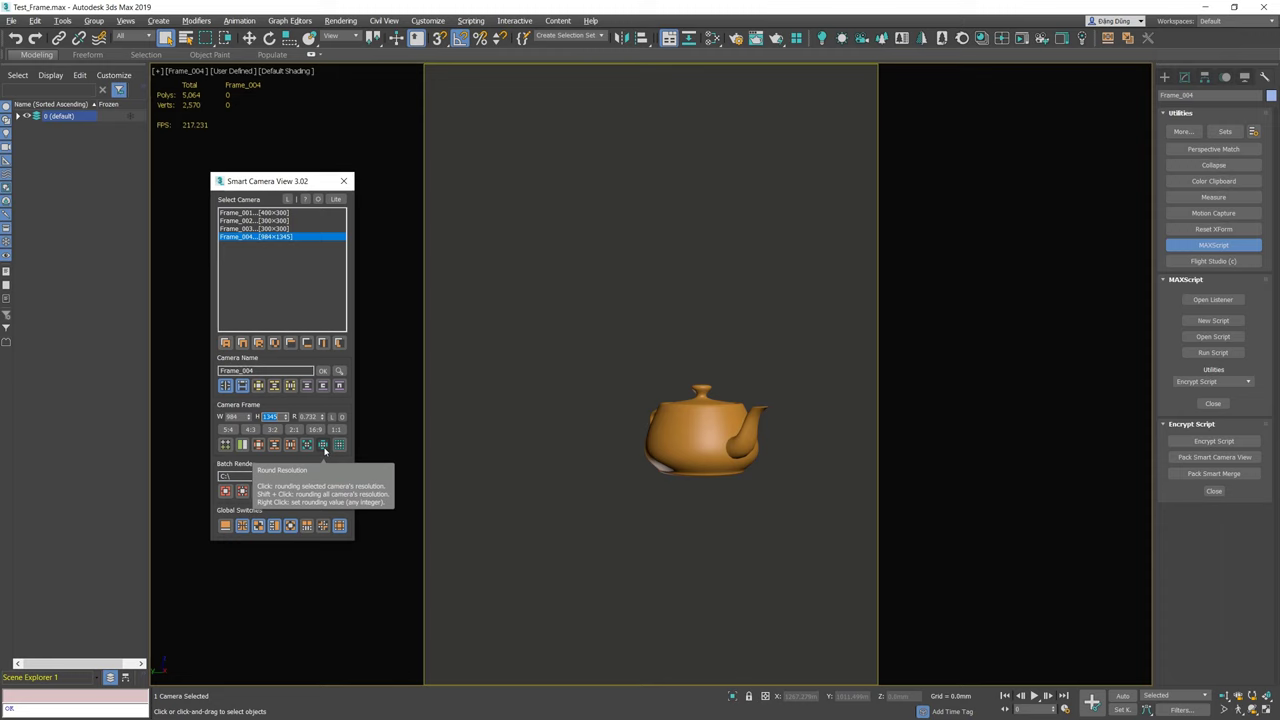
Round camera Frame_004's resolution using a rounding value of 10
right_click(323, 447)
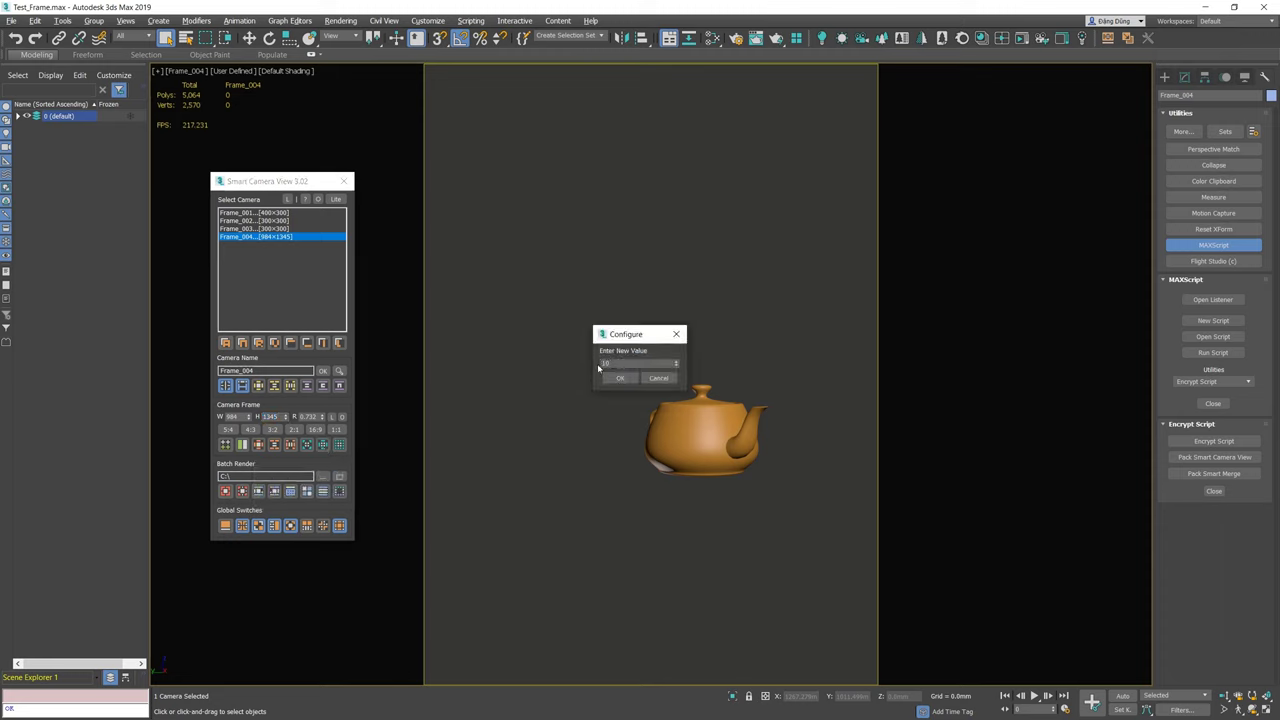
left_click(620, 378)
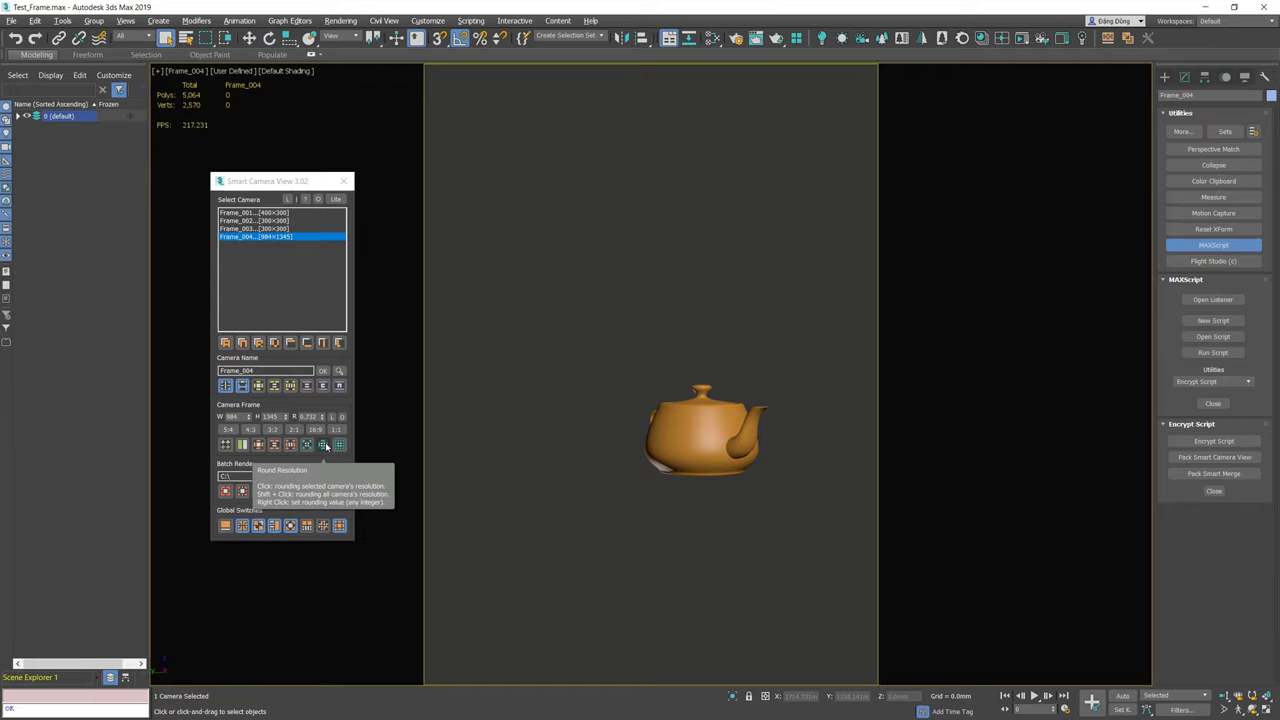
left_click(325, 446)
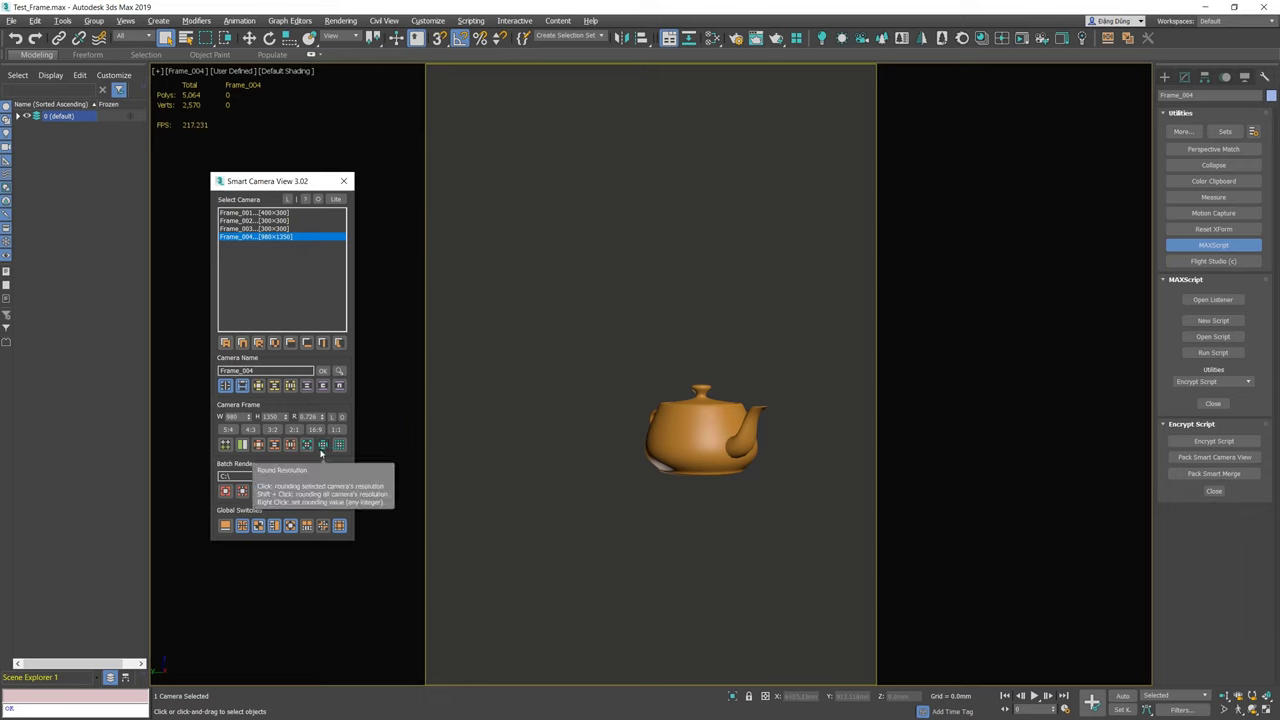
Set the rounding value to 5, change Frame_004's size to 984×1349, and round its resolution
right_click(321, 452)
type("5")
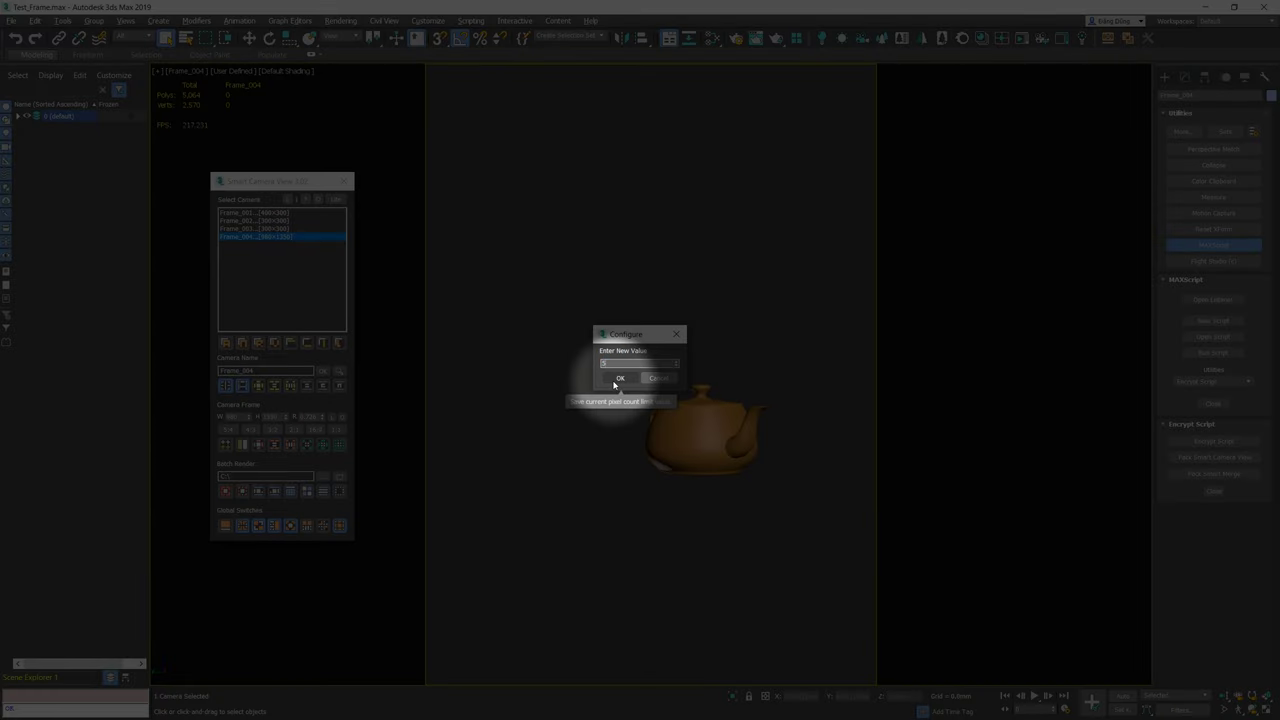
left_click(615, 381)
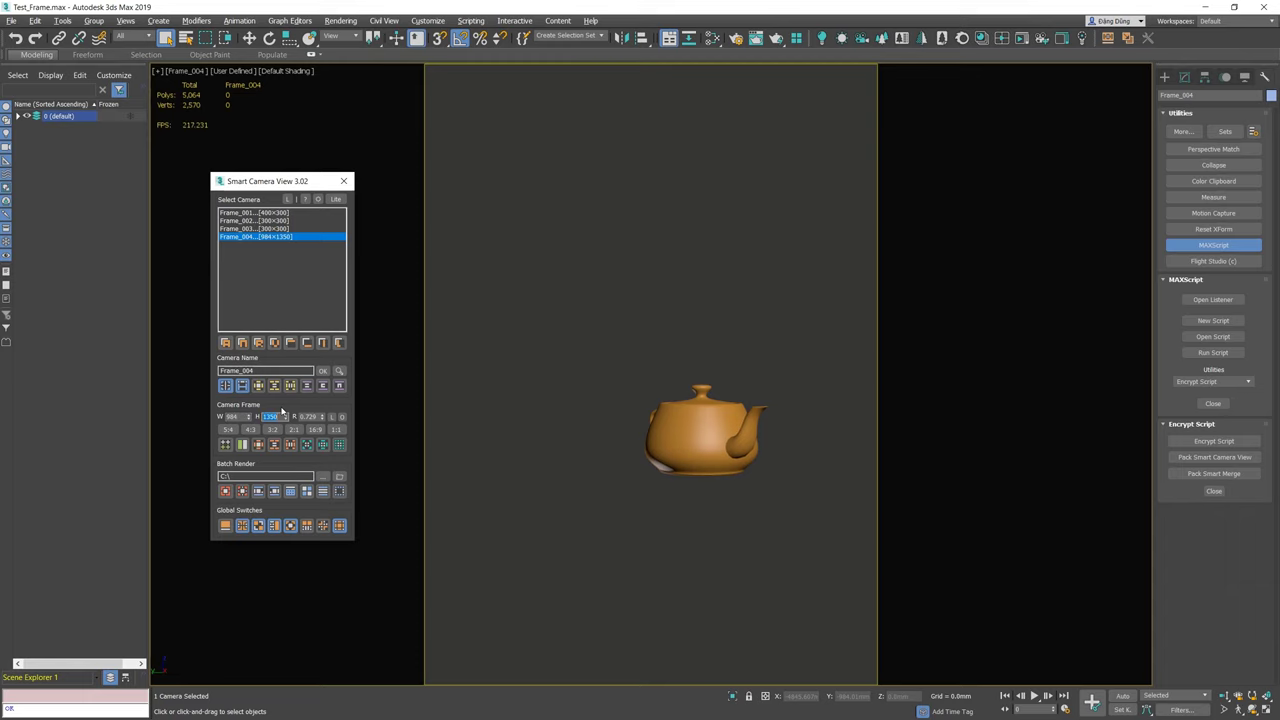
double_click(280, 414)
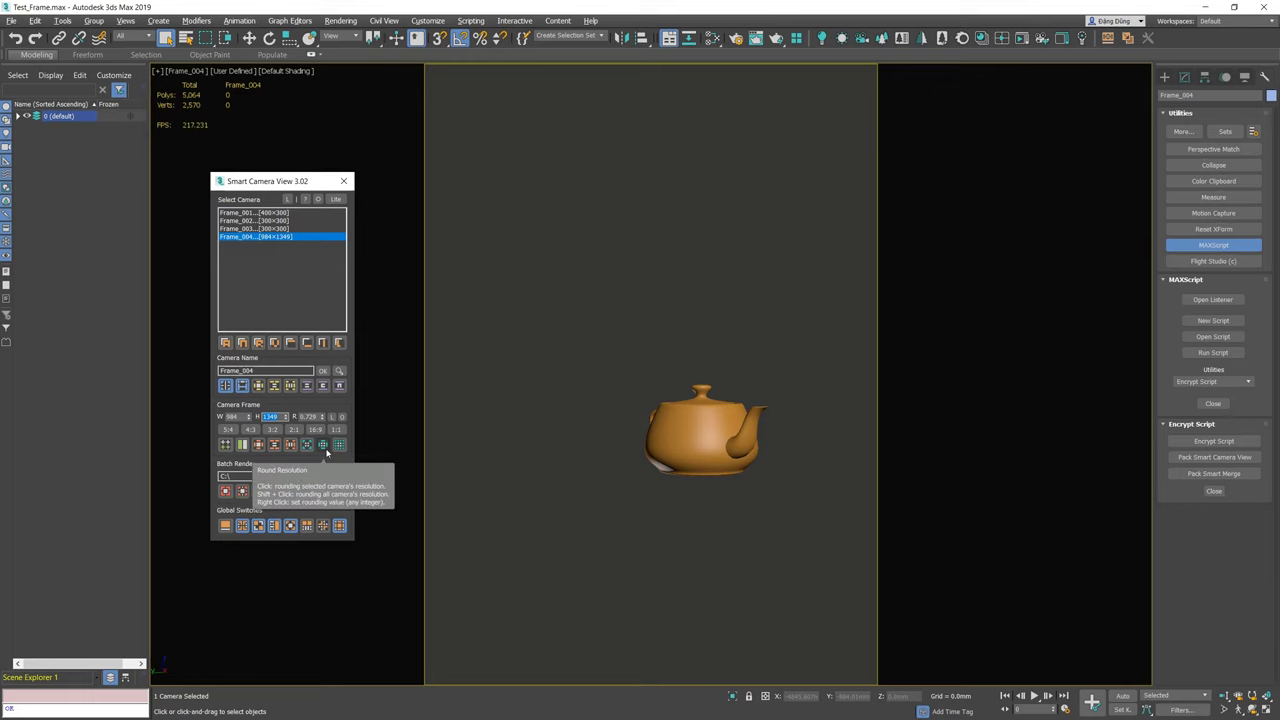
left_click(326, 452)
Set the rounding value to 13 and round the resolutions of all cameras
right_click(326, 450)
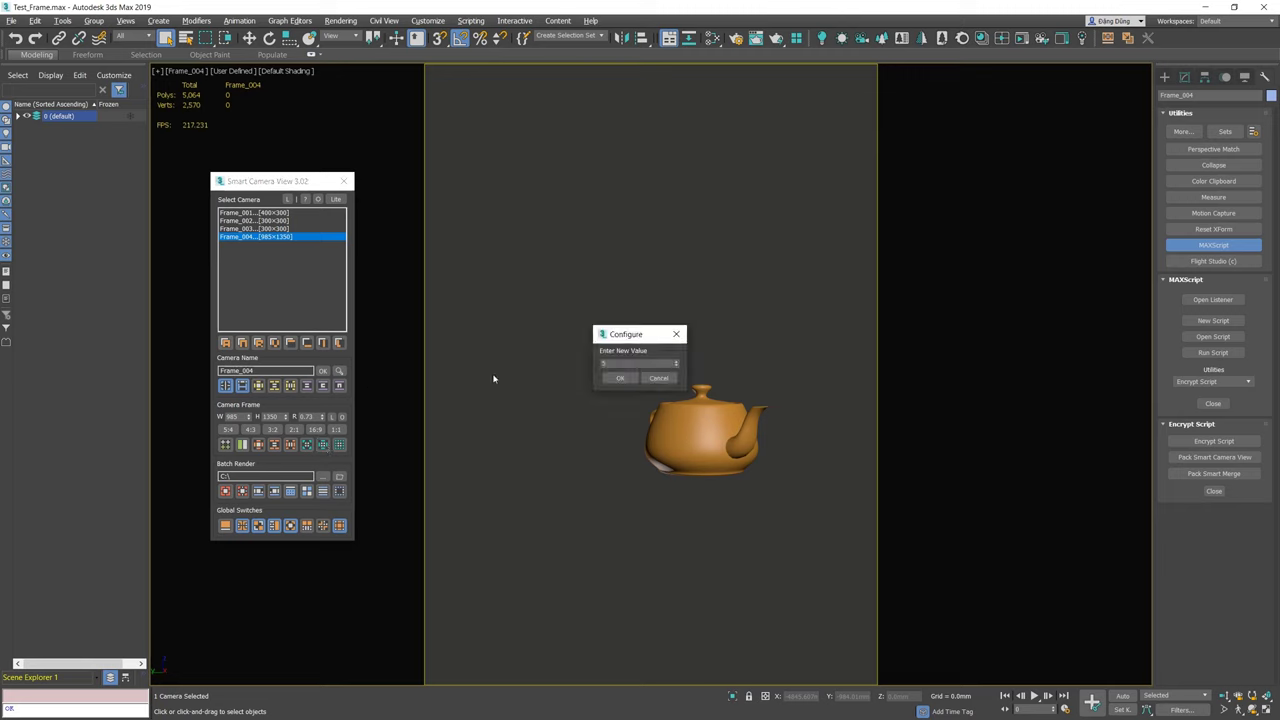
left_click(610, 364)
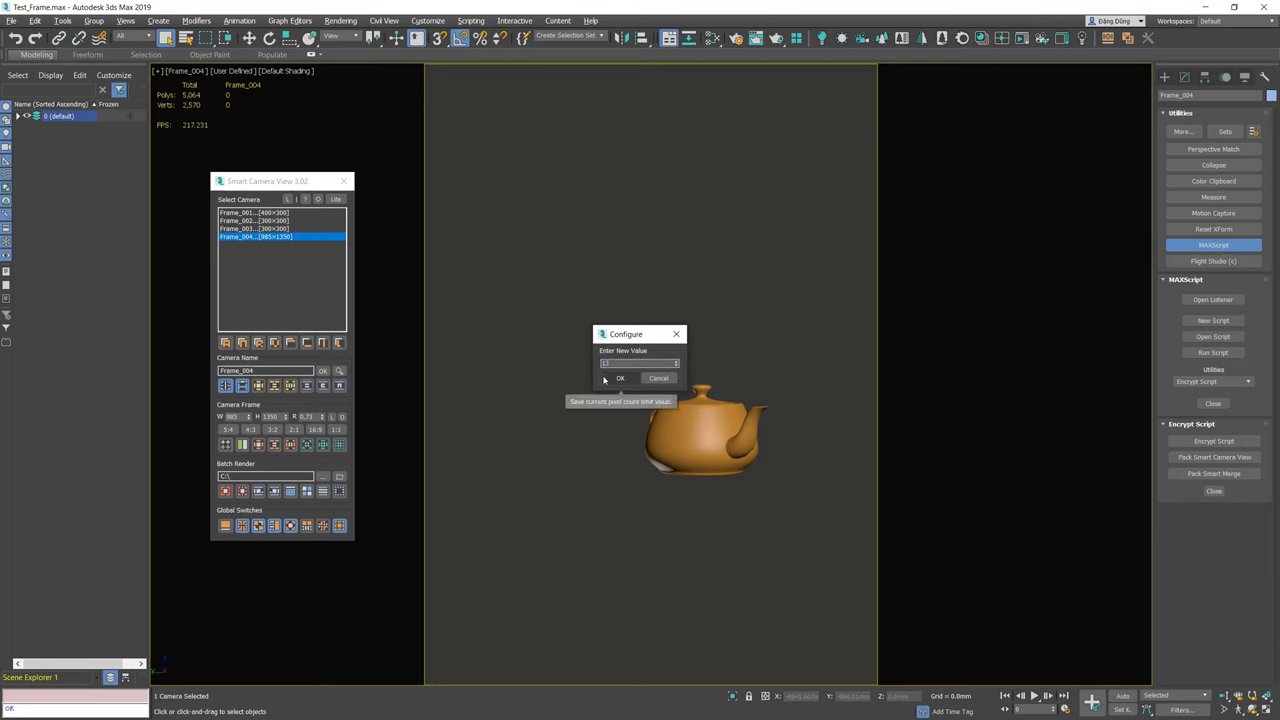
left_click(606, 379)
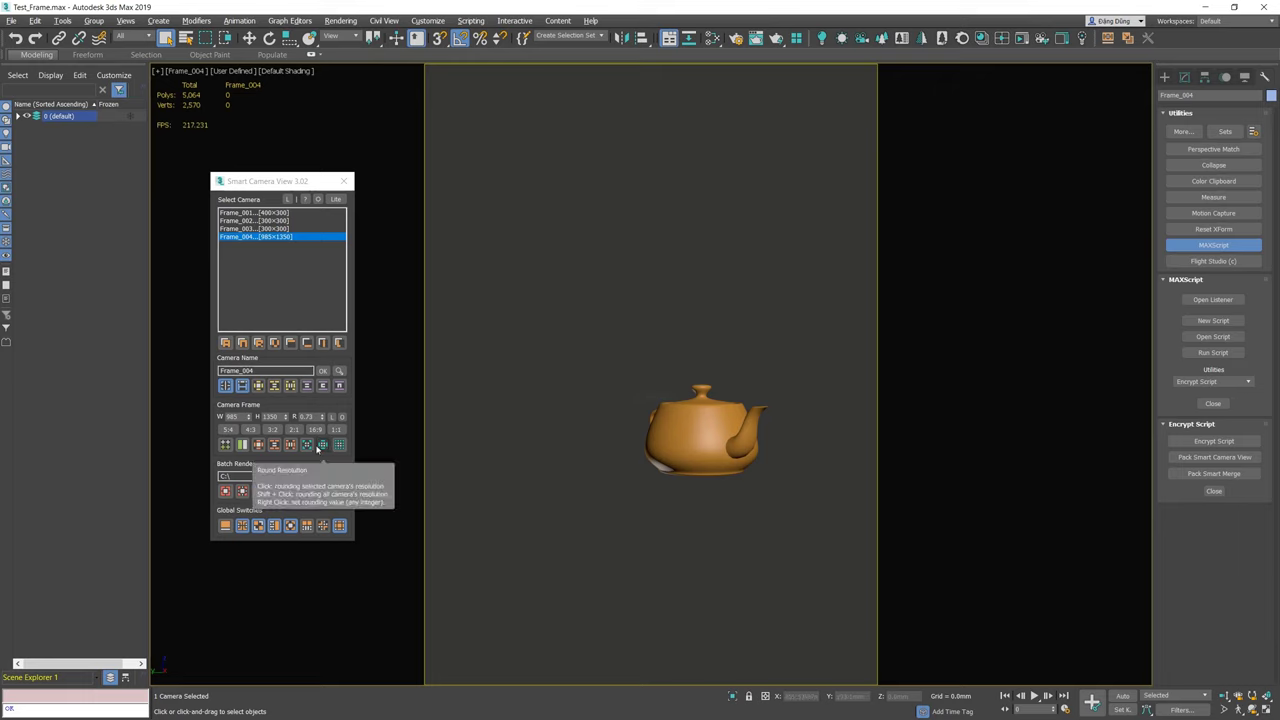
left_click(320, 447)
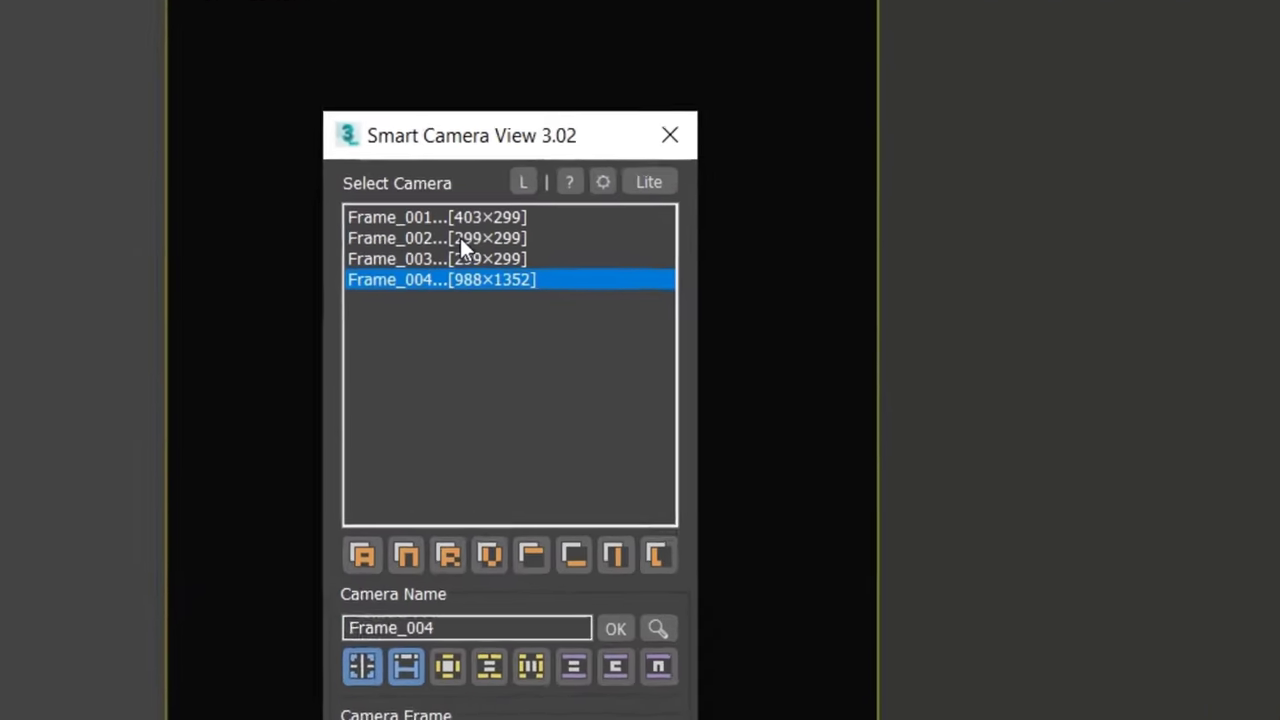
left_click(461, 242)
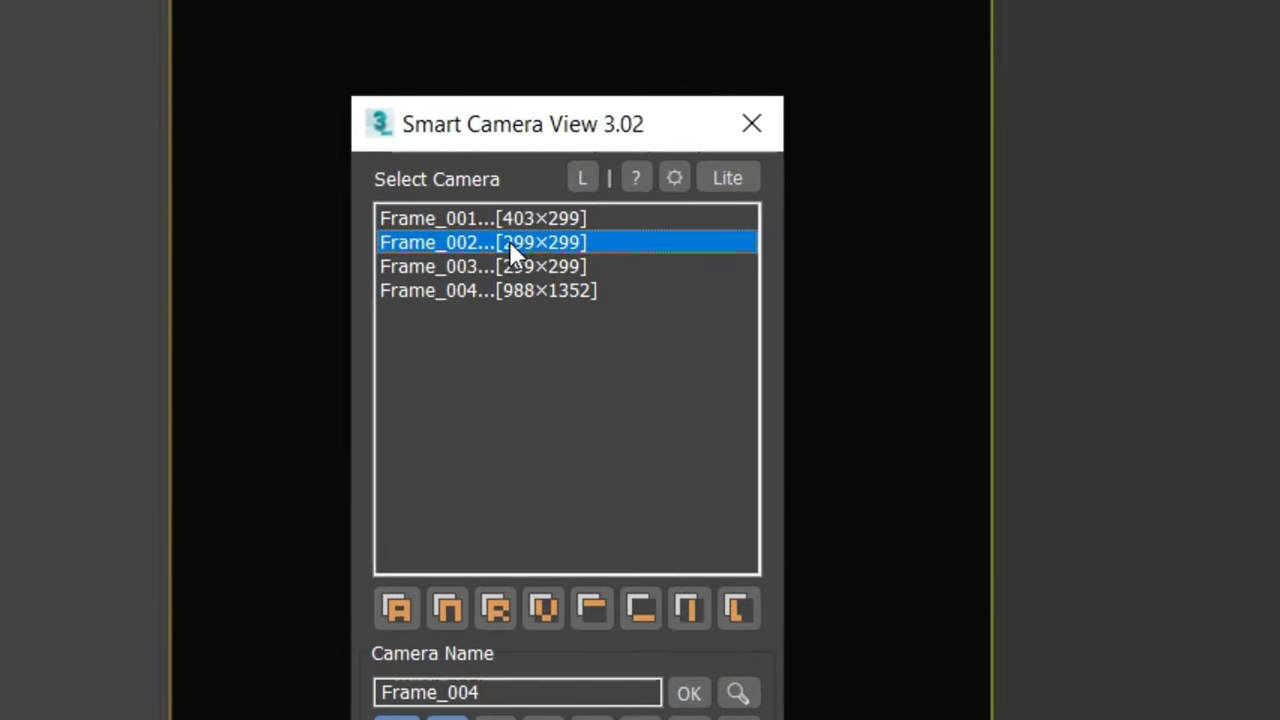
left_click(518, 261)
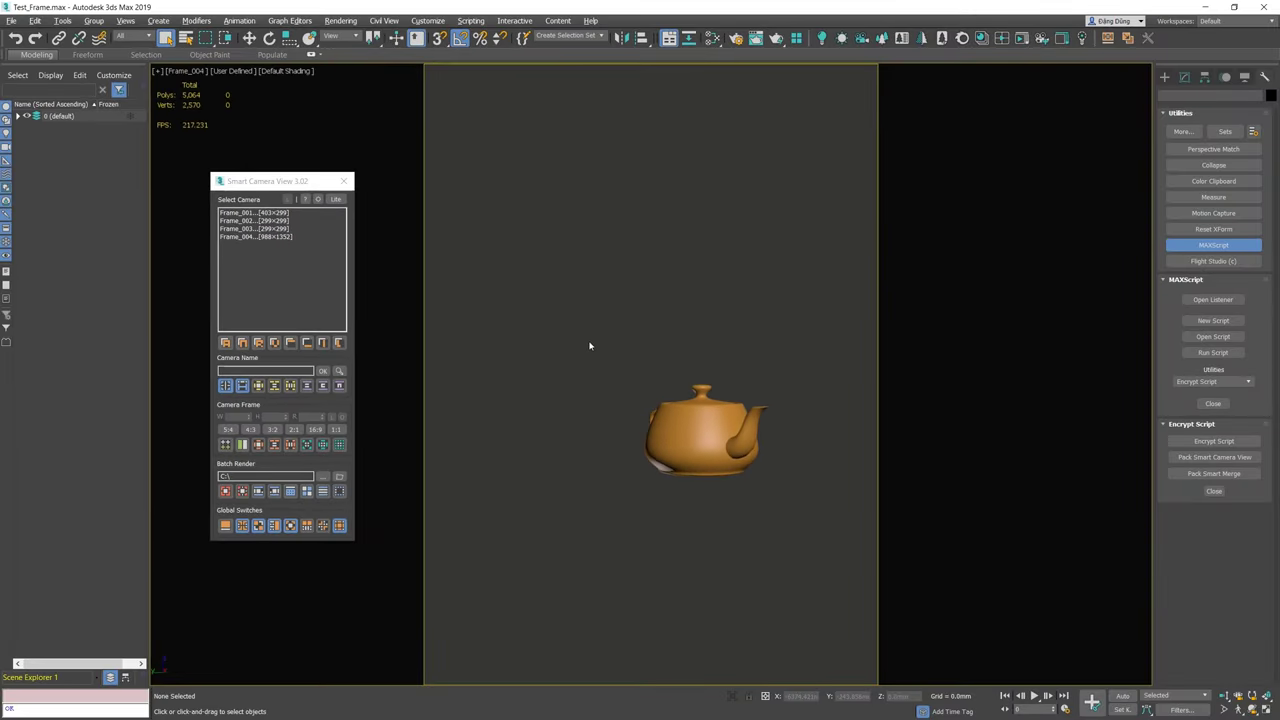
Round the resolutions of all cameras to the nearest 10 pixels
left_click(321, 446)
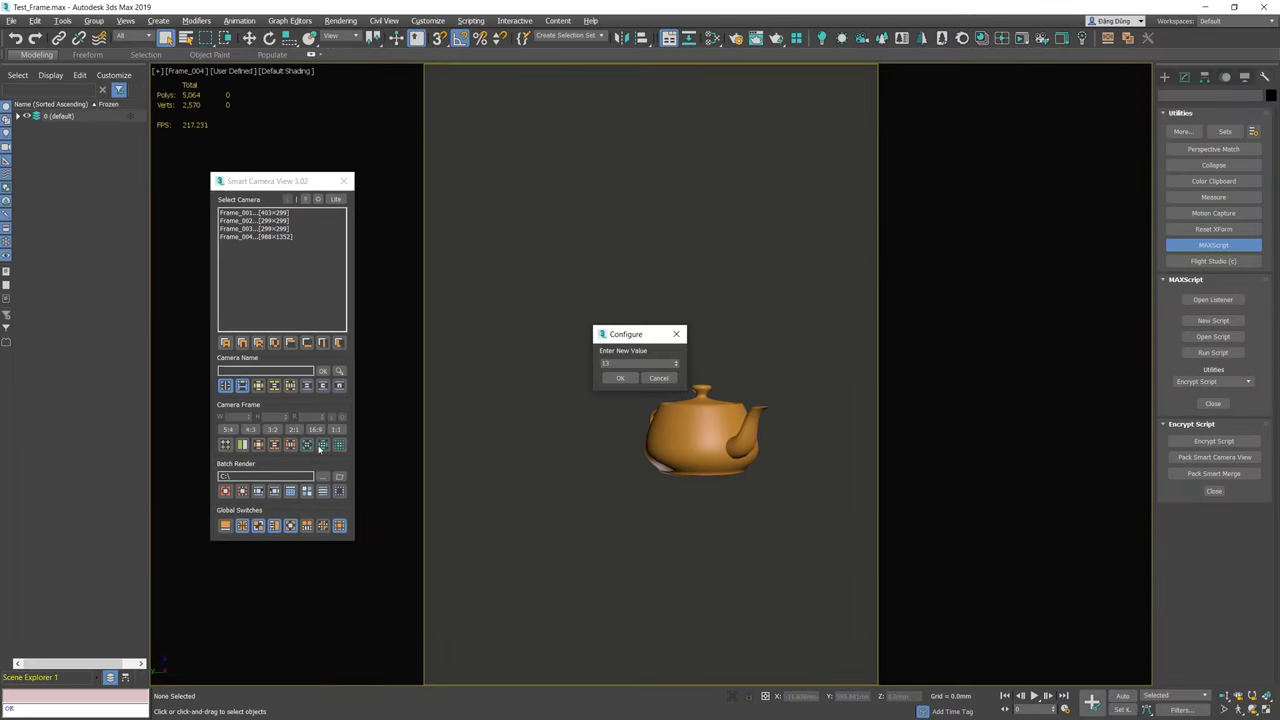
left_click(619, 378)
left_click(322, 444)
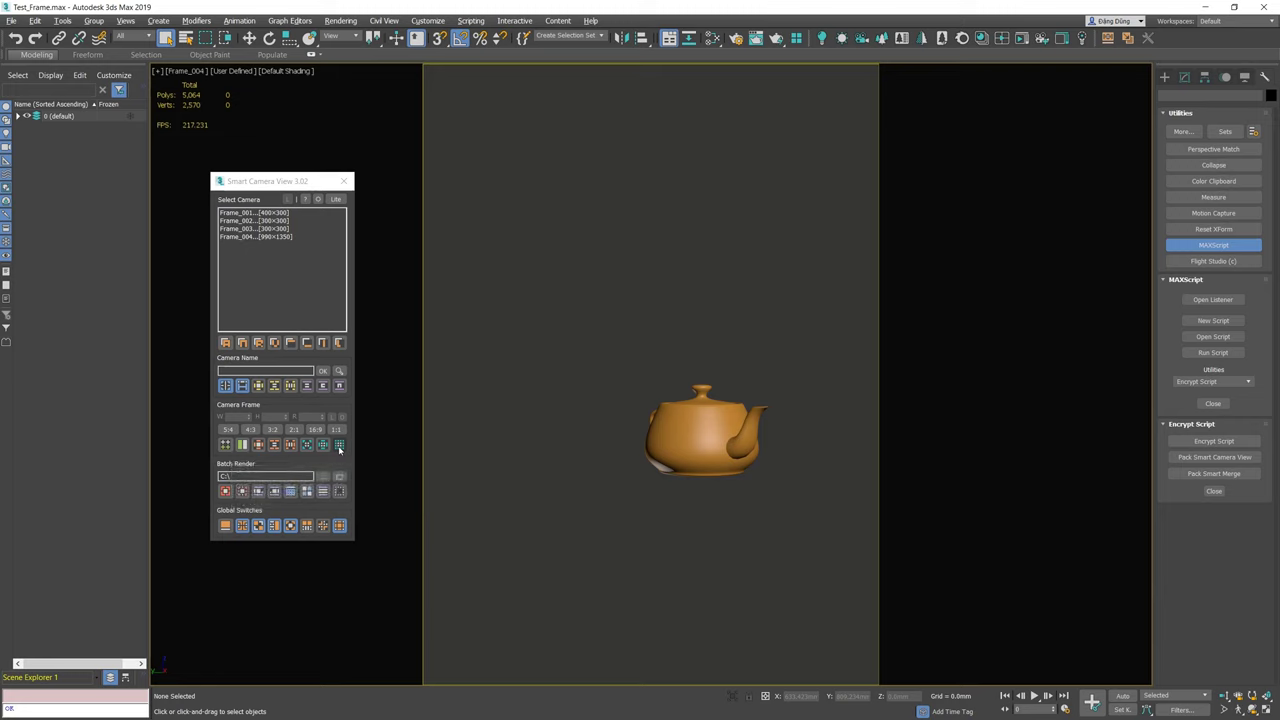
Set camera Frame_004's frame size to 1600×1200
left_click(262, 236)
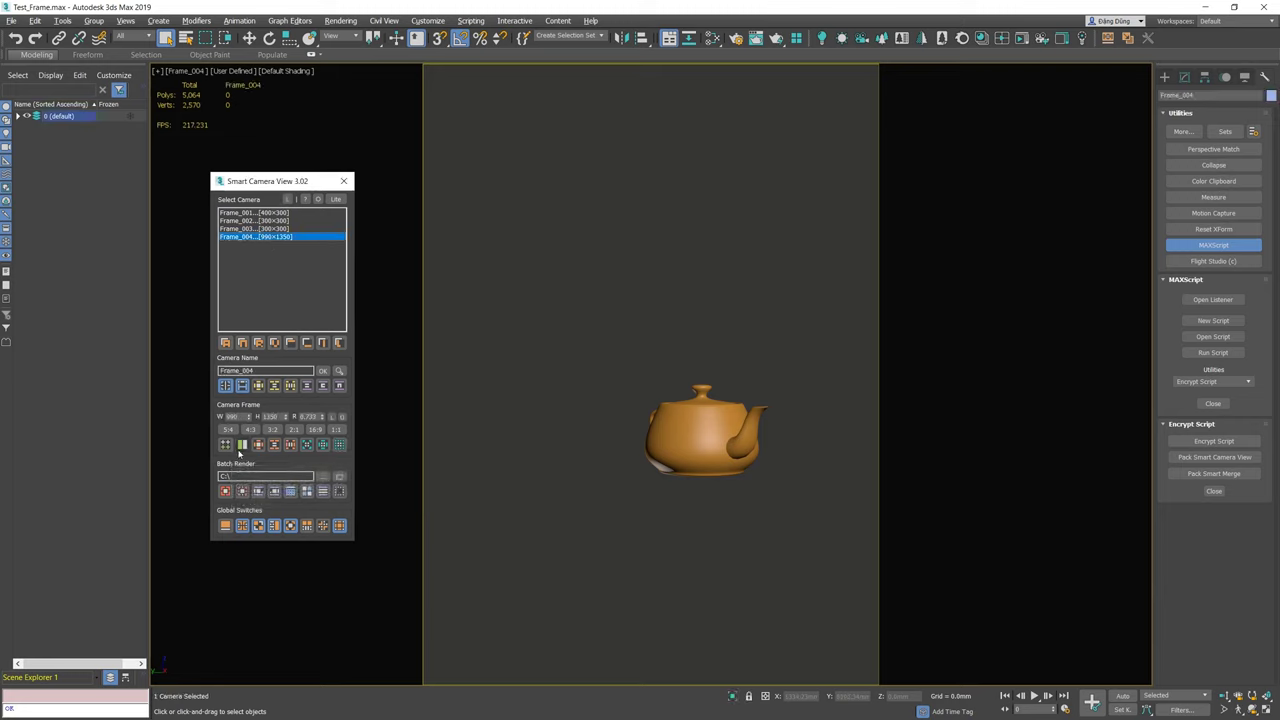
double_click(232, 416)
type("1600")
key("Tab")
type("1200")
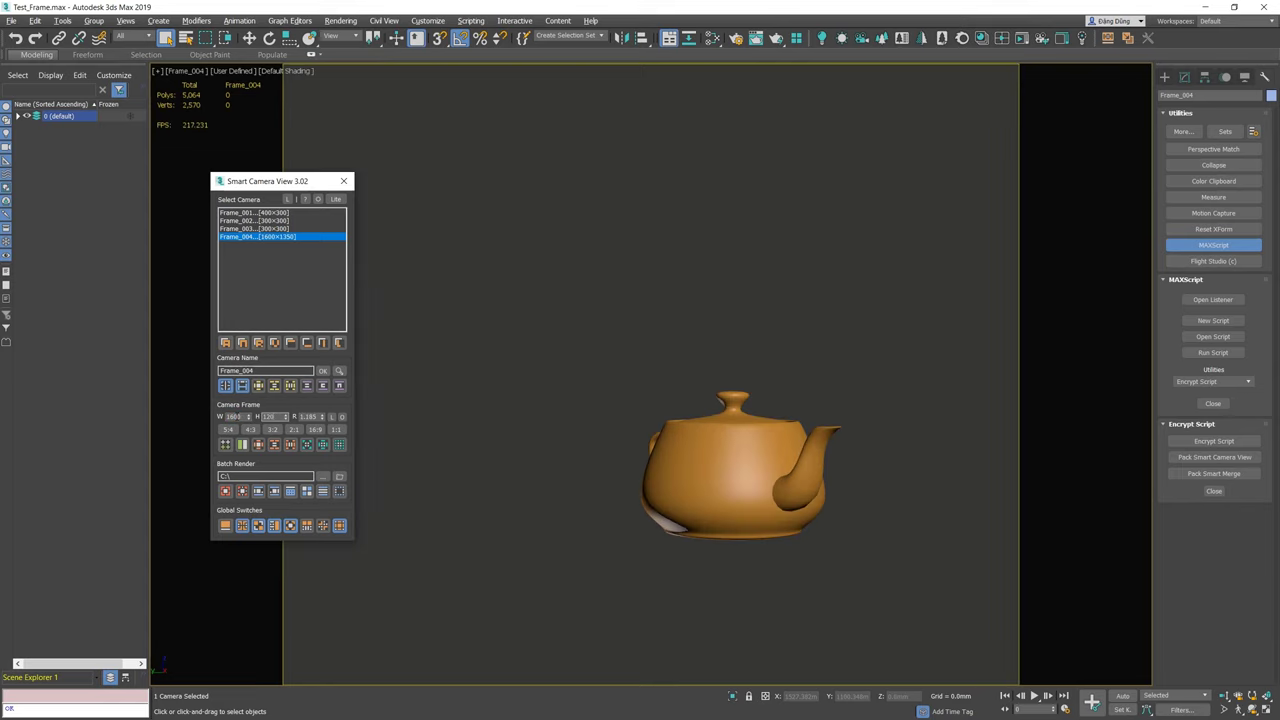
key("Return")
left_click(460, 403)
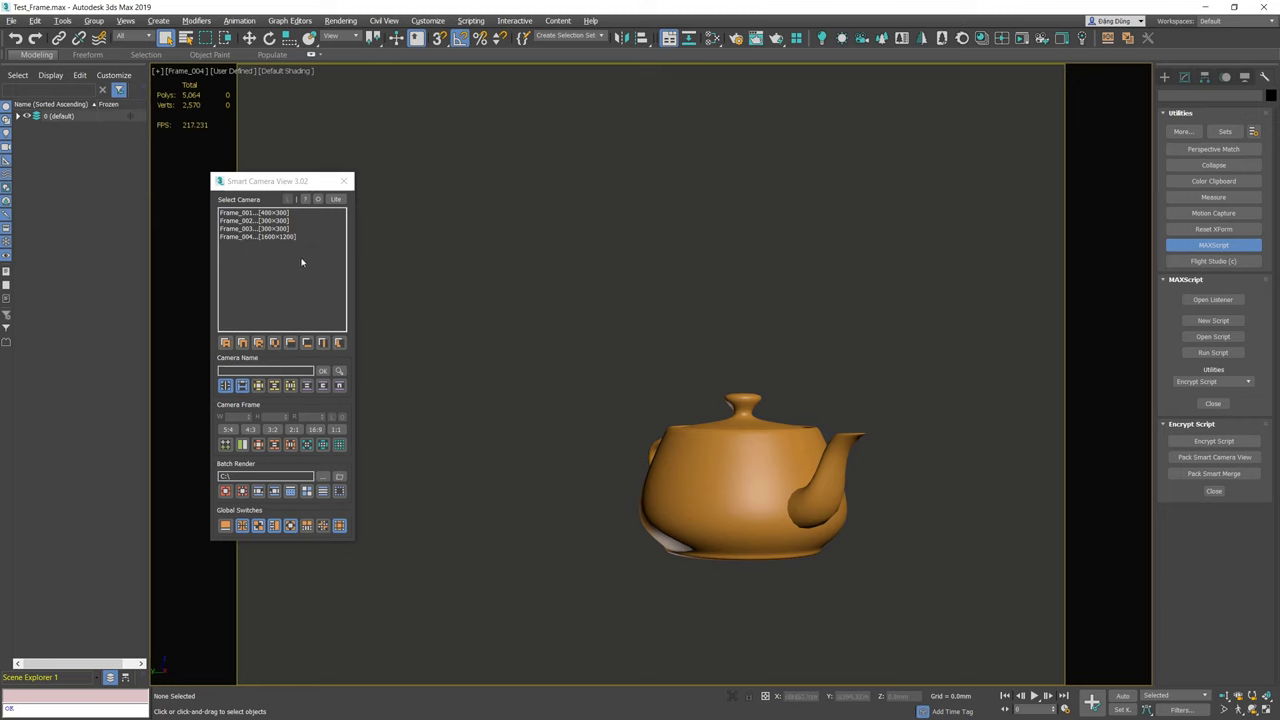
Select all four cameras and adjust their resolutions to the current pixel count limit
left_click(279, 237)
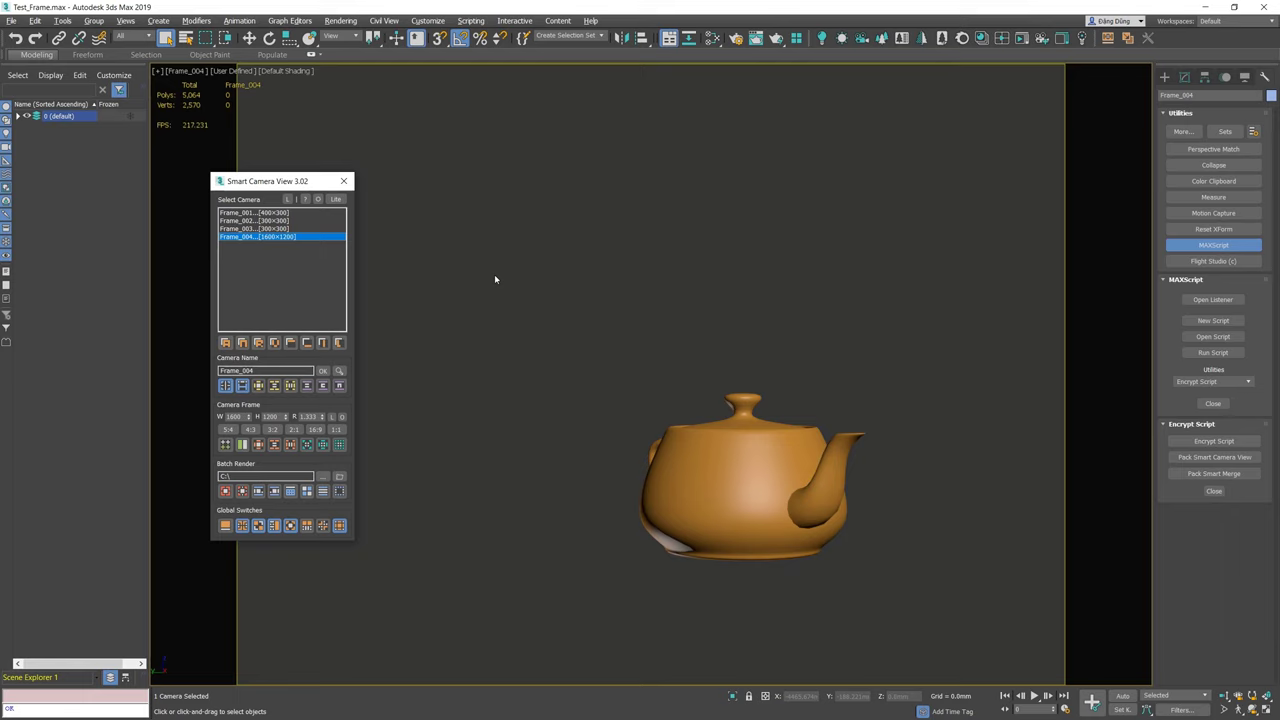
left_click(494, 277)
left_click_drag(310, 240, 306, 212)
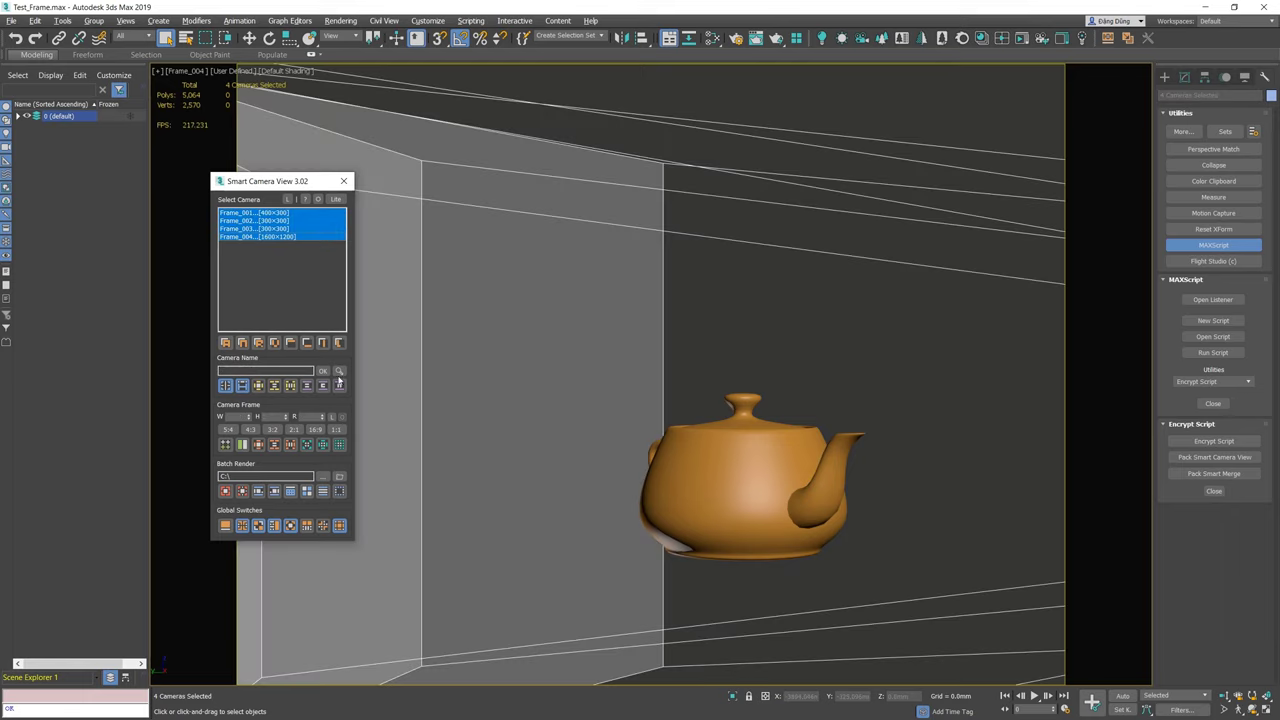
left_click(339, 444)
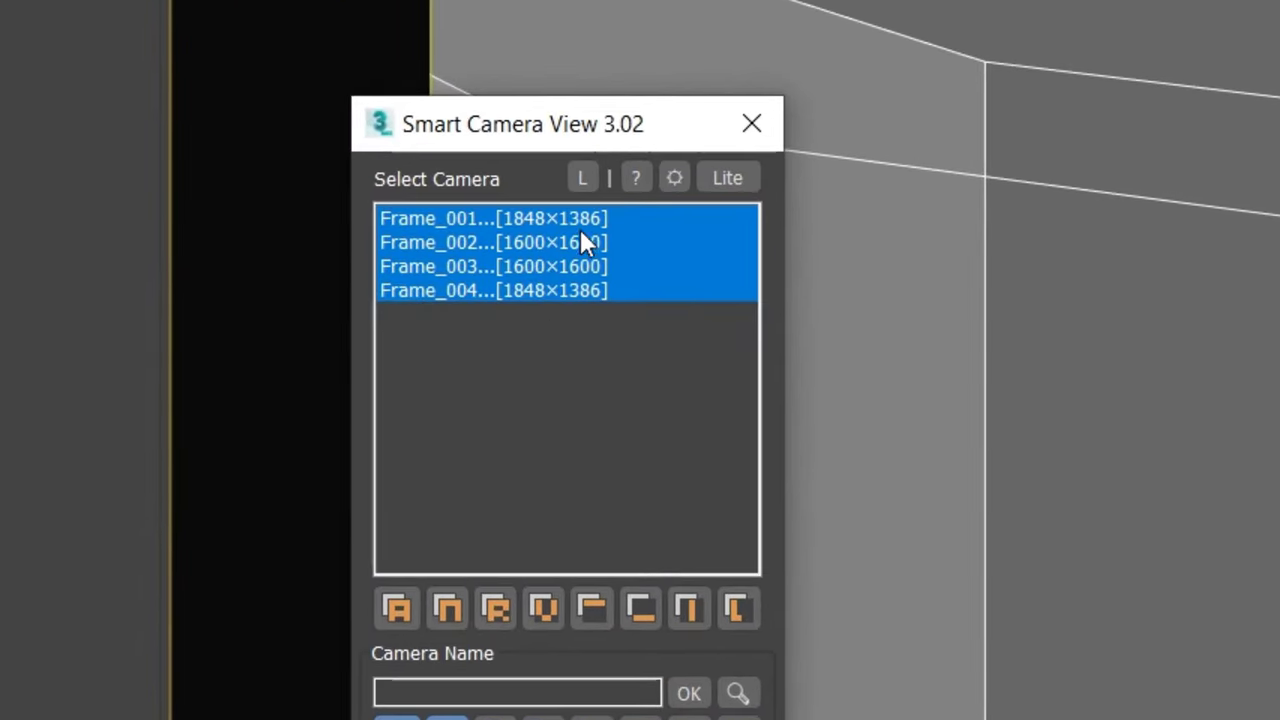
left_click(650, 335)
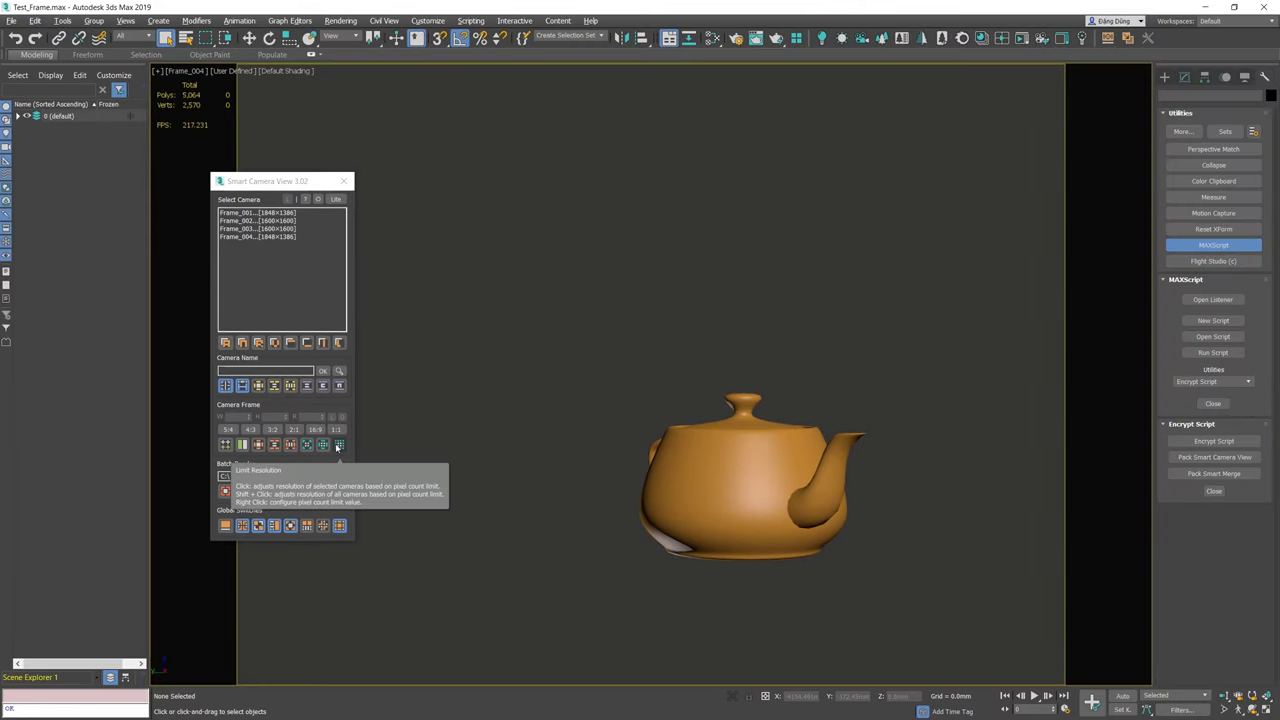
Set the pixel count limit to 100 and apply it to the resolutions of all cameras
right_click(338, 446)
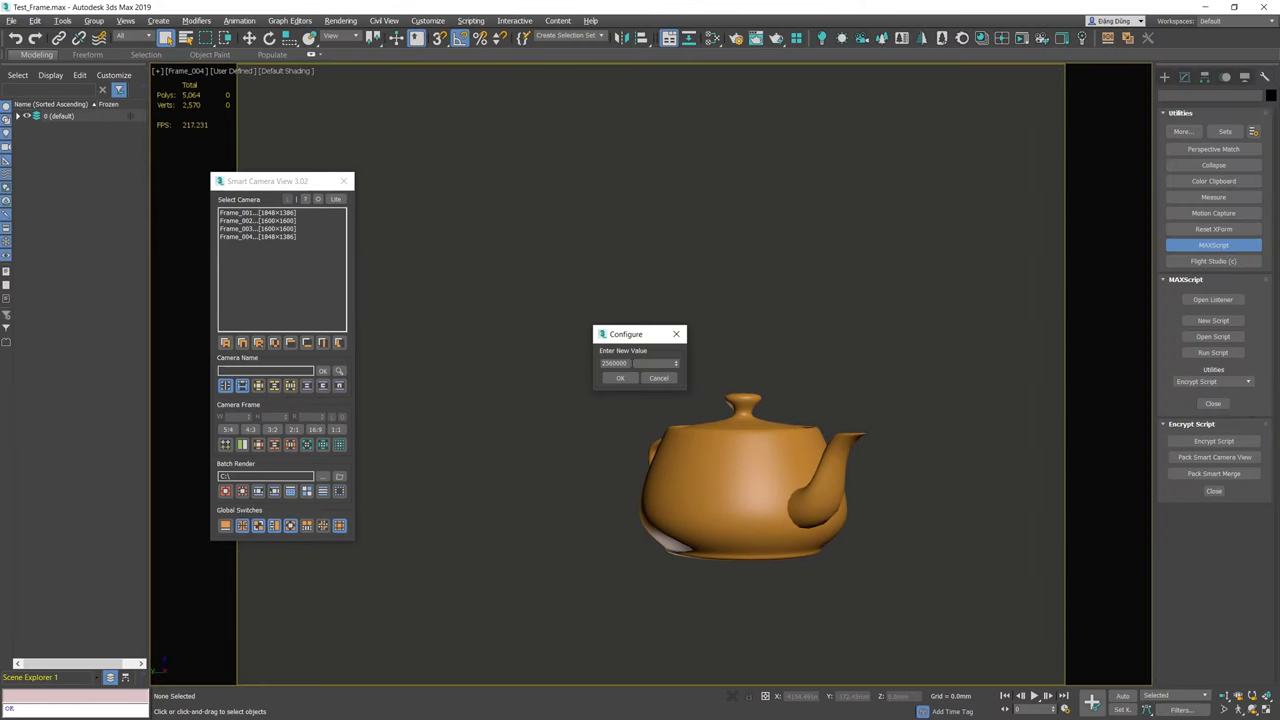
left_click(647, 362)
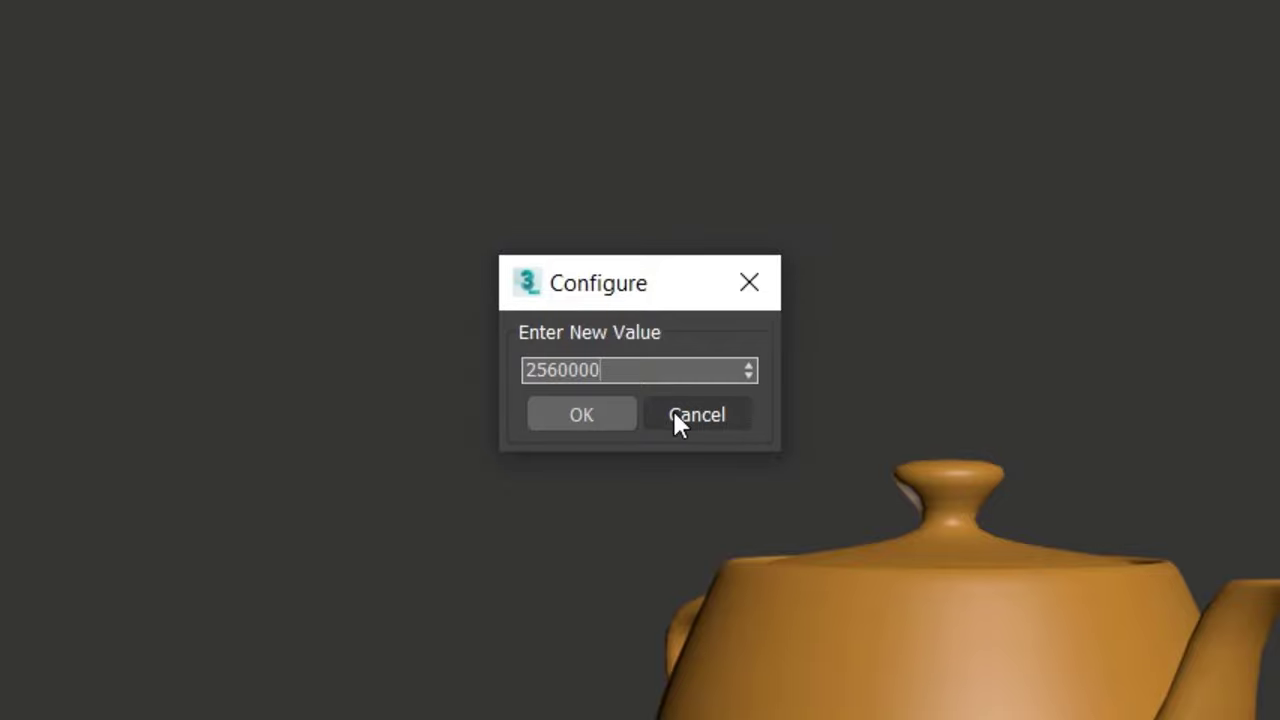
left_click_drag(676, 370, 502, 365)
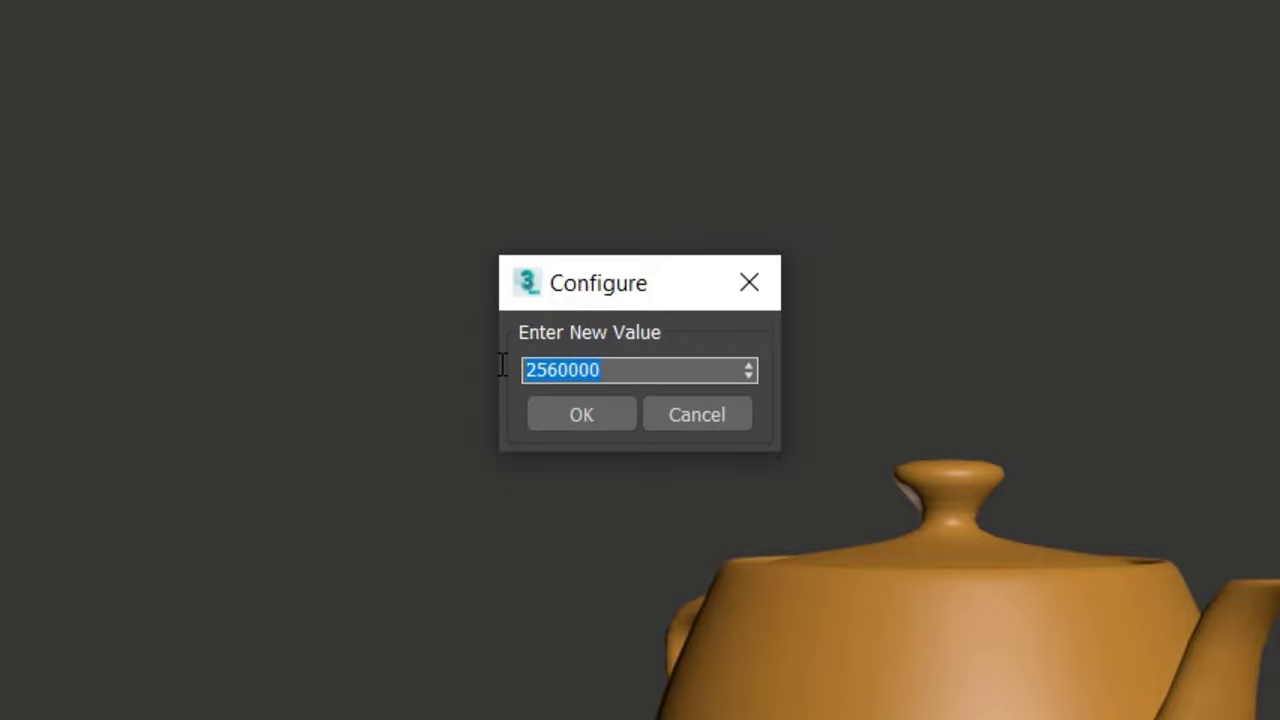
type("100")
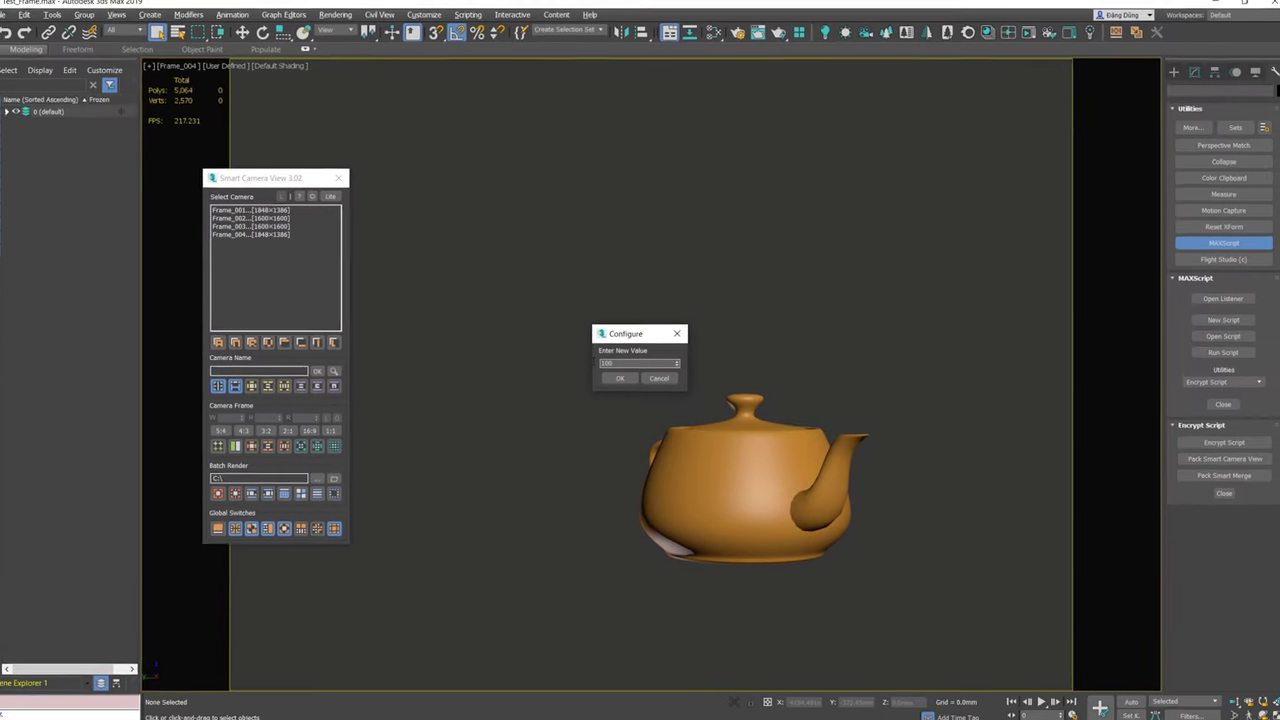
left_click(611, 379)
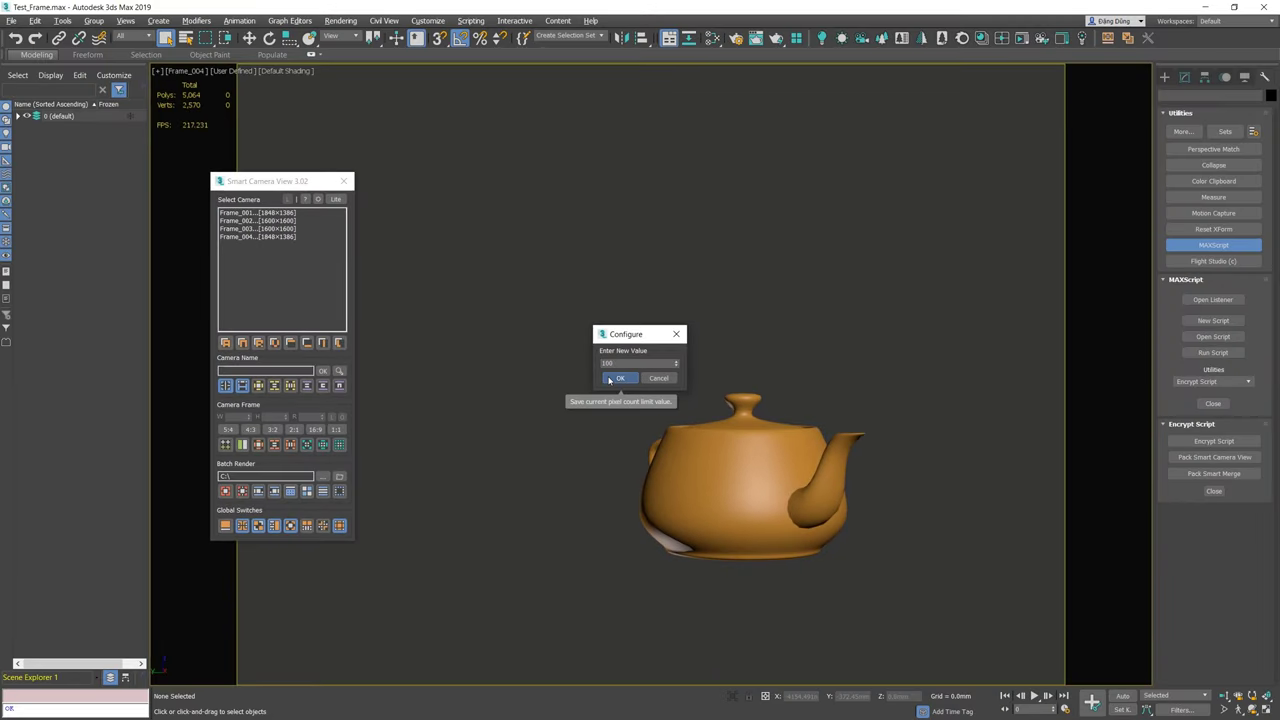
left_click(340, 445, "shift")
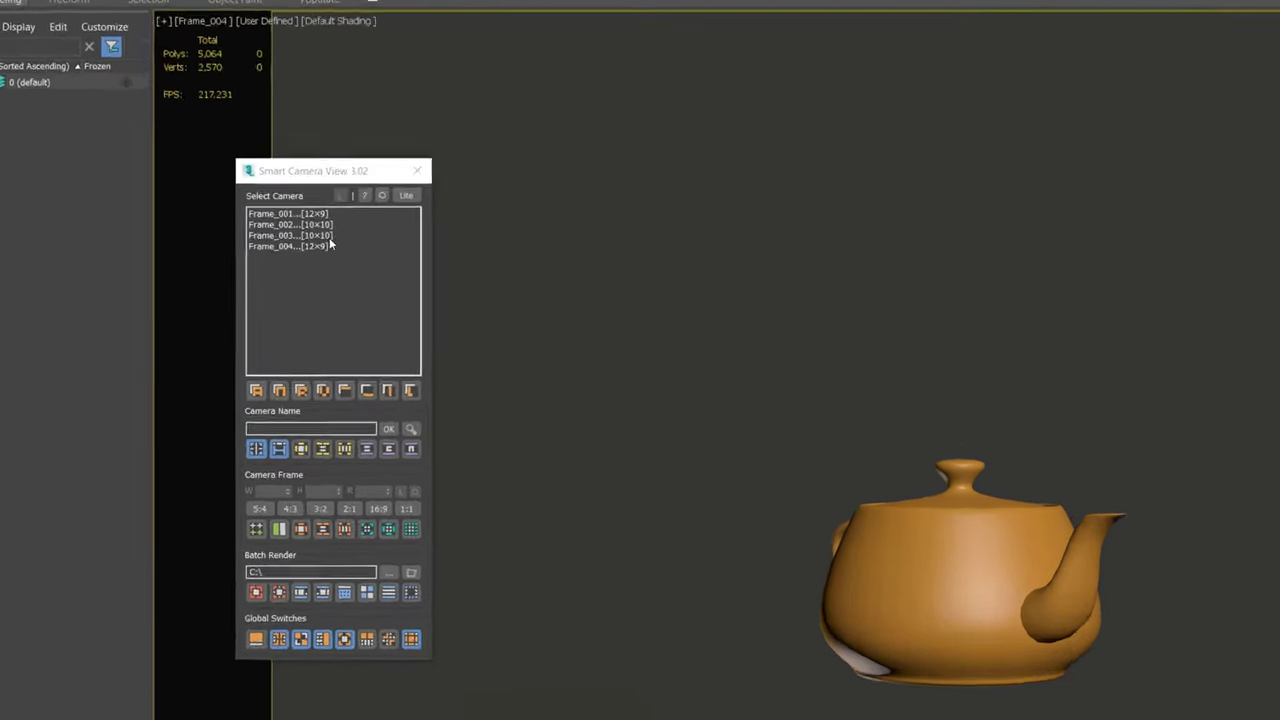
left_click(279, 228)
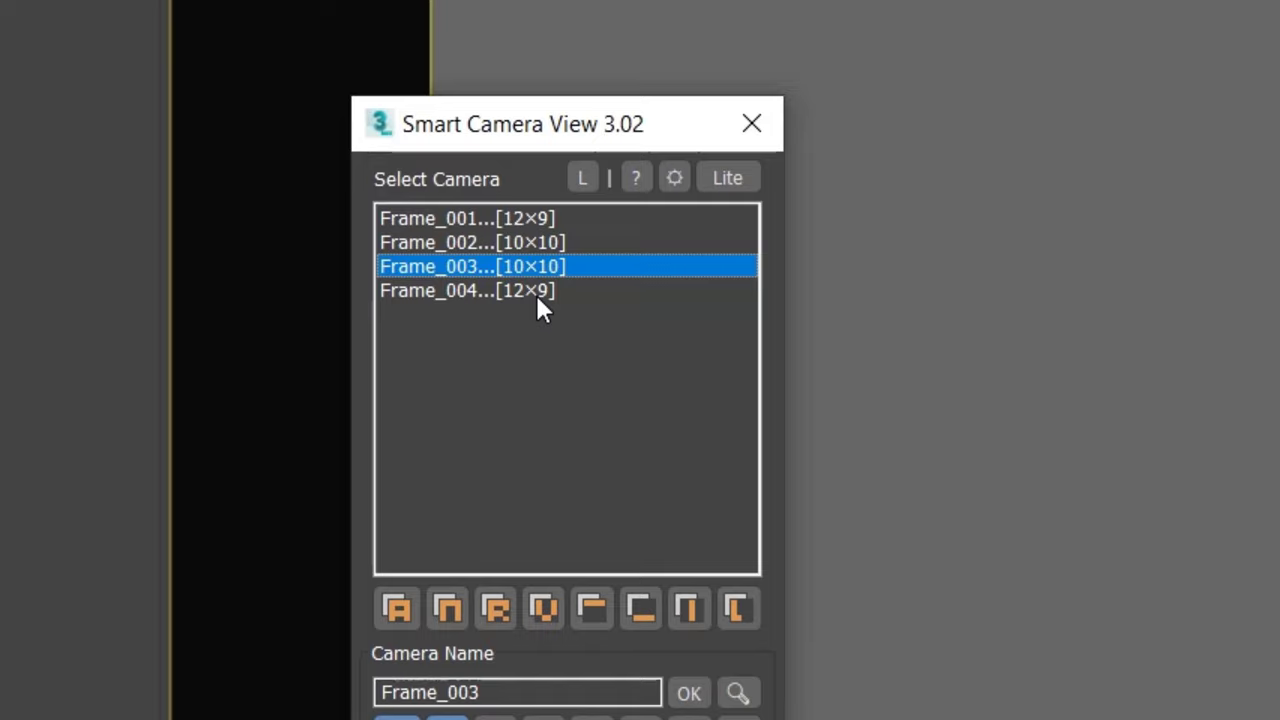
left_click(1033, 370)
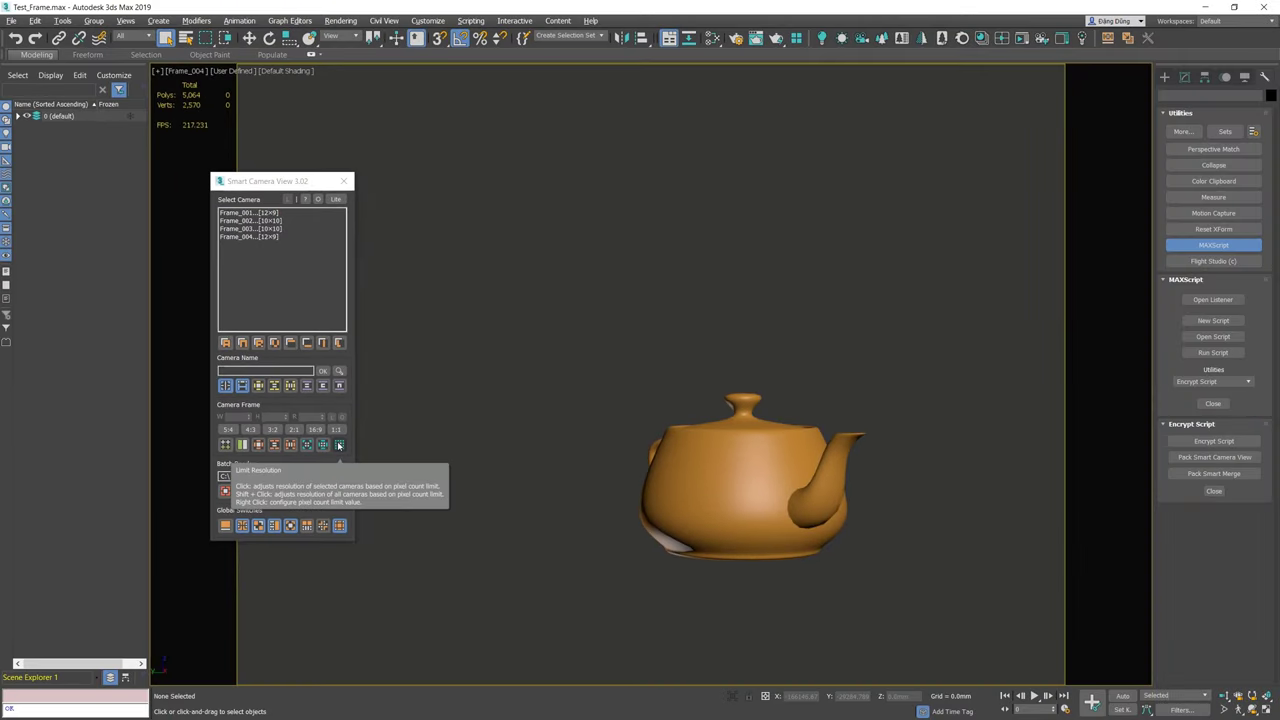
Set the pixel count limit to 2000 and apply it to the resolutions of all cameras
right_click(338, 443)
left_click_drag(630, 363, 565, 363)
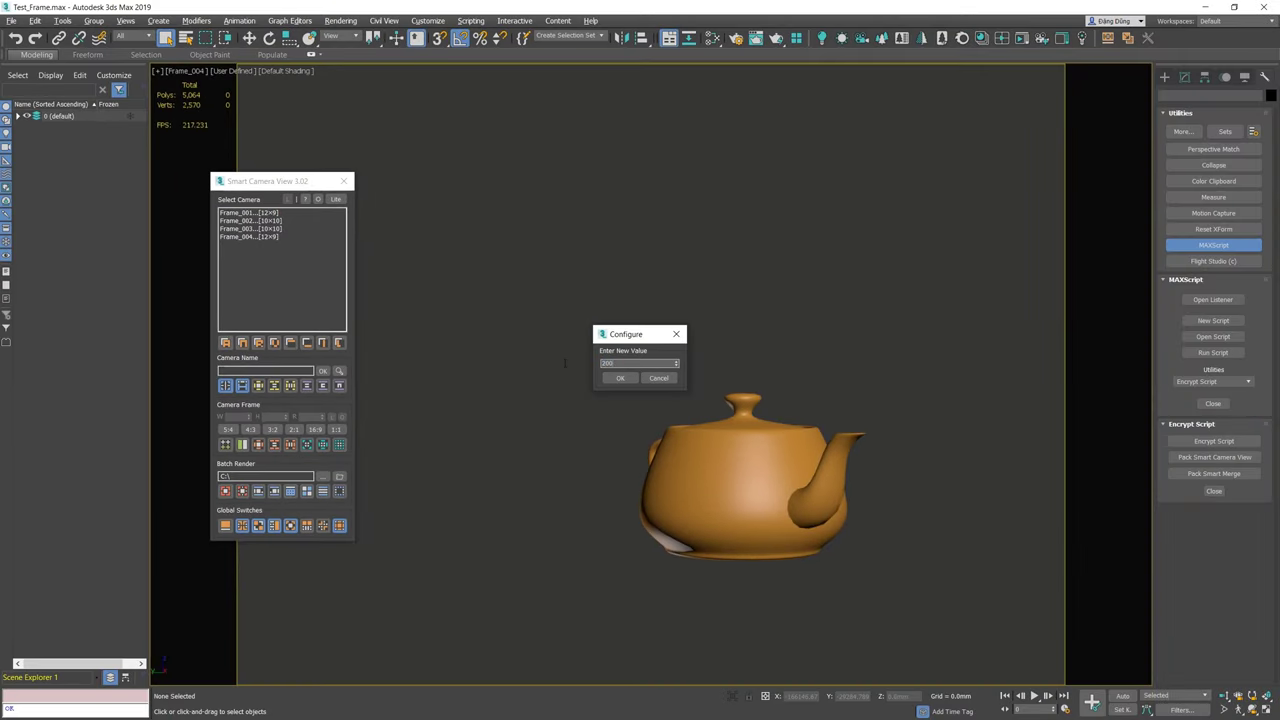
type("2000")
left_click(618, 379)
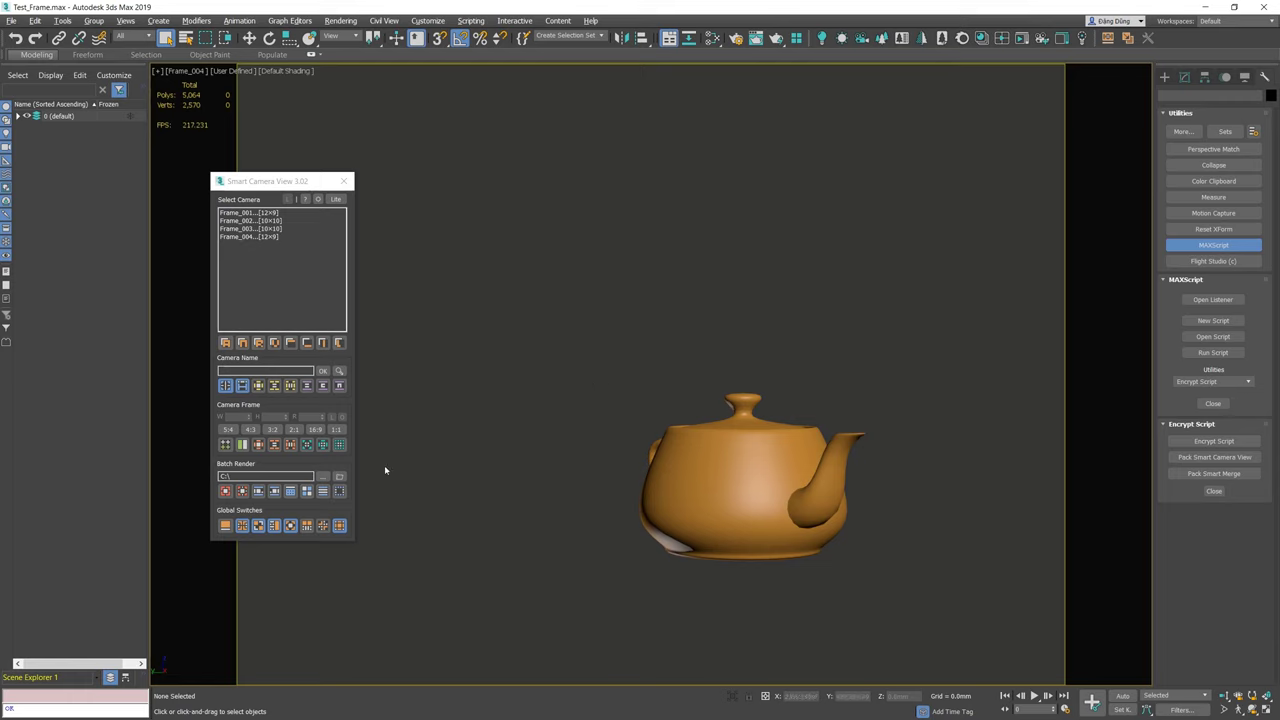
left_click(338, 445, "shift")
Set the pixel count limit to 1920000 and apply it to the resolutions of all cameras
right_click(340, 445)
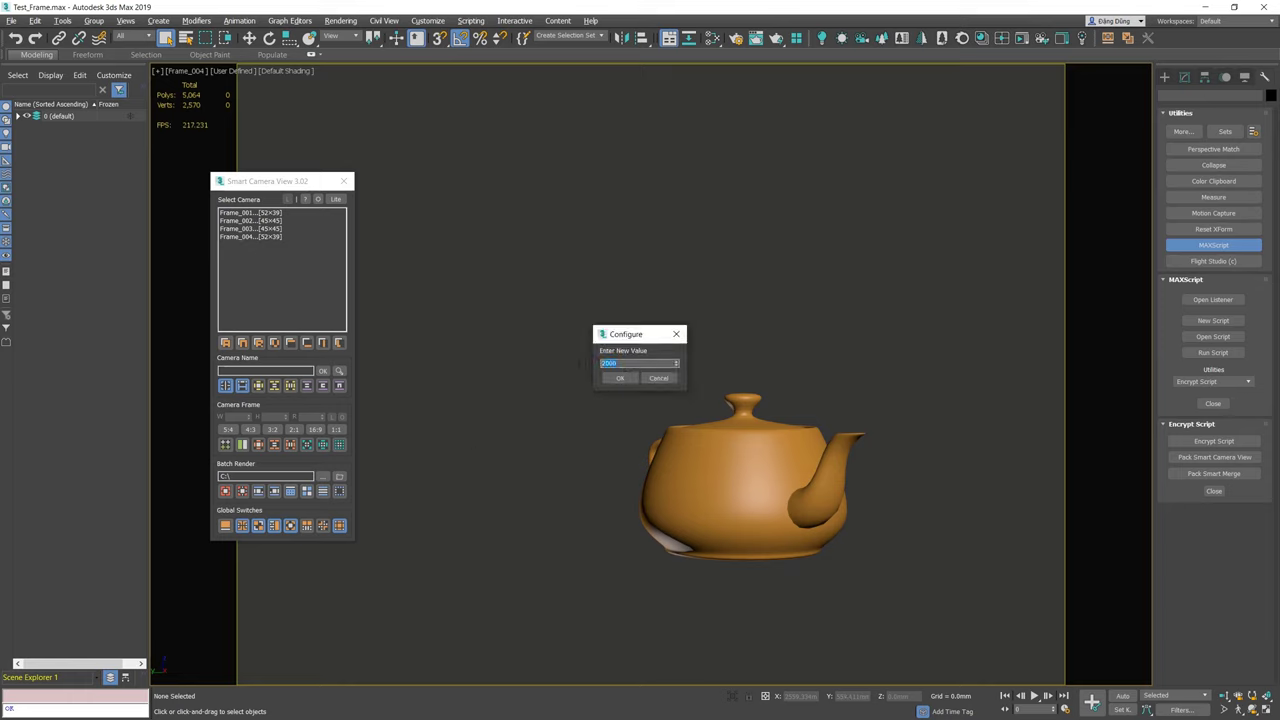
type("192000")
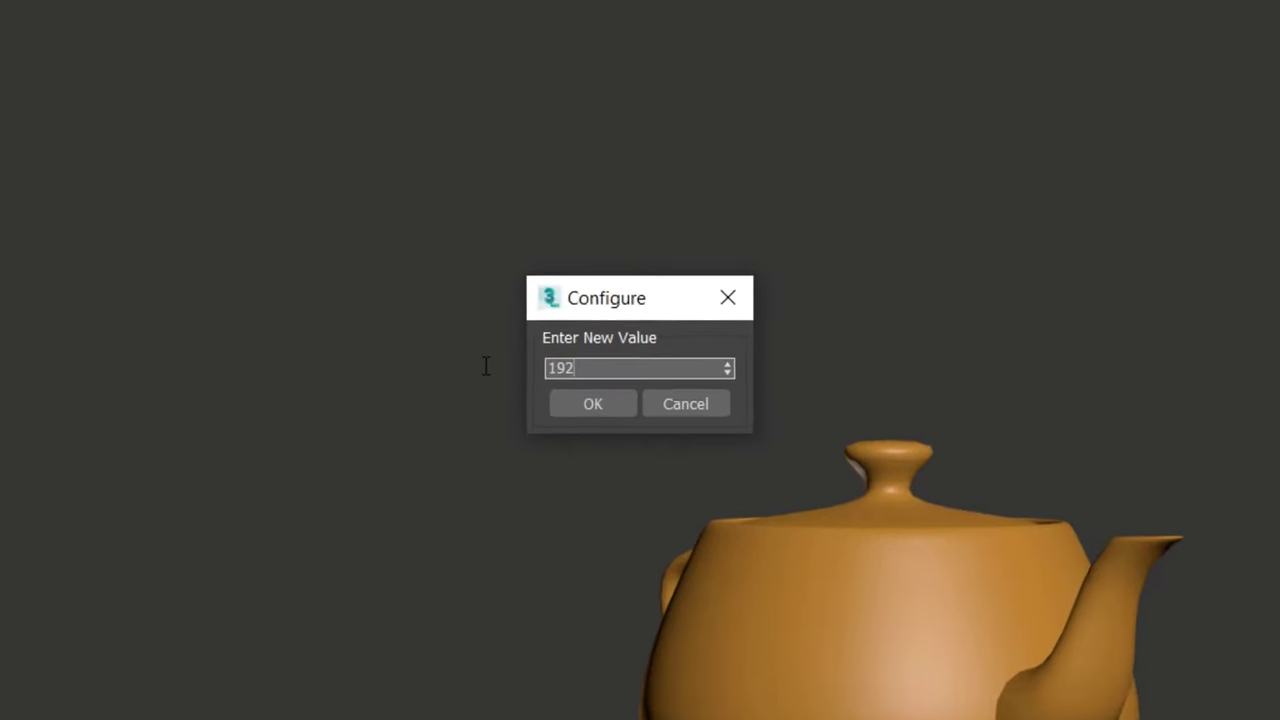
type("0")
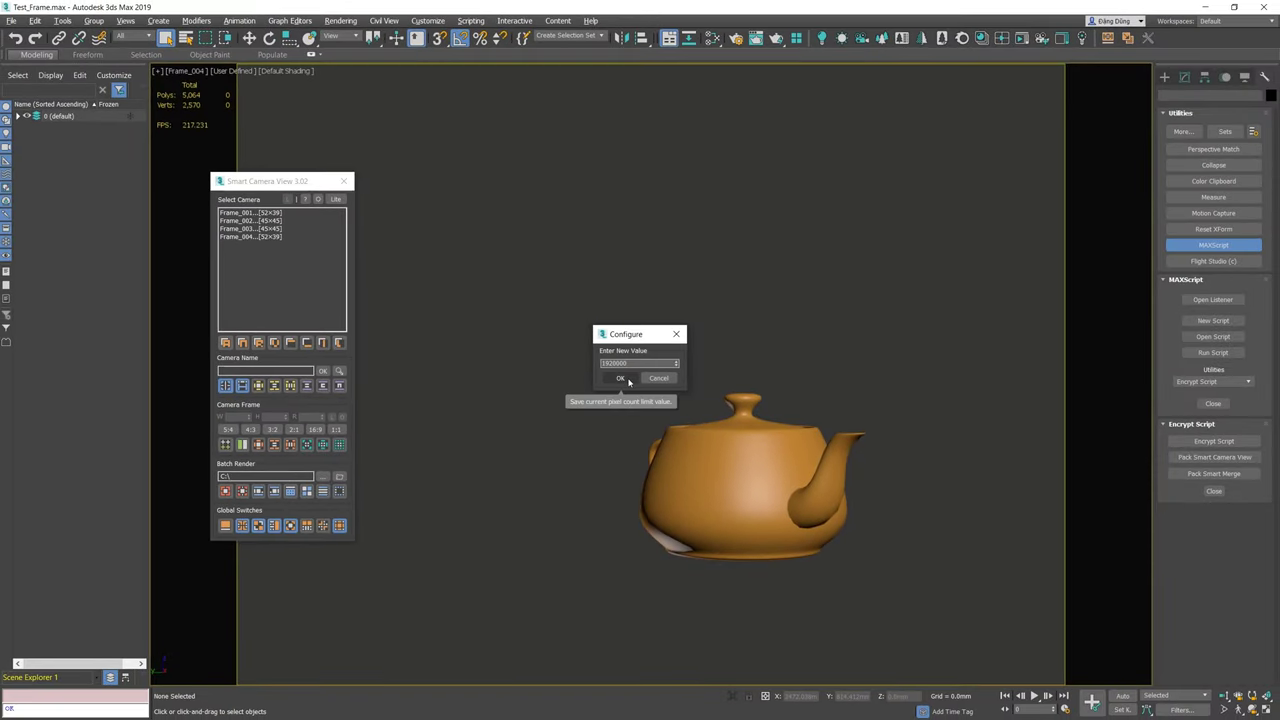
left_click(621, 378)
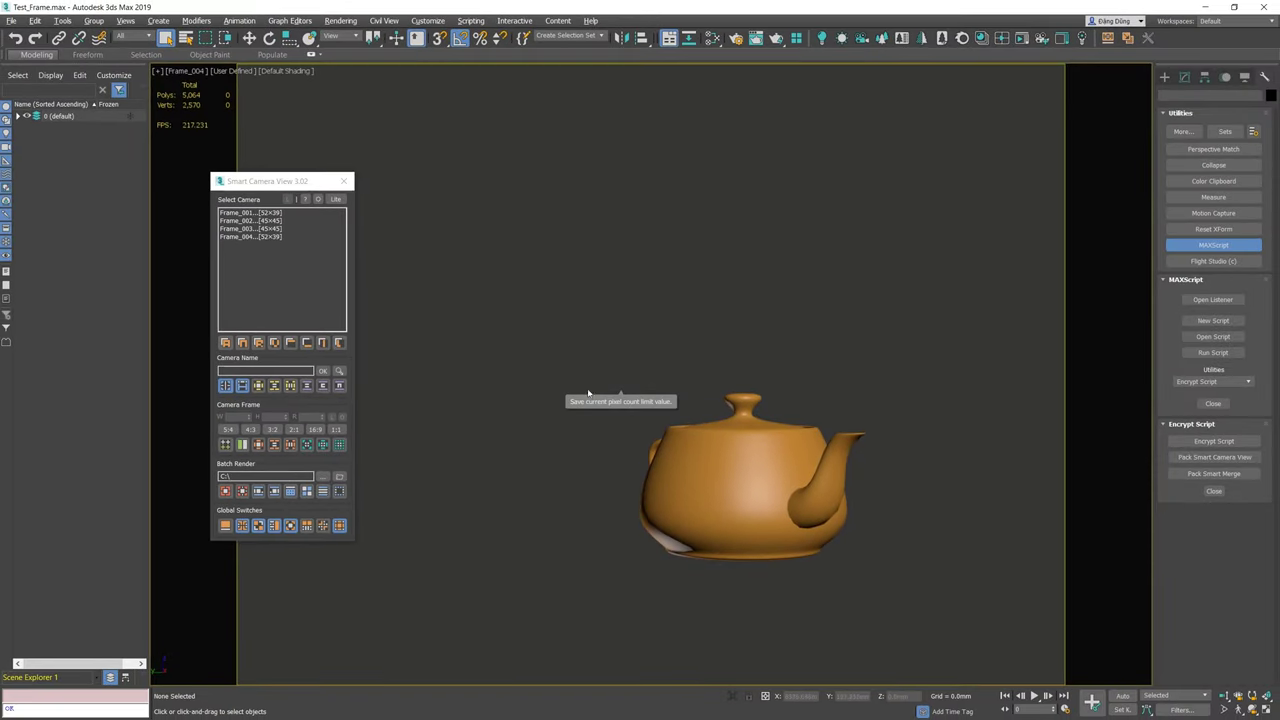
left_click(340, 446)
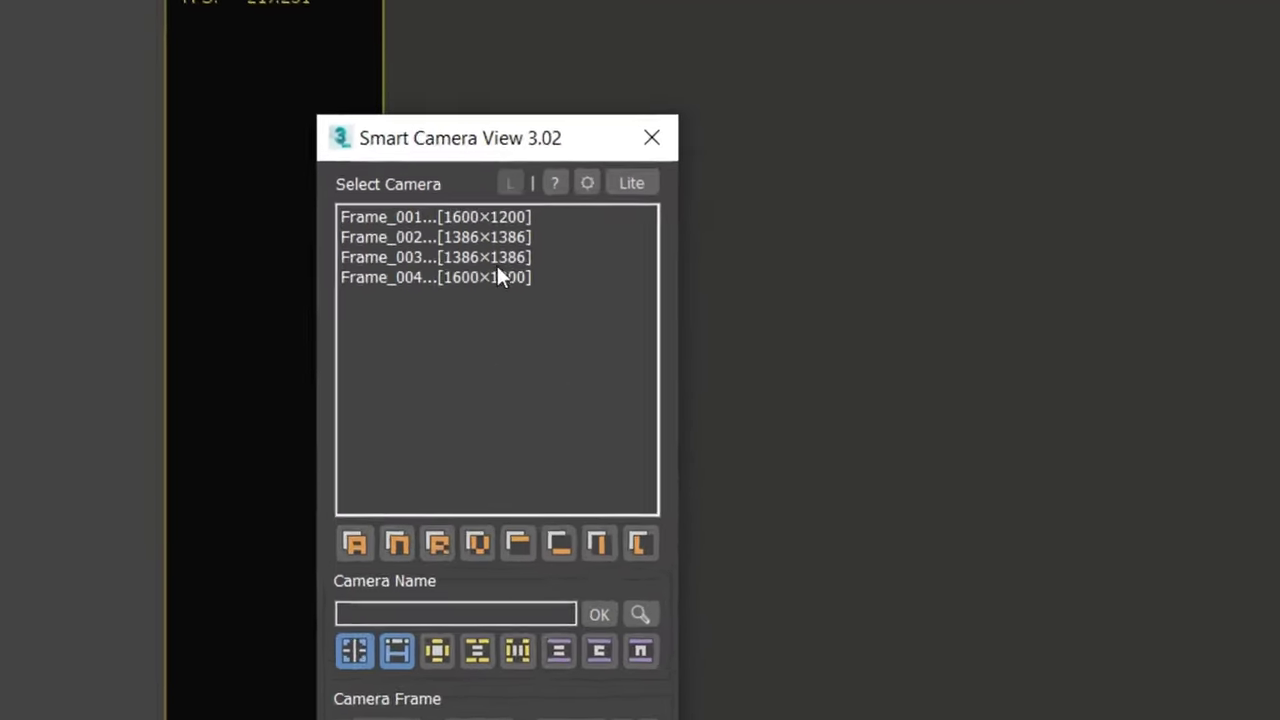
left_click(1167, 393)
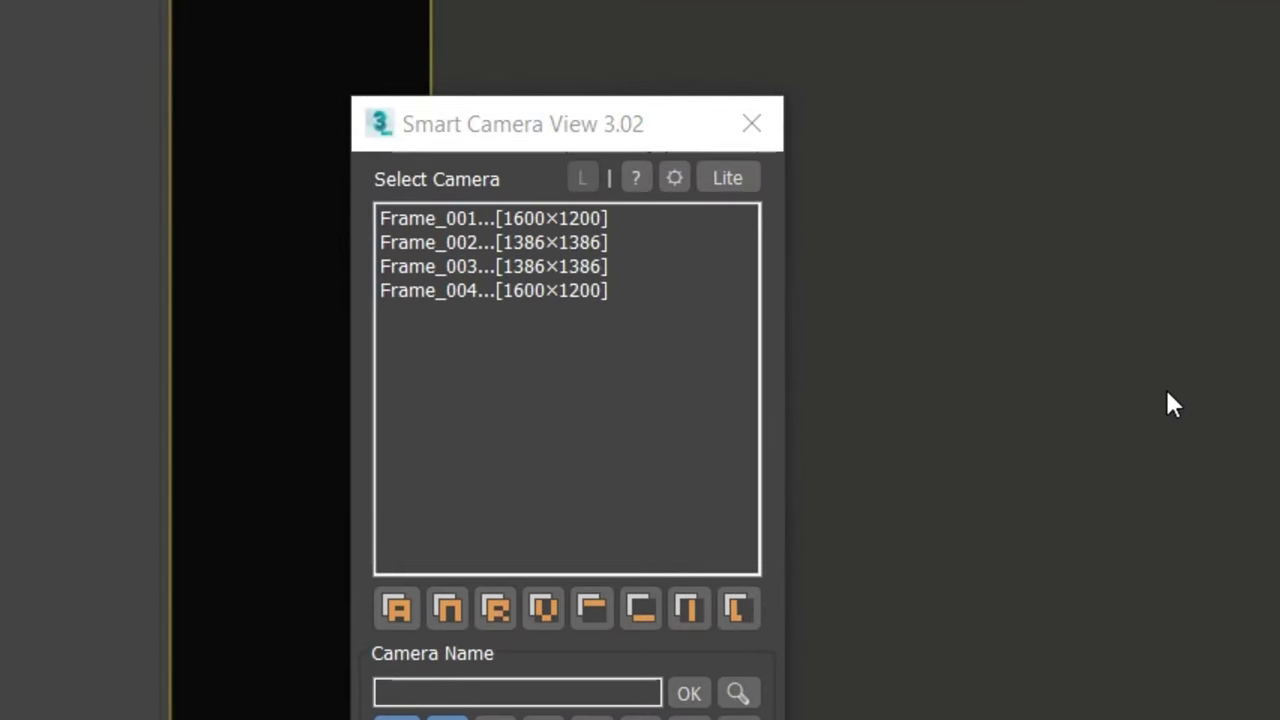